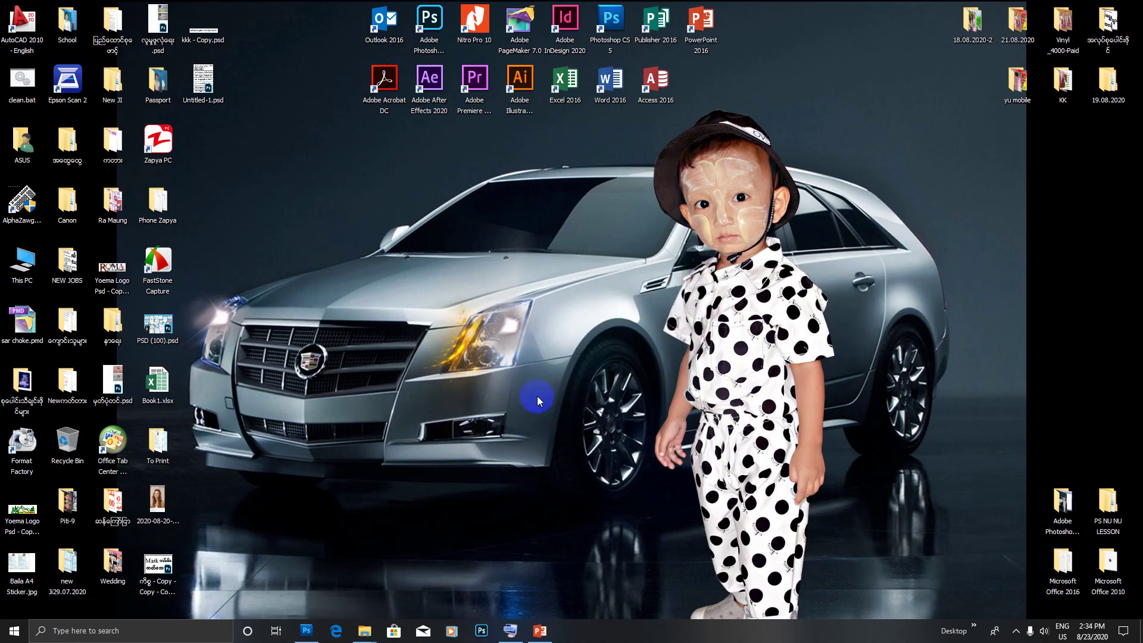
Select slide 11 and start renaming its Insert Section section to 'Insert Table'
click(540, 630)
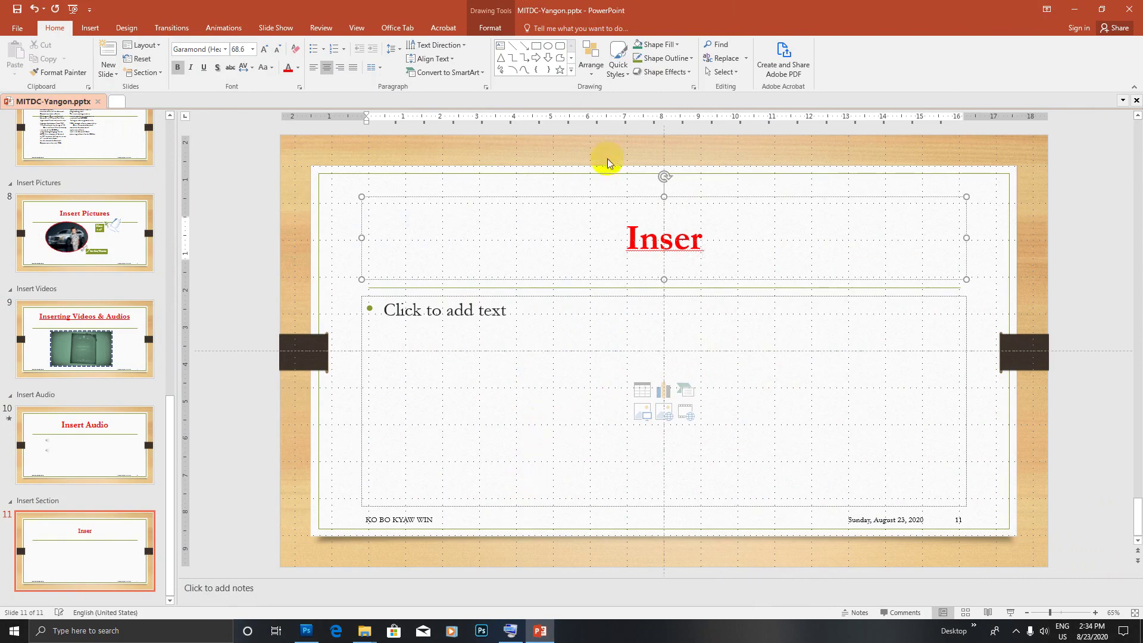
click(59, 531)
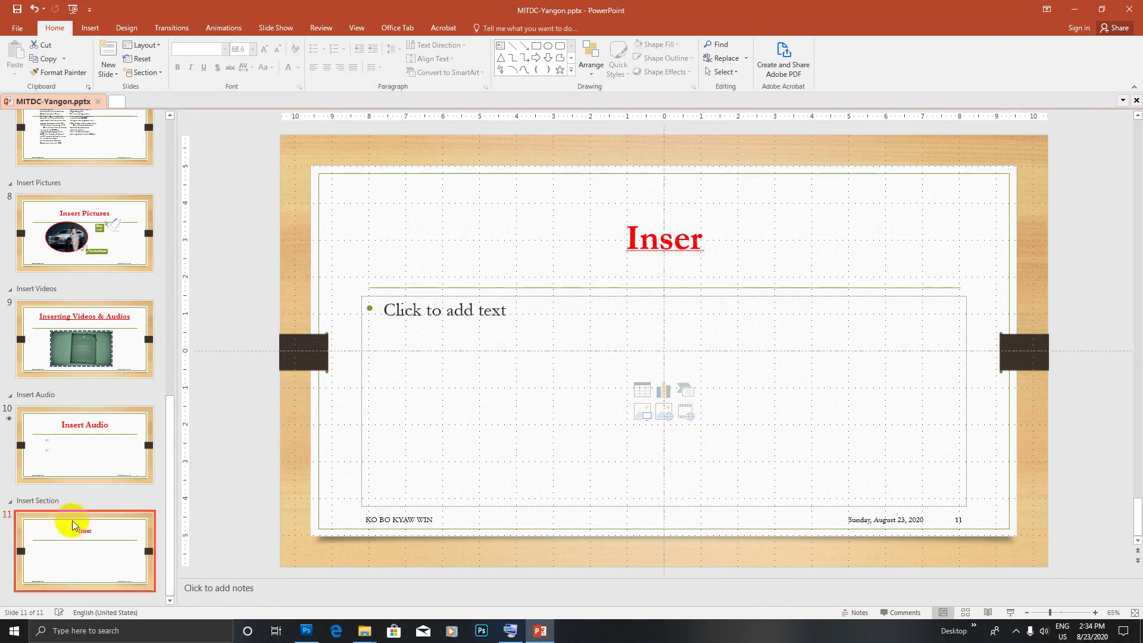
right_click(70, 521)
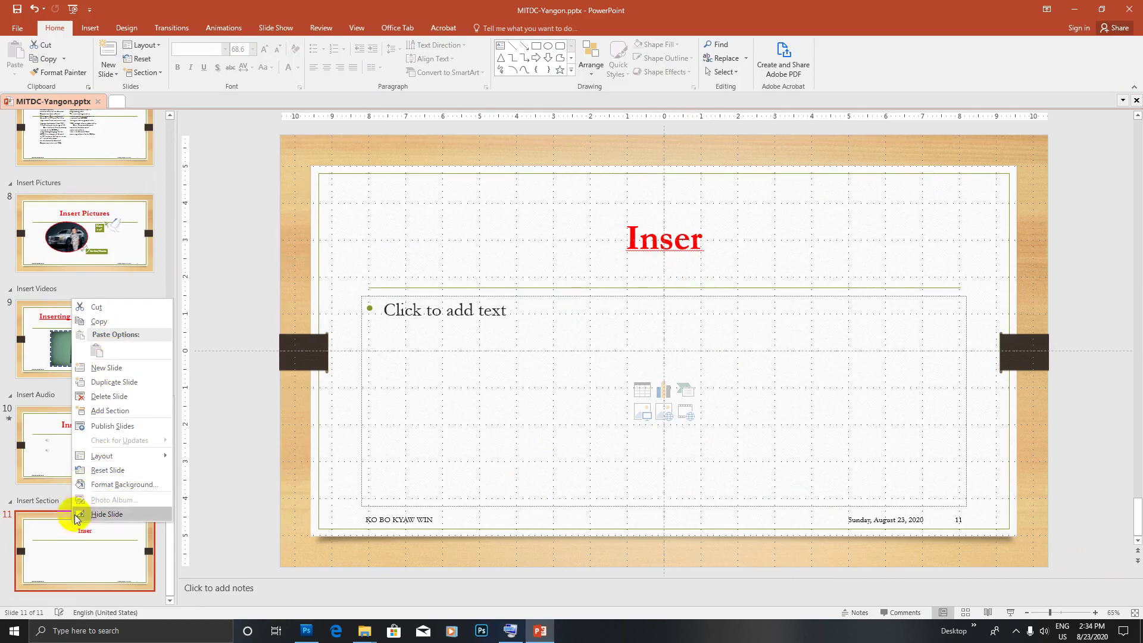
right_click(50, 499)
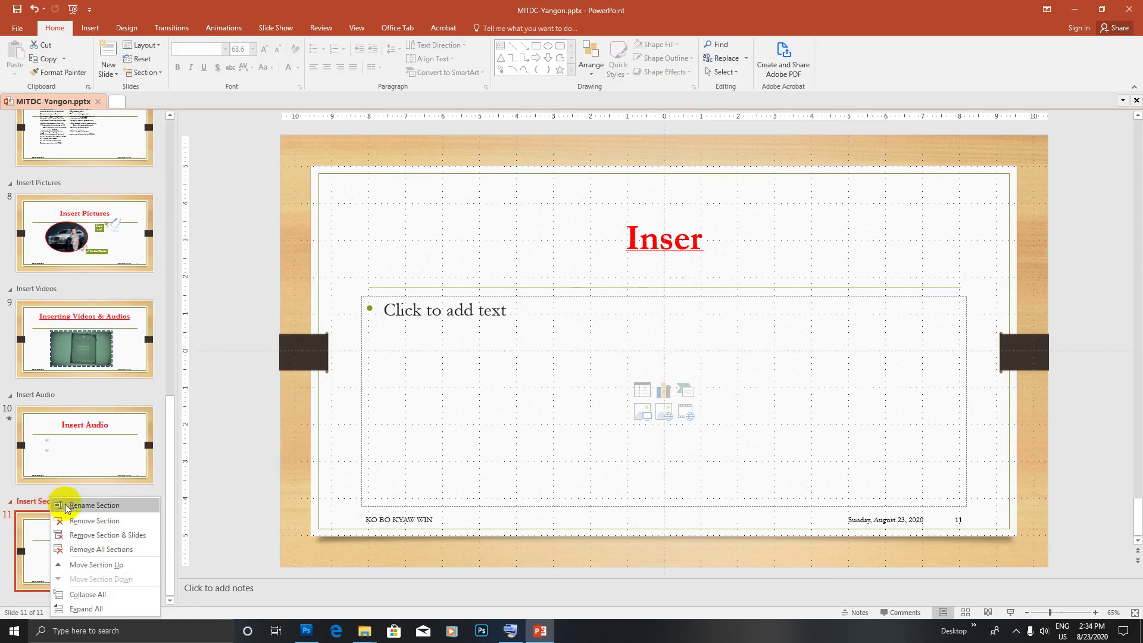
click(75, 506)
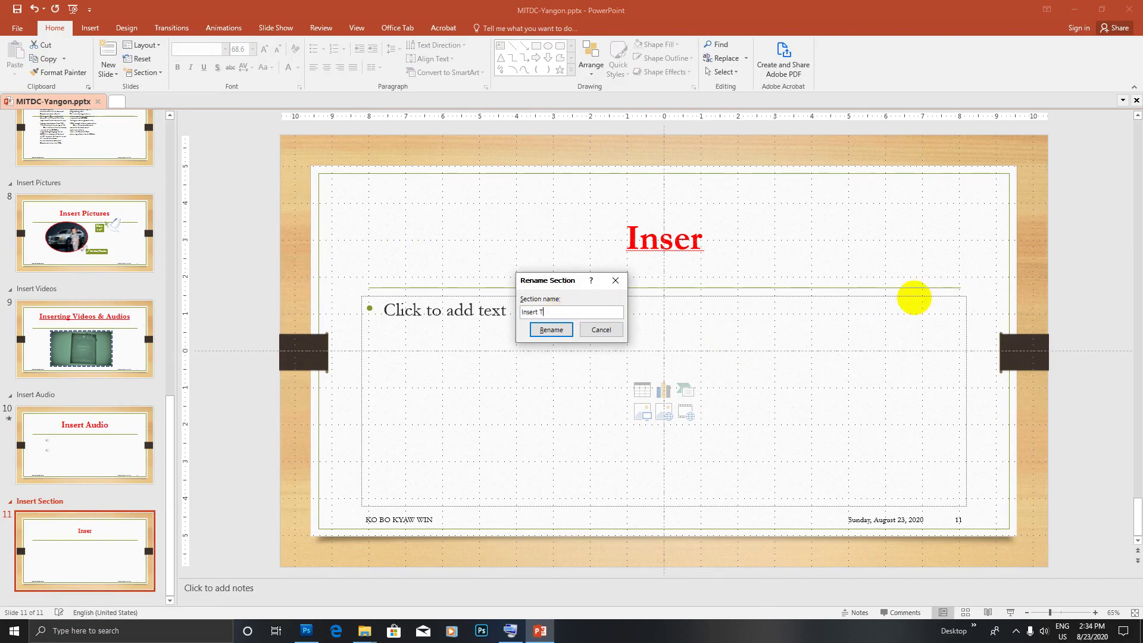
text(Insert Table)
Apply the 'Insert Table' section name and delete the empty body placeholder
click(554, 330)
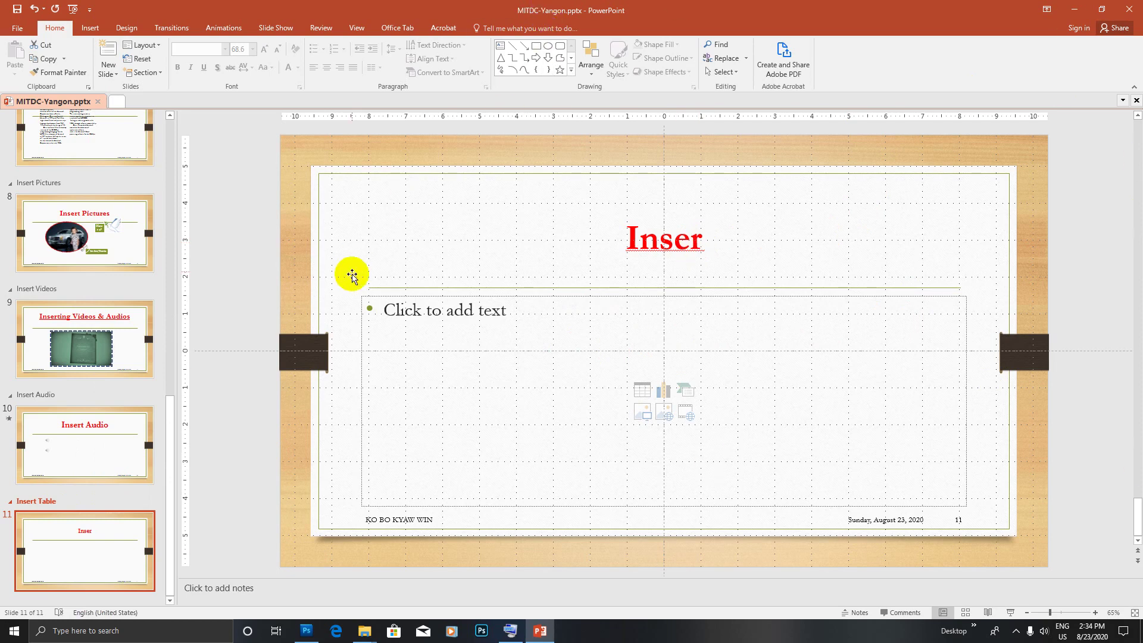
click(426, 296)
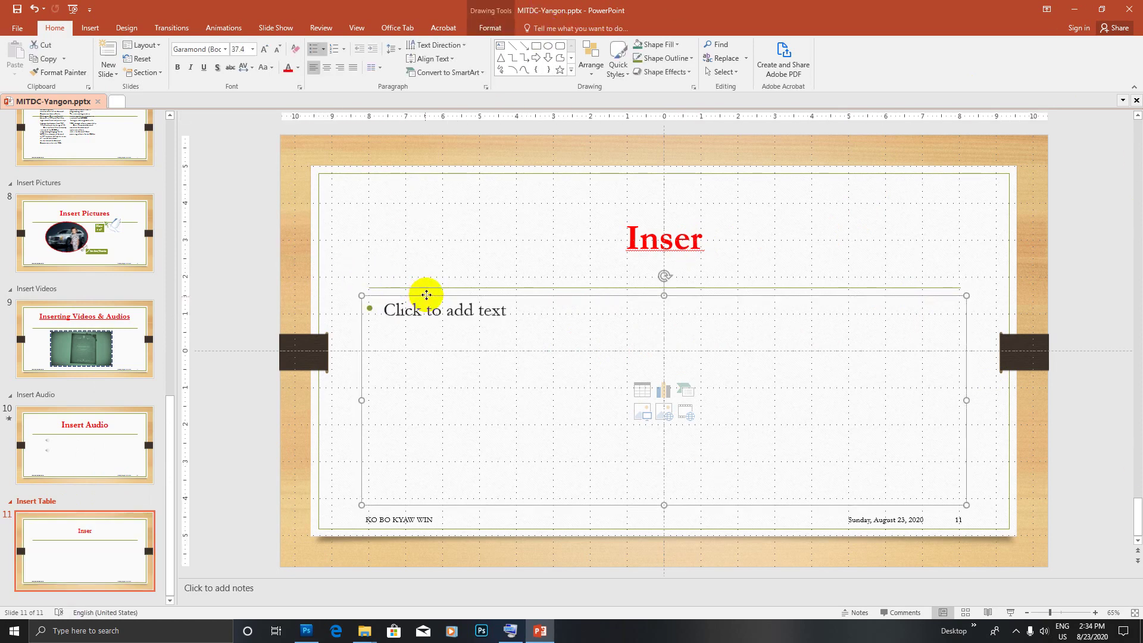
right_click(426, 296)
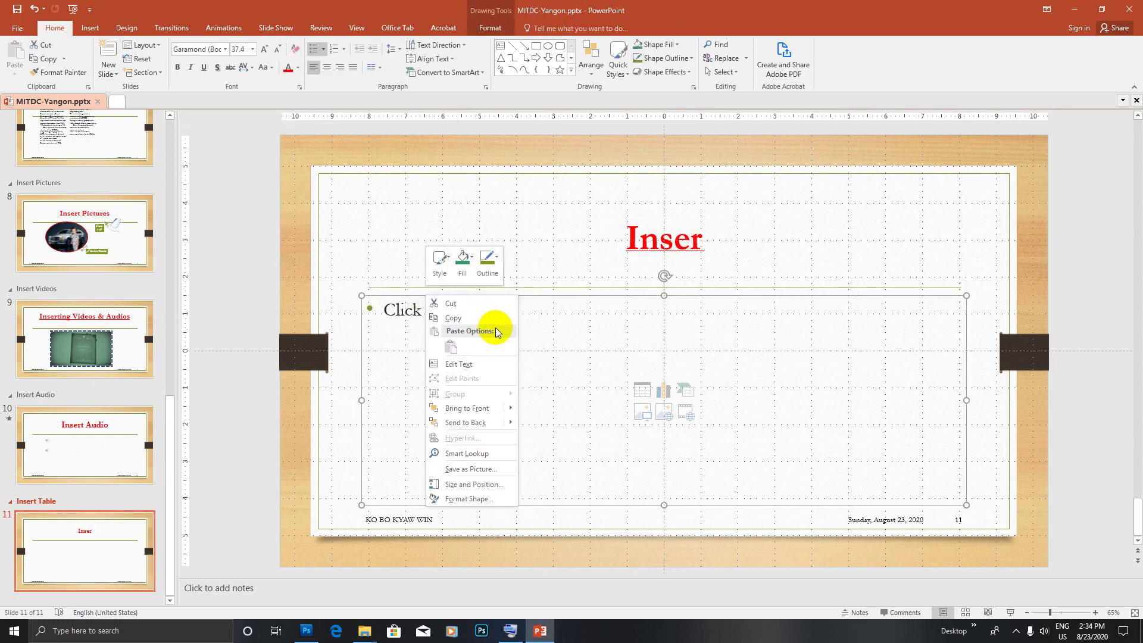
click(567, 297)
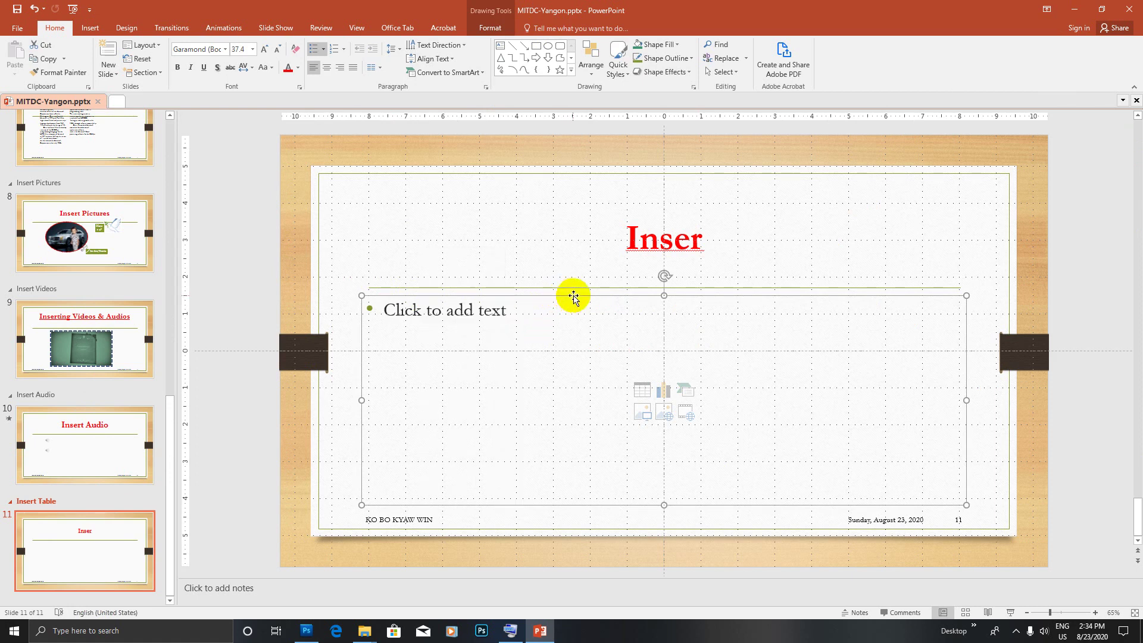
key(Delete)
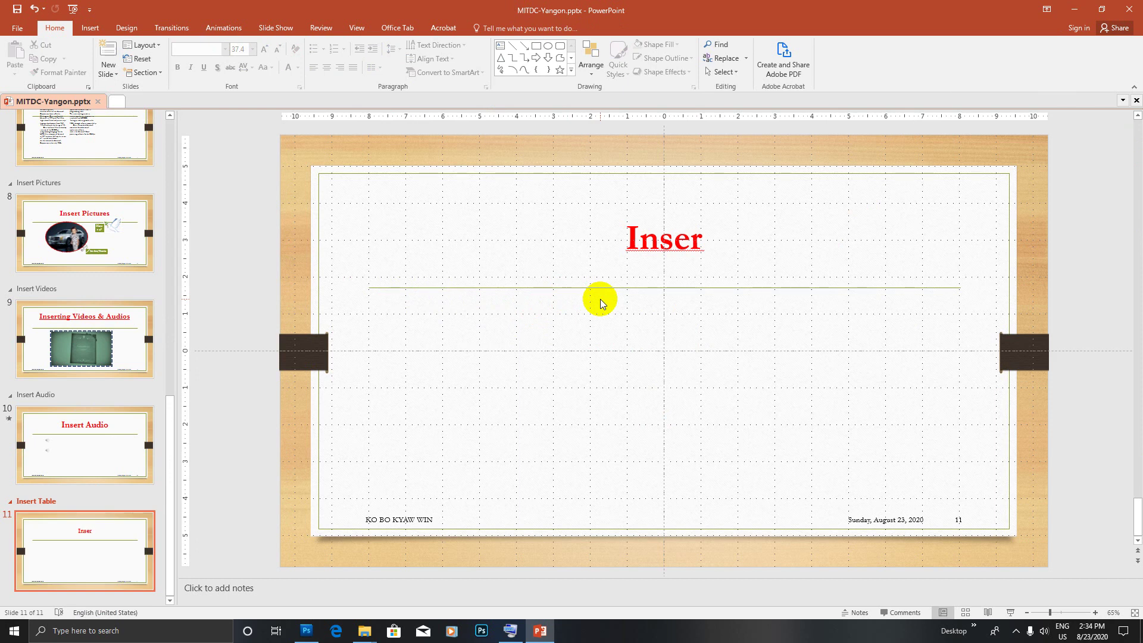
Clear the 'Inser' title text and delete the title placeholder
click(638, 248)
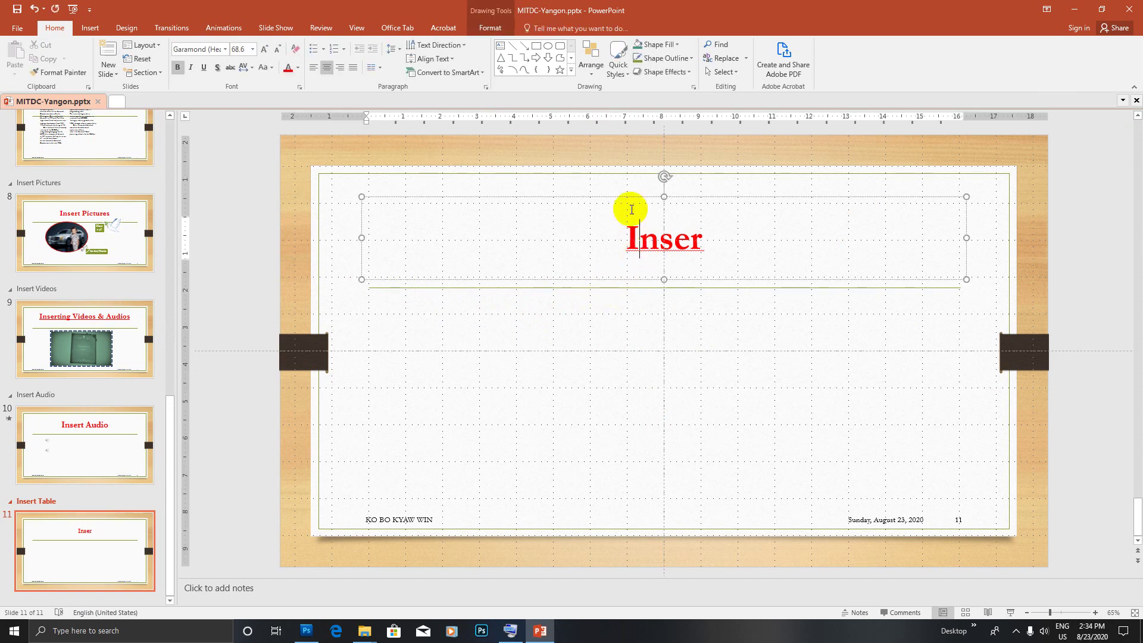
key(Delete)
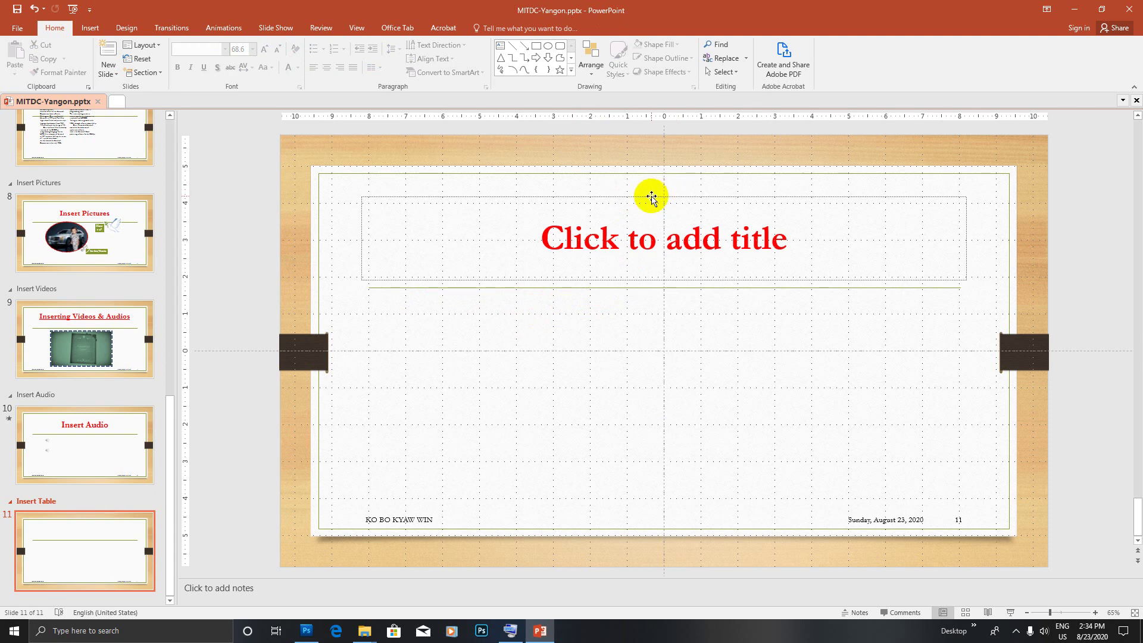
click(651, 197)
key(Delete)
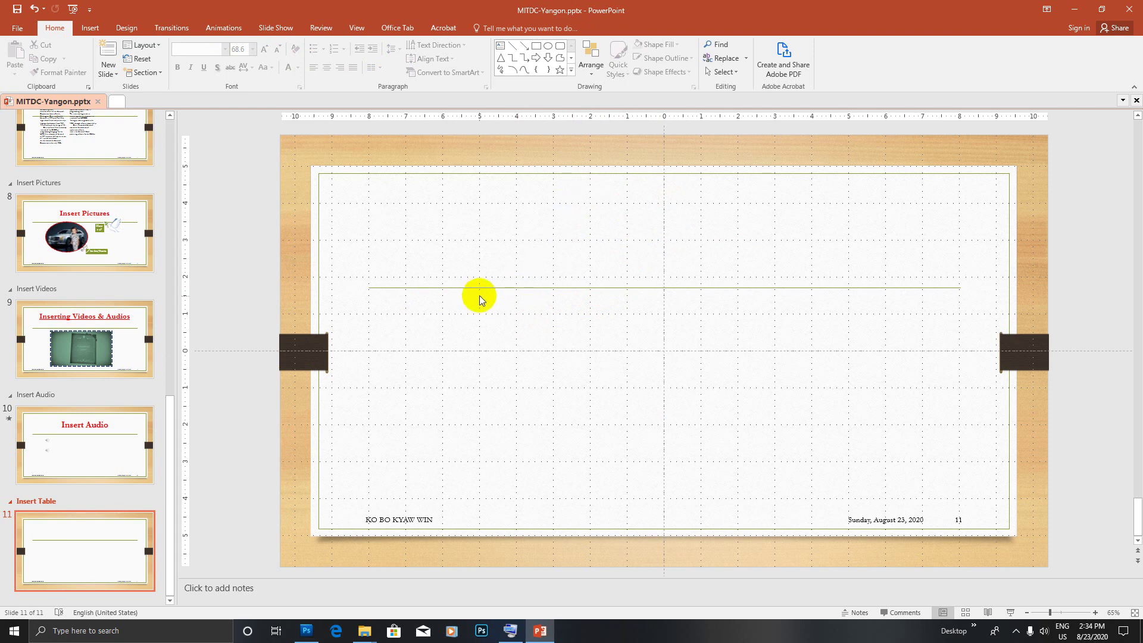
Insert a three-column, six-row table on slide 11
click(91, 28)
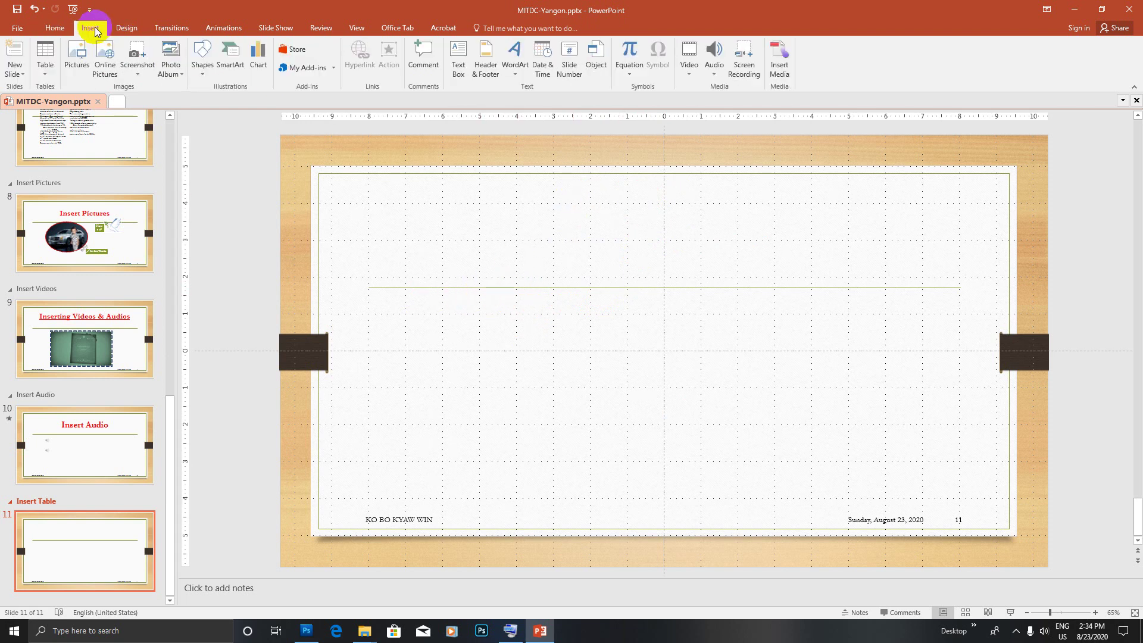
click(46, 77)
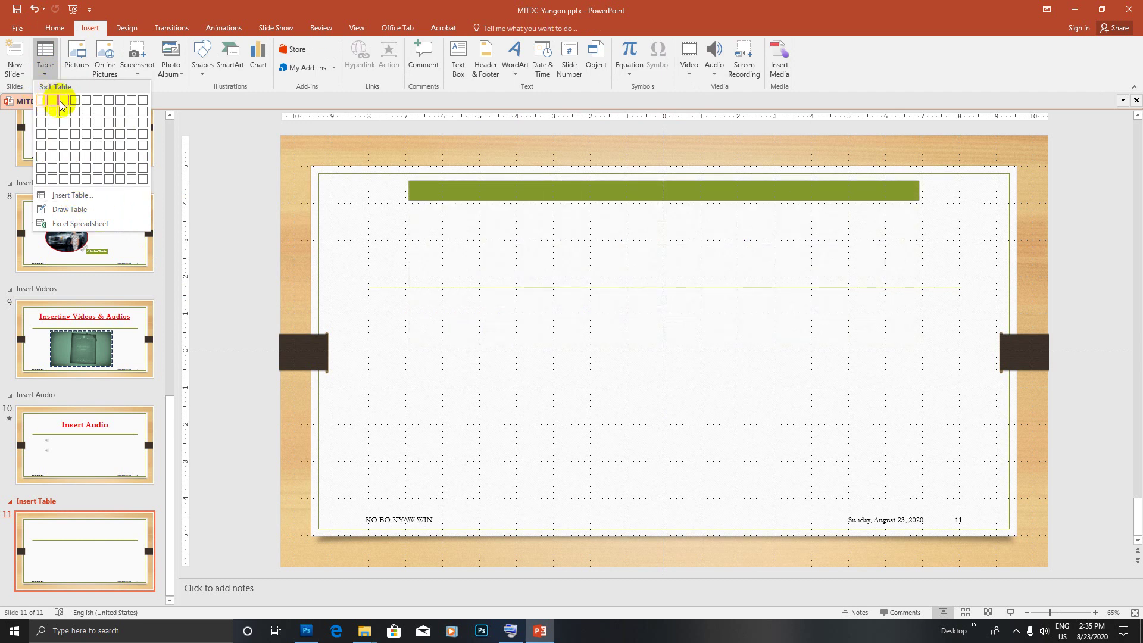
click(66, 158)
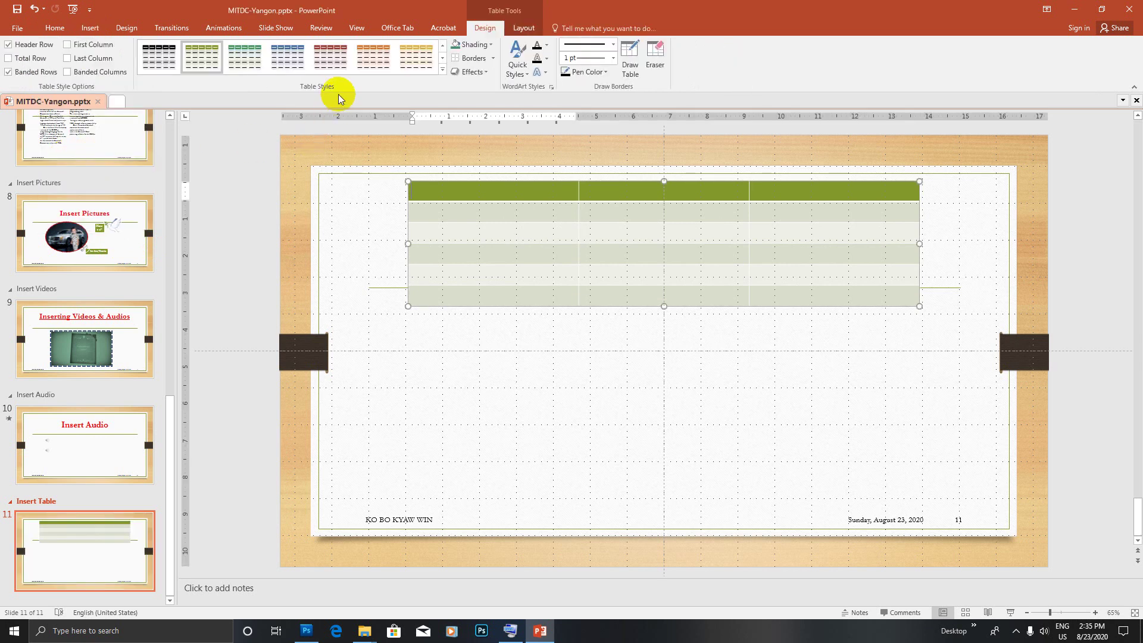
Try red and black-grey table styles, then apply Clear Table for plain gridlines
click(344, 65)
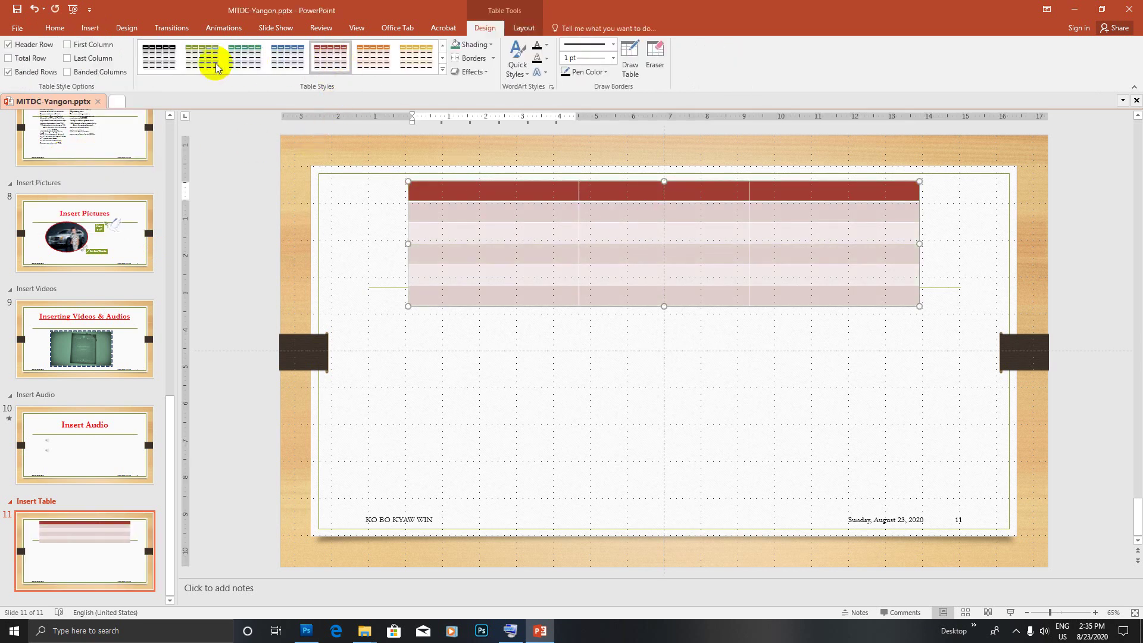
click(159, 56)
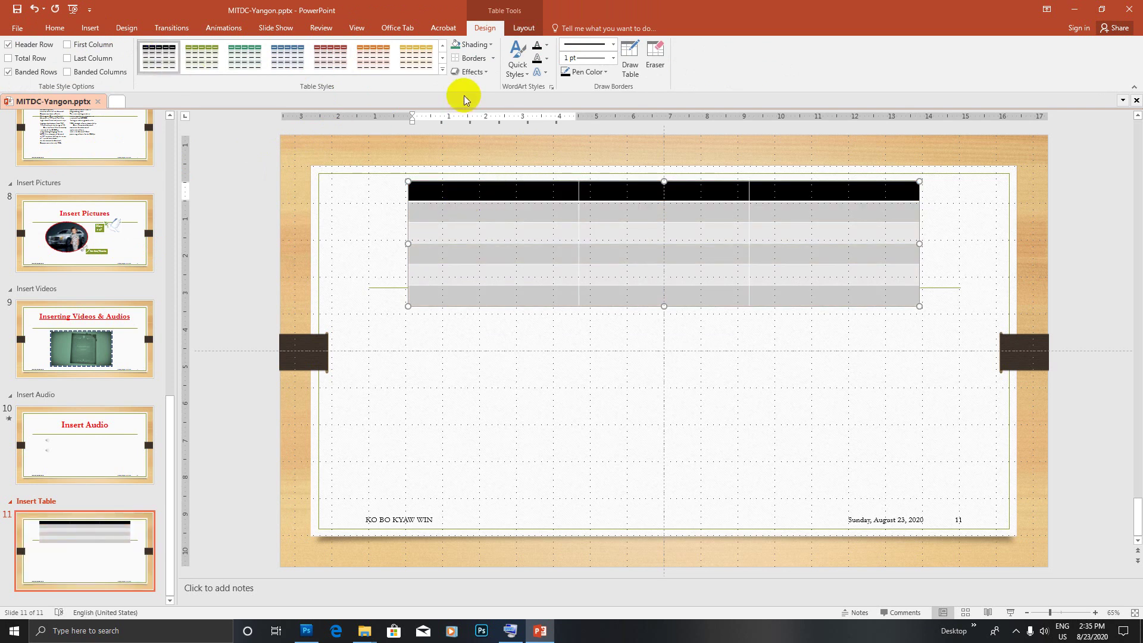
click(443, 70)
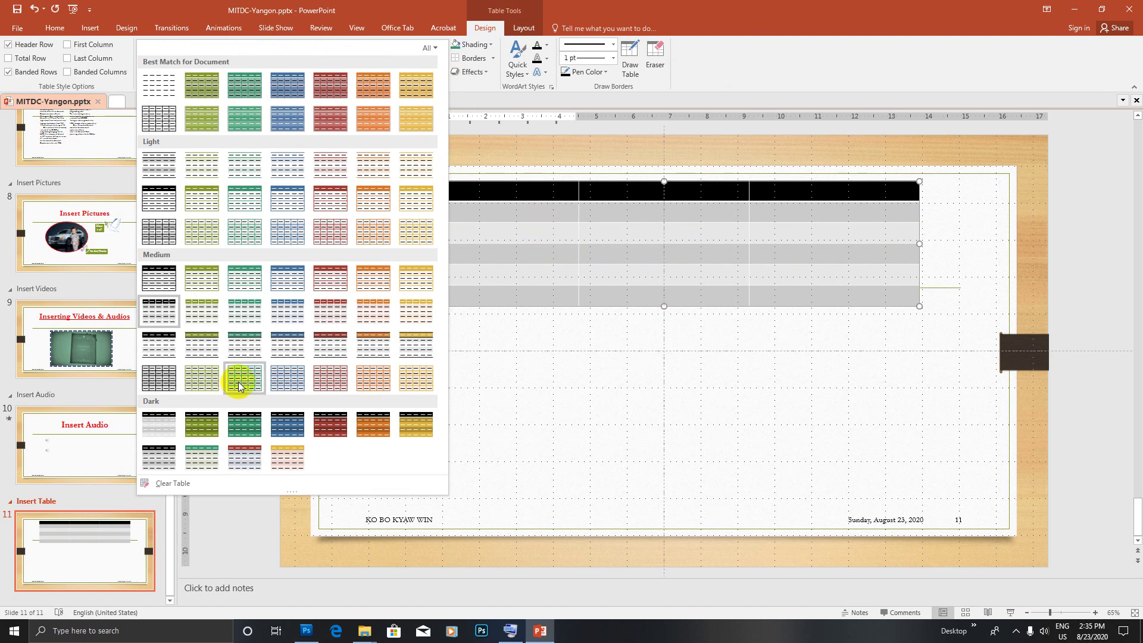
click(184, 483)
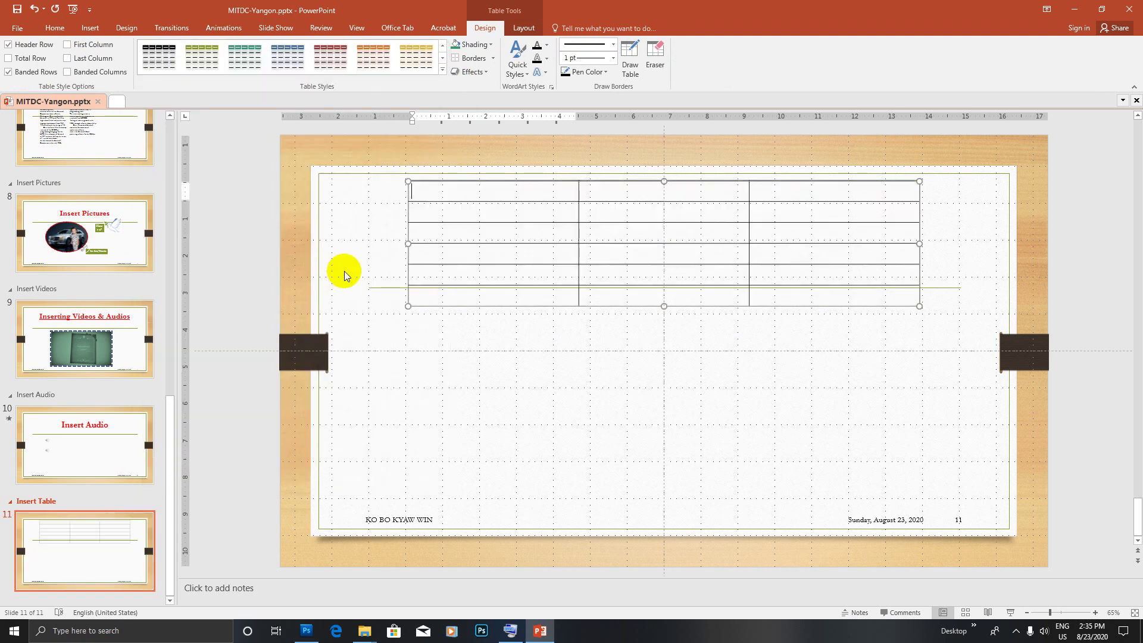
Move the table lower and narrow it from its right edge
drag(429, 183, 402, 361)
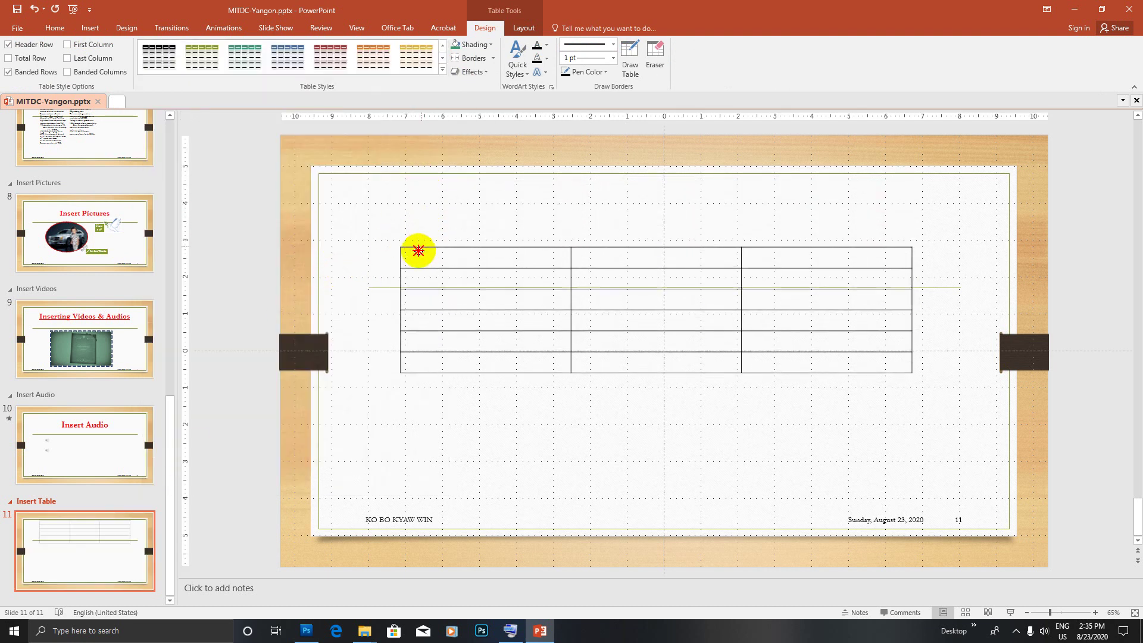
drag(890, 426, 782, 427)
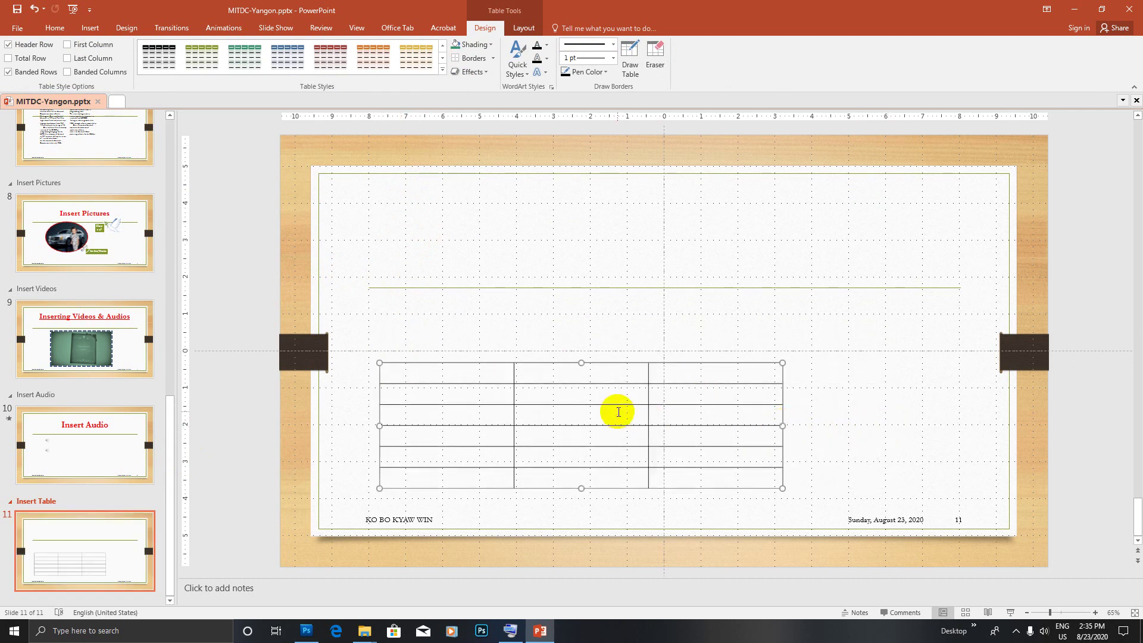
click(470, 376)
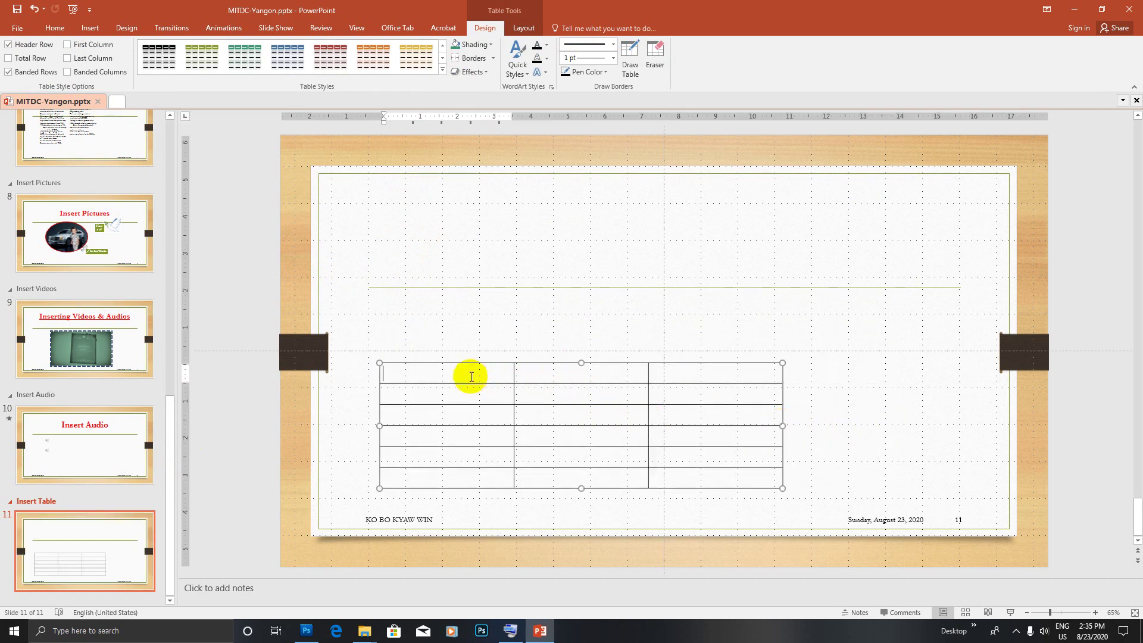
right_click(415, 403)
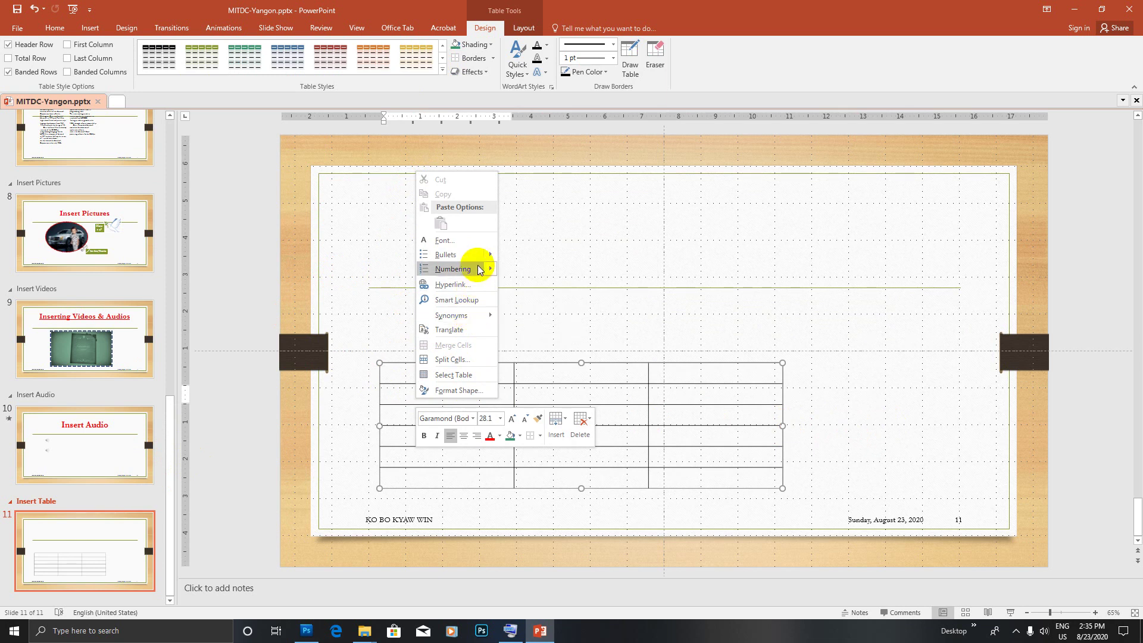
mouse_move(451, 254)
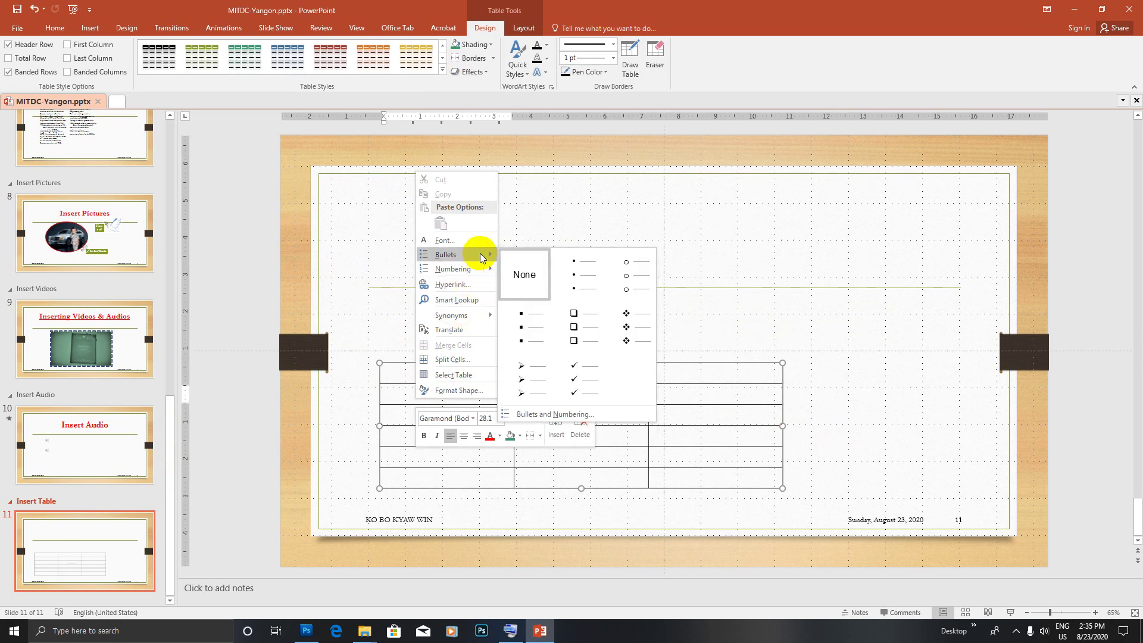
click(370, 424)
Move the table back up to sit just beneath the divider line
click(371, 395)
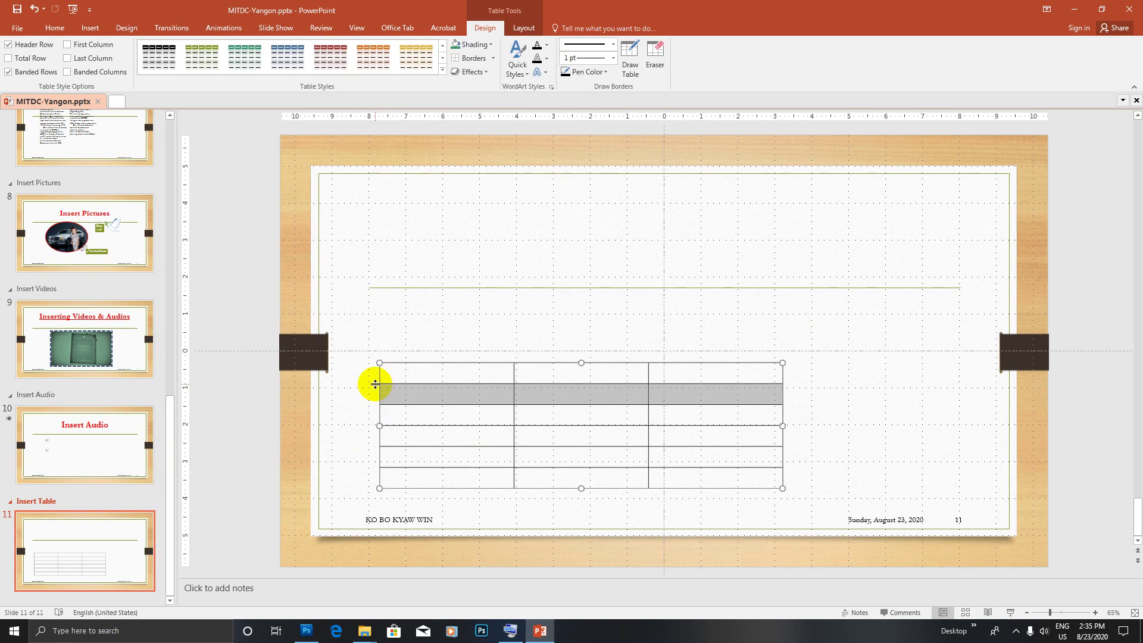
right_click(377, 395)
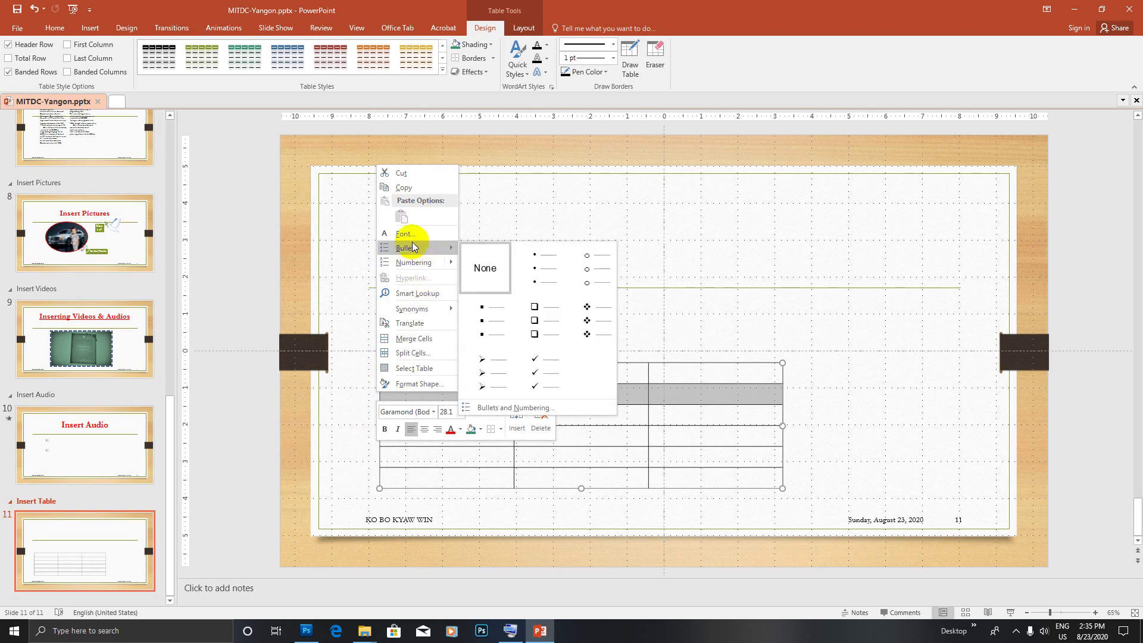
mouse_move(413, 248)
click(622, 454)
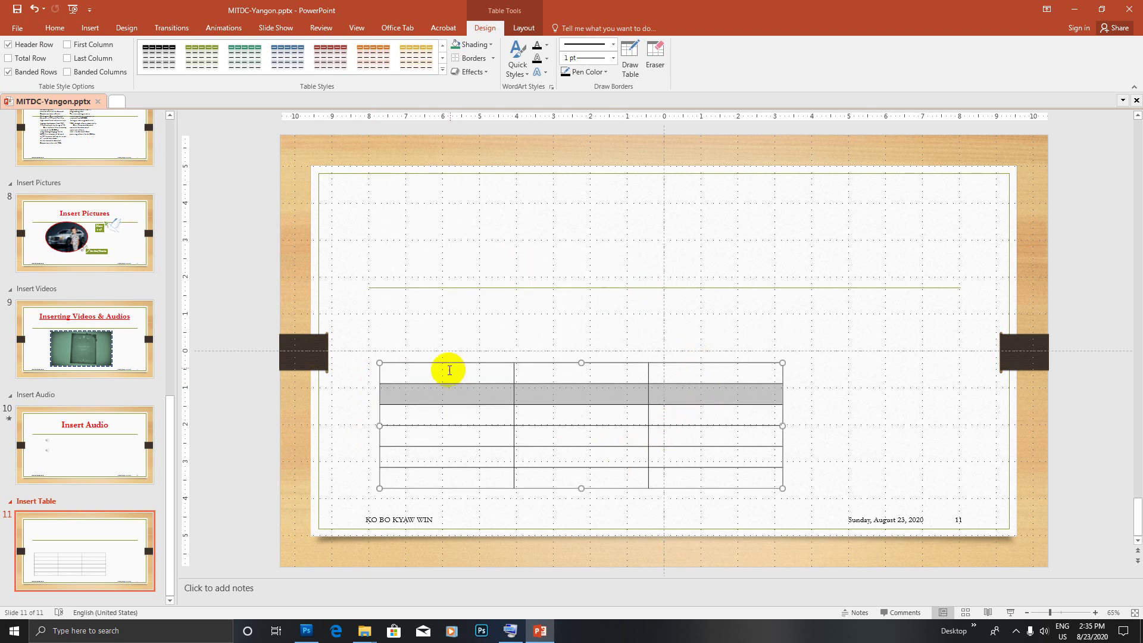
click(449, 368)
drag(453, 363, 459, 305)
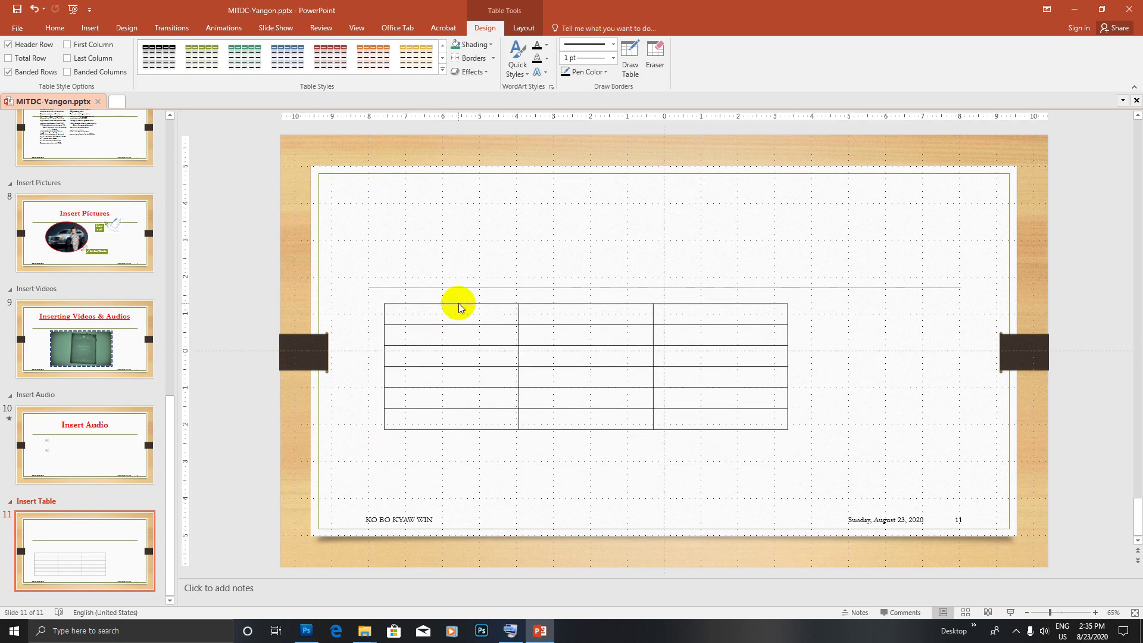
Dismiss the bottom row's shortcut menu and switch on Draw Table mode
click(794, 419)
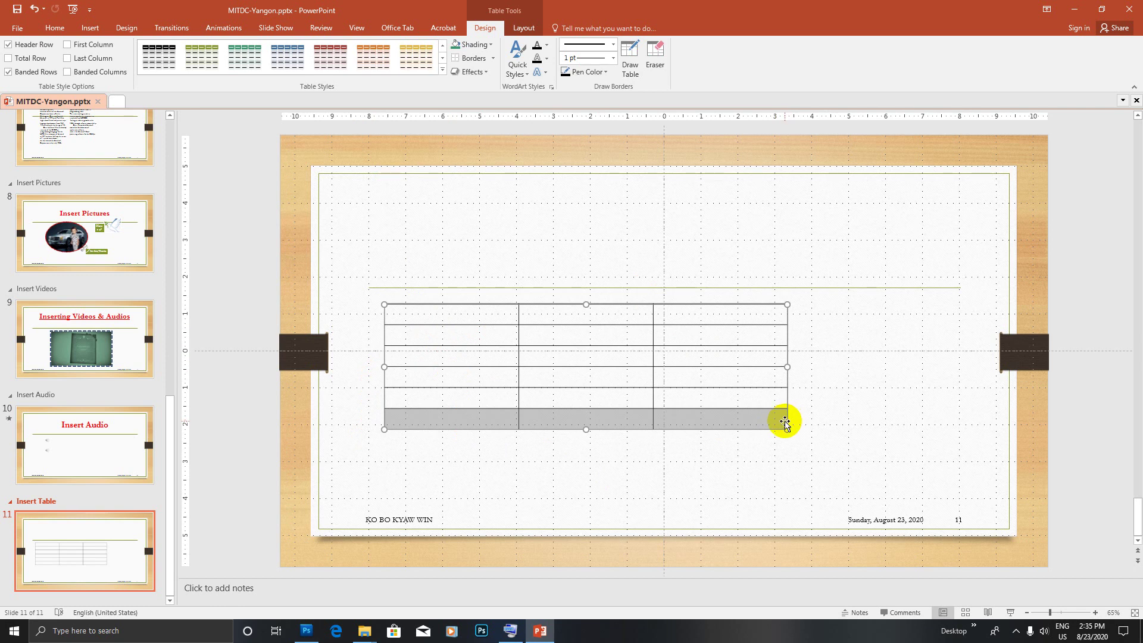
right_click(784, 422)
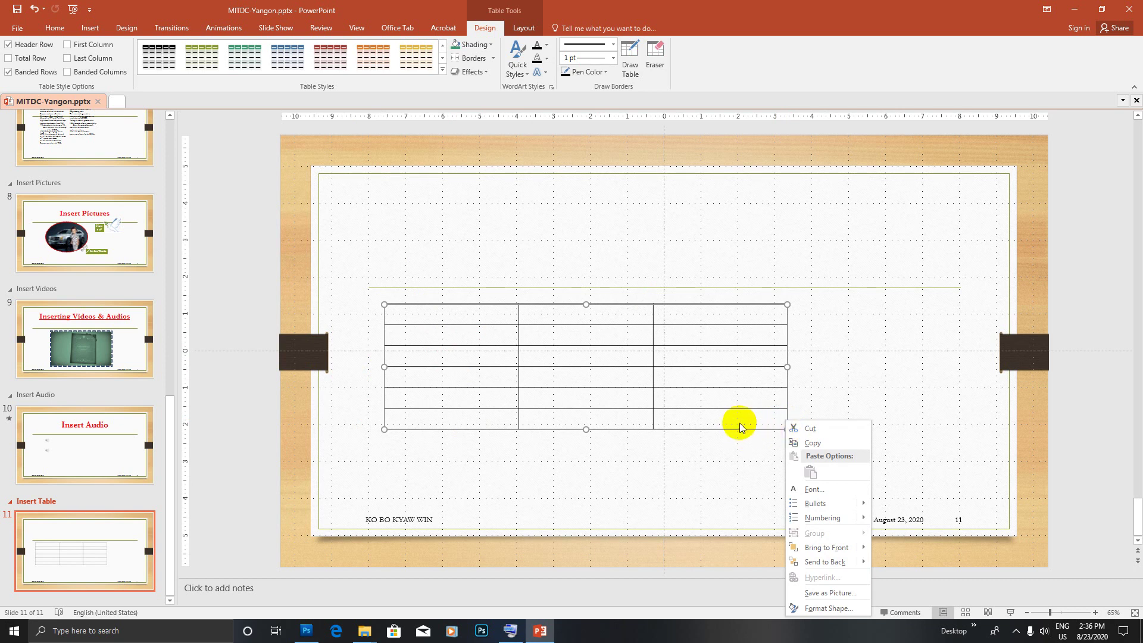
click(862, 371)
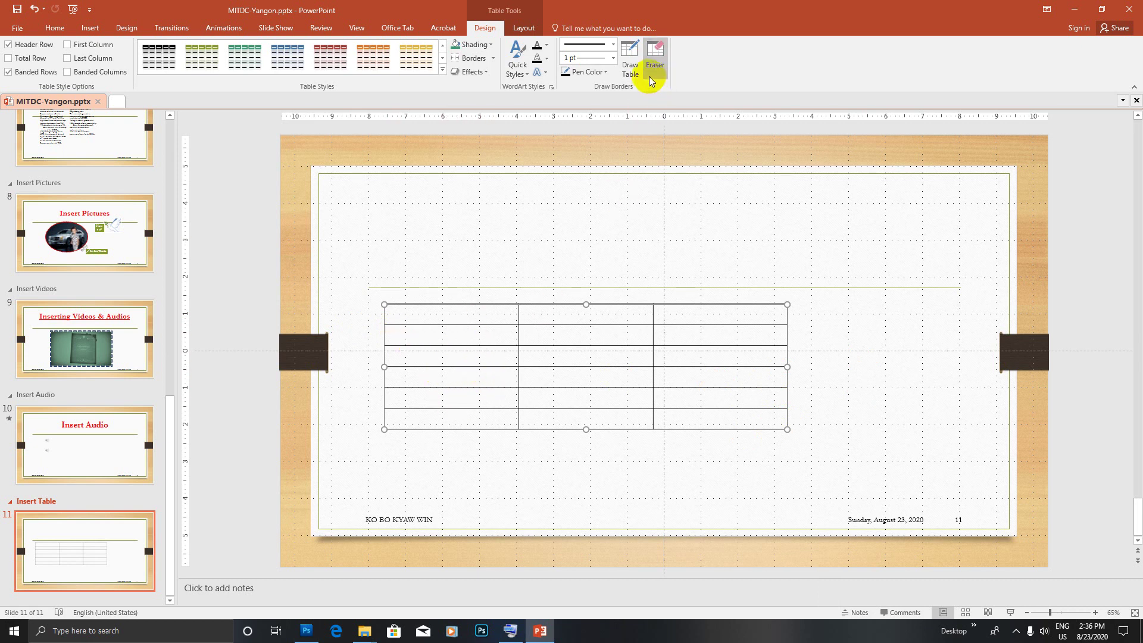
click(632, 67)
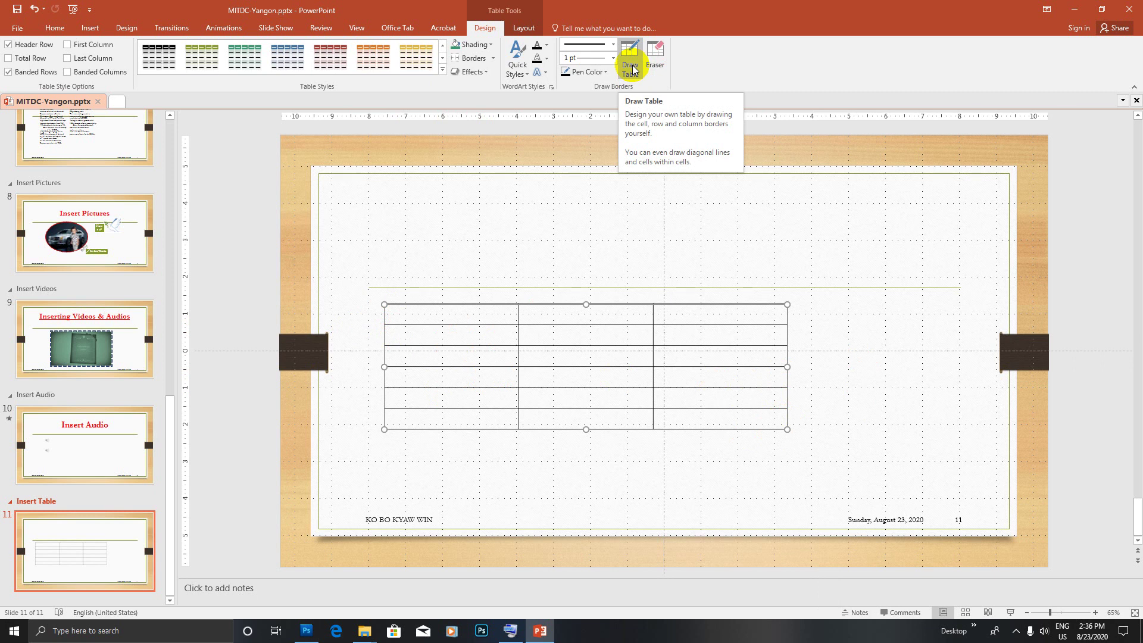
Draw two slim table columns along the main table's right edge
click(632, 67)
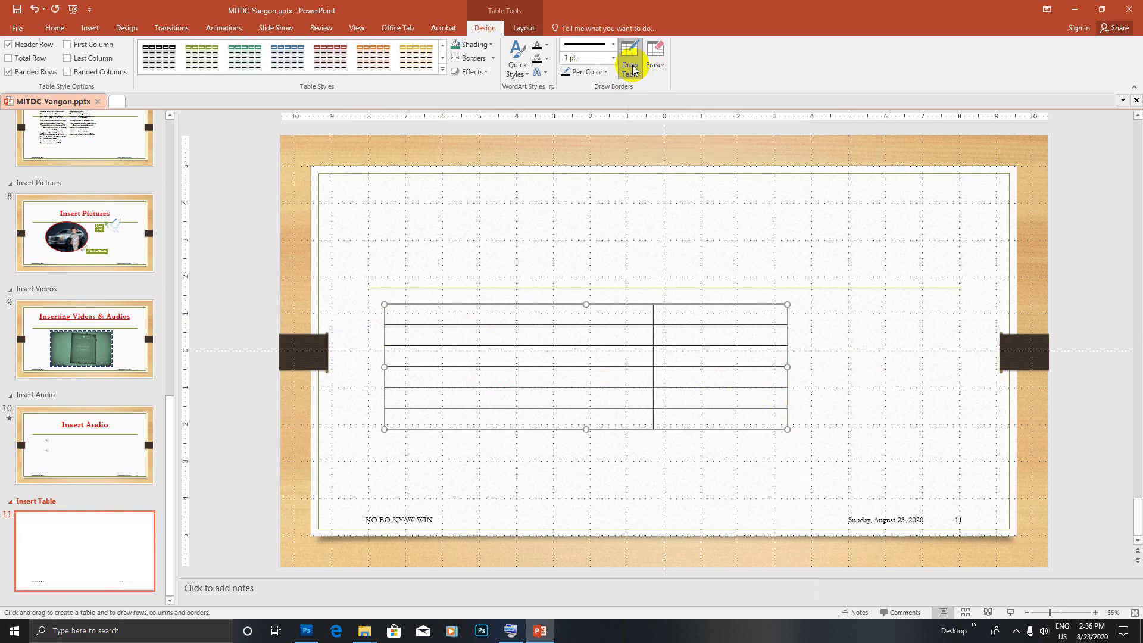
drag(789, 305, 808, 429)
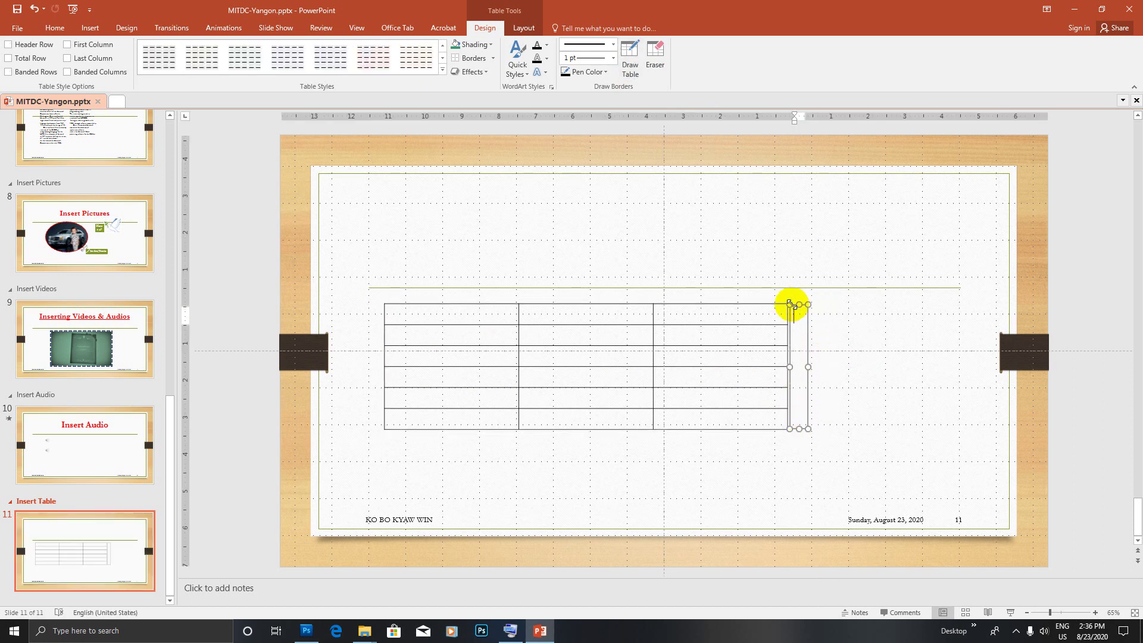
click(723, 322)
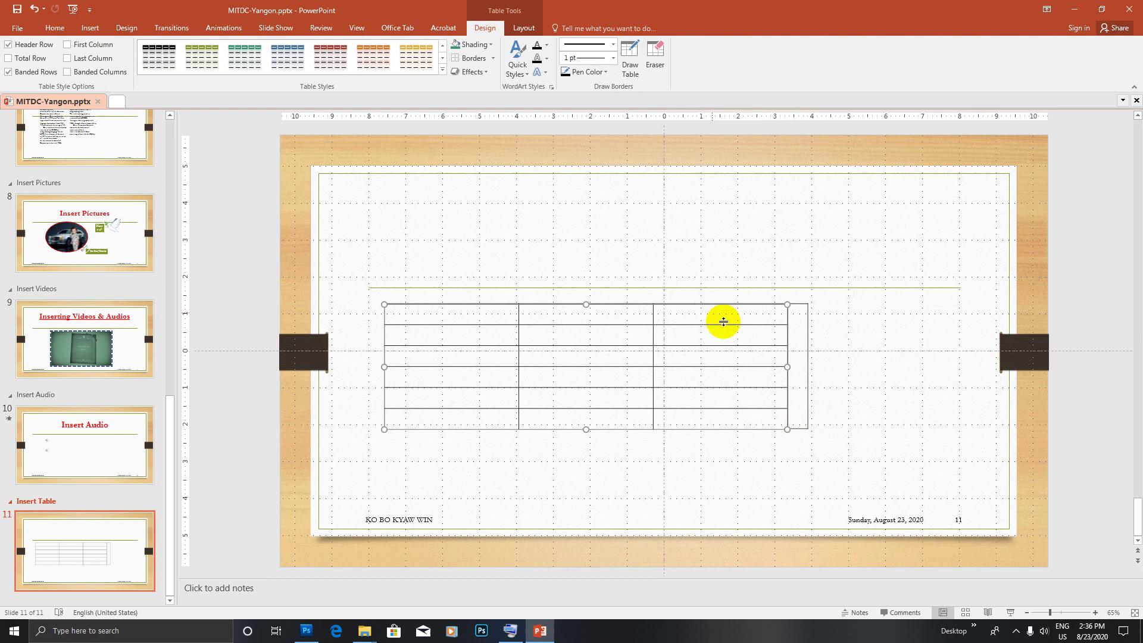
click(801, 339)
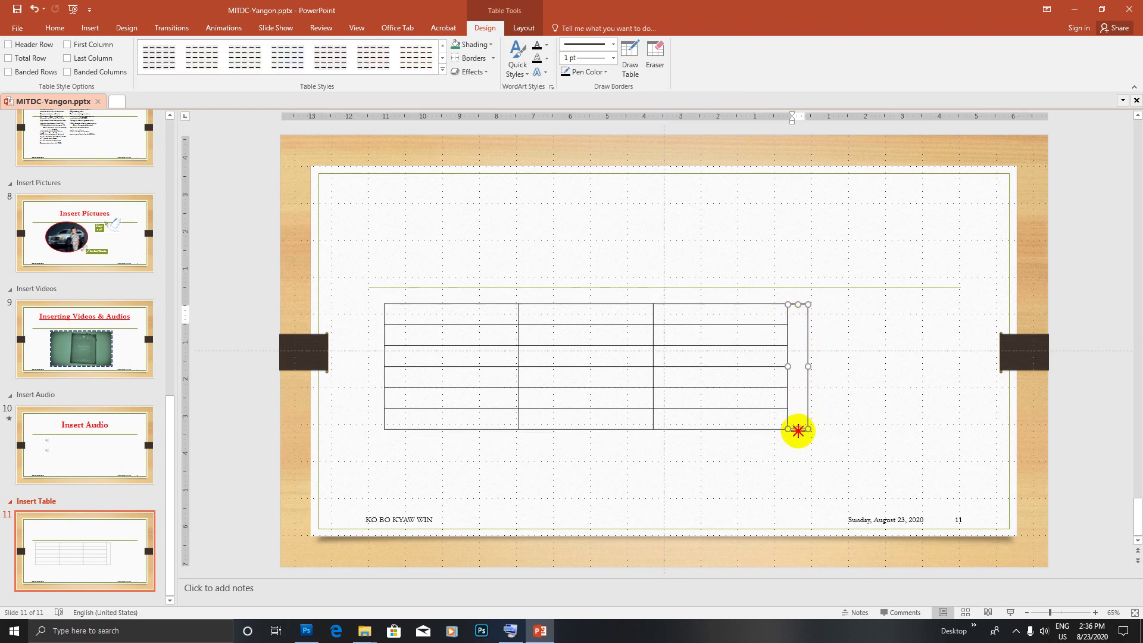
click(631, 60)
drag(821, 305, 840, 429)
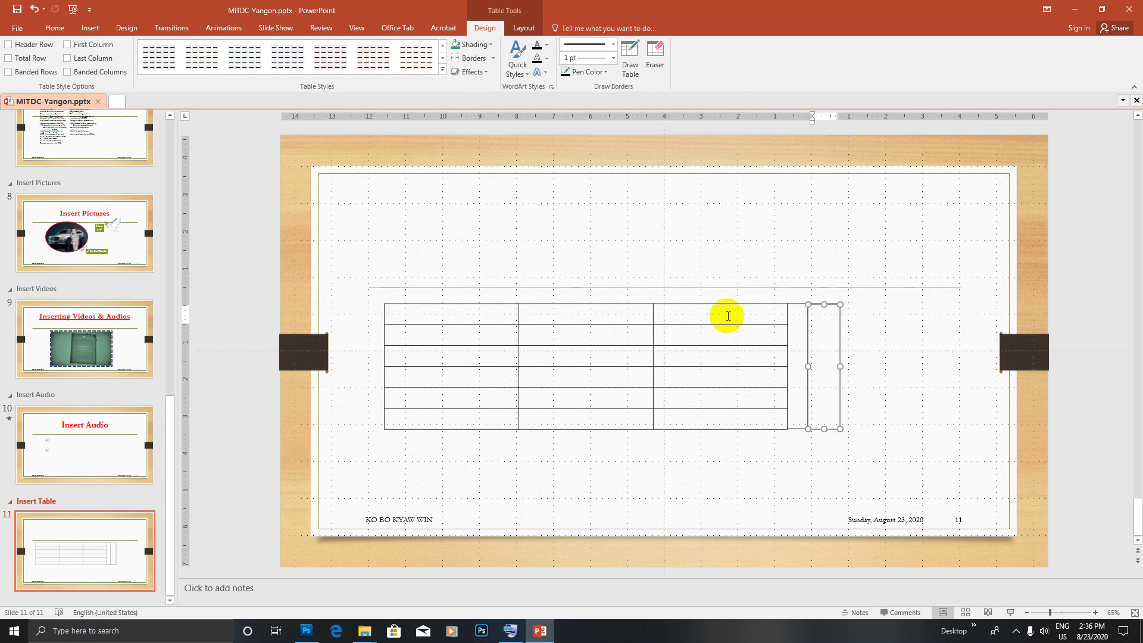
Check the narrow table's numbering options, then select the main table's first row
right_click(815, 306)
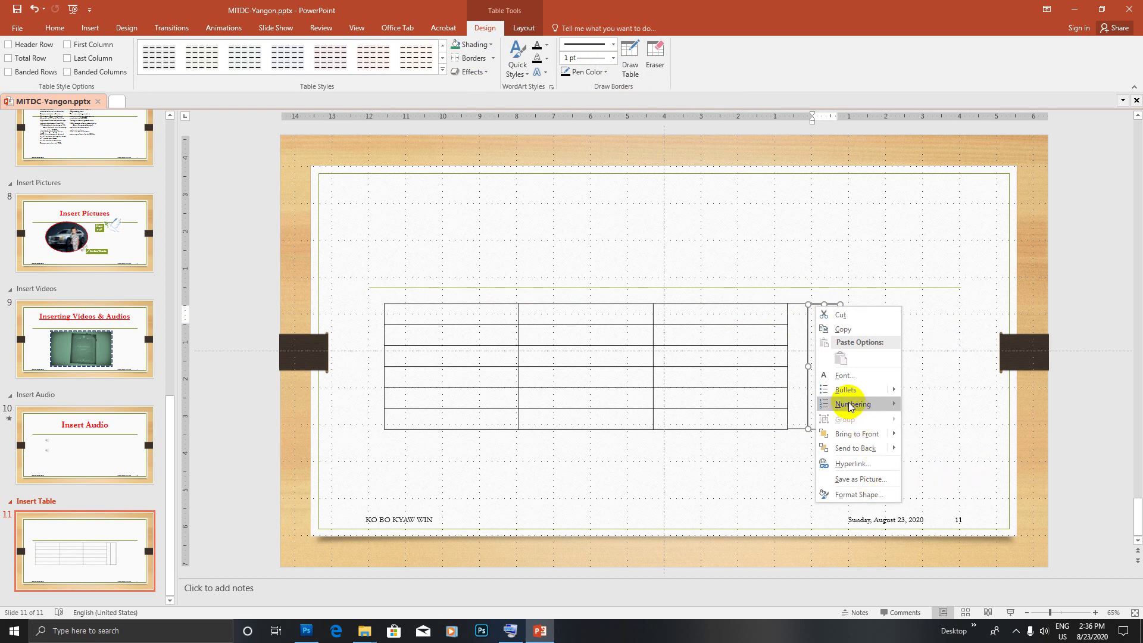
mouse_move(852, 403)
click(983, 422)
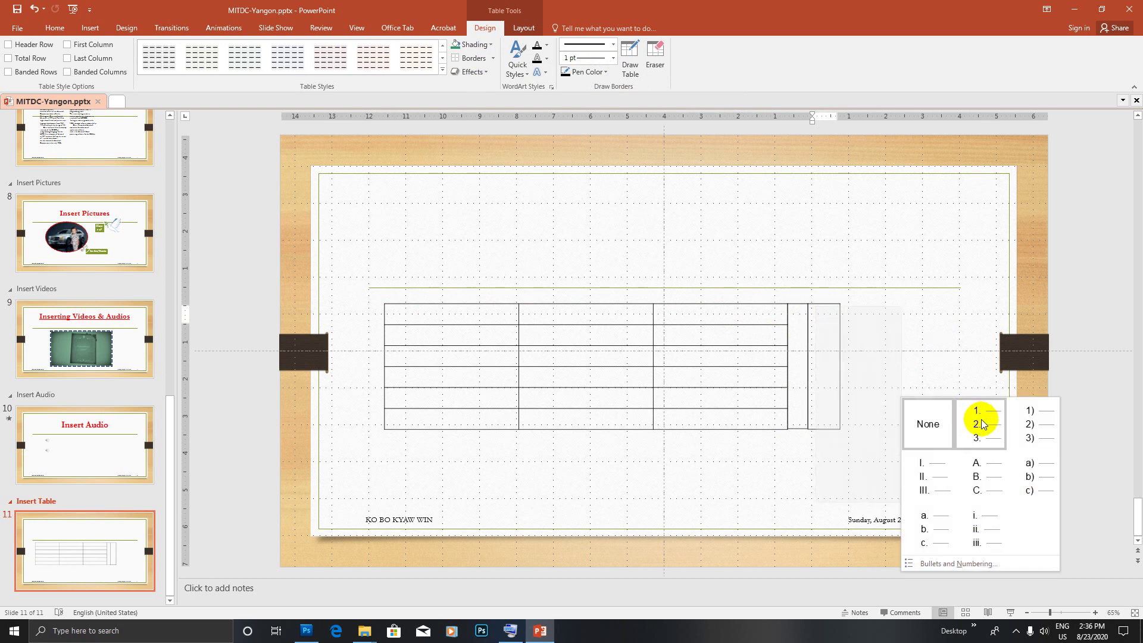
click(925, 422)
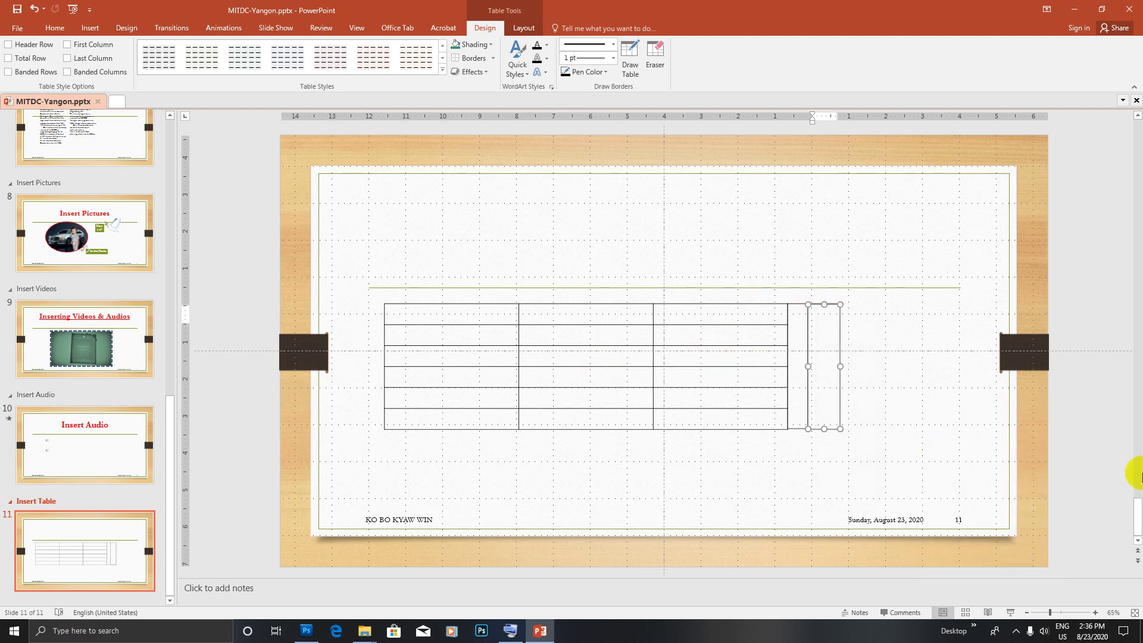
click(387, 316)
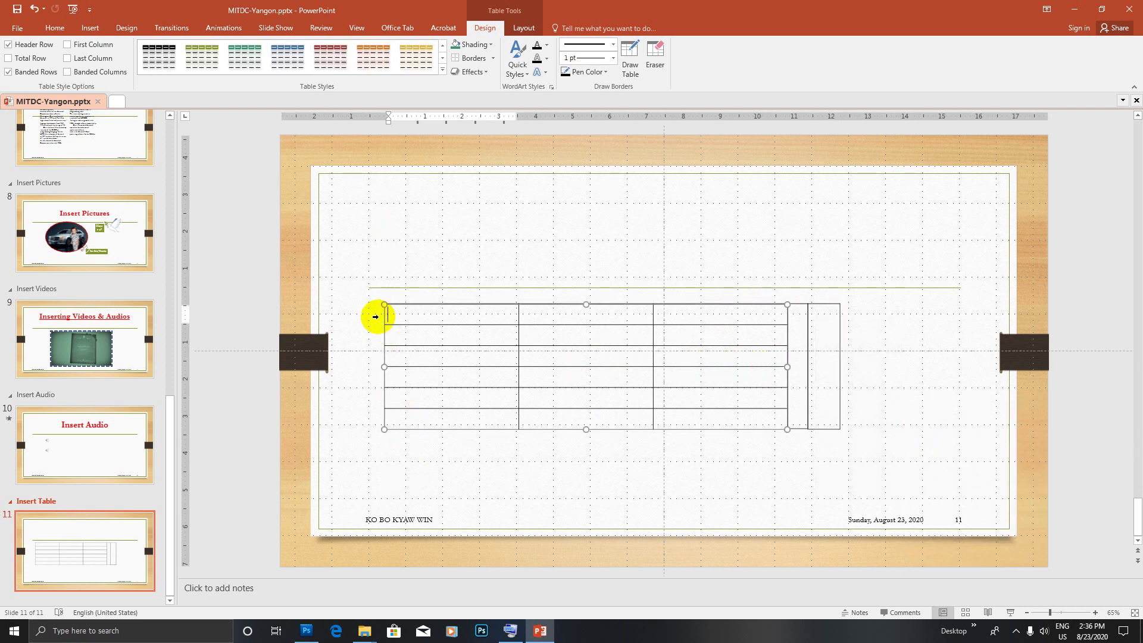
click(375, 316)
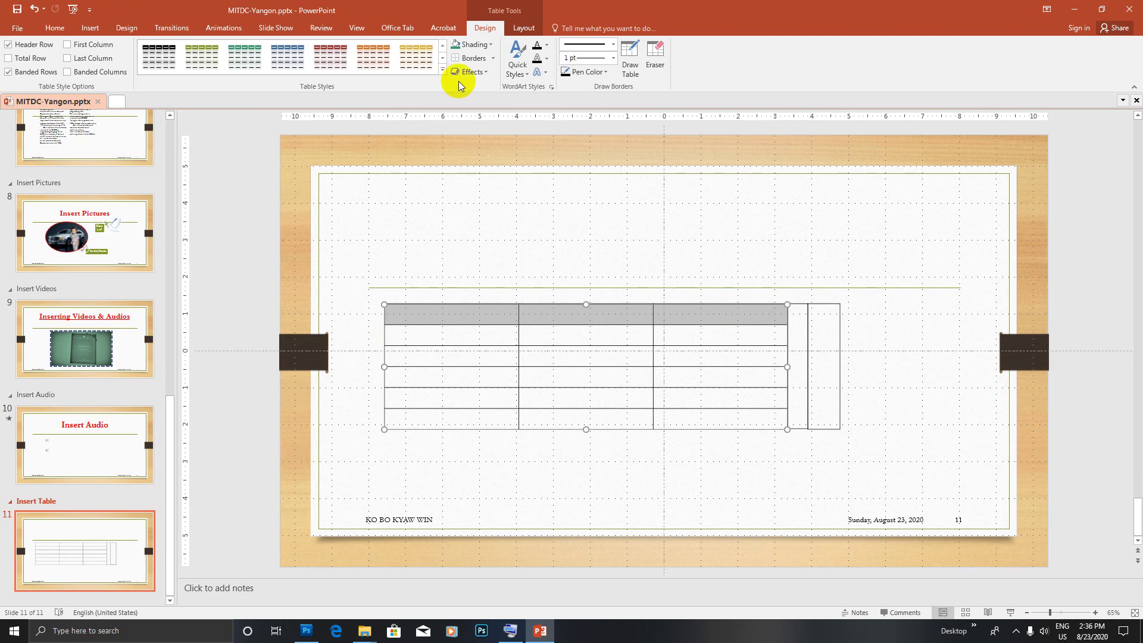
Make the first row's text red and fill the row tan
click(546, 46)
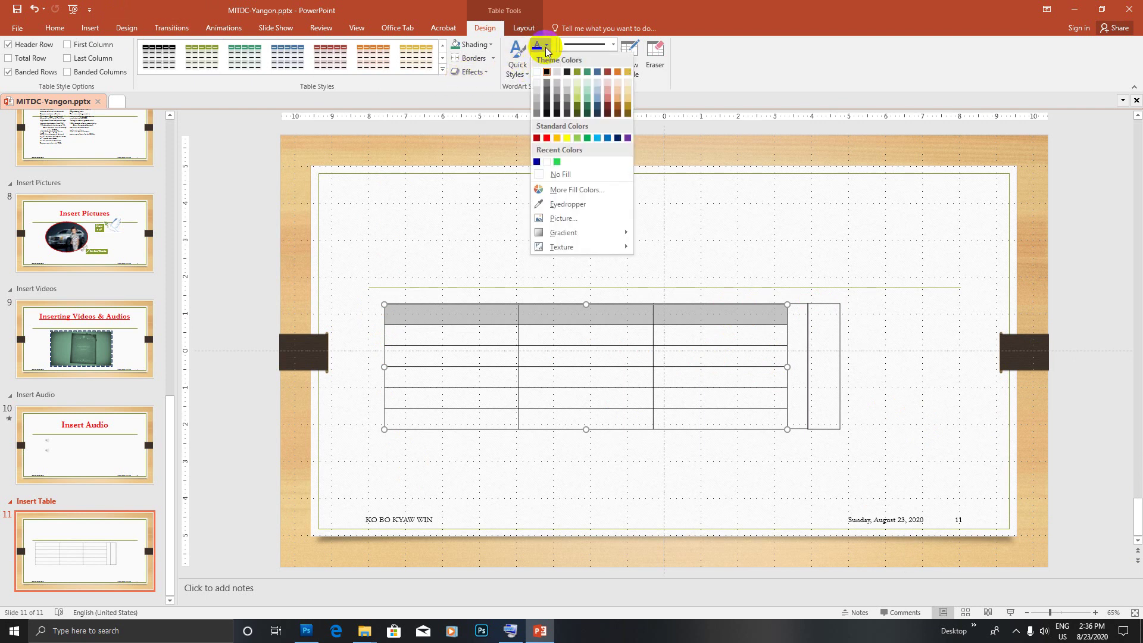
click(547, 138)
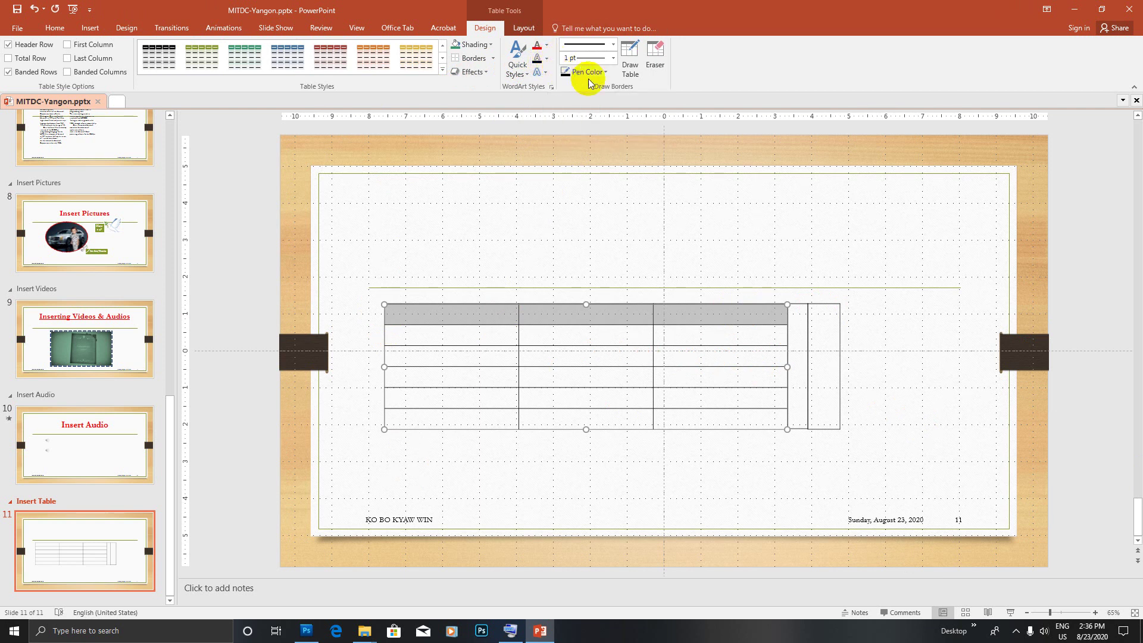
click(489, 45)
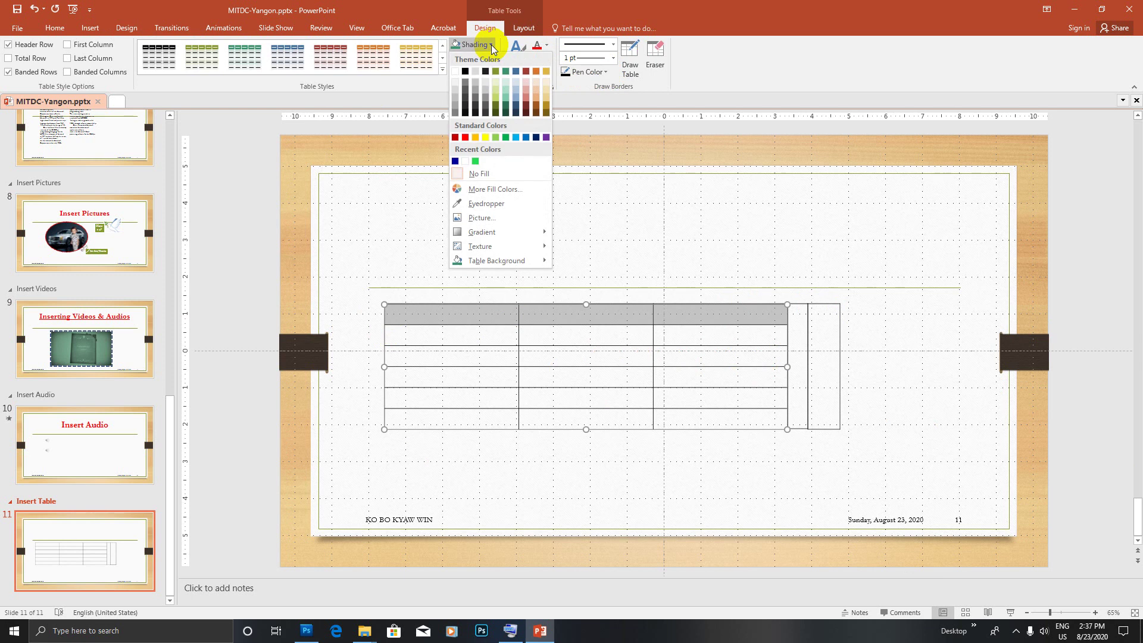
click(466, 130)
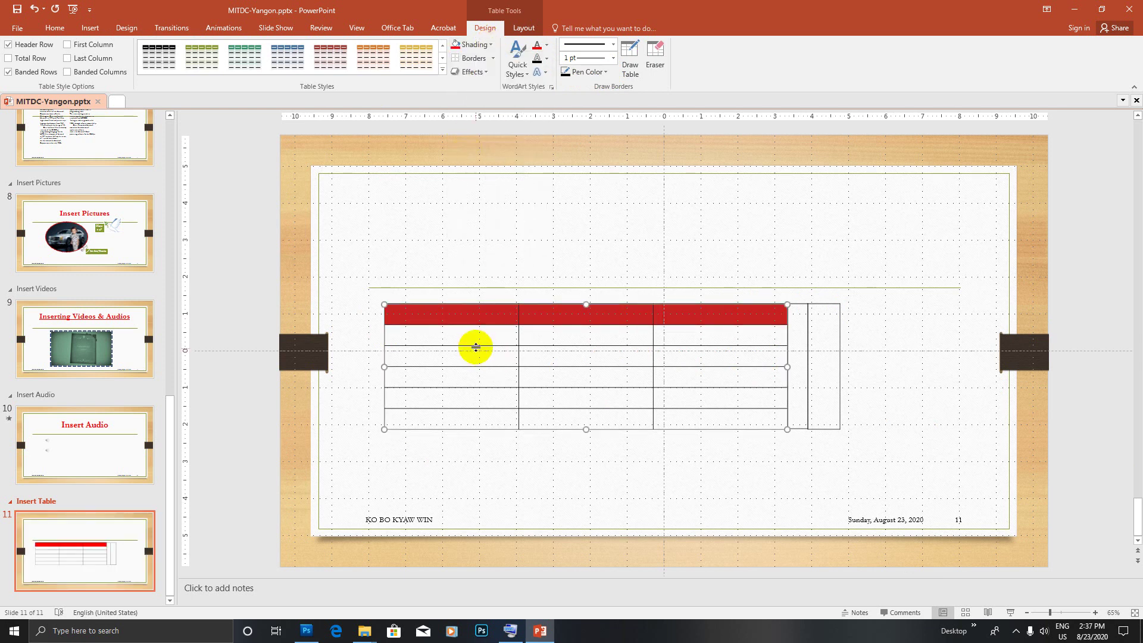
click(491, 44)
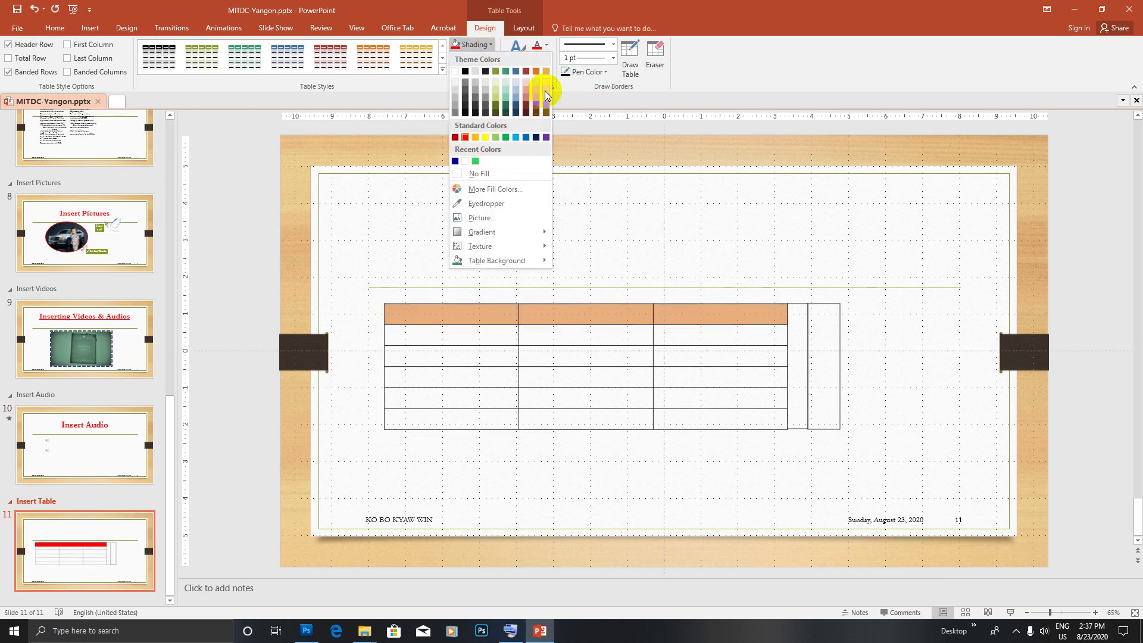
click(545, 89)
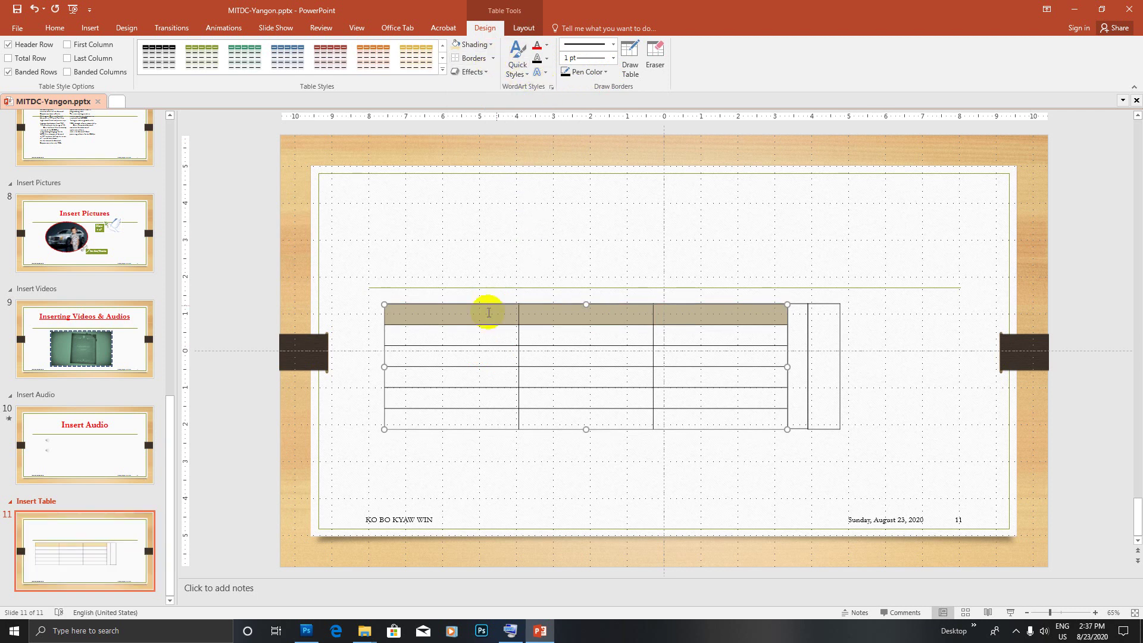
click(405, 333)
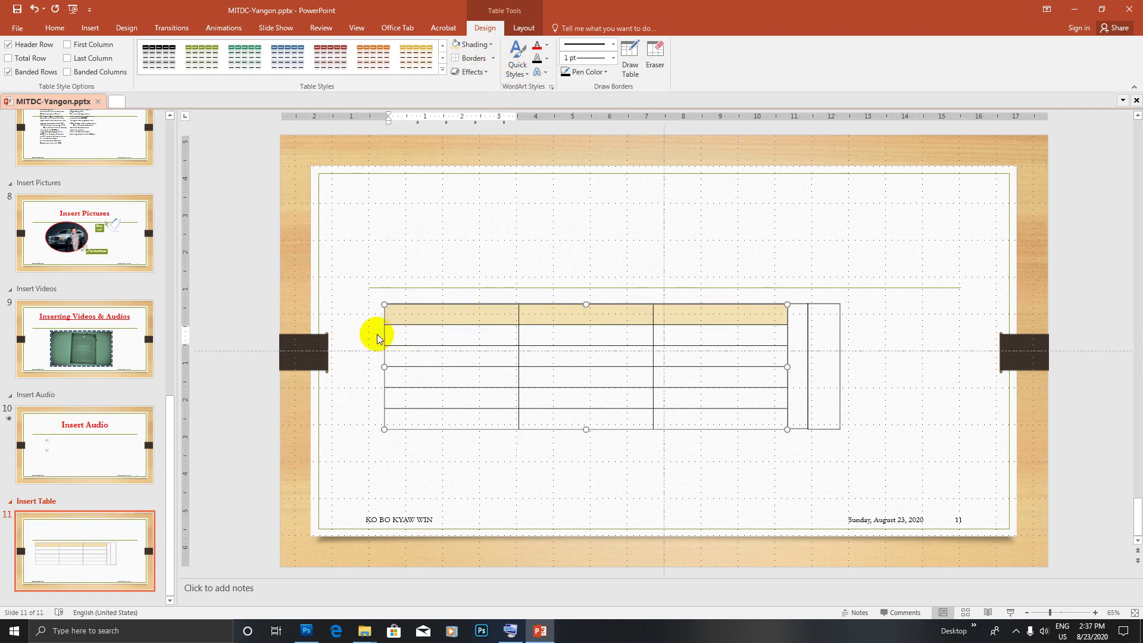
Fill rows two, three and four yellow, light blue and dark blue
click(377, 335)
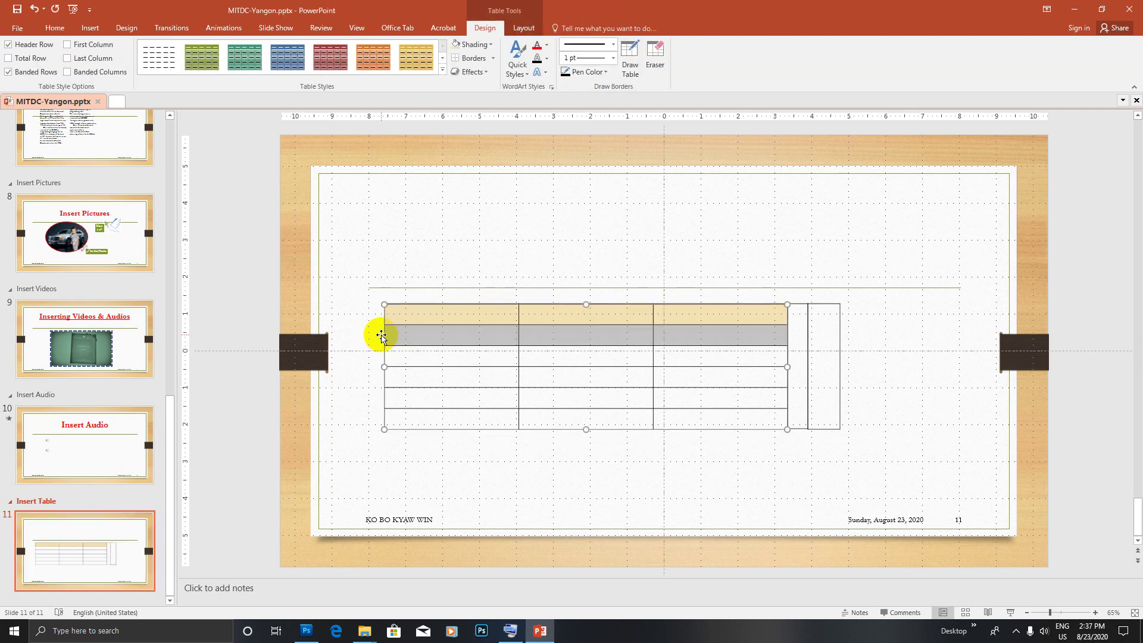
click(492, 45)
click(488, 134)
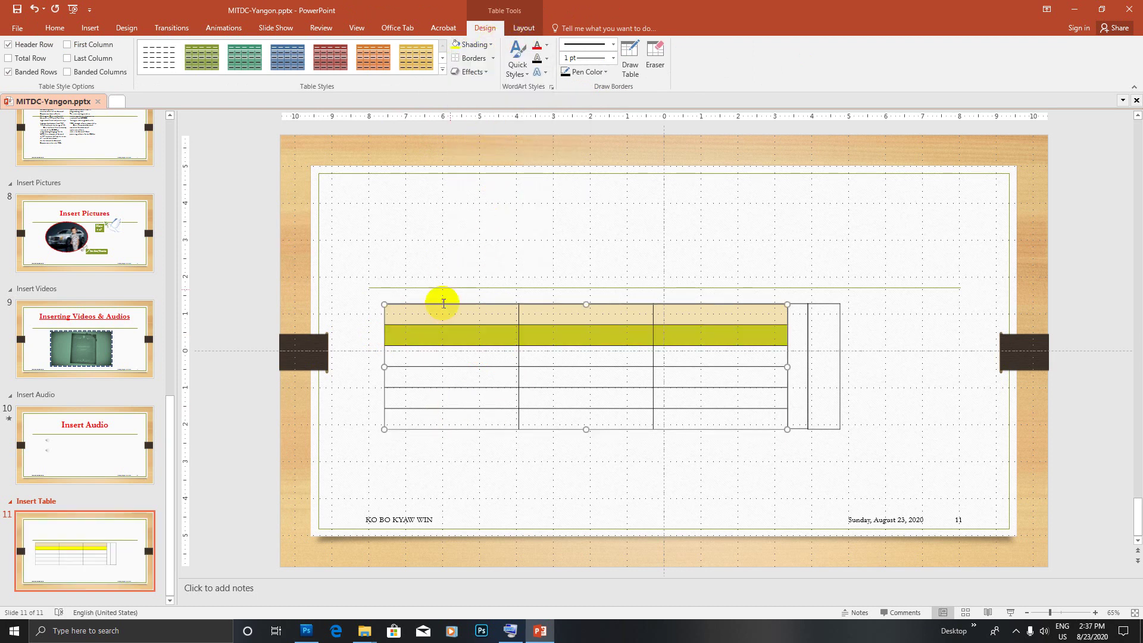
click(378, 357)
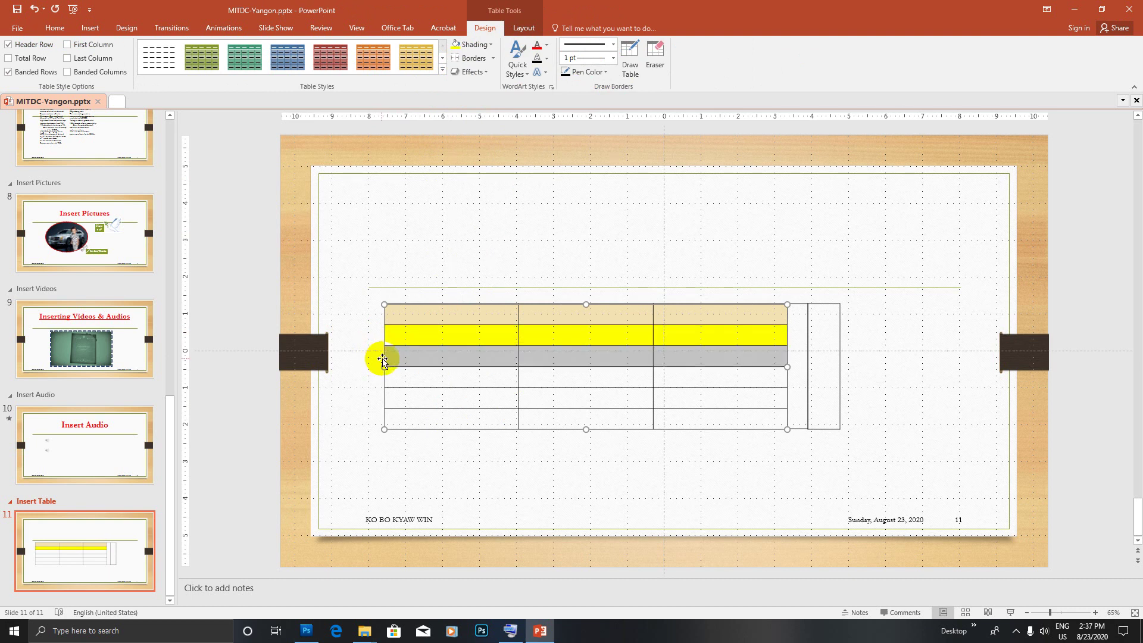
click(472, 44)
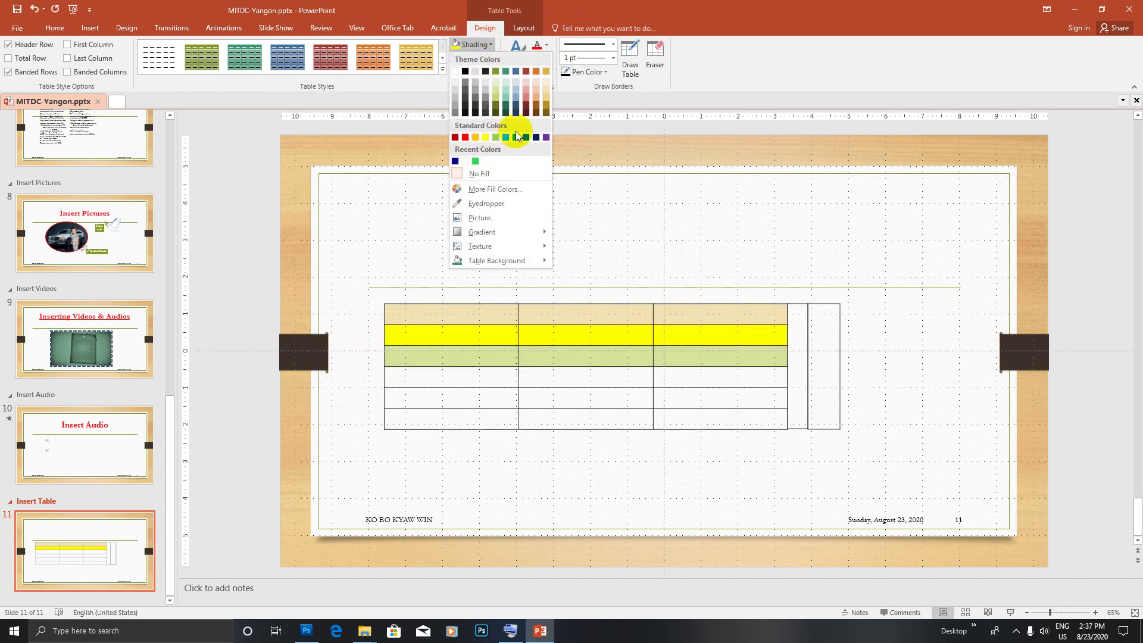
click(515, 137)
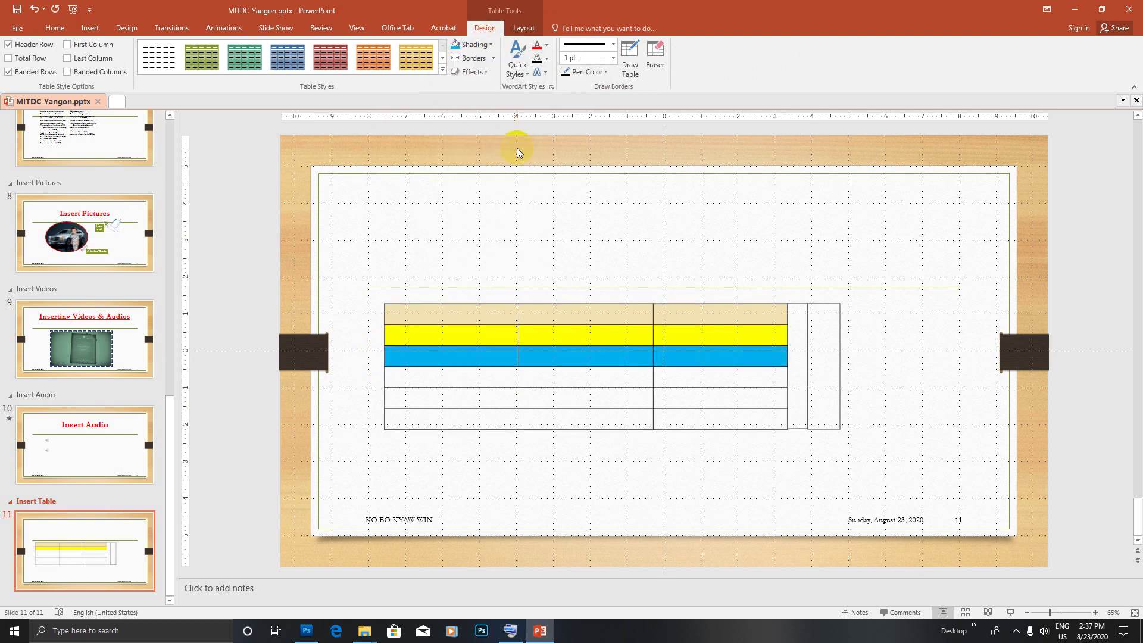
click(377, 376)
click(488, 44)
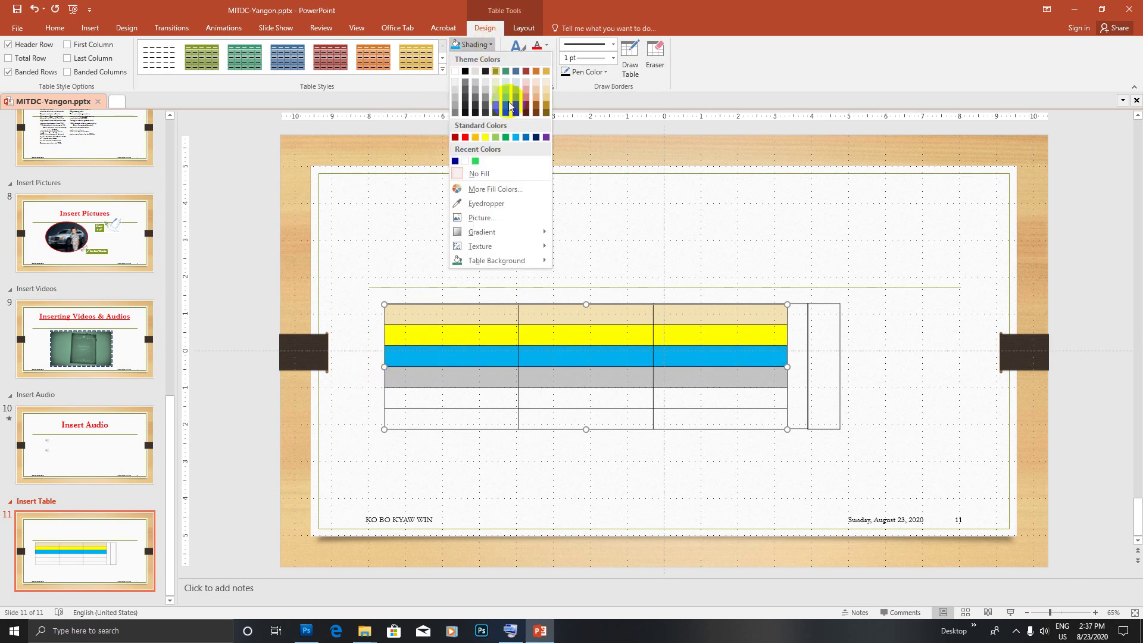
click(519, 141)
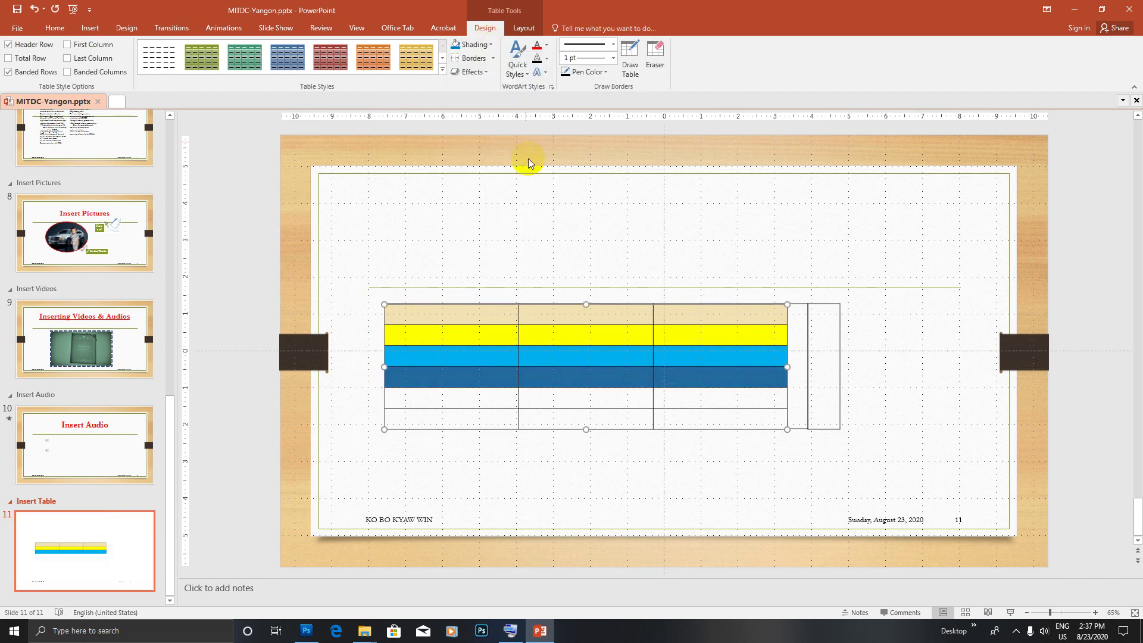
Fill the fifth row purple and the bottom row dark gold
click(377, 398)
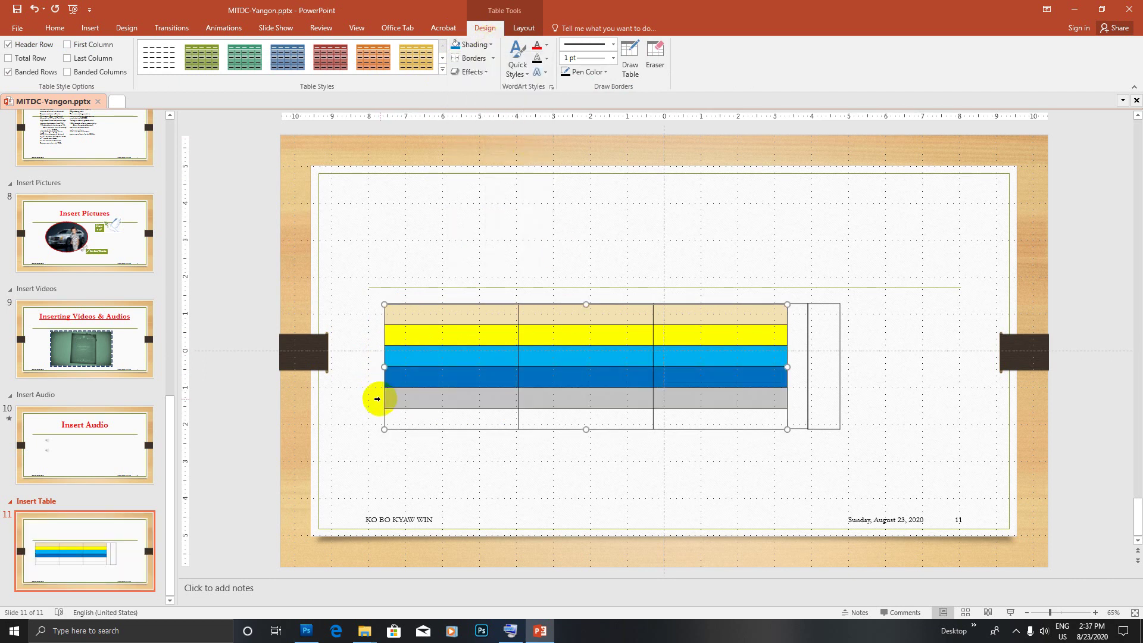
click(490, 43)
click(546, 137)
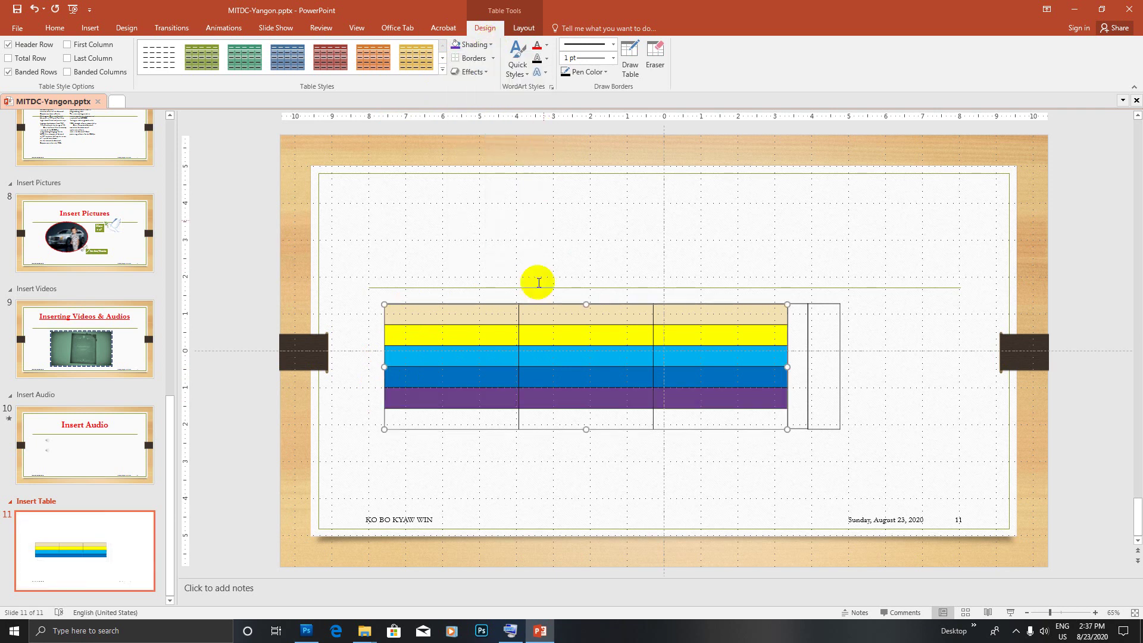
click(376, 419)
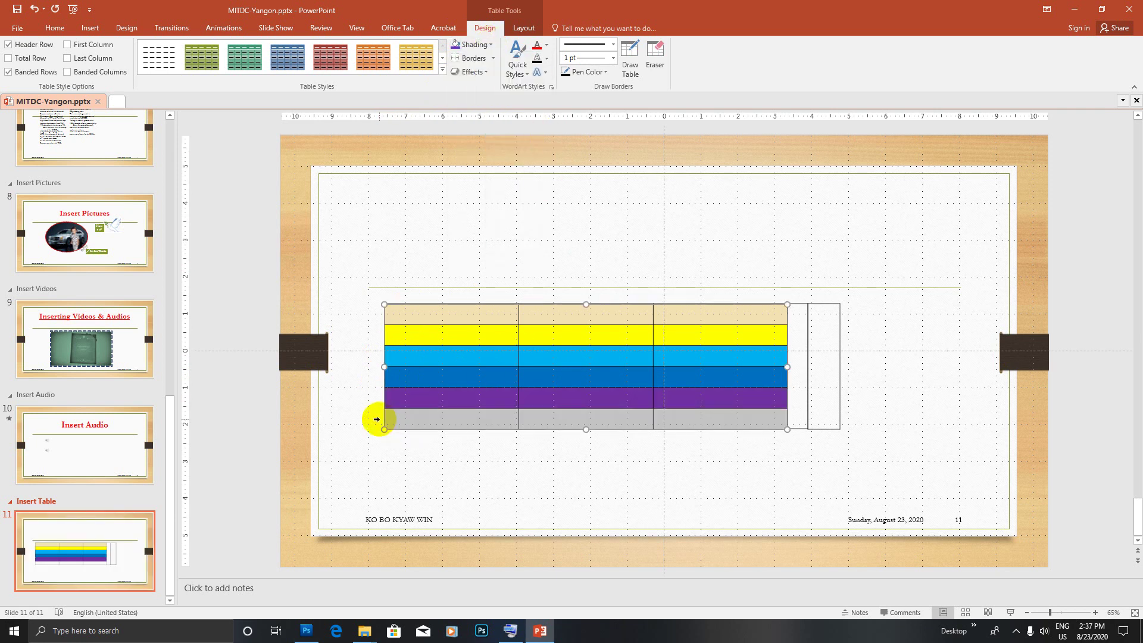
click(491, 44)
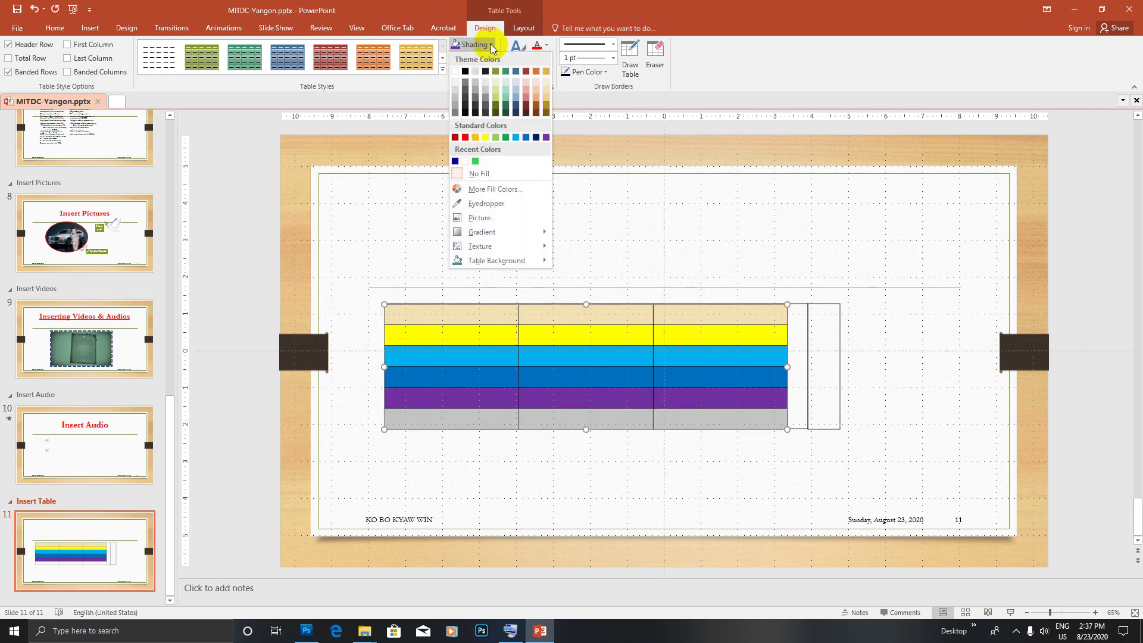
click(474, 137)
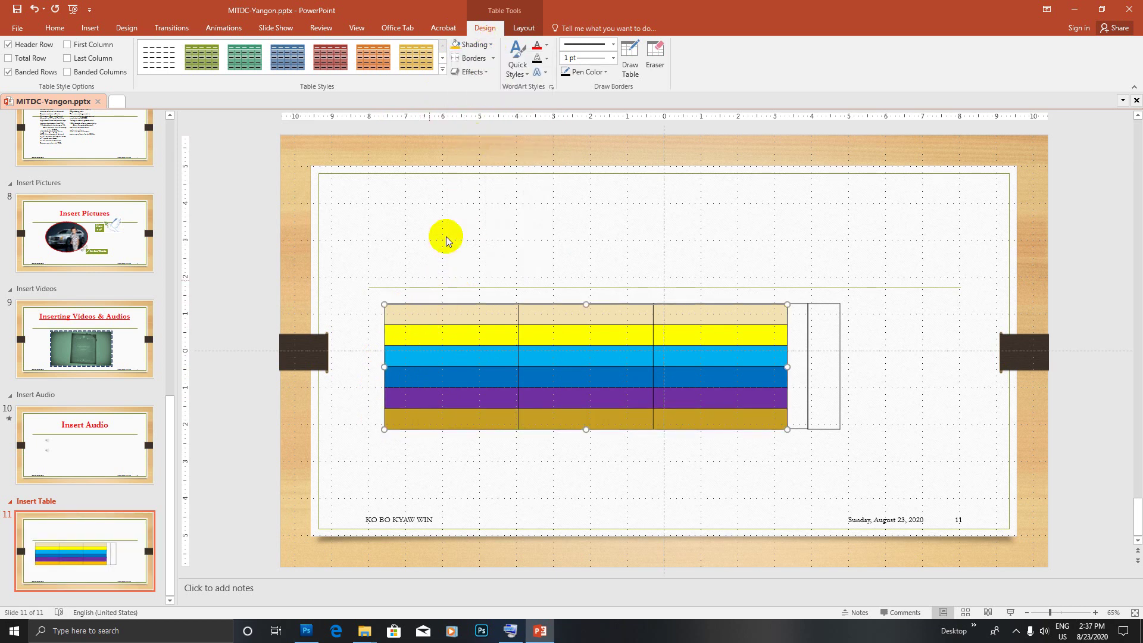
click(492, 58)
Apply No Border to the gold bottom row
click(485, 87)
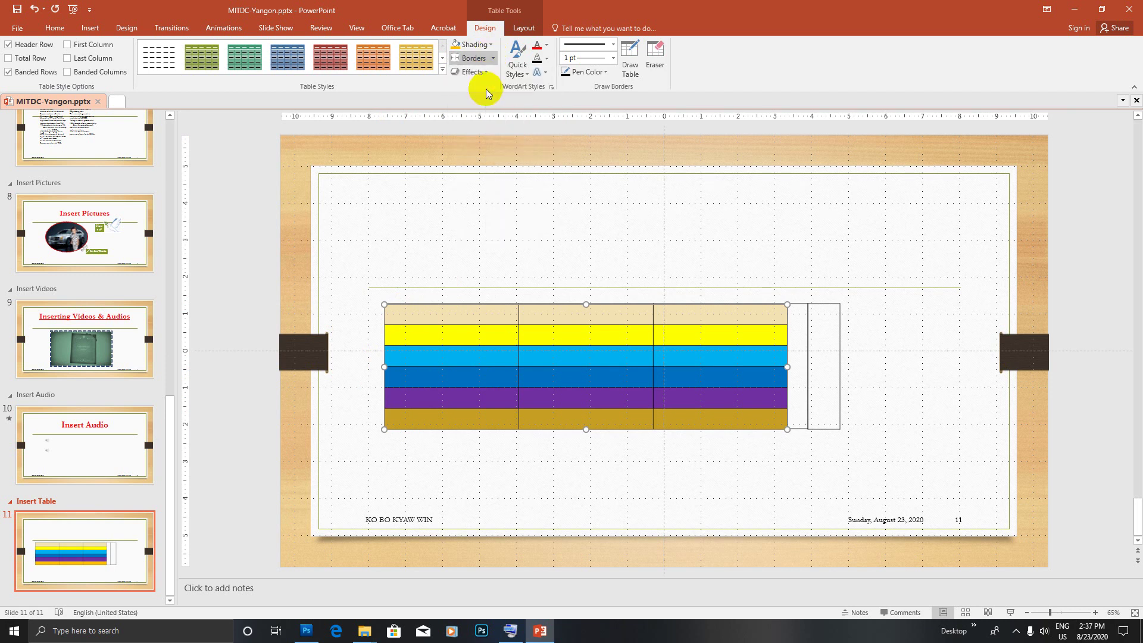
click(492, 59)
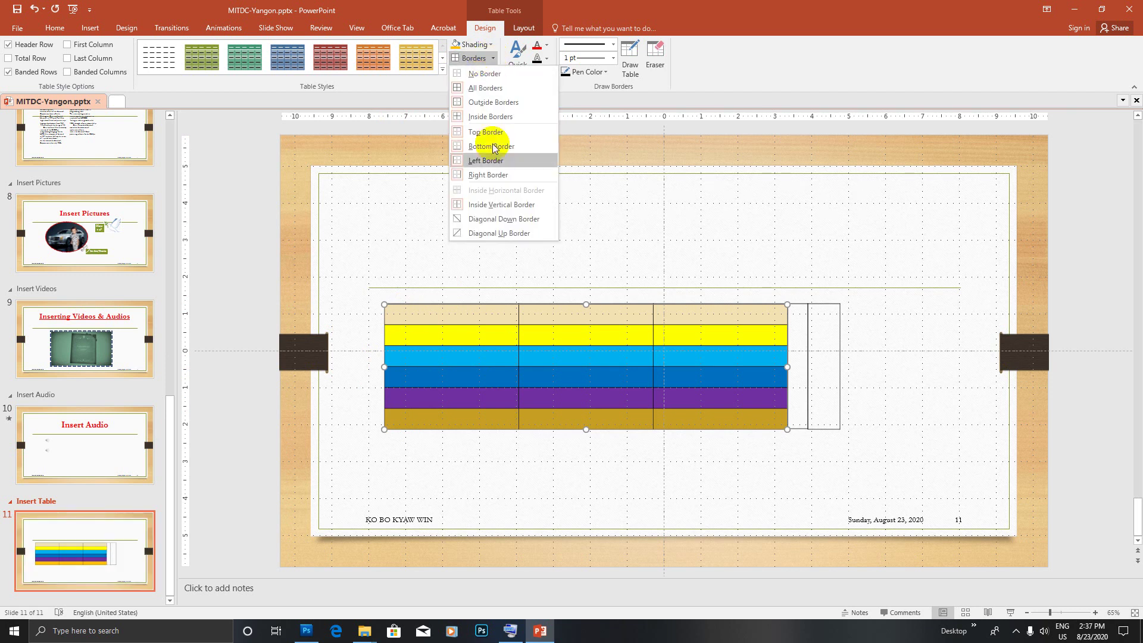
click(485, 74)
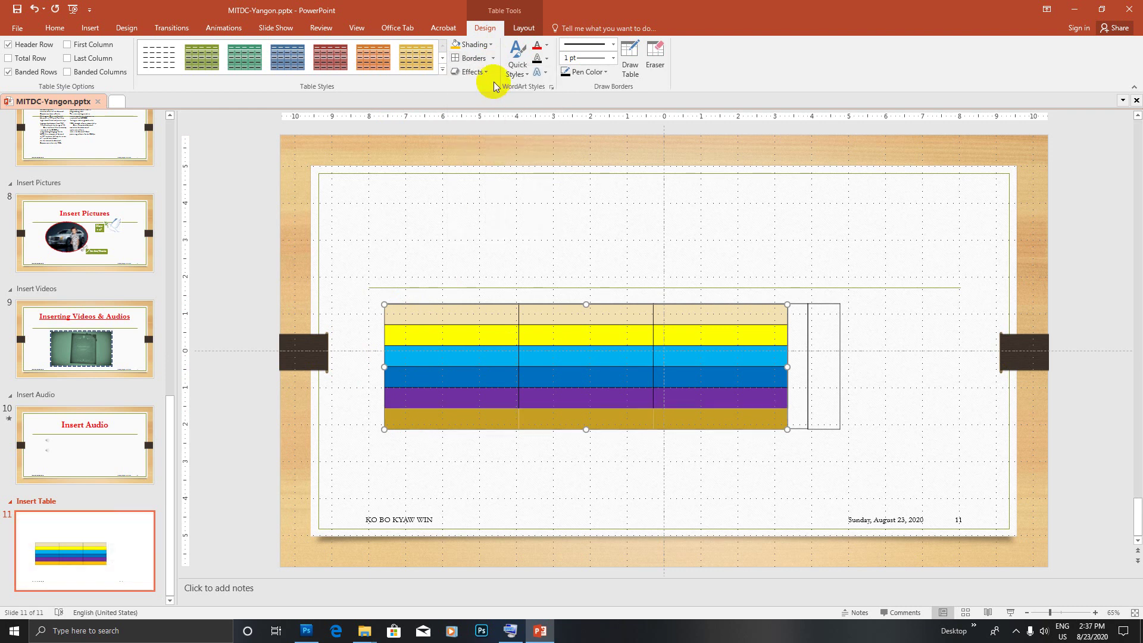
click(492, 58)
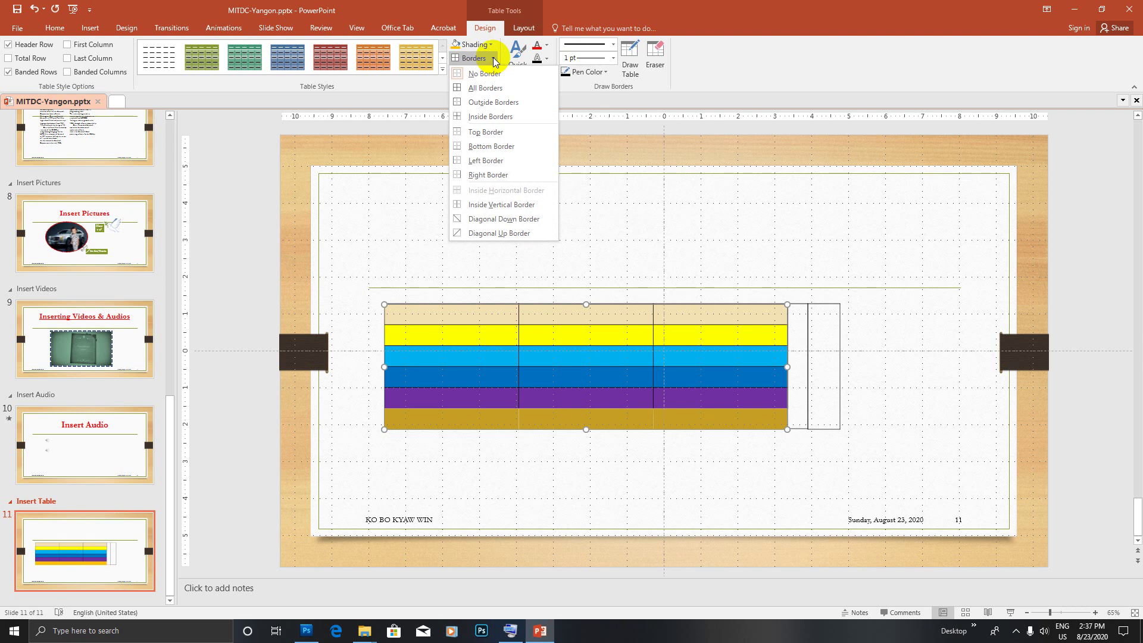
click(491, 73)
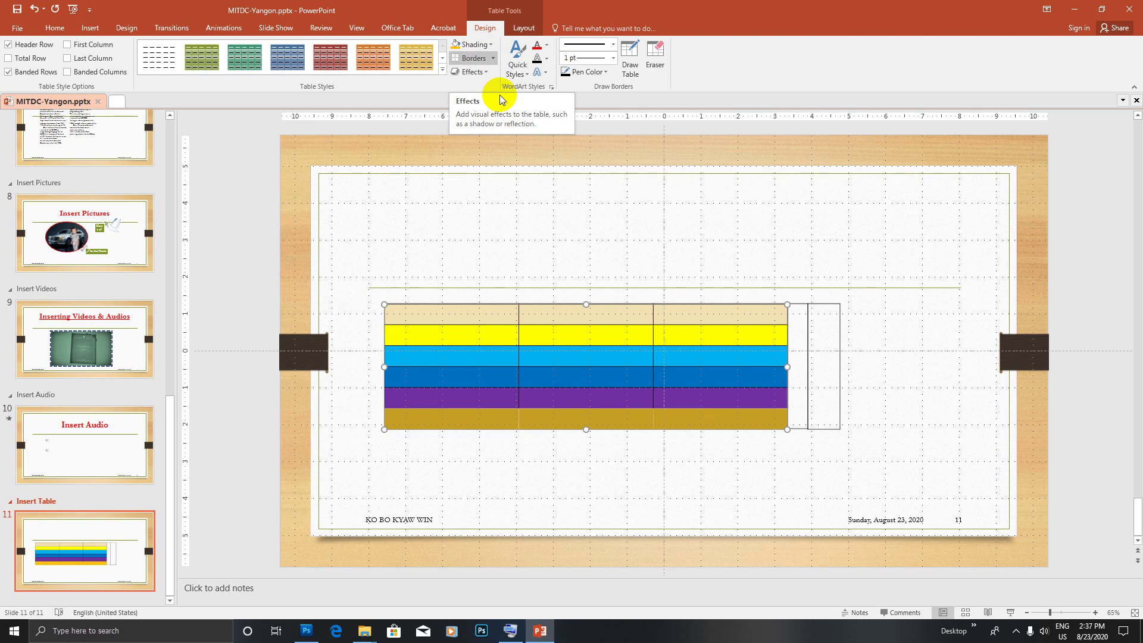
Delete the narrow boxes beside the table's right edge, then click into the top row
click(830, 304)
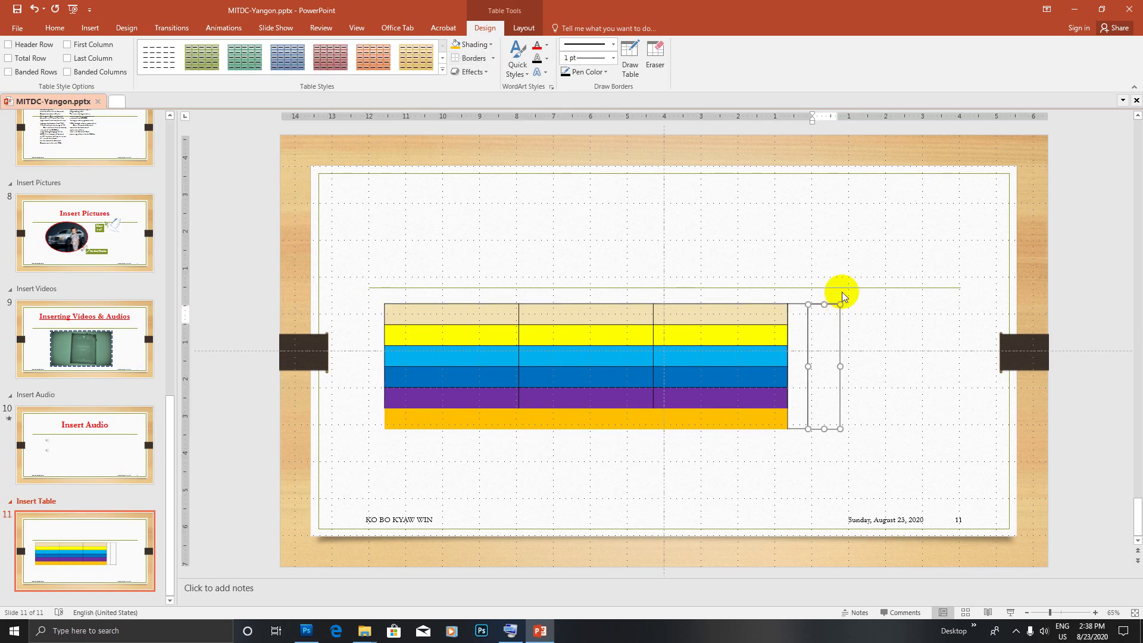
key(Delete)
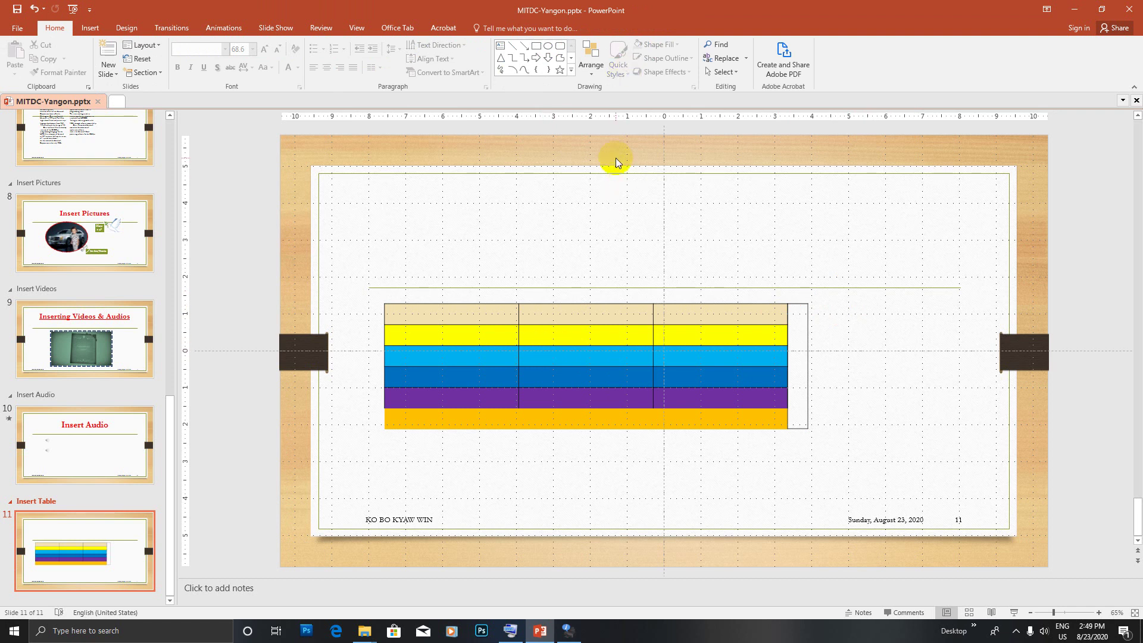
click(427, 310)
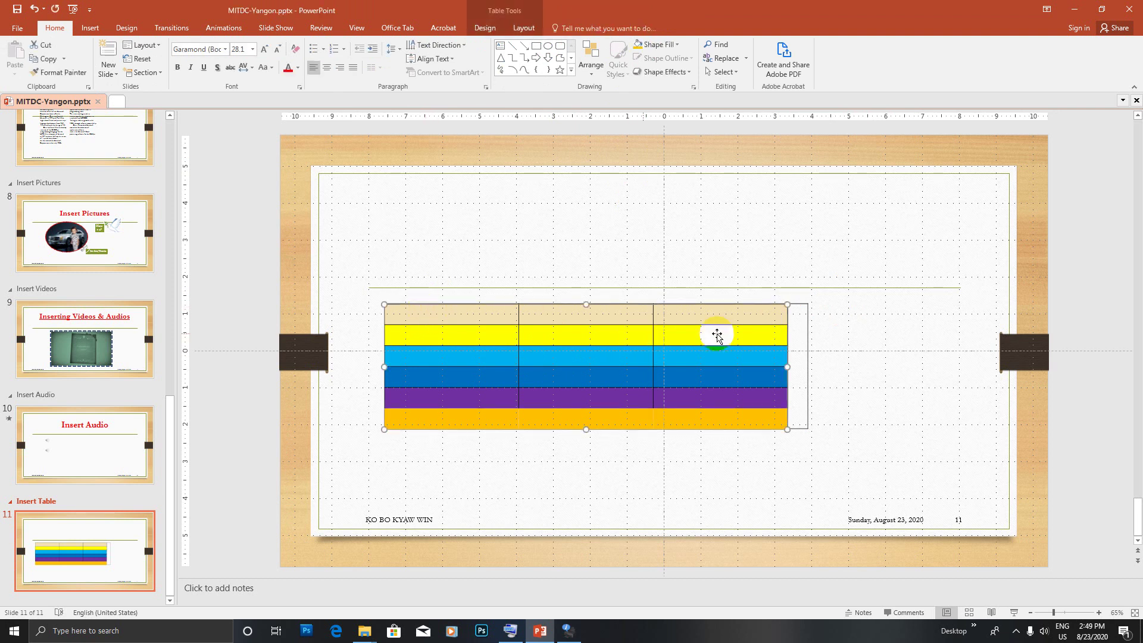
click(802, 304)
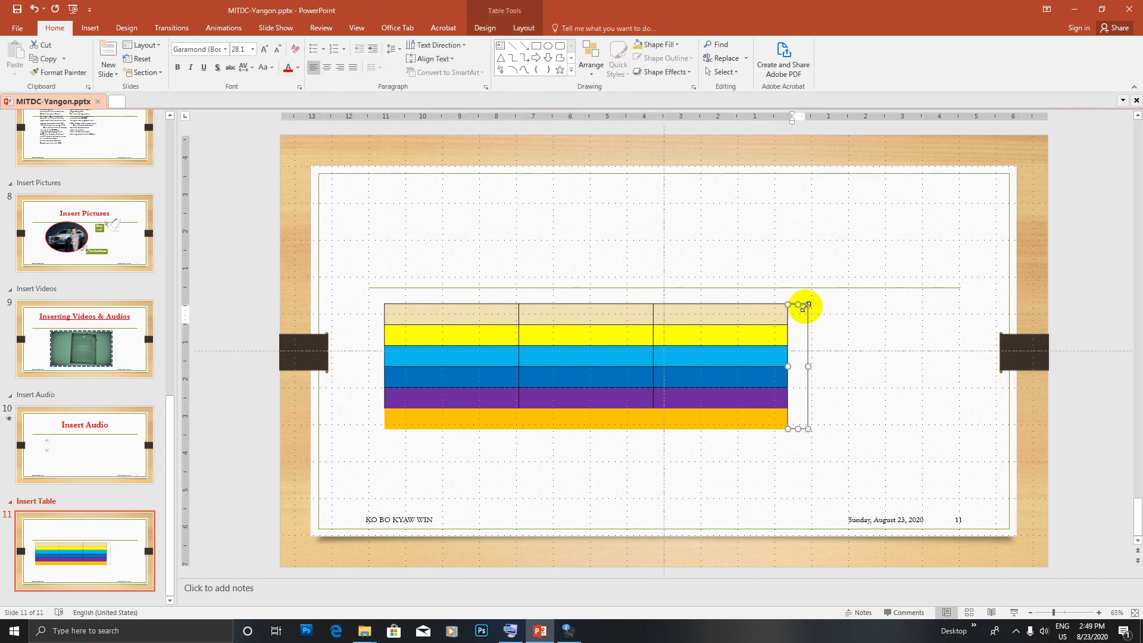
key(Escape)
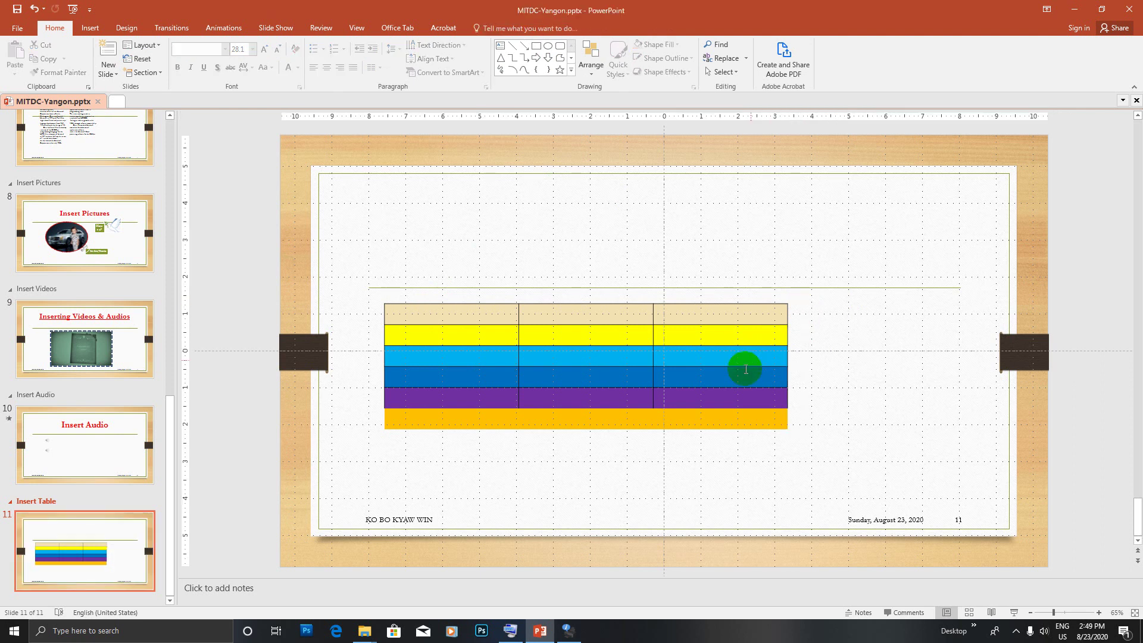
click(504, 312)
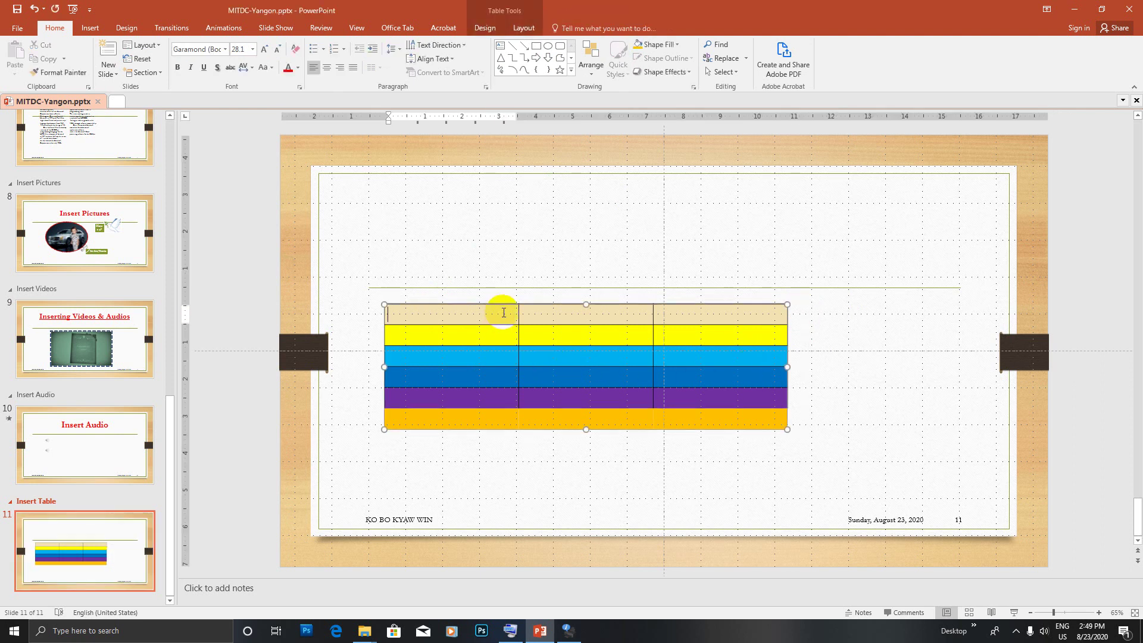
click(703, 314)
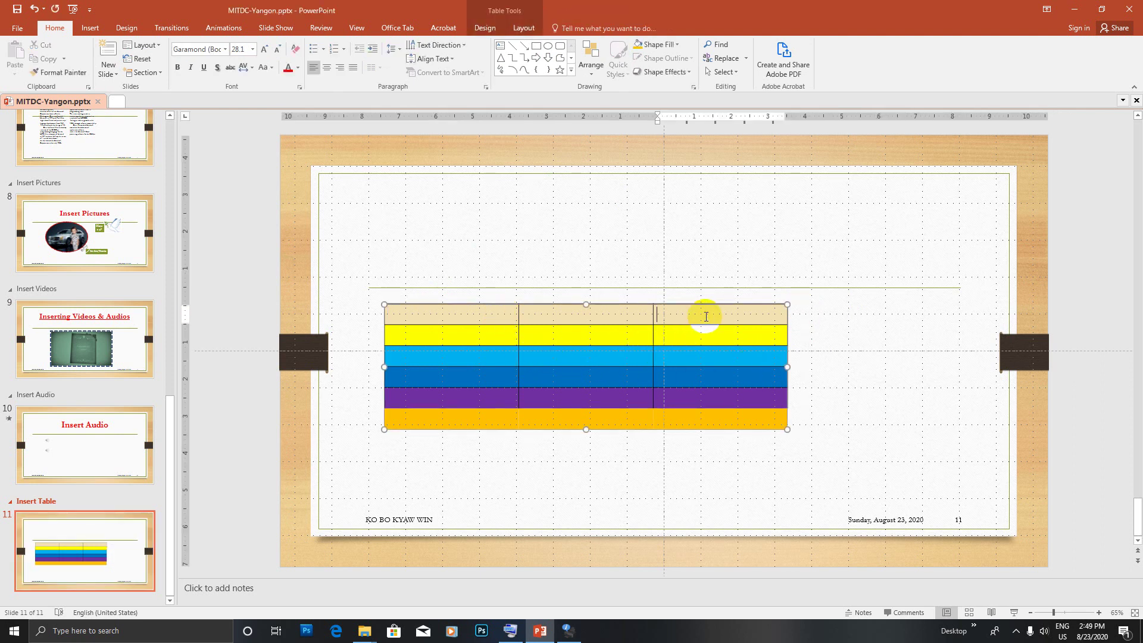
Open the Layout tab's Delete dropdown without deleting, ending in the dark-blue row's first cell
click(524, 28)
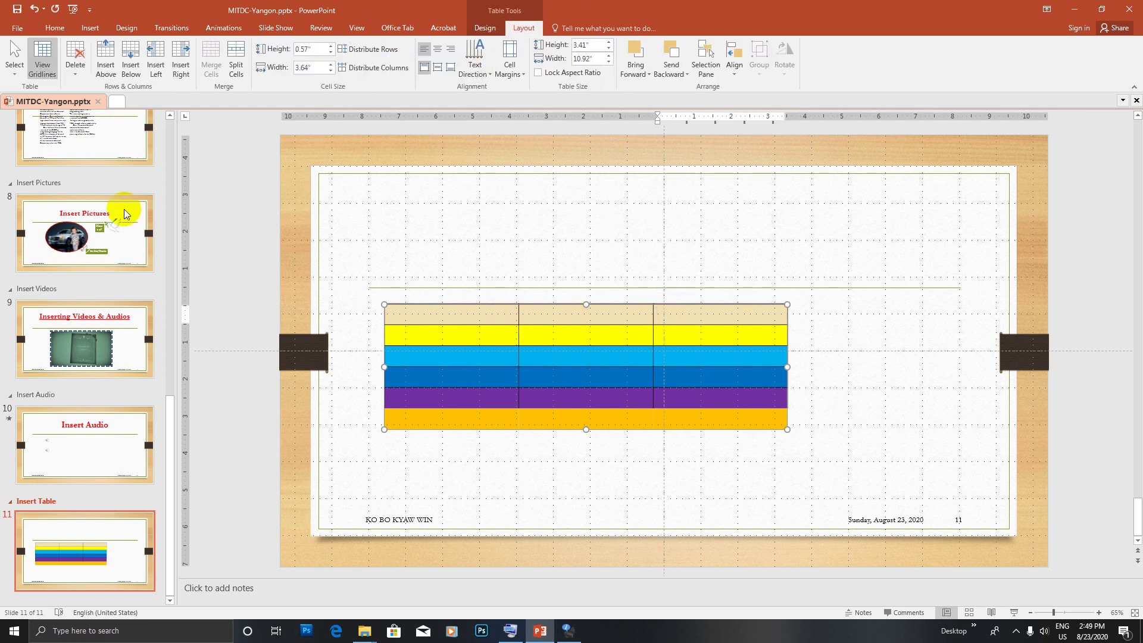
click(496, 319)
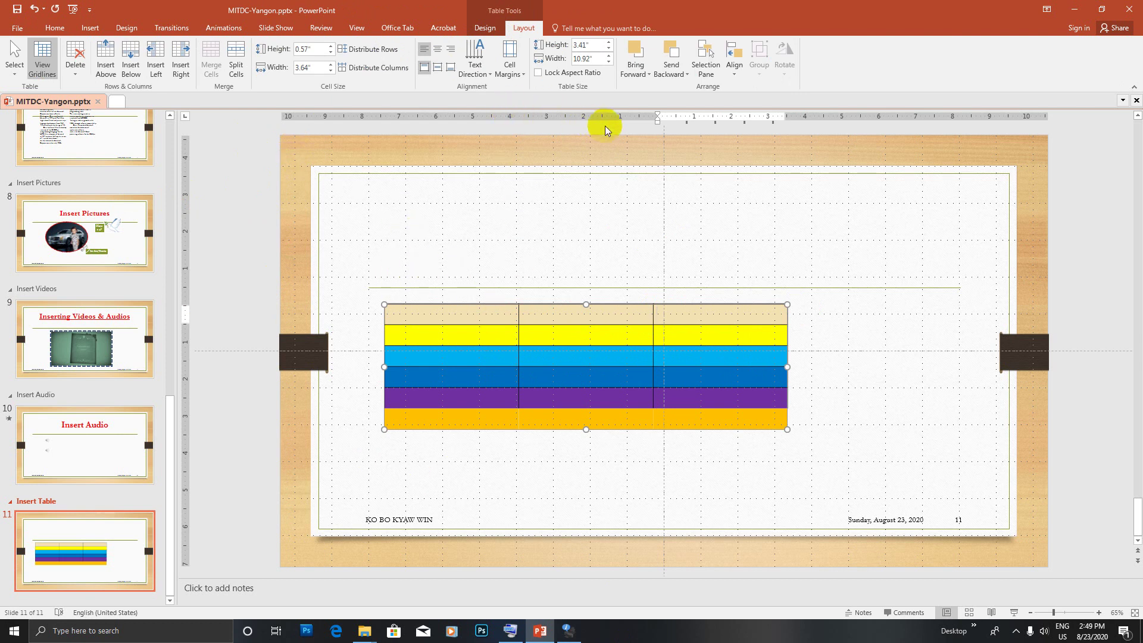
click(454, 356)
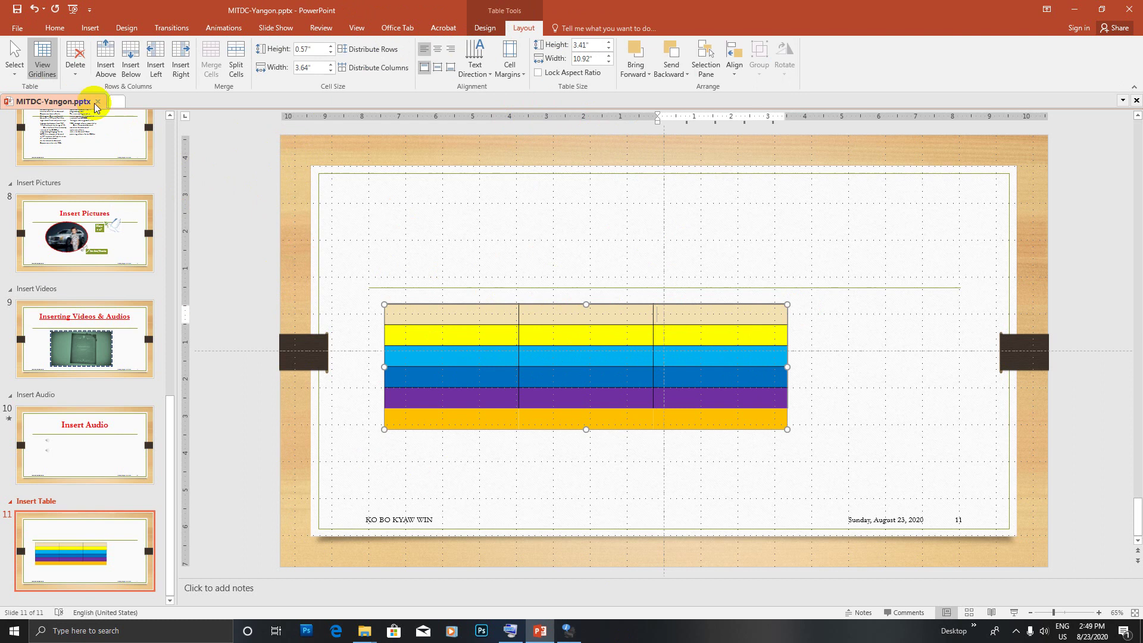
click(576, 342)
click(76, 62)
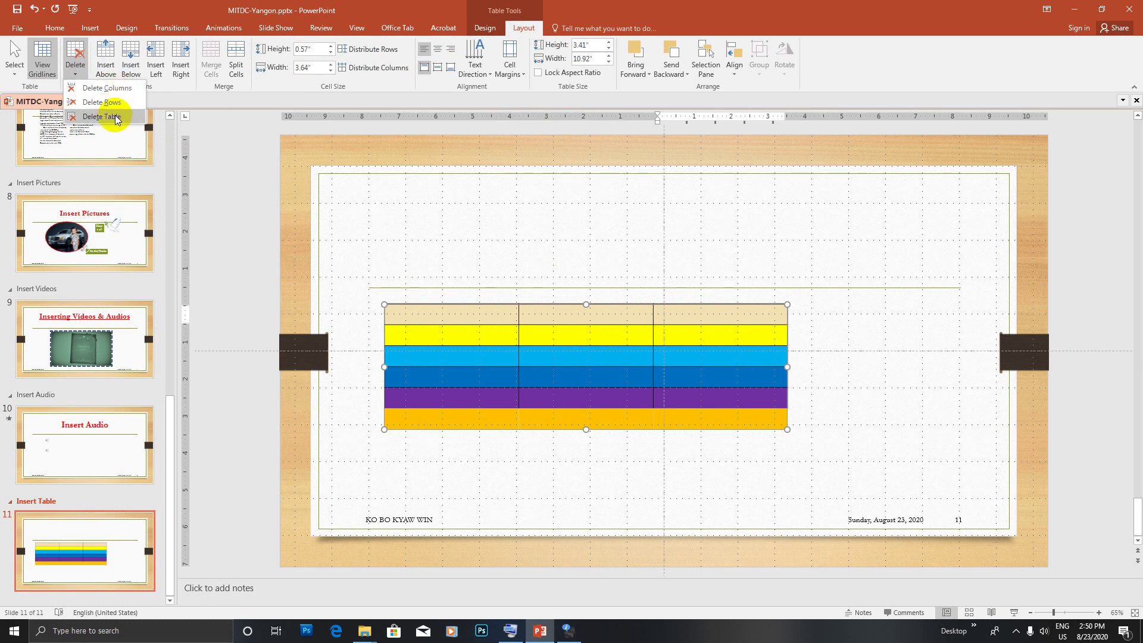
click(400, 369)
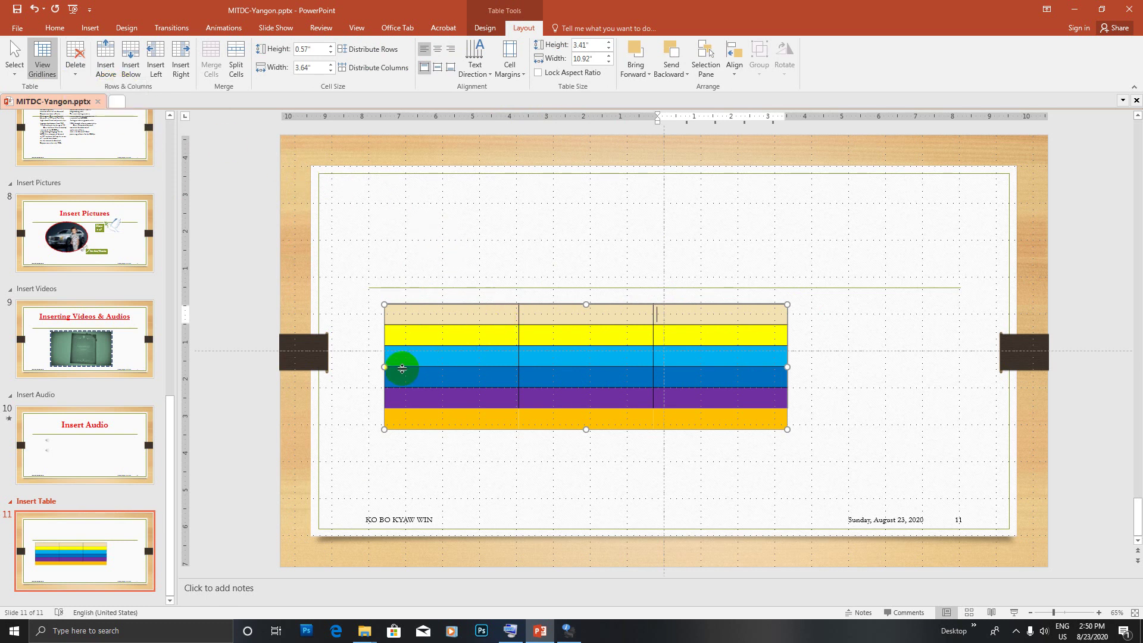
click(398, 374)
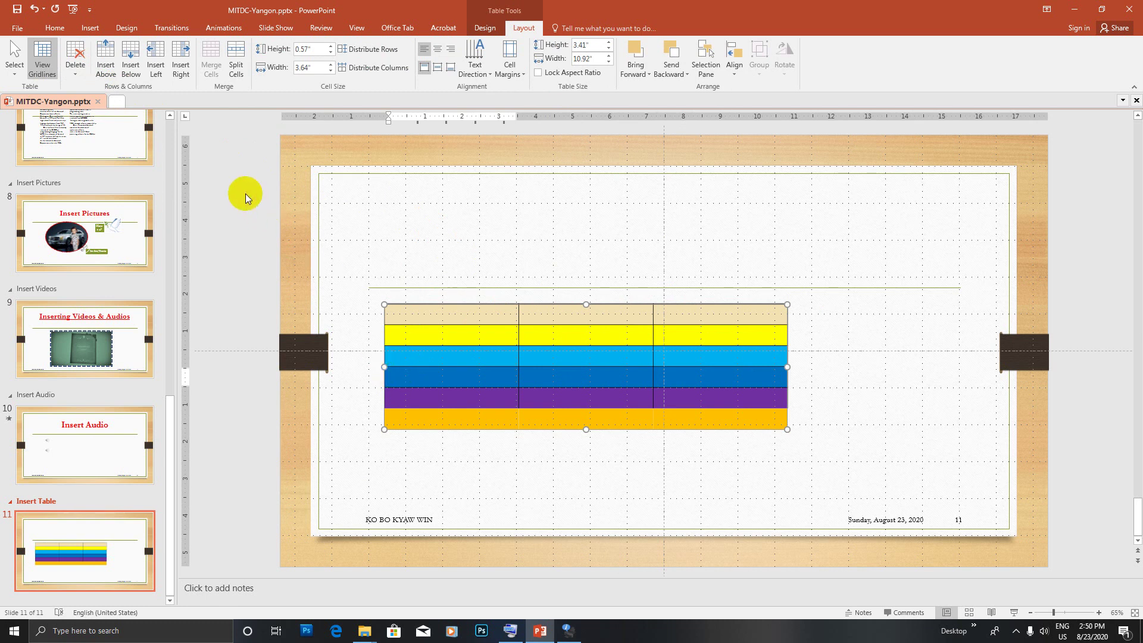
Add a row below the dark-blue row and two columns right of the middle column
click(131, 66)
click(404, 388)
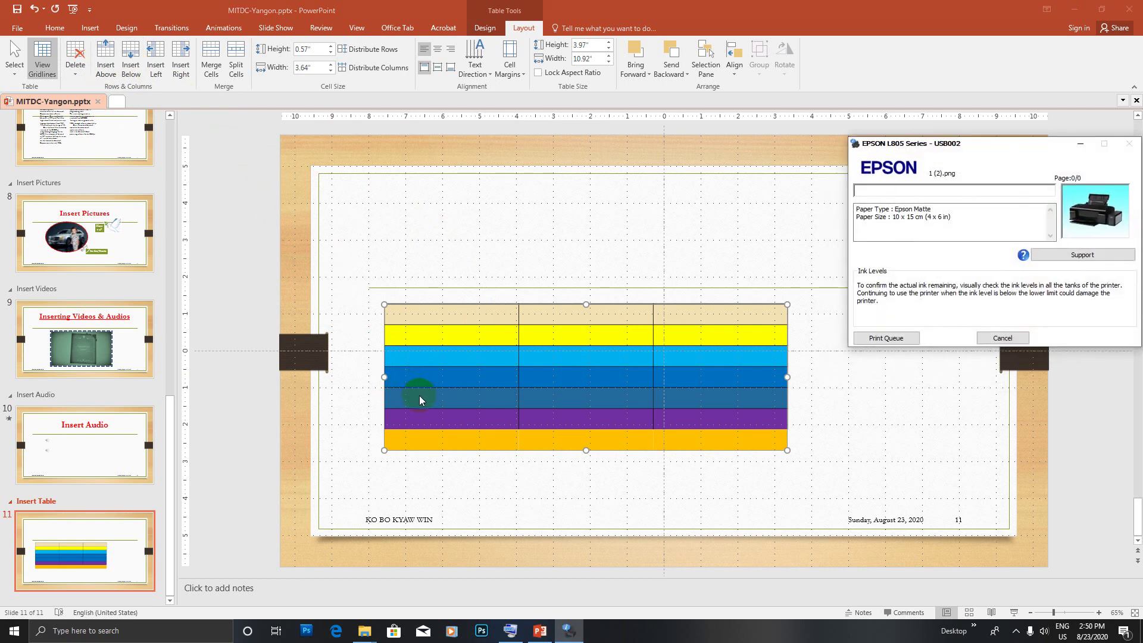
click(544, 314)
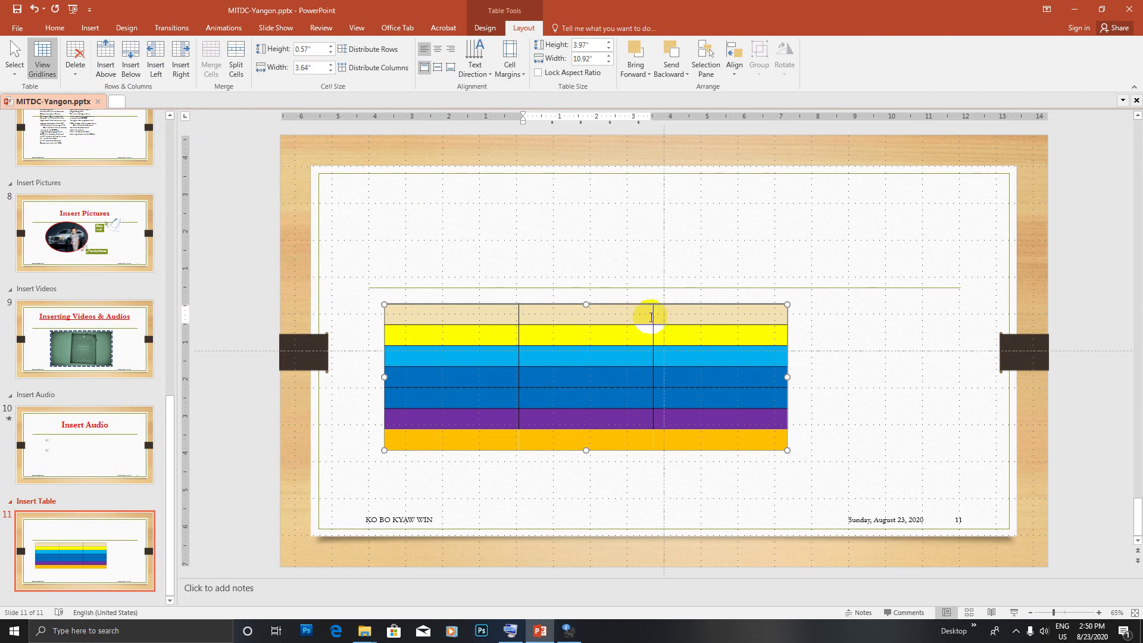
click(181, 60)
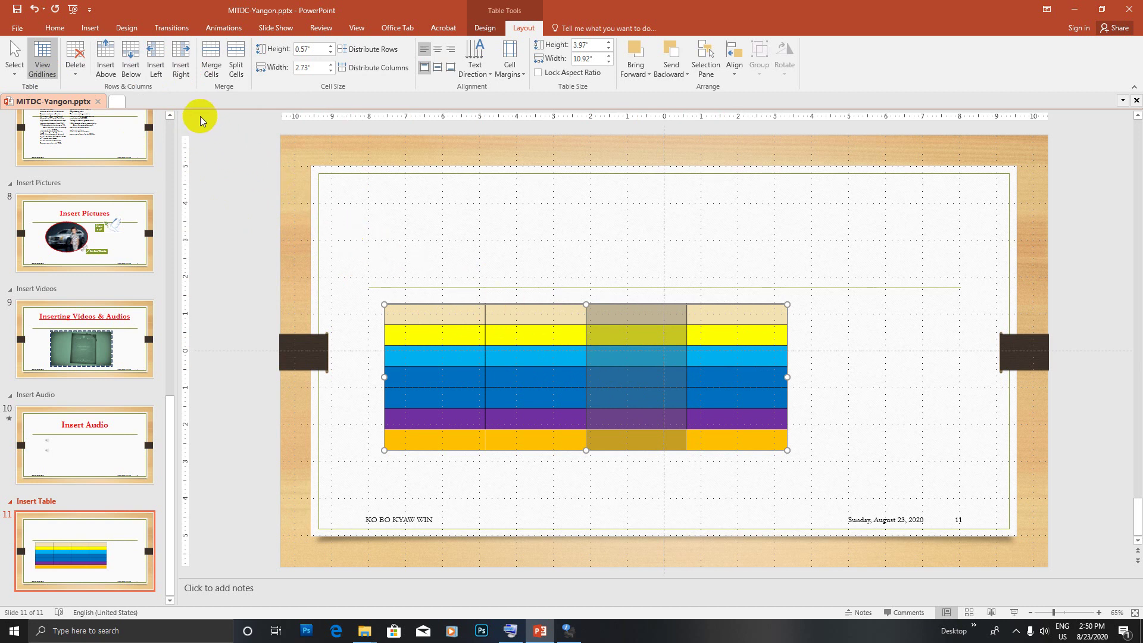
click(181, 70)
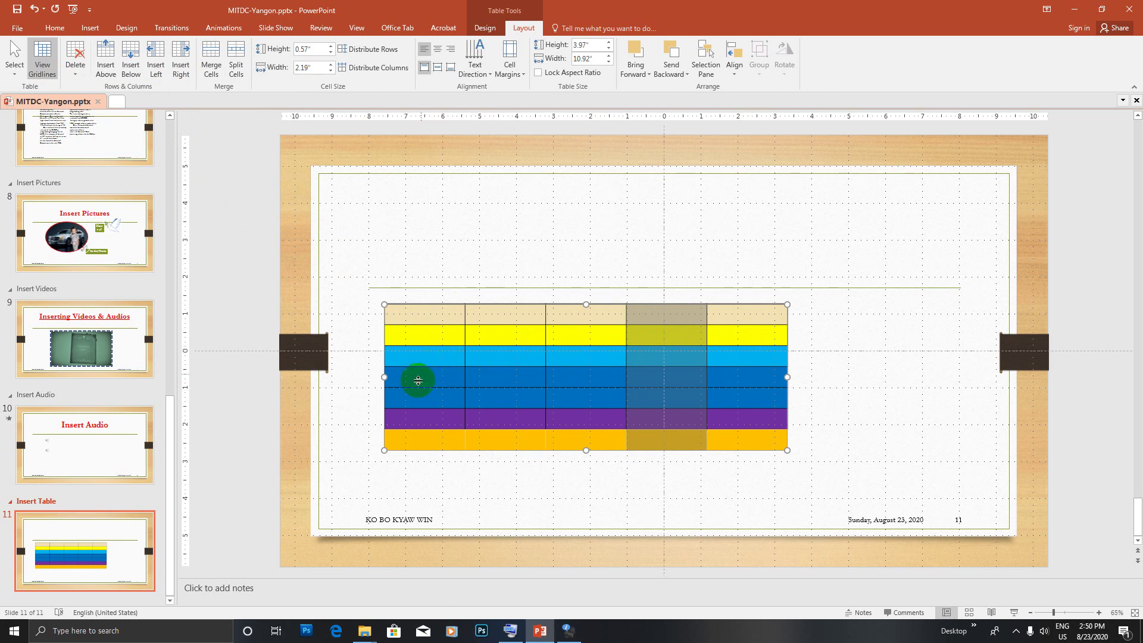
Insert two new rows above the top row and select the new top row
click(426, 439)
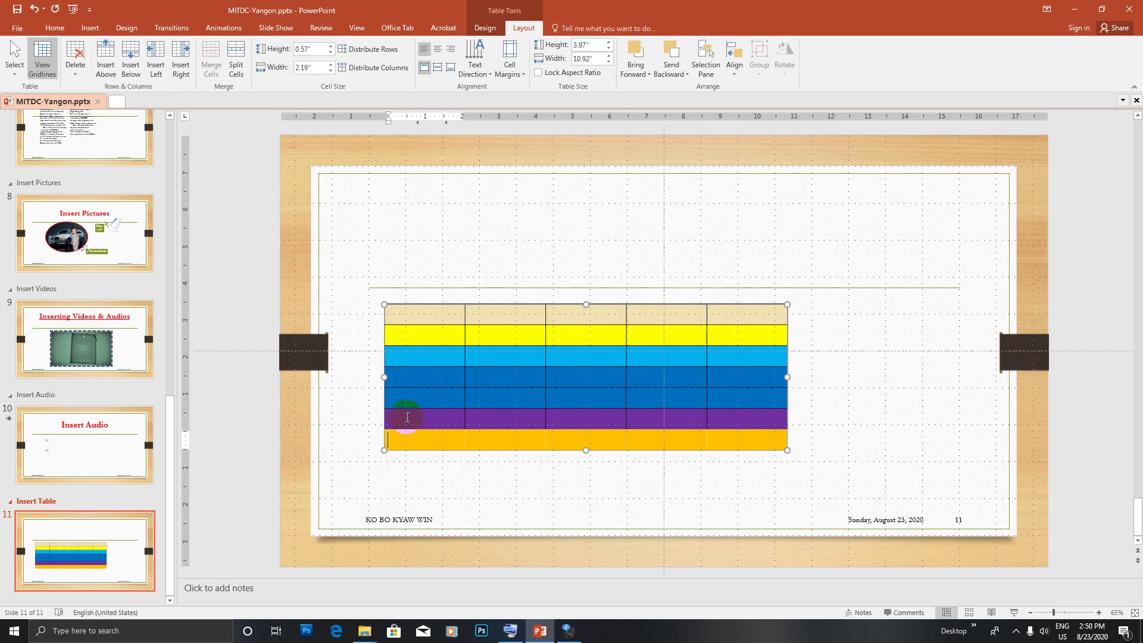
key(Up)
key(Up)
key(Up)
key(Up)
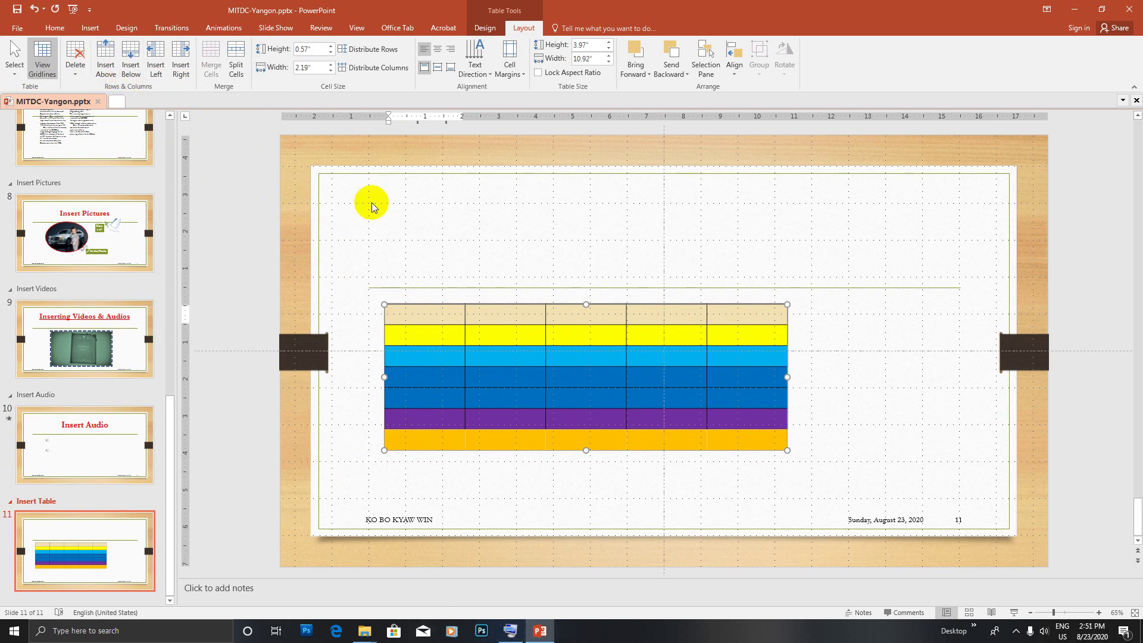
click(105, 57)
click(408, 320)
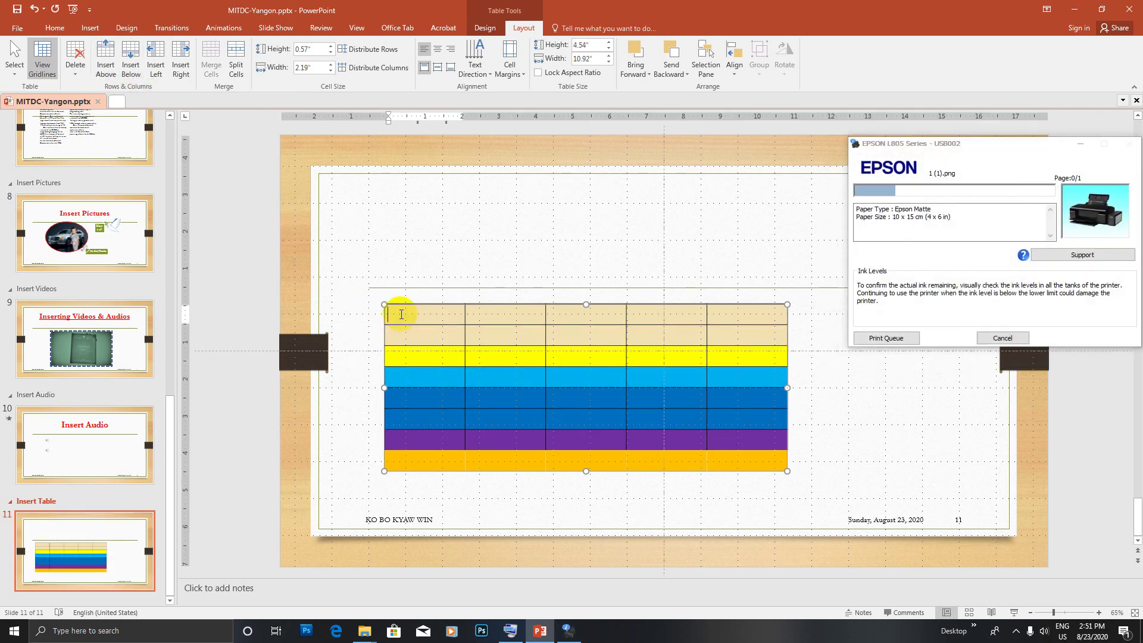
click(108, 63)
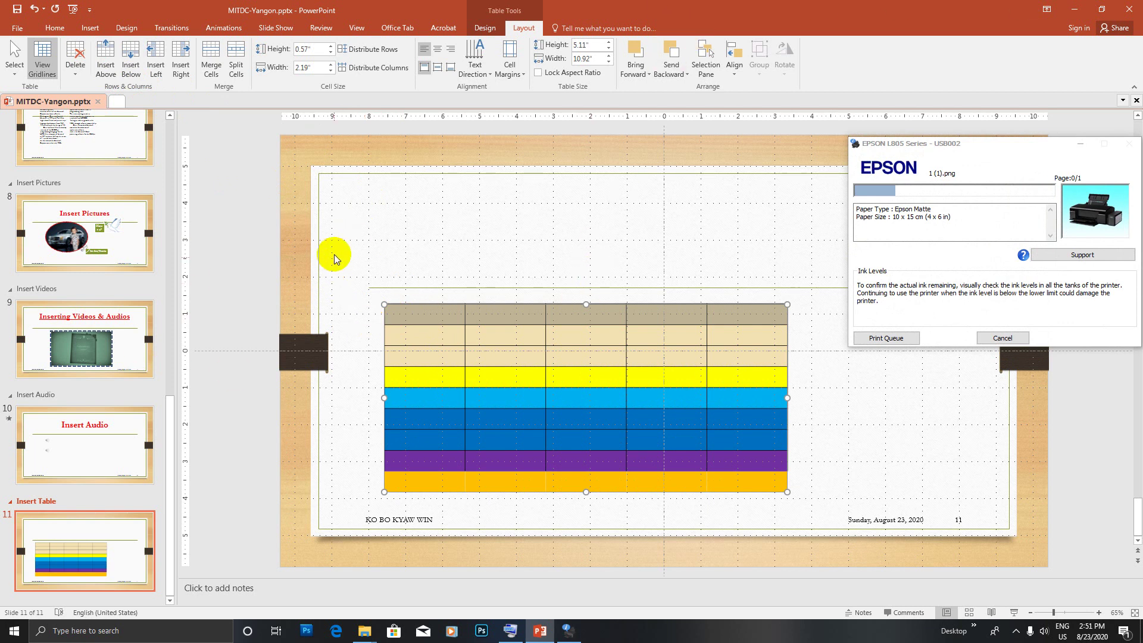
click(383, 318)
click(376, 314)
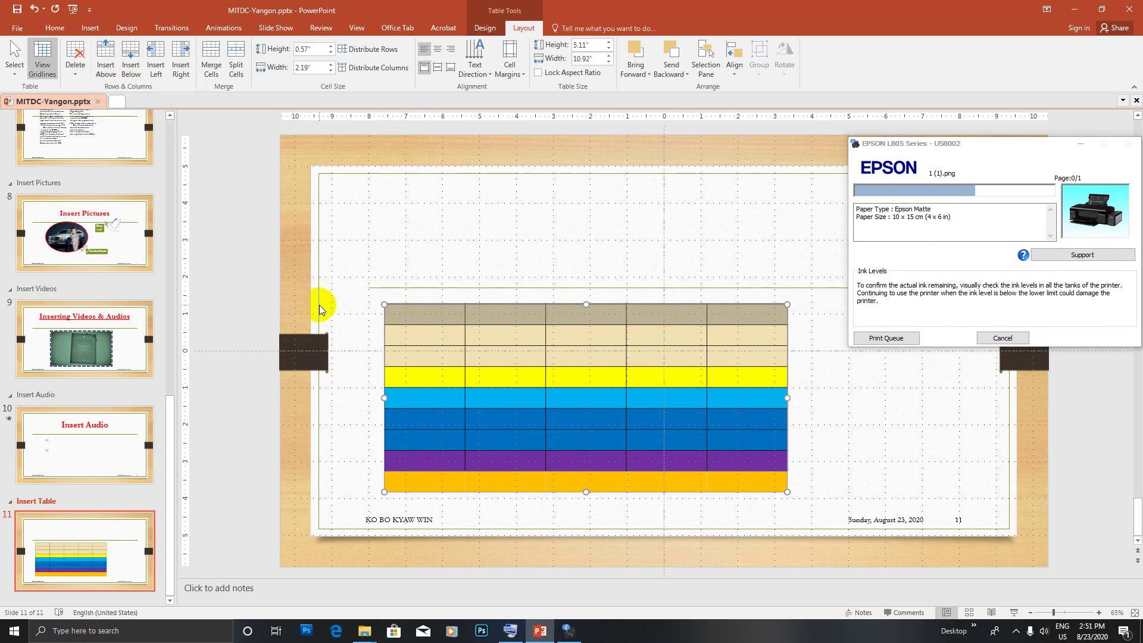
Fill the table's header row with red shading
click(93, 31)
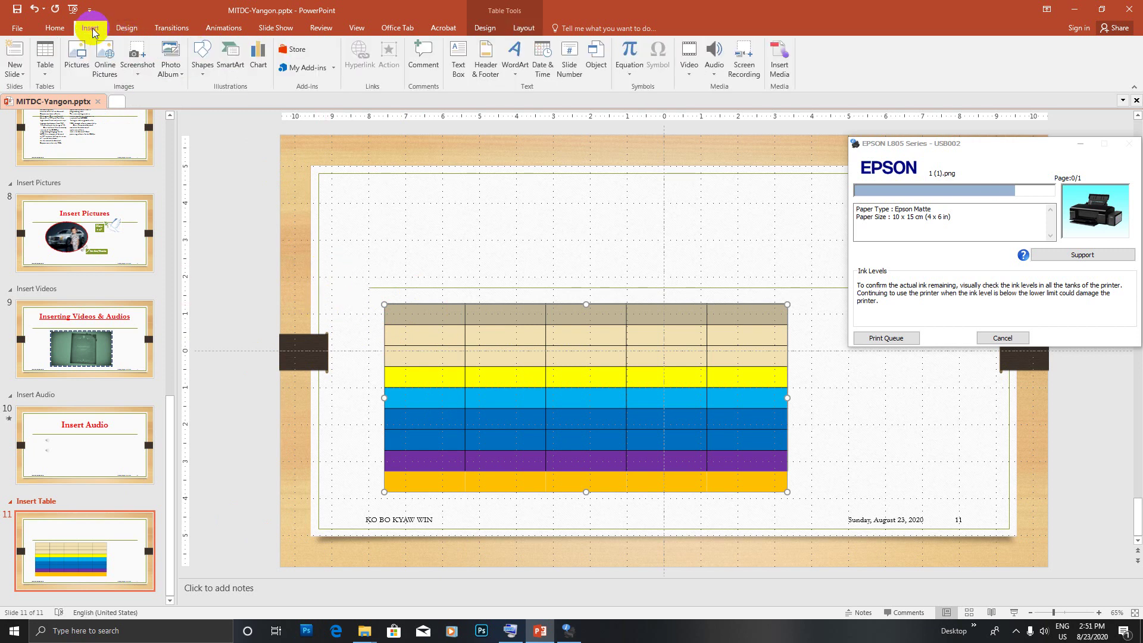
click(520, 29)
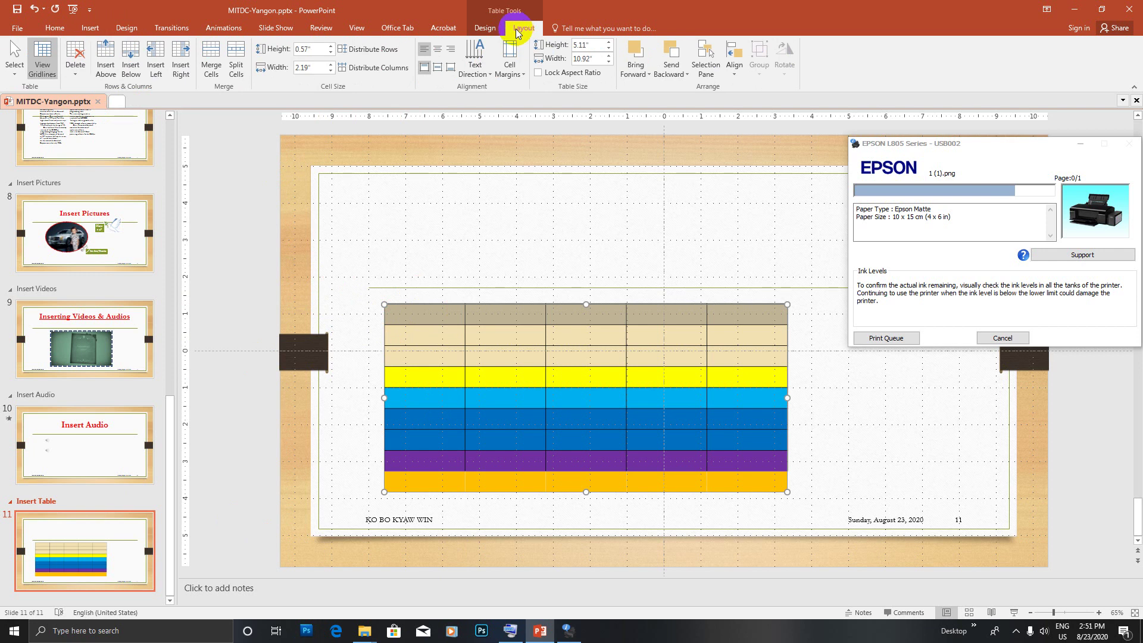
click(477, 30)
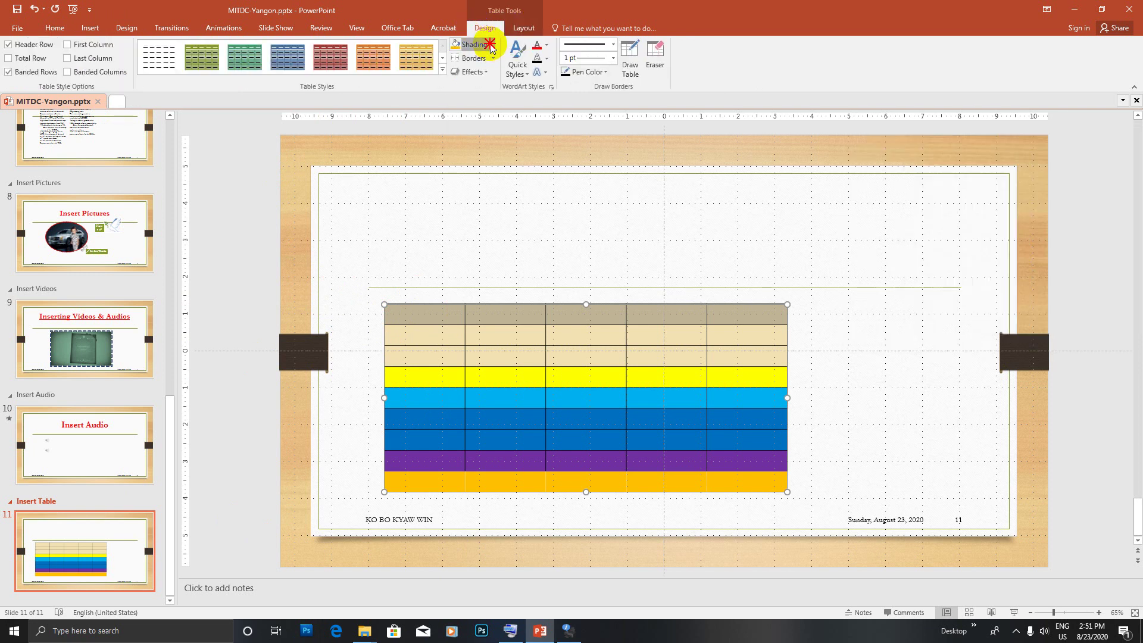
click(490, 45)
click(465, 137)
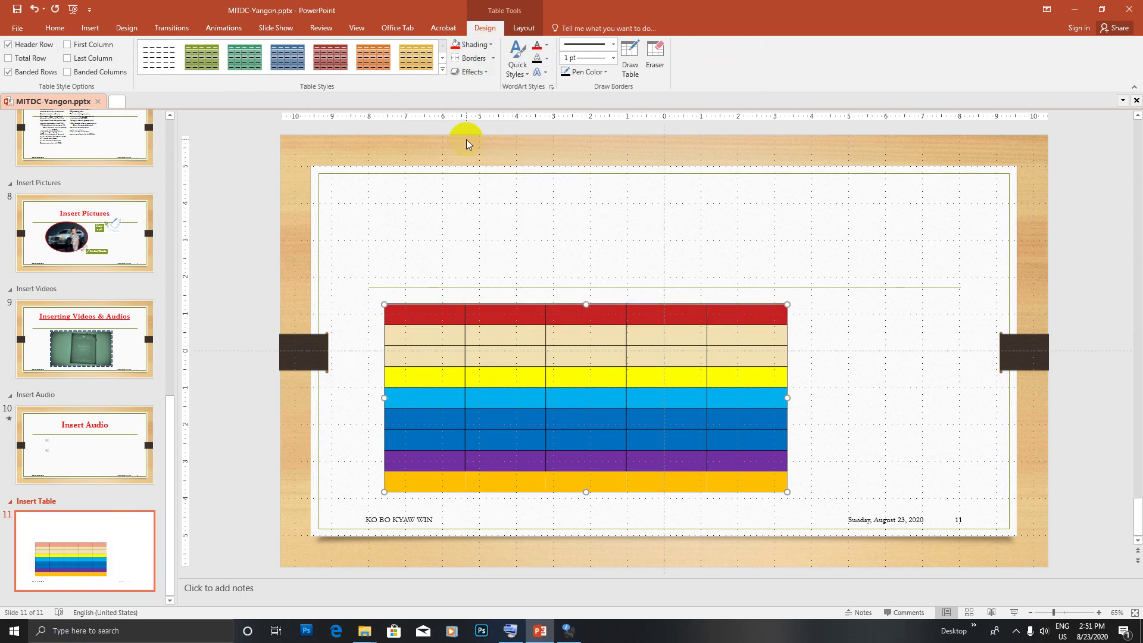
Select the second row and fill it with green shading
click(420, 335)
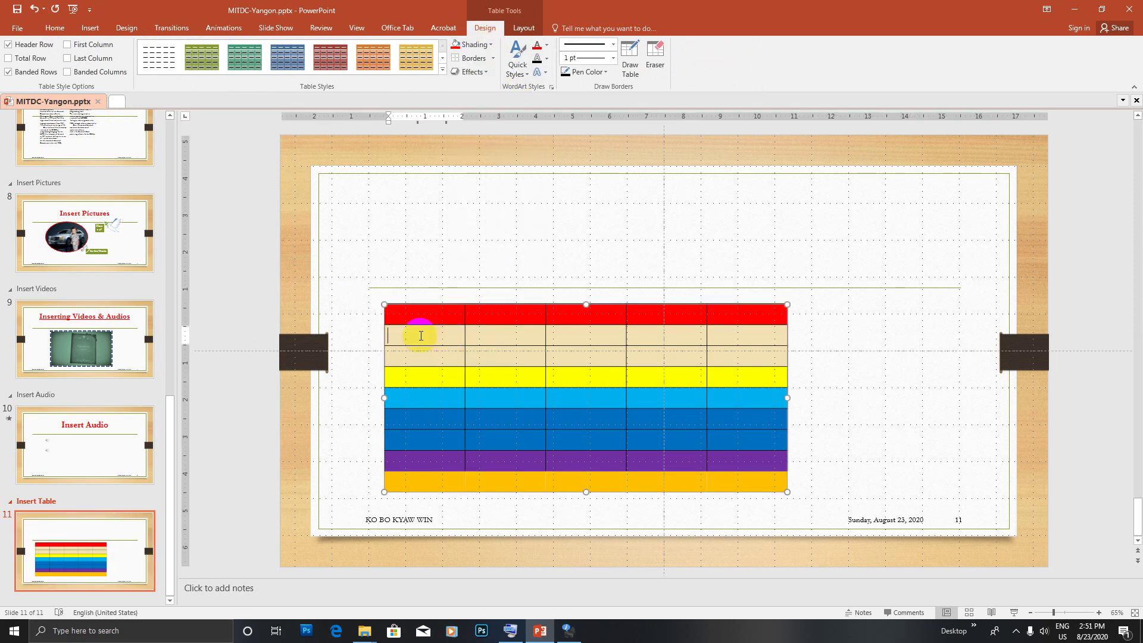
click(376, 331)
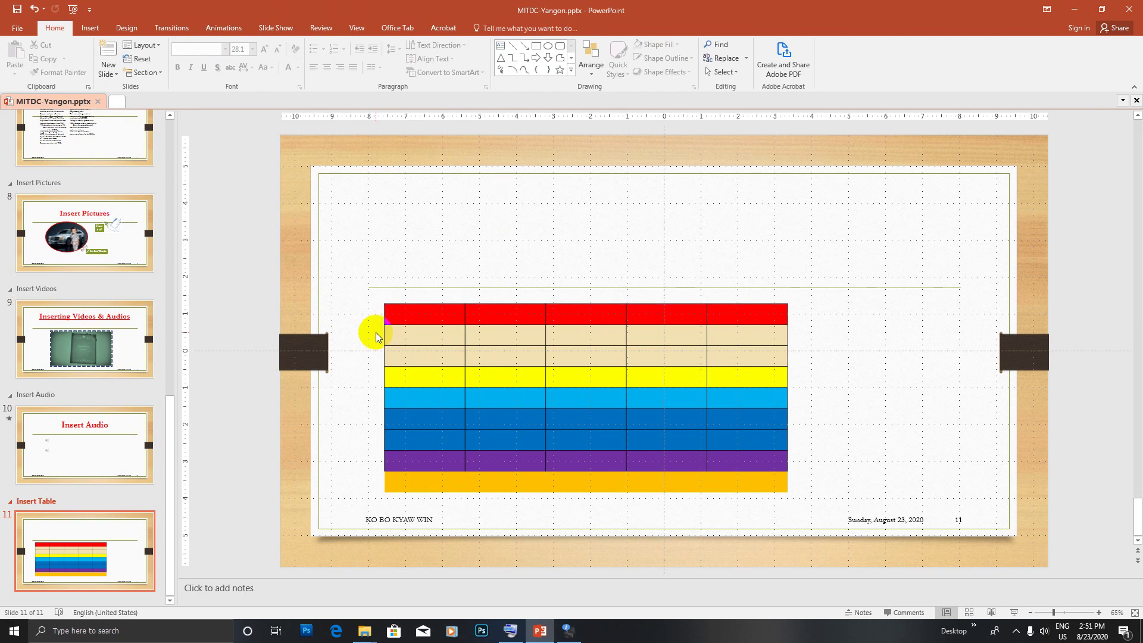
click(375, 334)
click(485, 29)
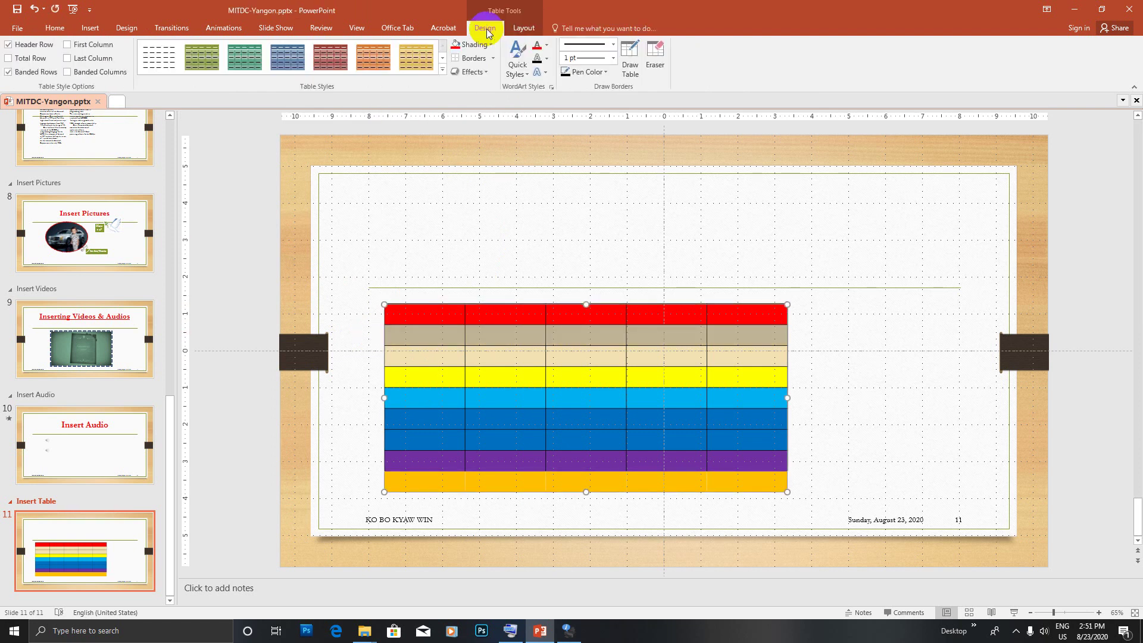
click(492, 45)
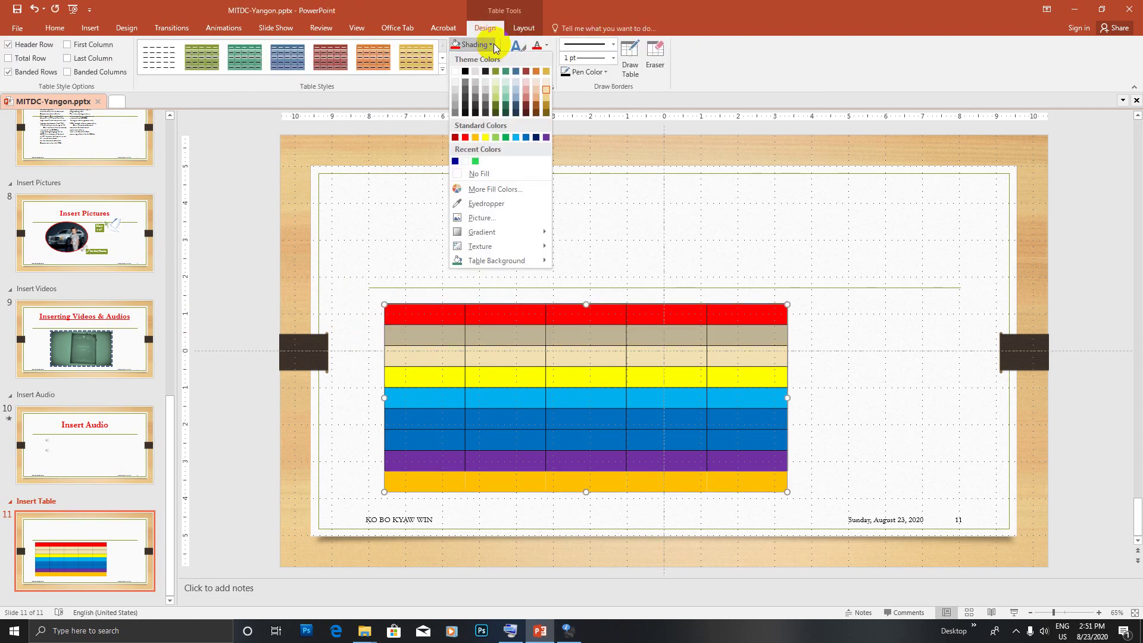
click(507, 139)
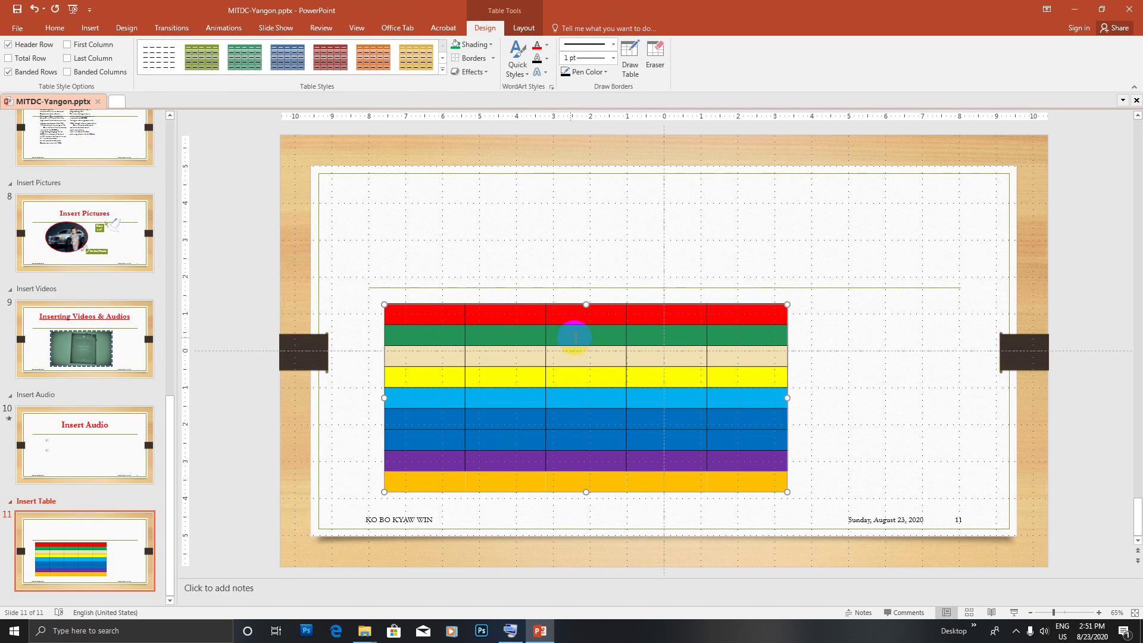
click(507, 314)
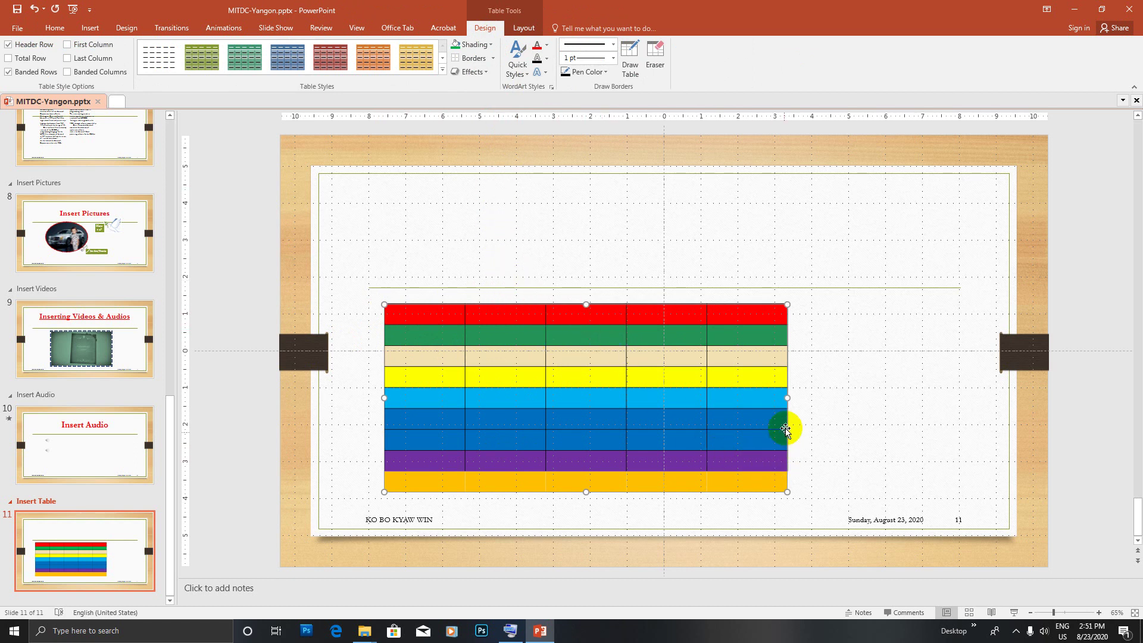
click(475, 30)
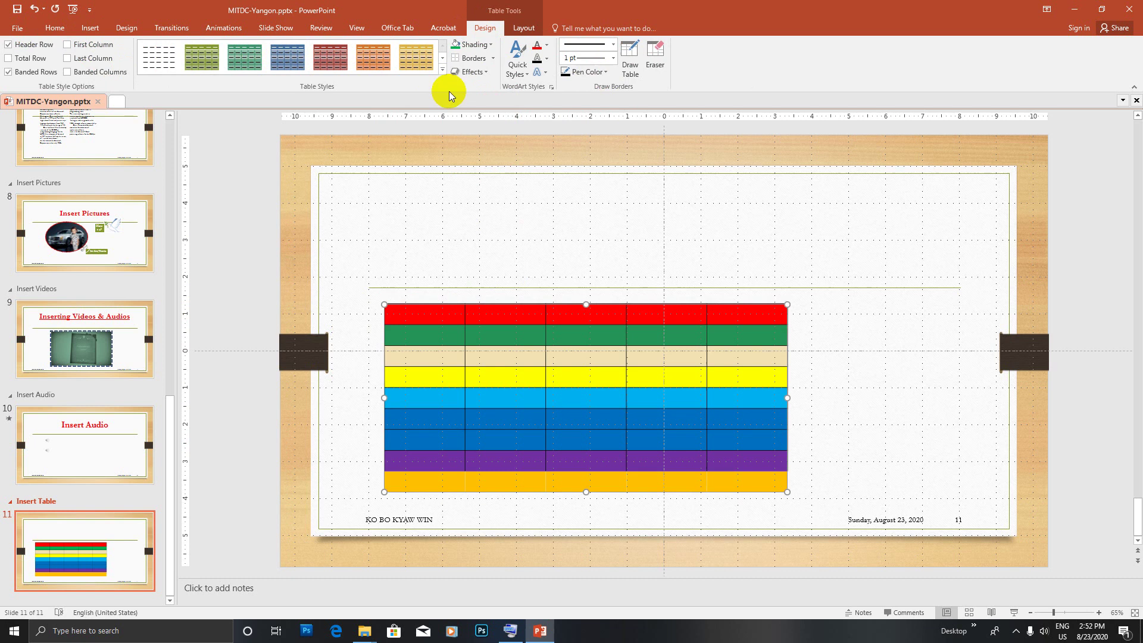
Apply a shadow preset to the rainbow table from Table Design Effects
click(493, 58)
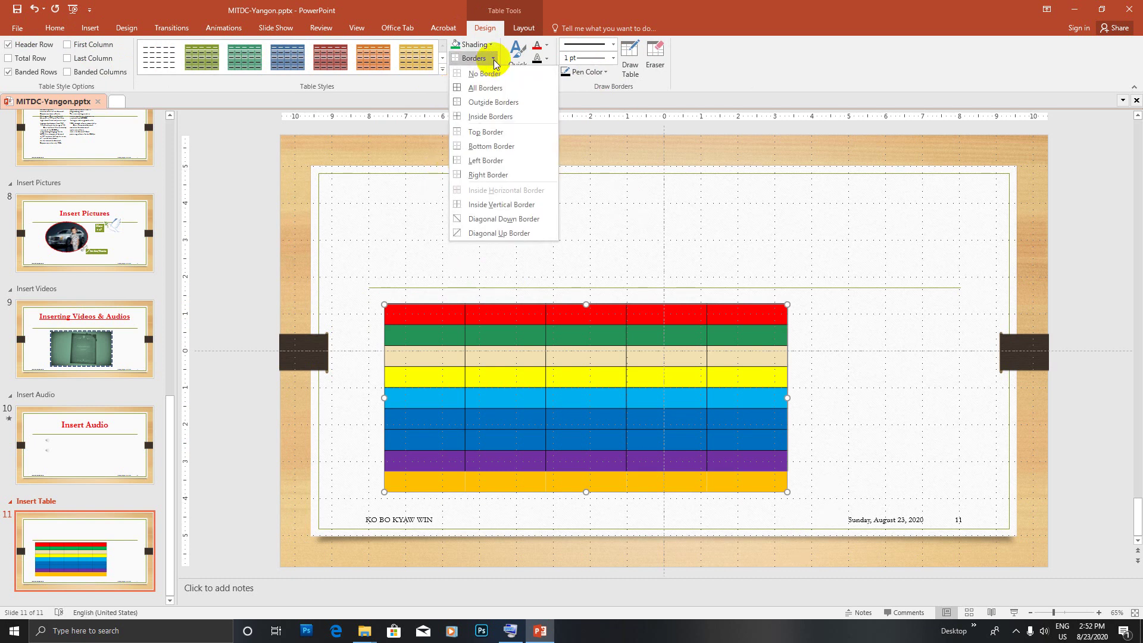
click(493, 59)
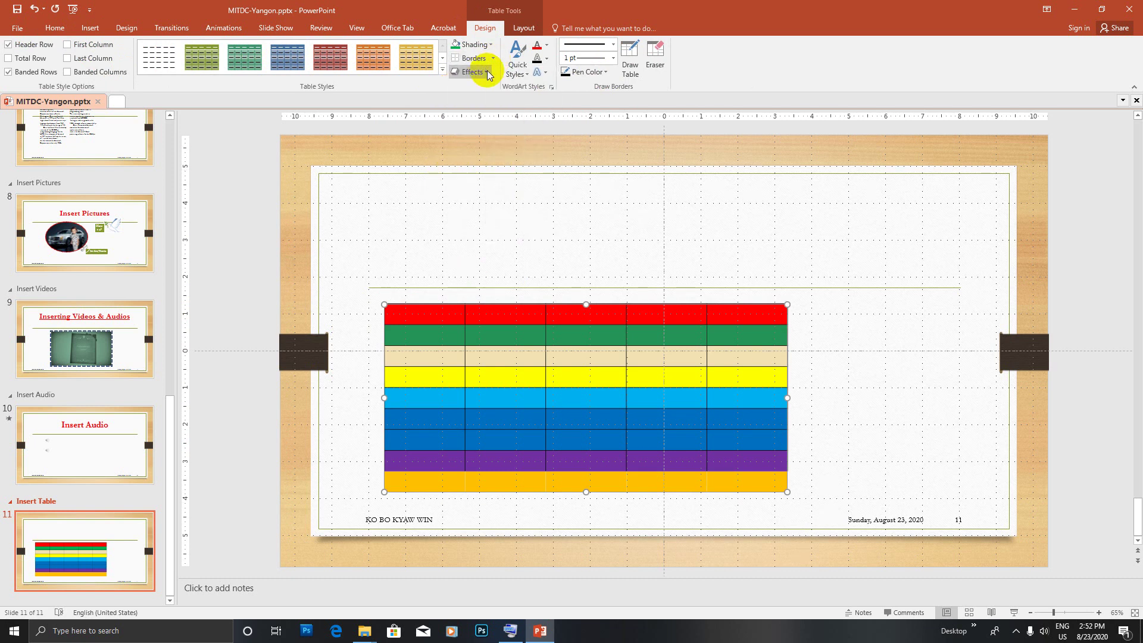
click(485, 72)
mouse_move(489, 120)
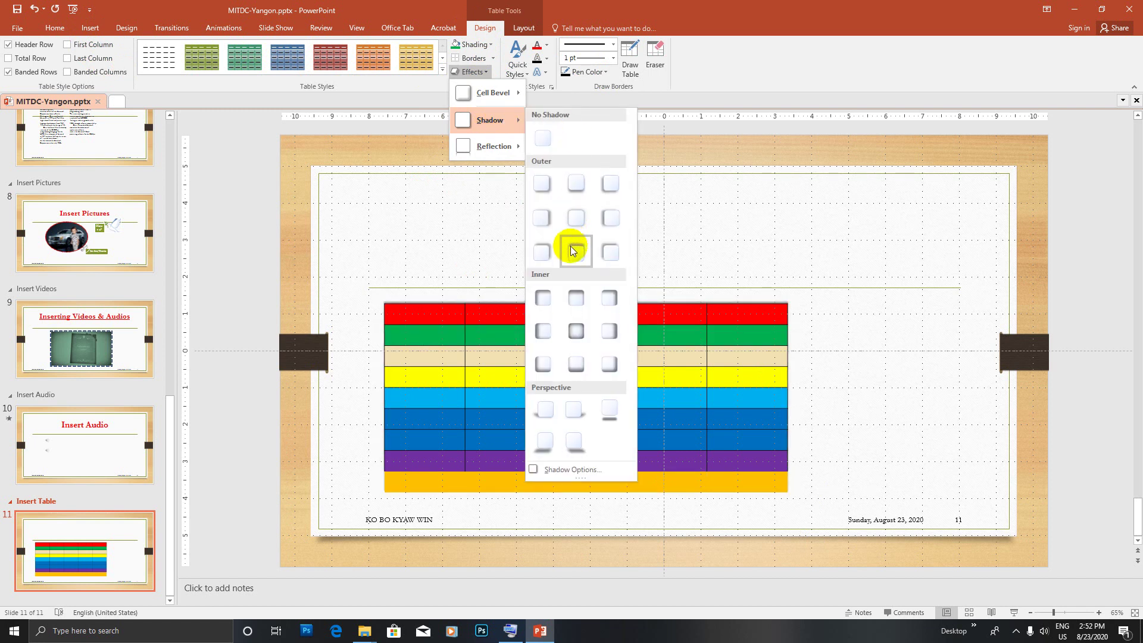
click(570, 370)
click(563, 316)
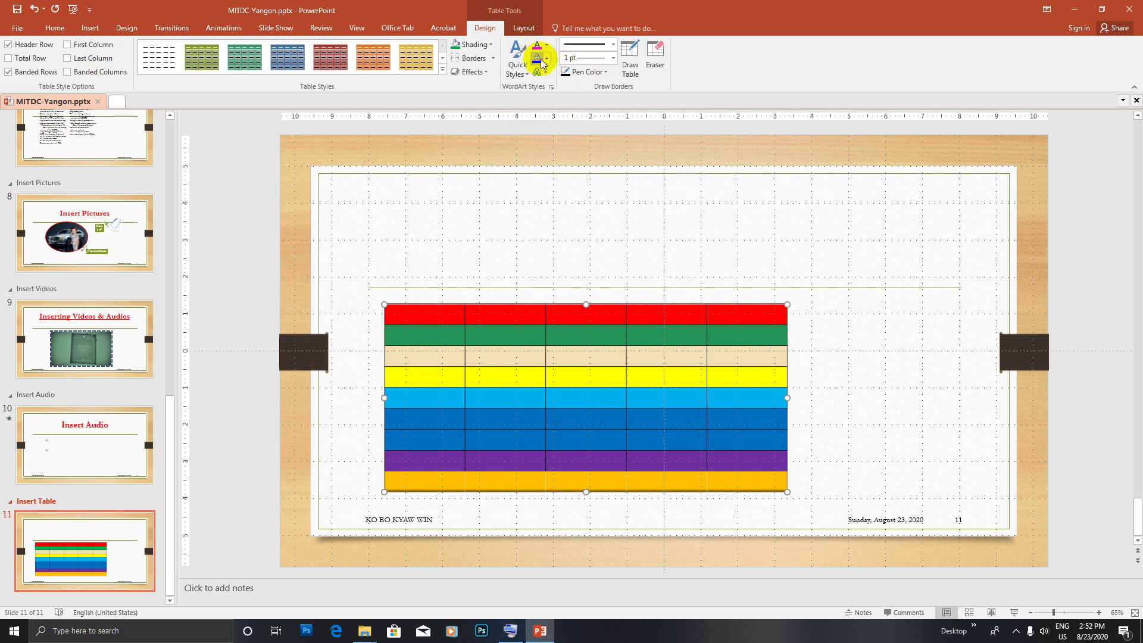
Set a dotted 6 pt pen and draw it down the four column dividers
click(614, 45)
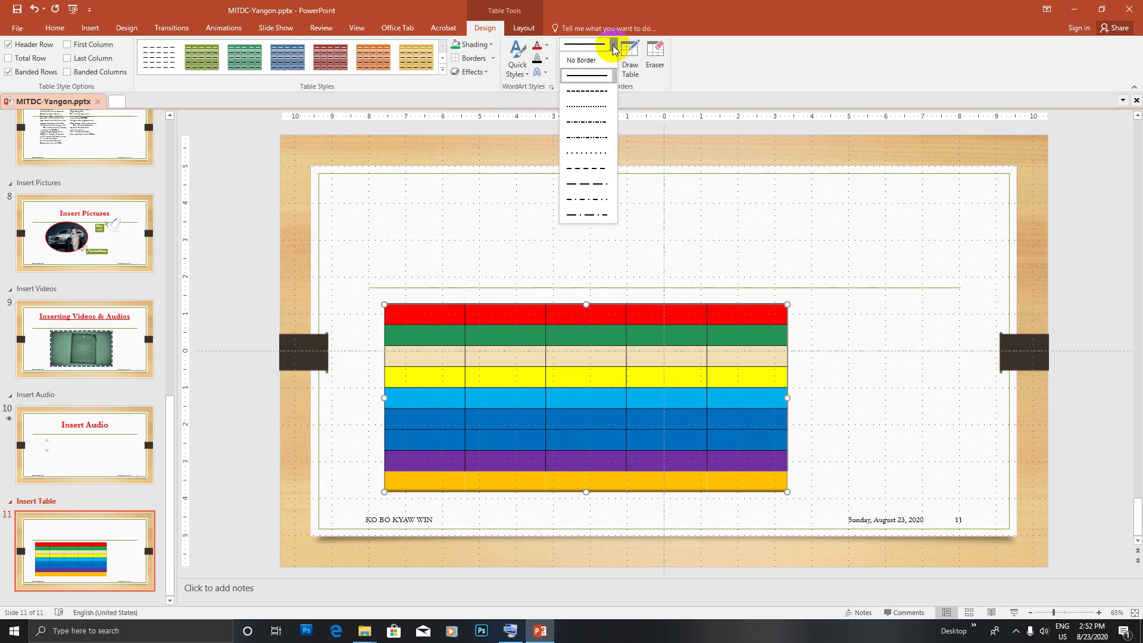
click(589, 108)
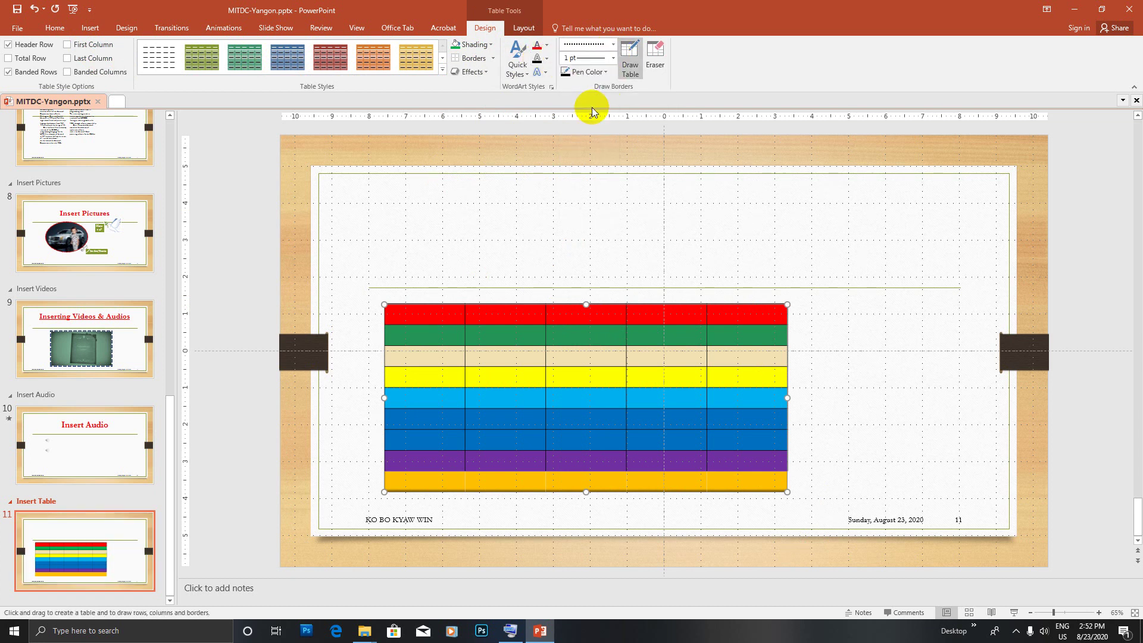
click(613, 58)
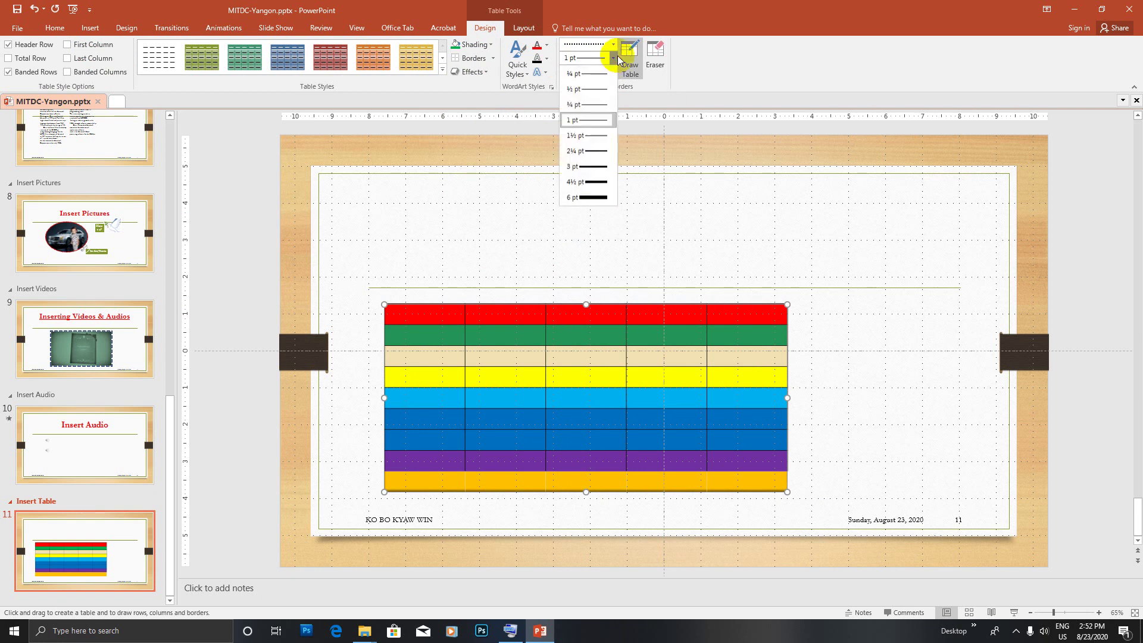
click(587, 197)
mouse_move(465, 306)
mouse_down()
mouse_move(479, 397)
mouse_move(463, 426)
mouse_move(466, 482)
mouse_up()
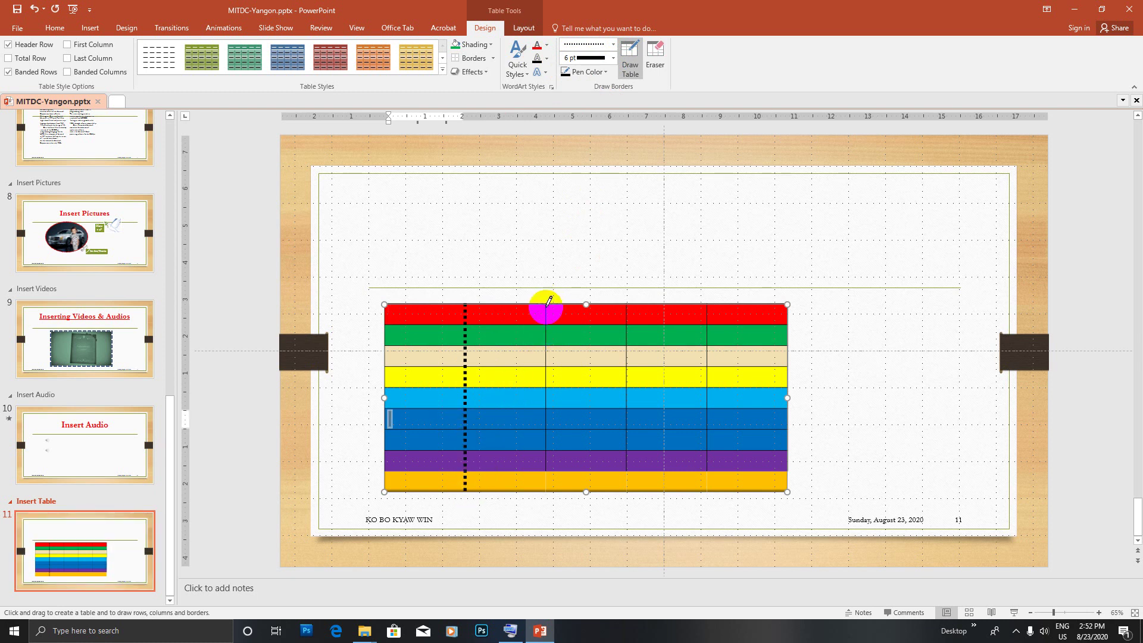
drag(548, 300, 547, 482)
drag(628, 304, 625, 482)
drag(708, 304, 704, 483)
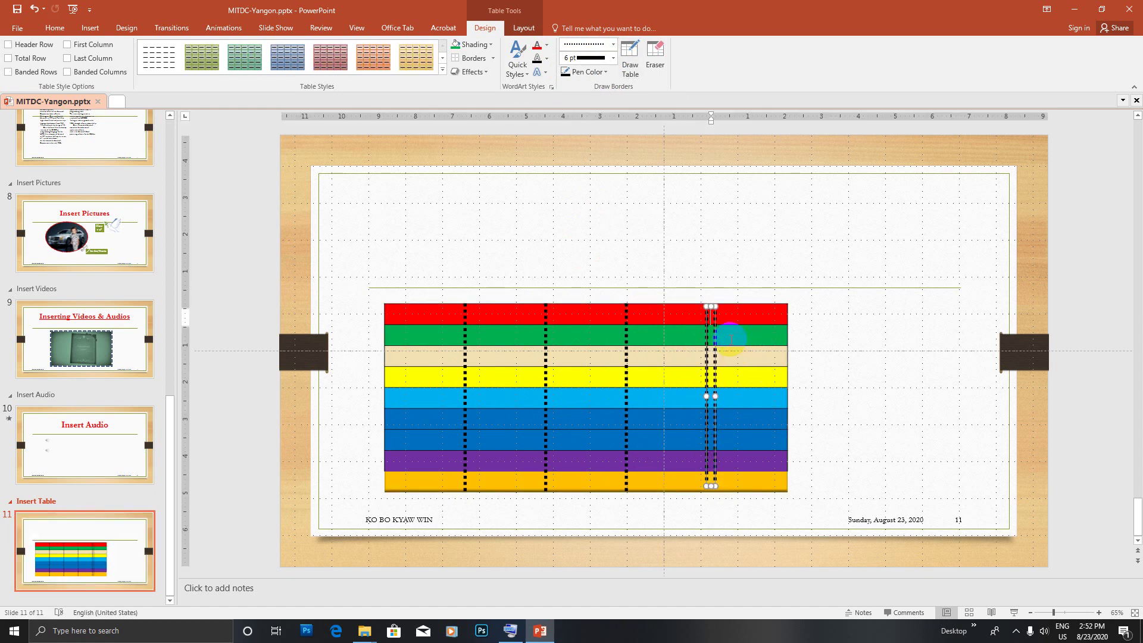
Redraw the misplaced fourth divider, then trace dotted borders along the top edge and outline
click(34, 8)
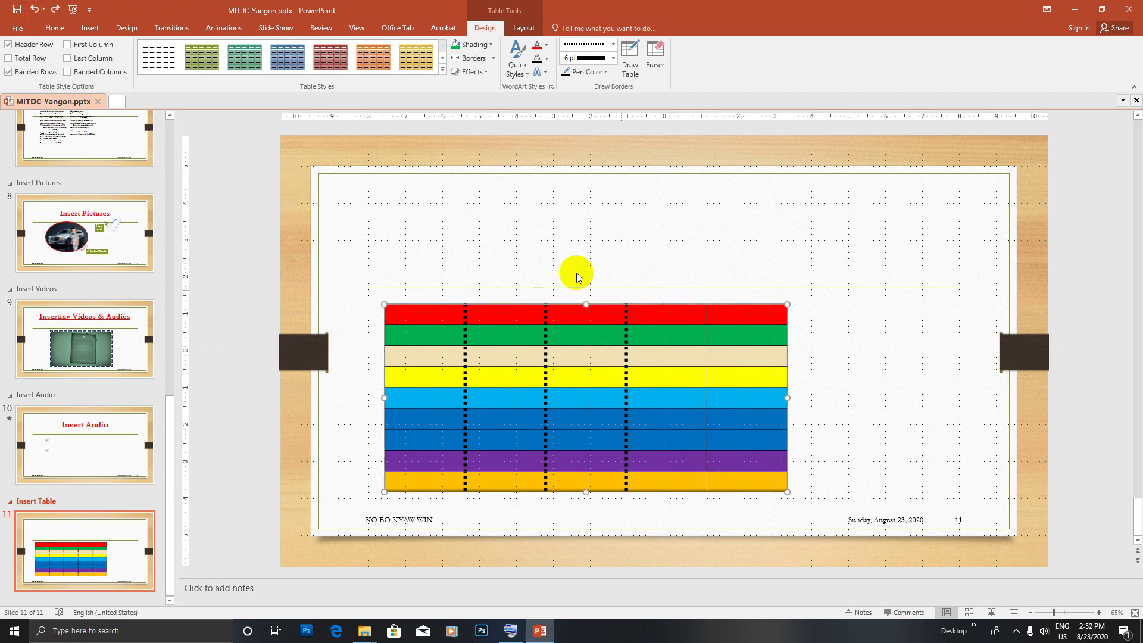
click(633, 52)
drag(709, 301, 709, 443)
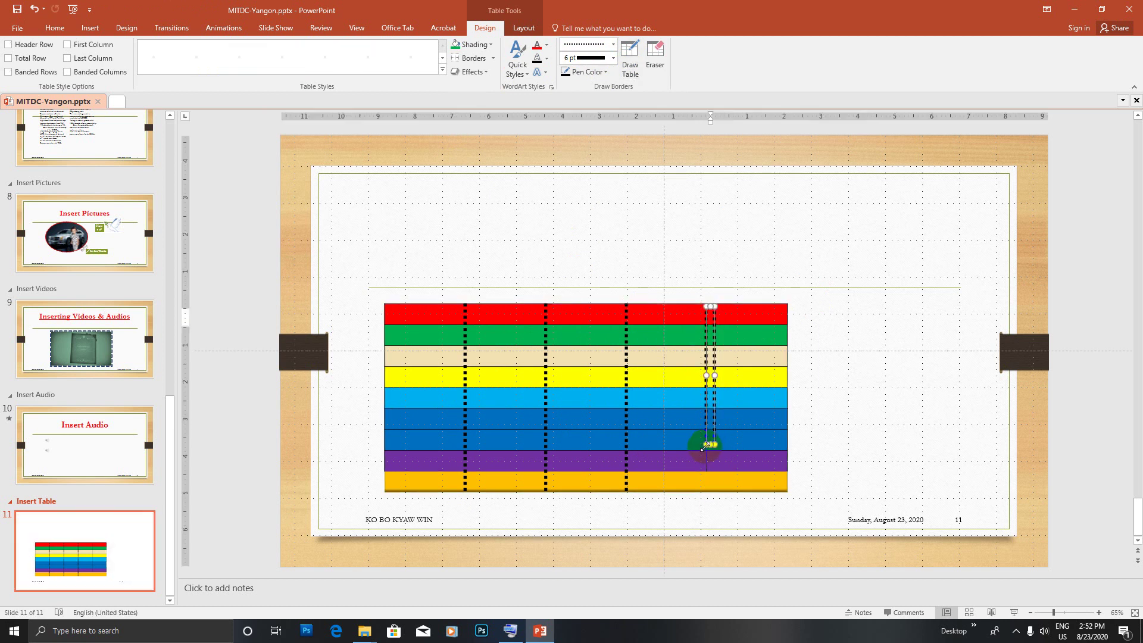
click(708, 311)
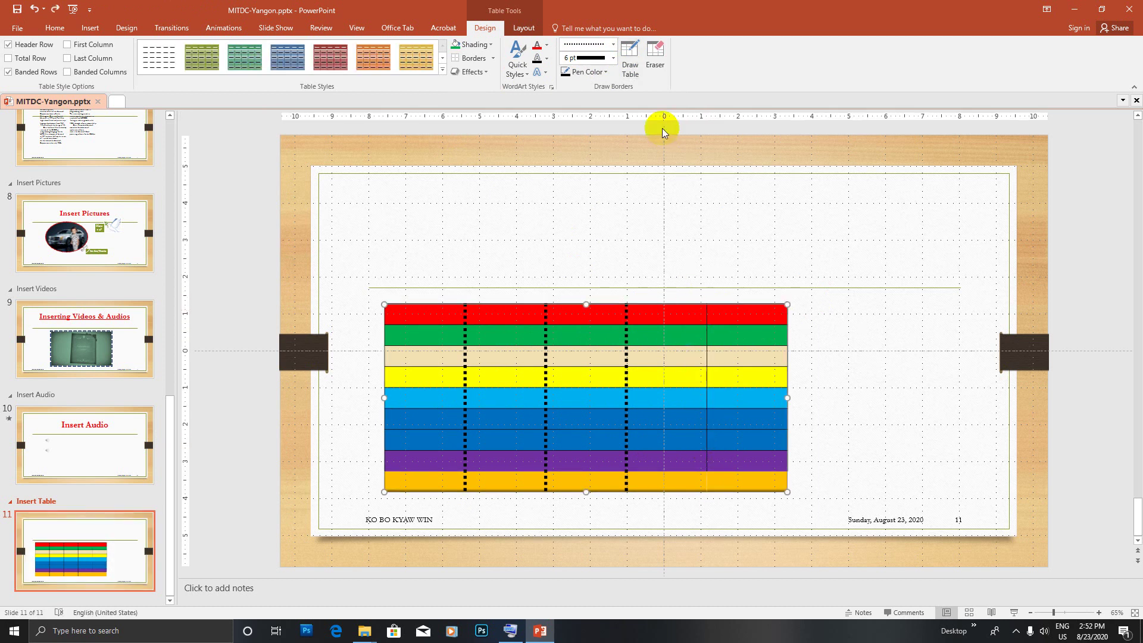
click(630, 65)
drag(707, 306, 709, 373)
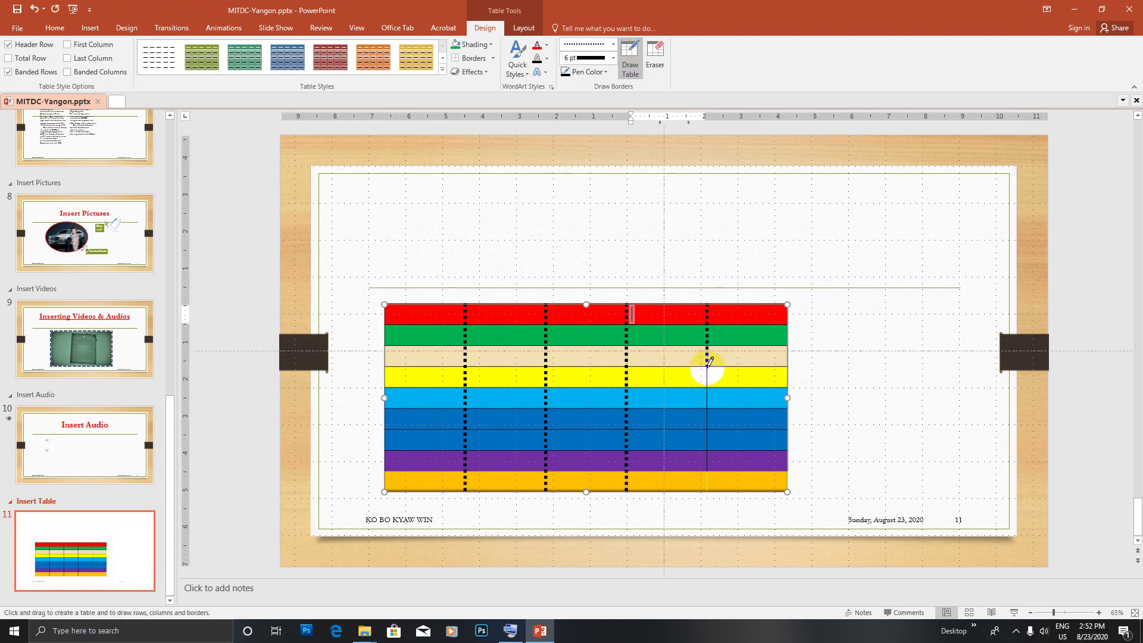
drag(709, 361, 715, 485)
drag(417, 299, 774, 306)
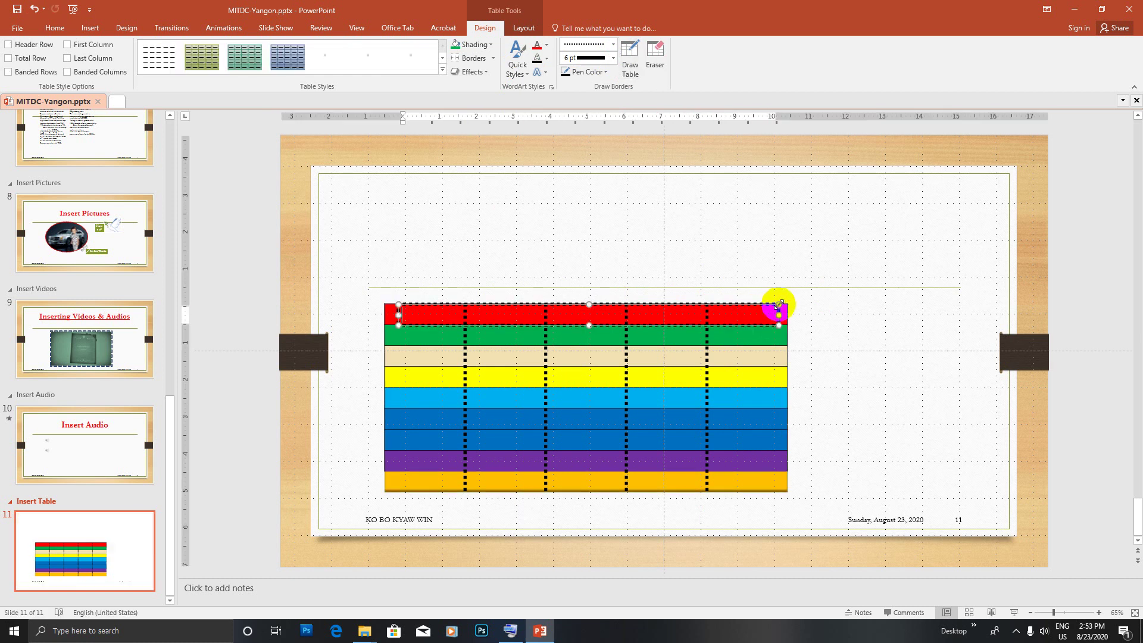
drag(584, 322, 574, 492)
drag(402, 398, 386, 397)
drag(774, 397, 787, 397)
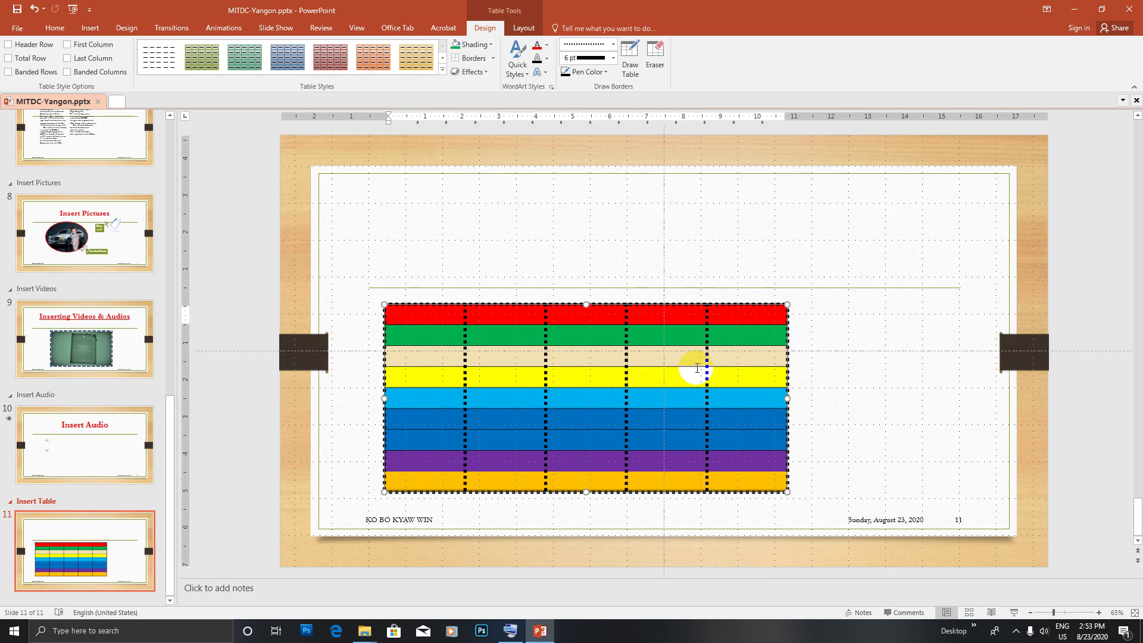
Switch to a dash-dot pen and draw it down the first two column dividers
click(613, 44)
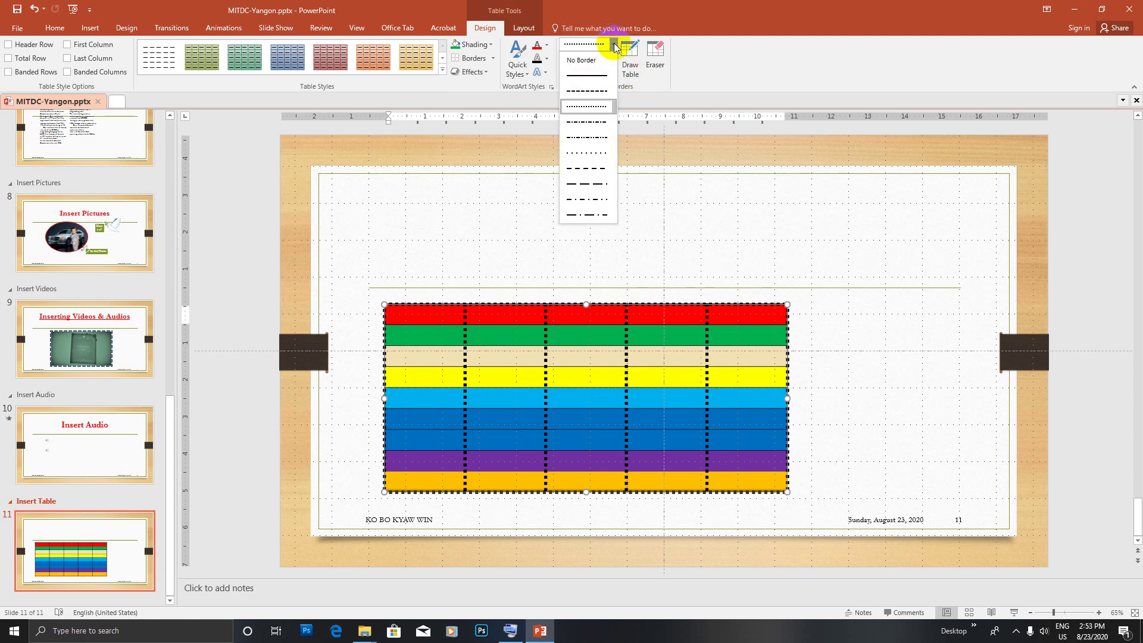
click(610, 125)
drag(464, 310, 466, 489)
drag(543, 351, 526, 358)
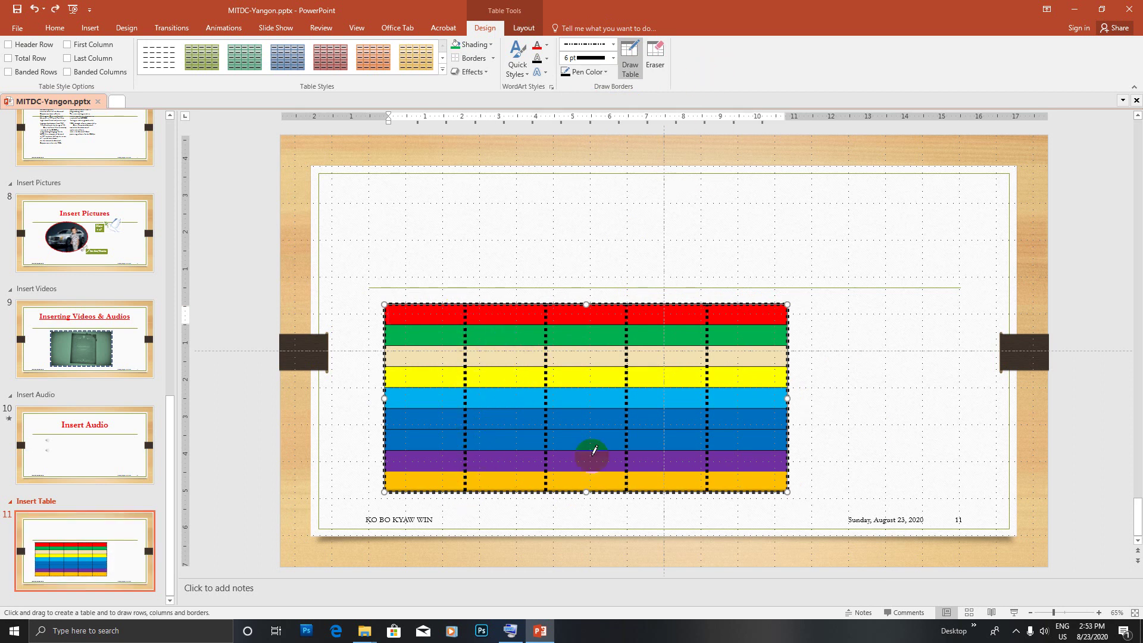
click(655, 57)
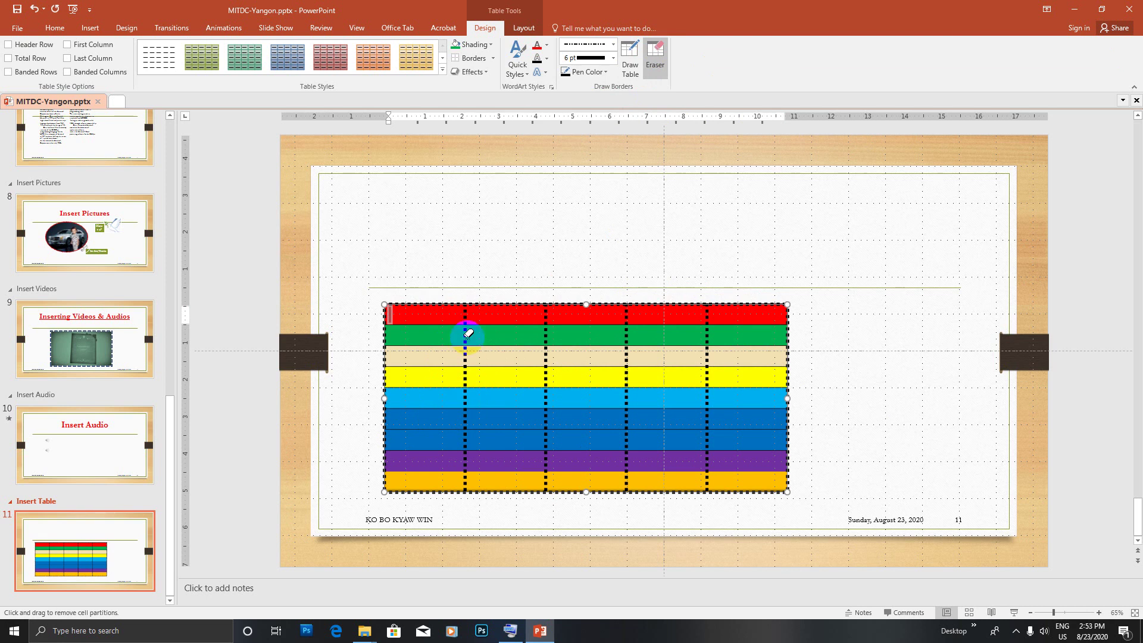
Erase a line at the right end of the table's top row
click(640, 302)
drag(640, 301, 789, 329)
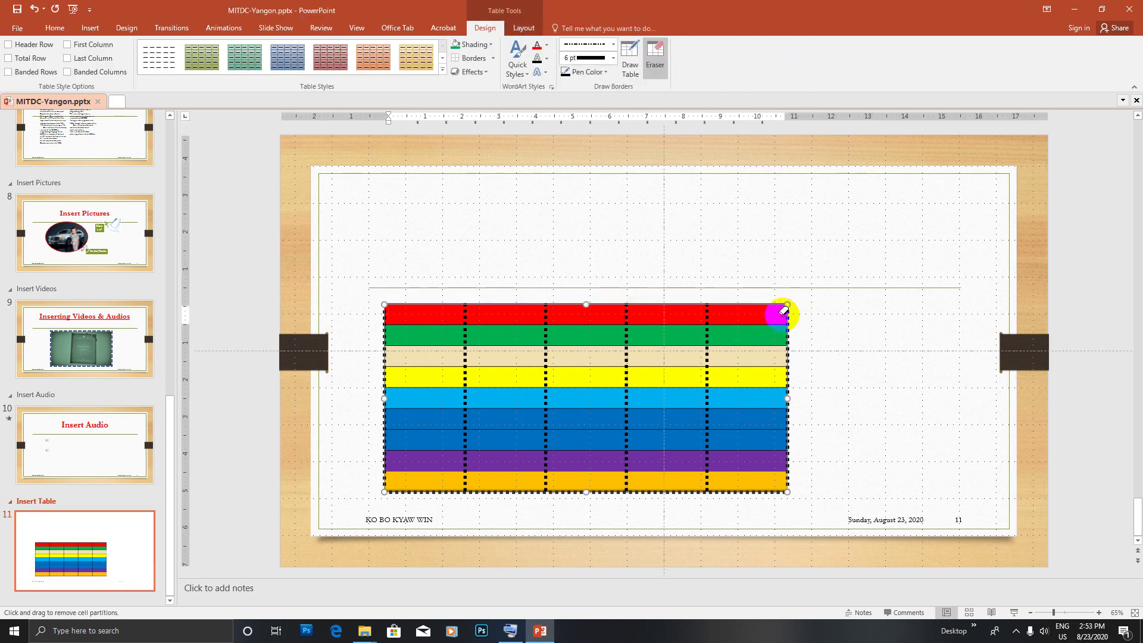
click(789, 393)
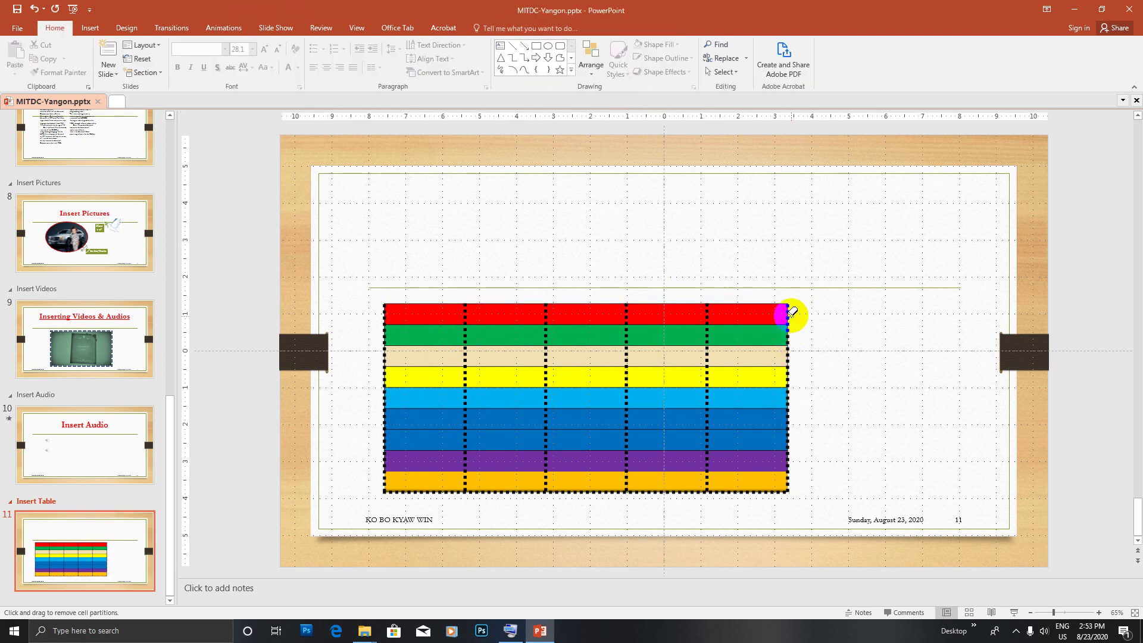
click(768, 491)
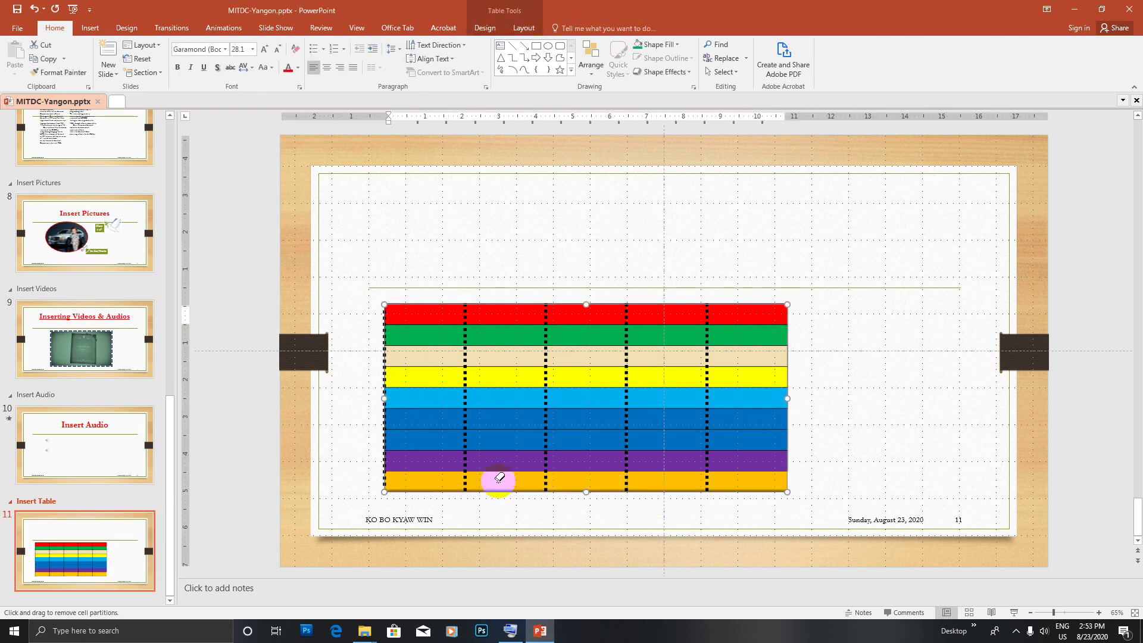
Reselect the table and show its Design and then Layout options
click(382, 447)
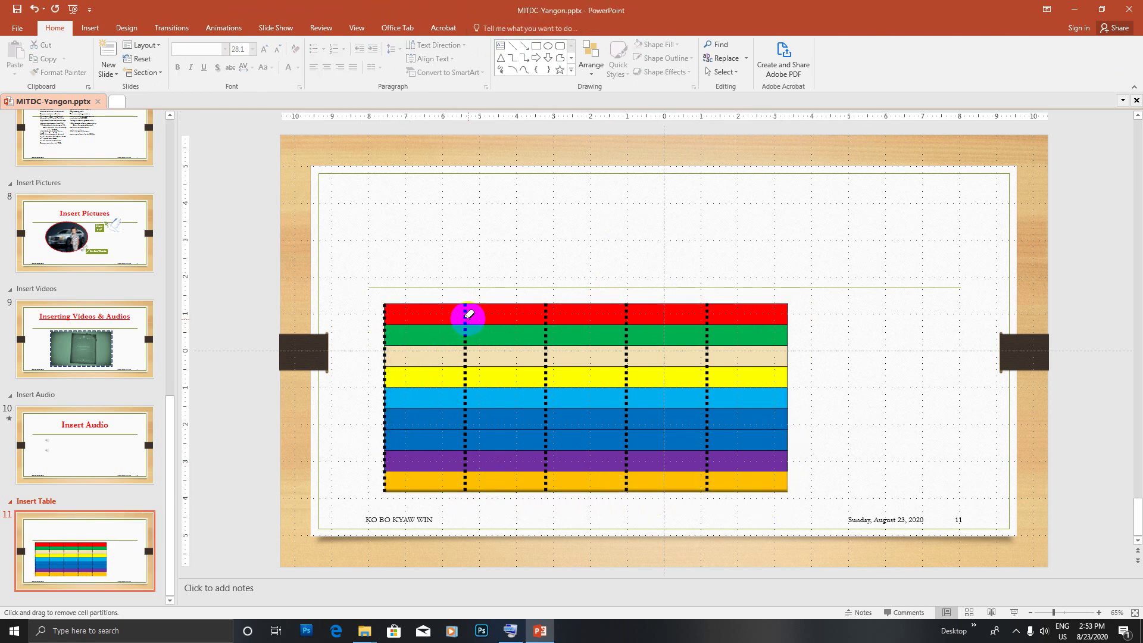
click(469, 315)
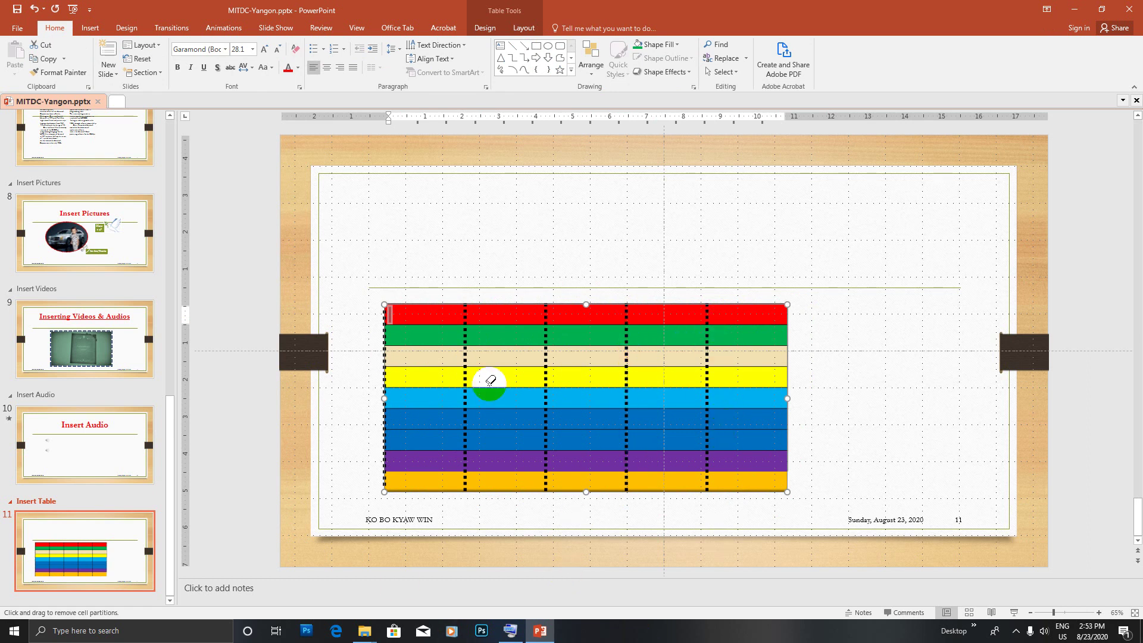
click(457, 271)
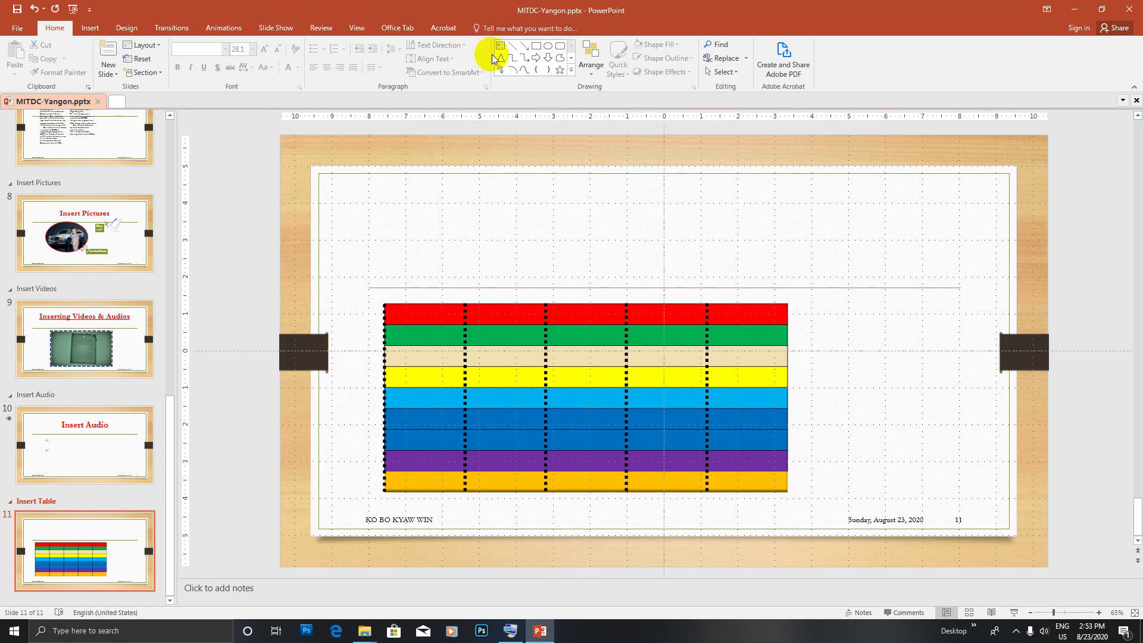
click(511, 343)
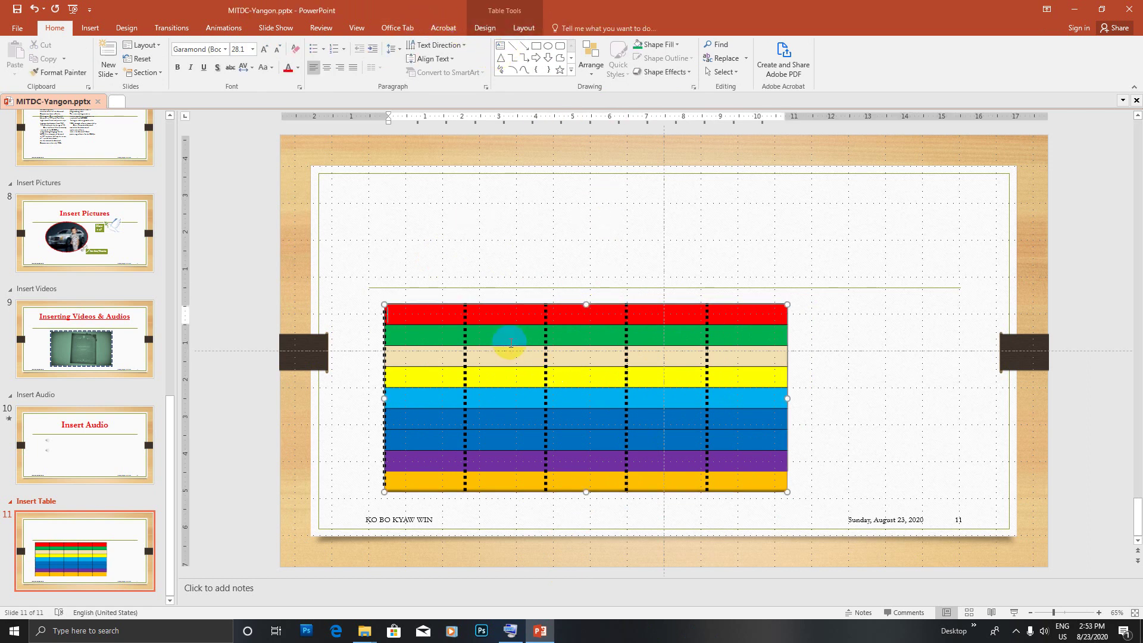
click(487, 28)
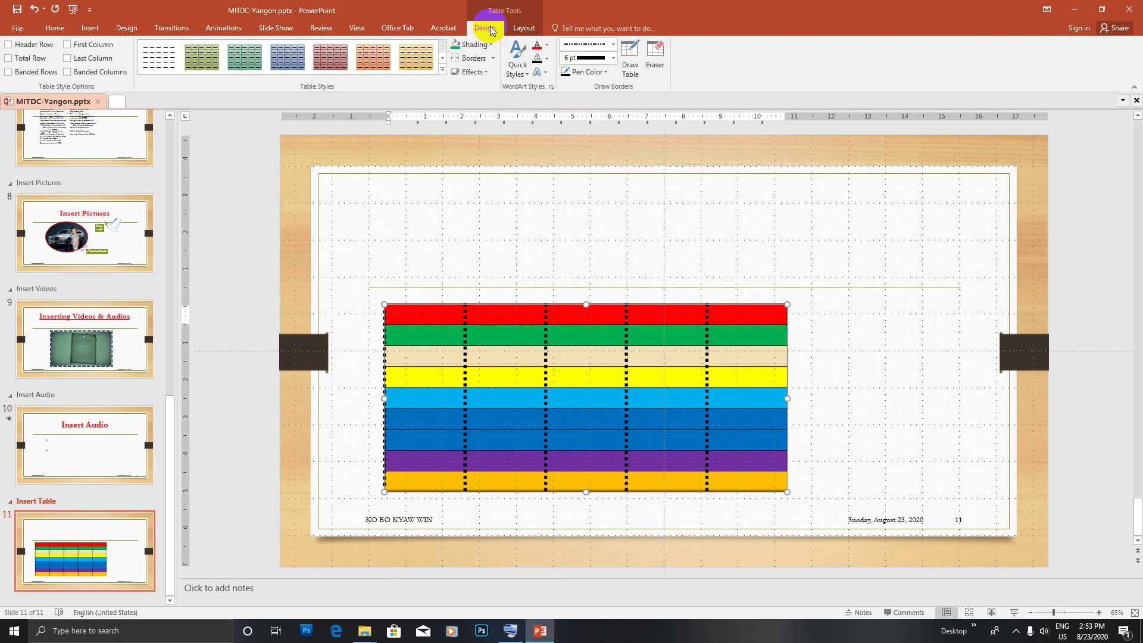
click(524, 27)
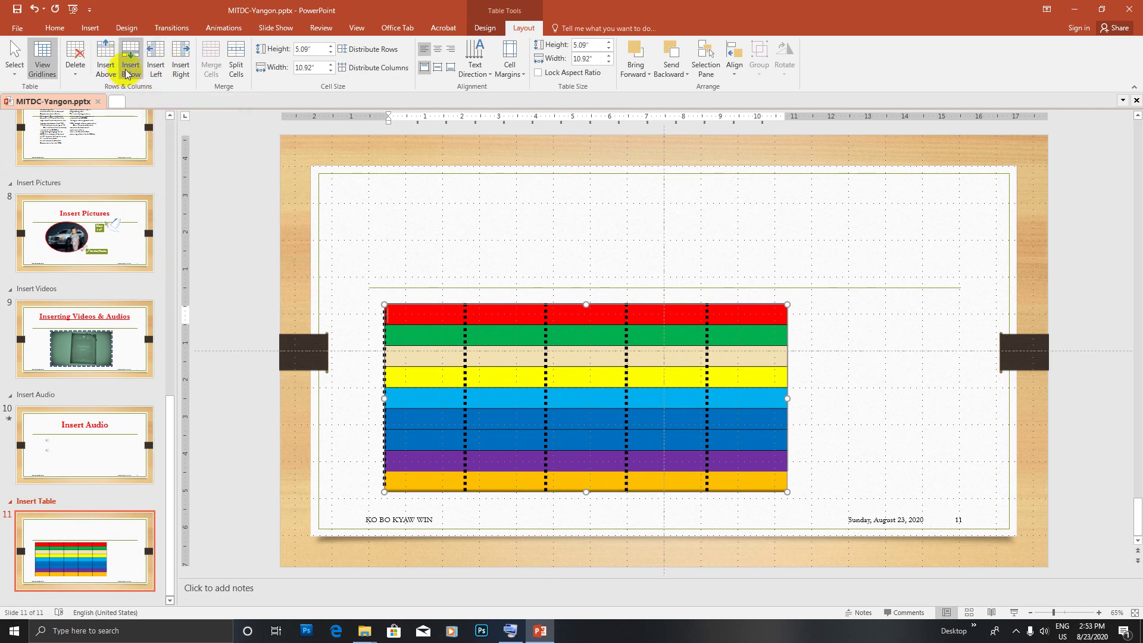
click(403, 316)
drag(395, 315, 518, 313)
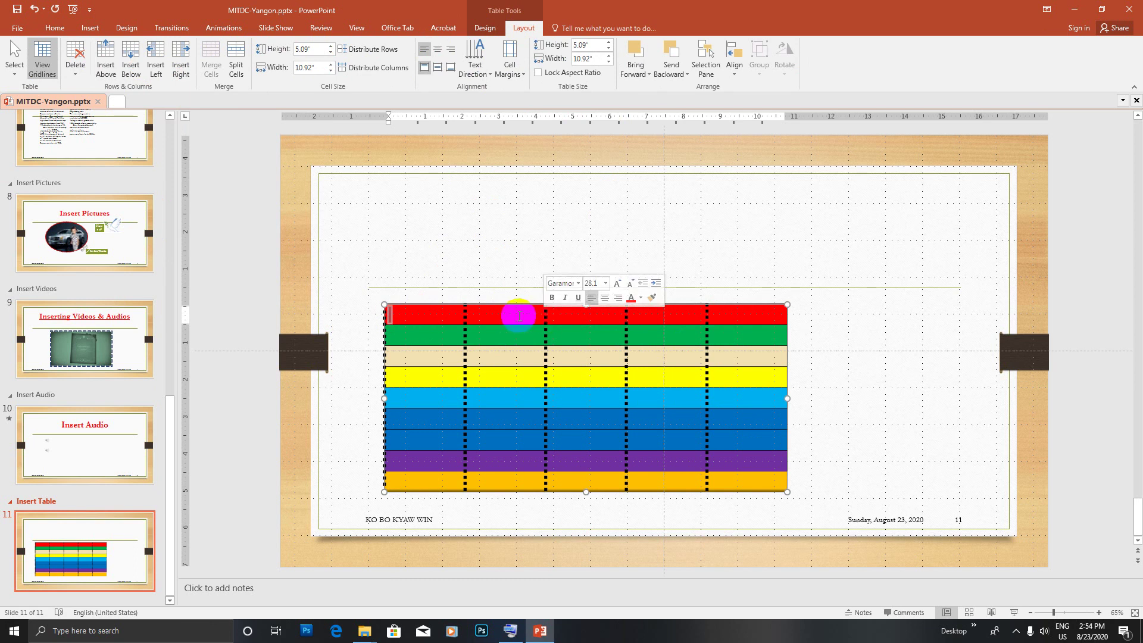
click(375, 316)
click(376, 313)
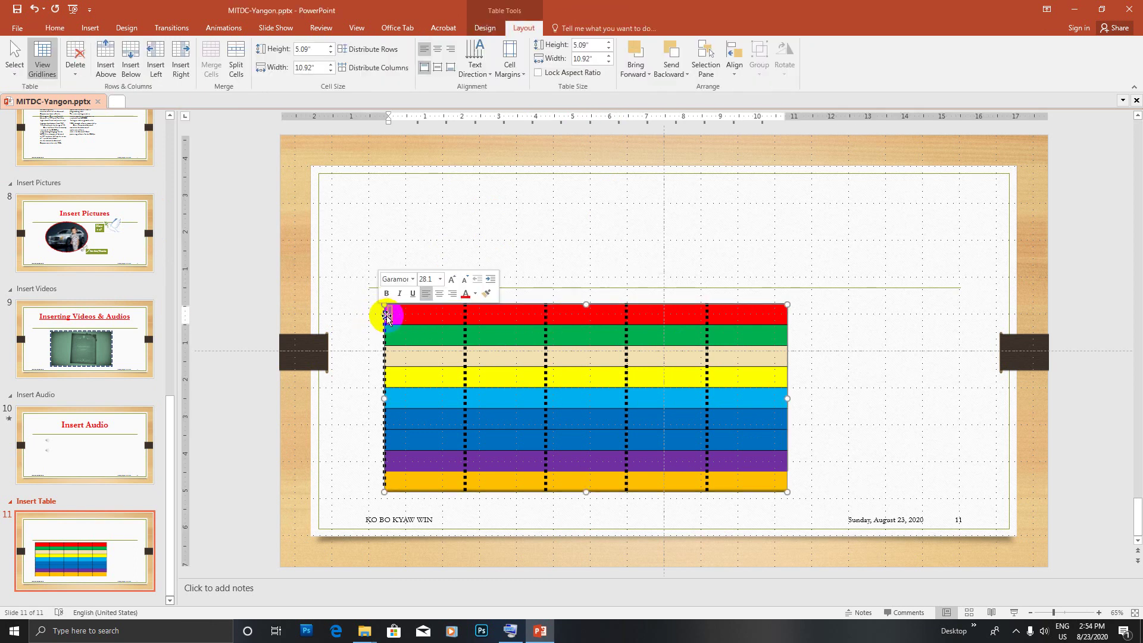
click(376, 312)
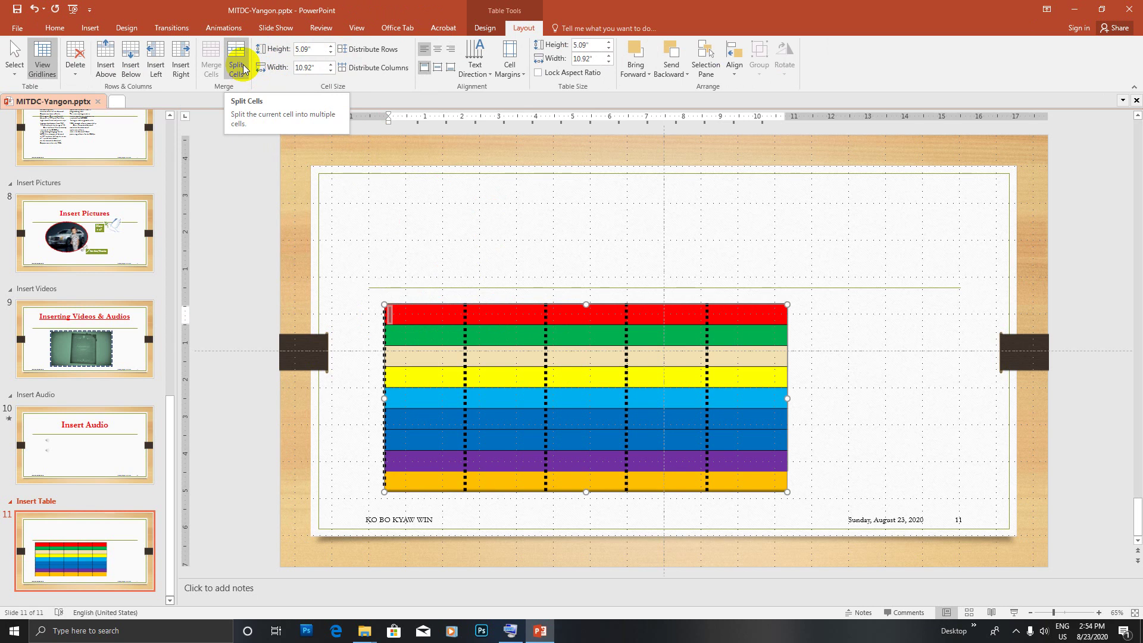
click(465, 321)
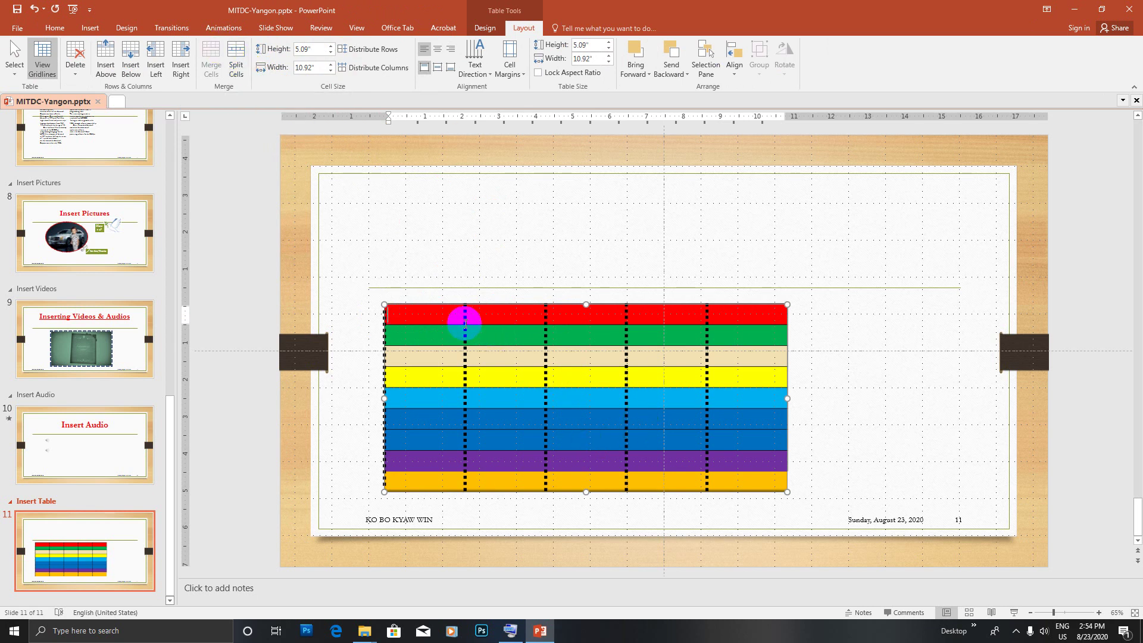
drag(464, 315, 390, 311)
click(408, 273)
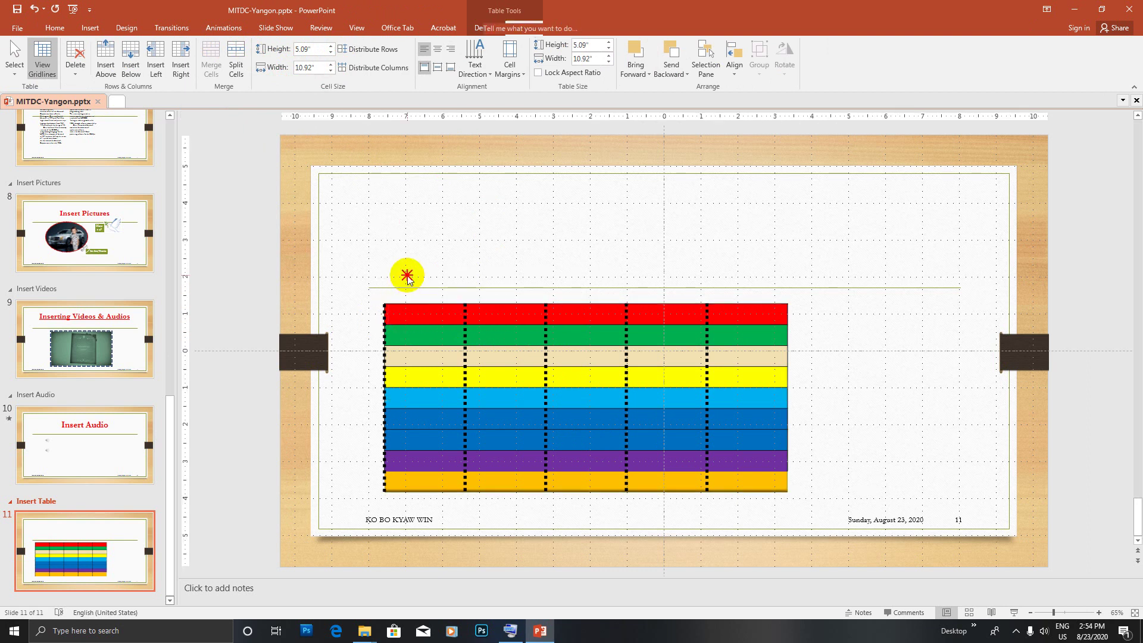
click(389, 338)
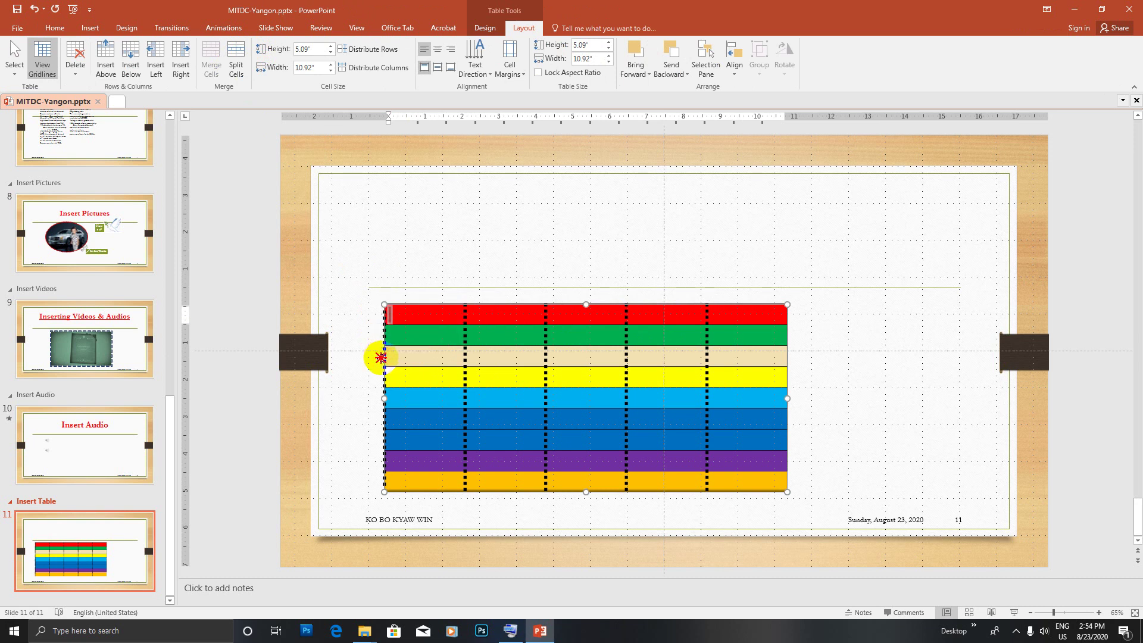
click(617, 324)
click(644, 320)
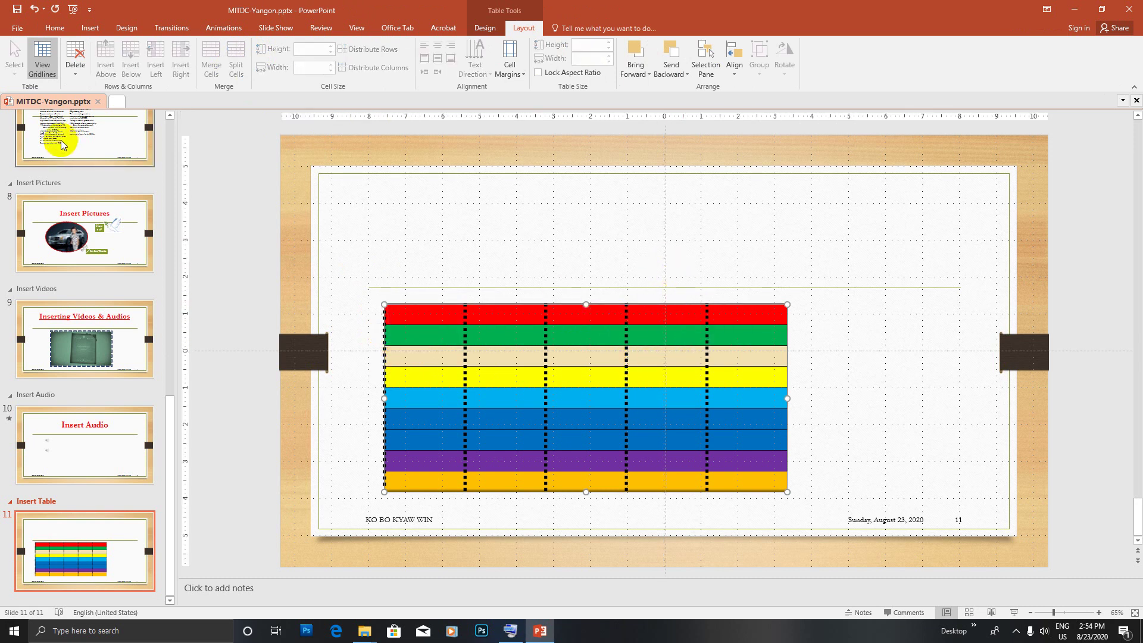
click(34, 10)
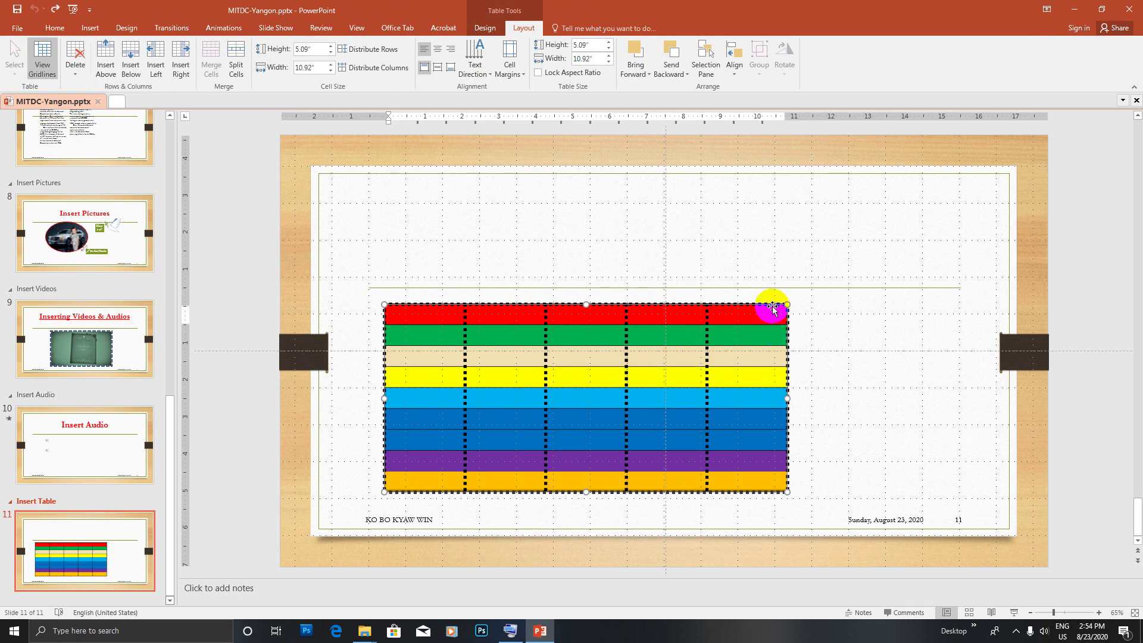
Browse the Table Styles gallery and close it without applying a style
click(484, 28)
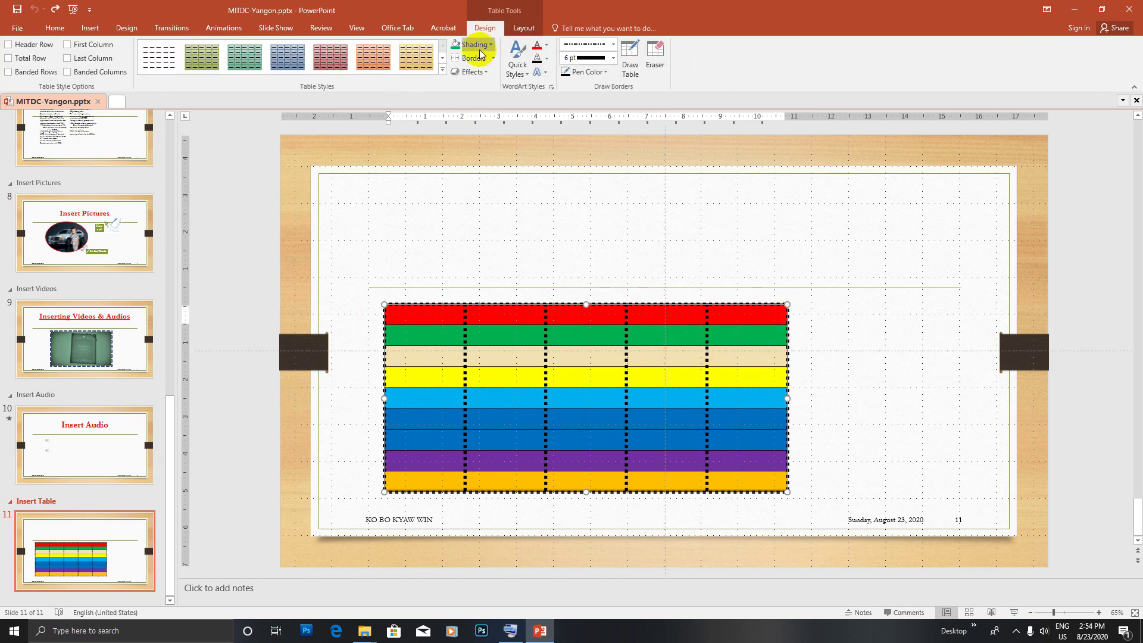
click(442, 69)
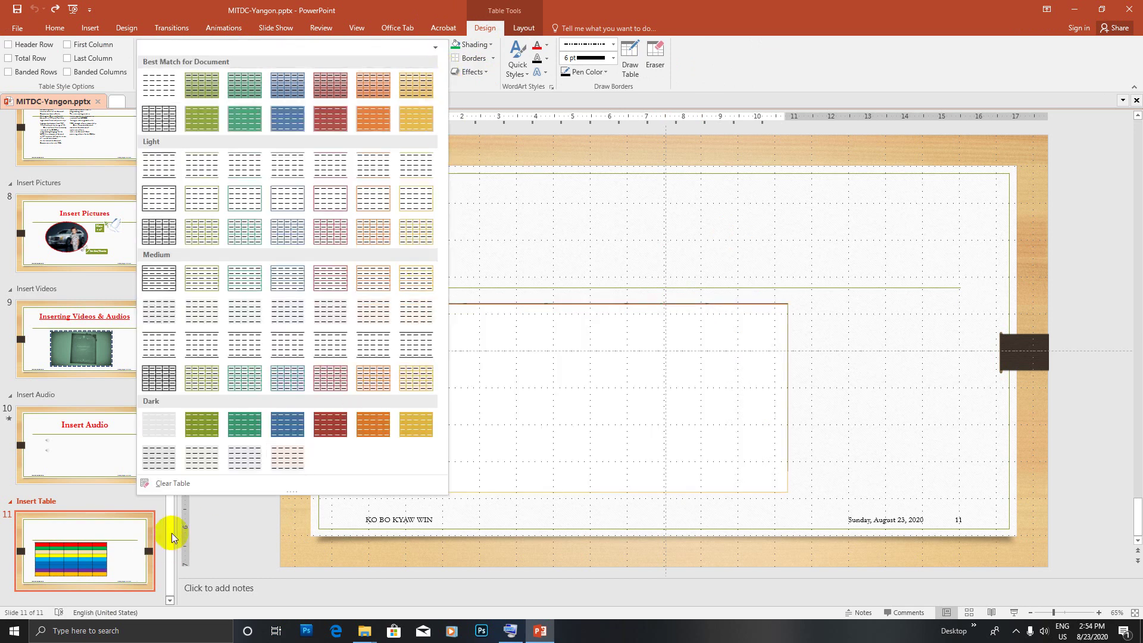
click(173, 483)
click(465, 329)
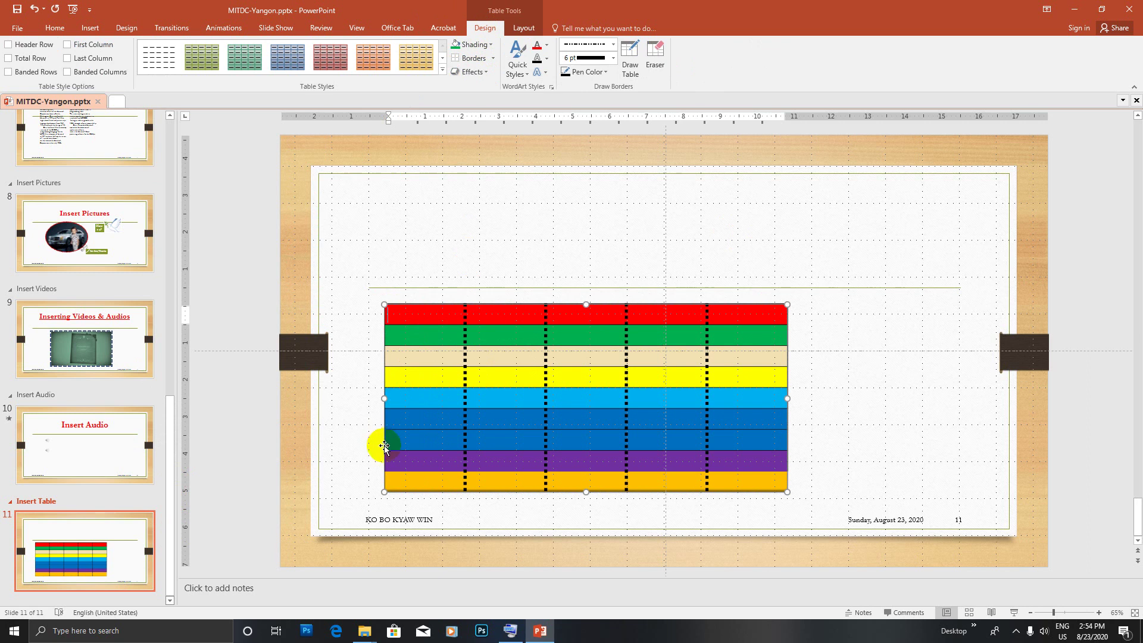
click(383, 383)
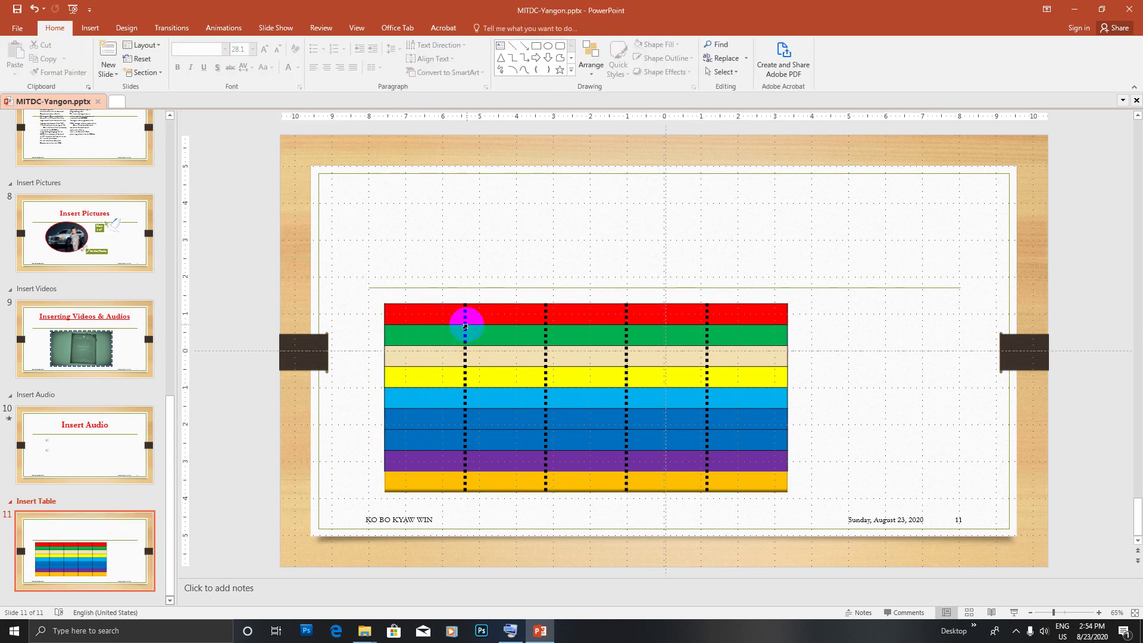
click(465, 327)
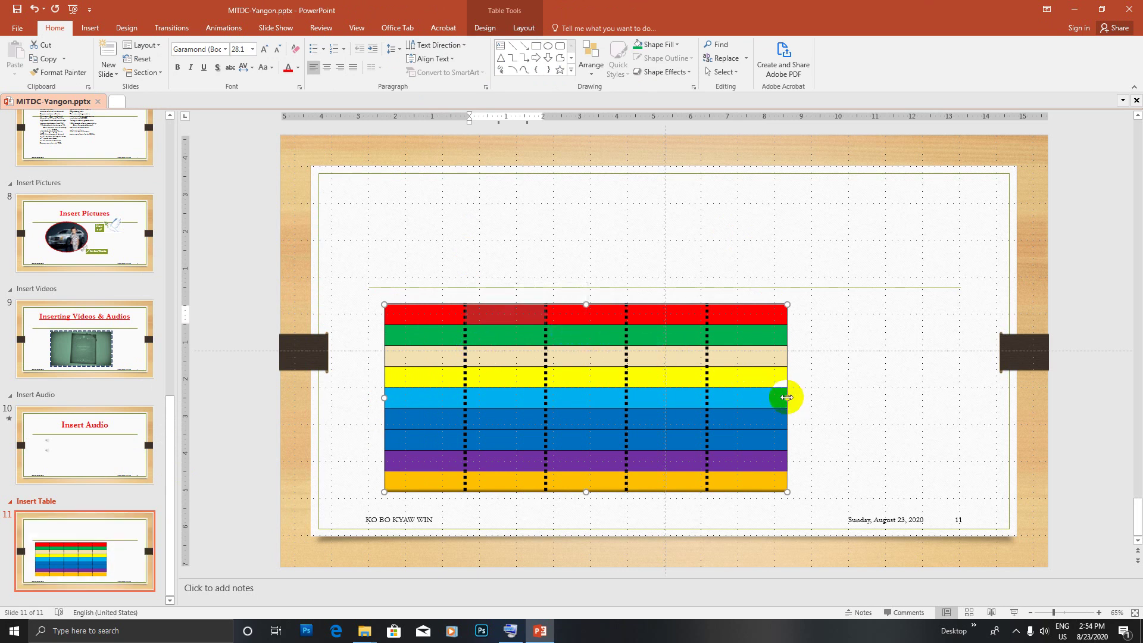
Widen the table to the right, then delete the rainbow table from slide 11
drag(787, 398, 840, 395)
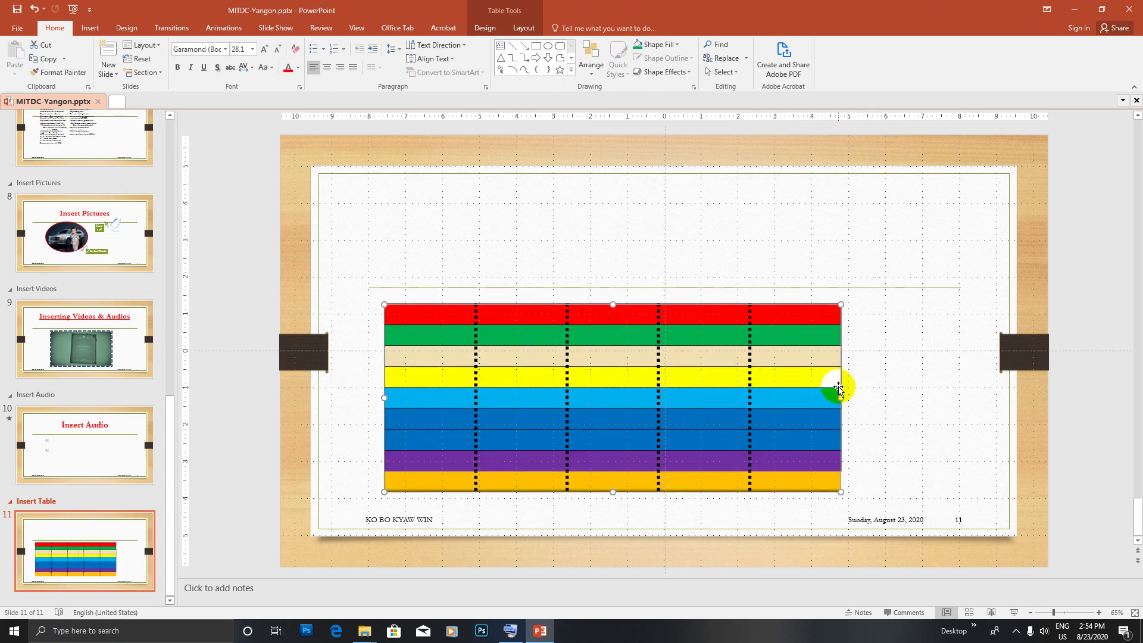
right_click(840, 387)
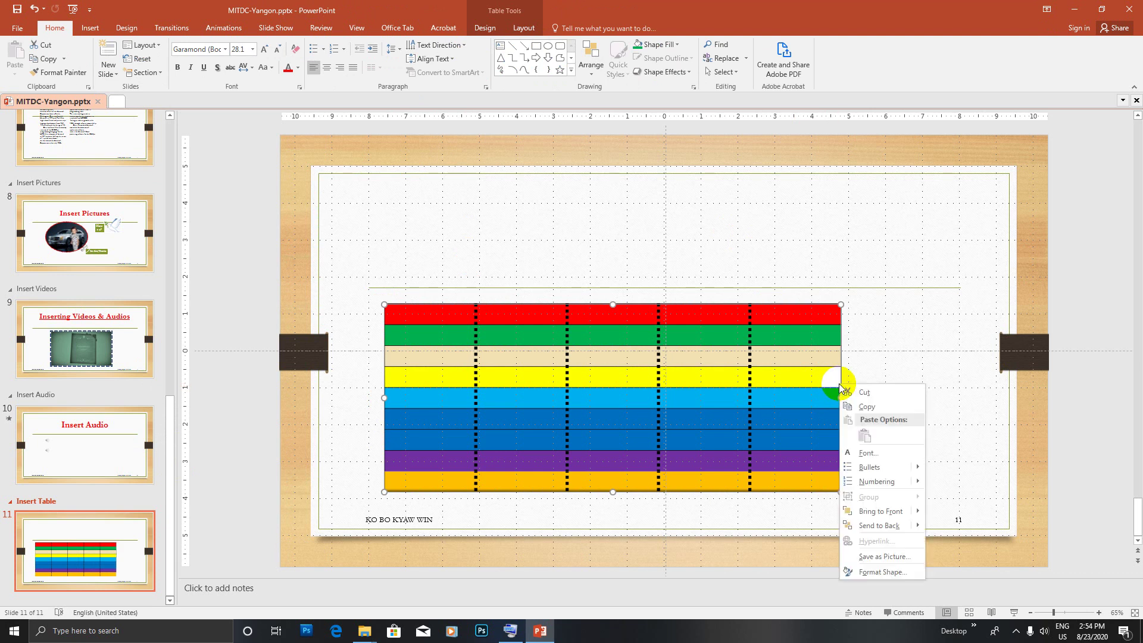
click(841, 343)
key(Delete)
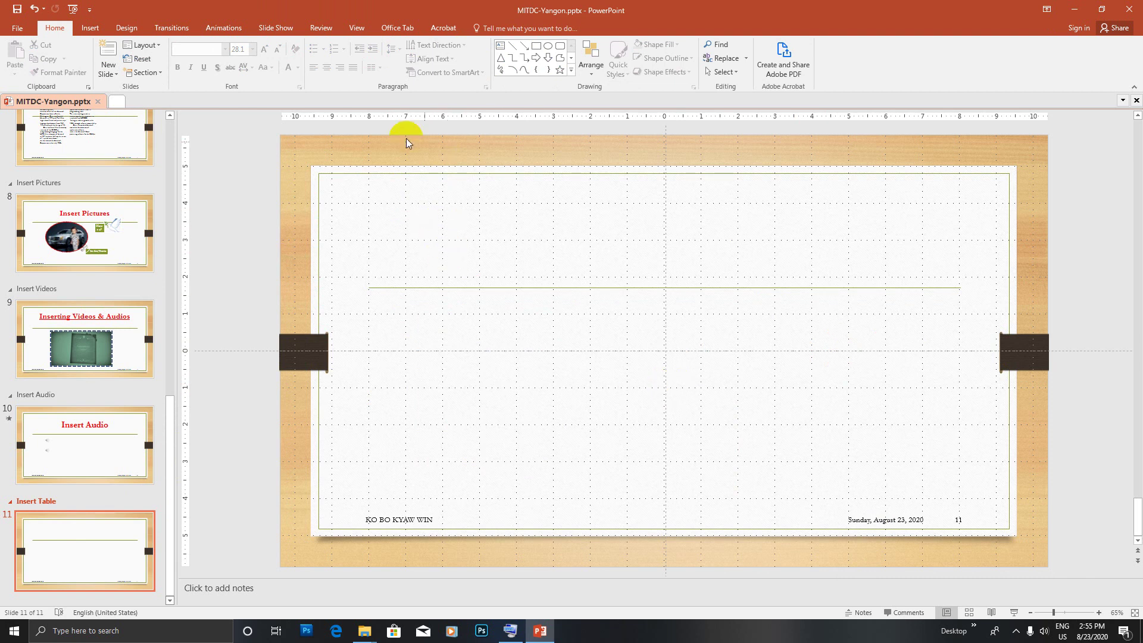
Insert a new 10-column, 5-row table on slide 11
click(90, 27)
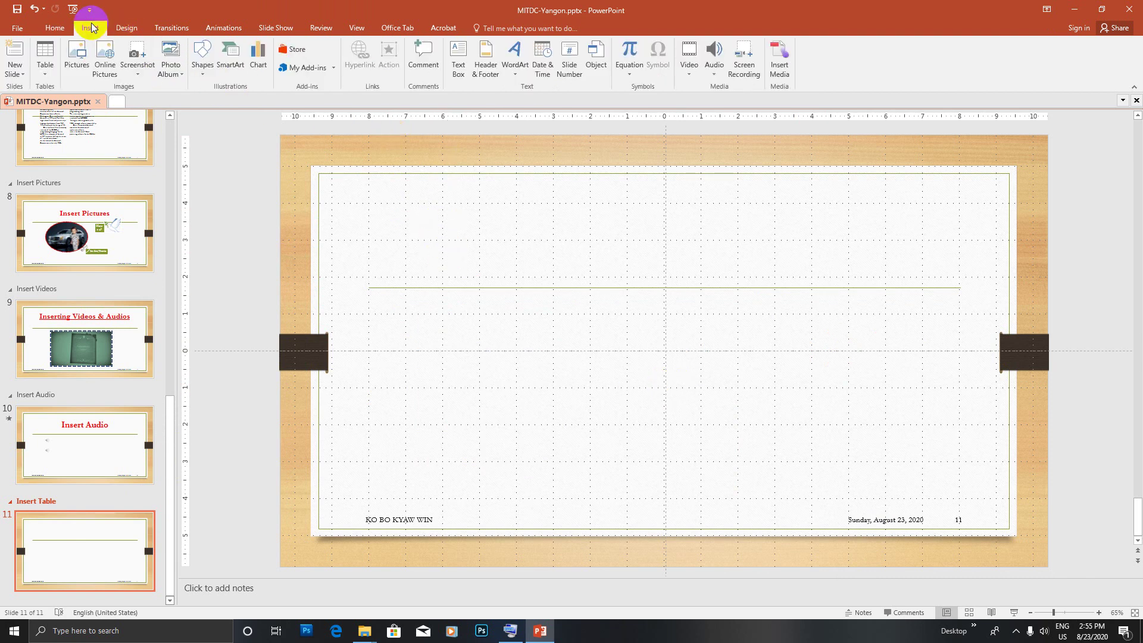
click(45, 75)
click(94, 193)
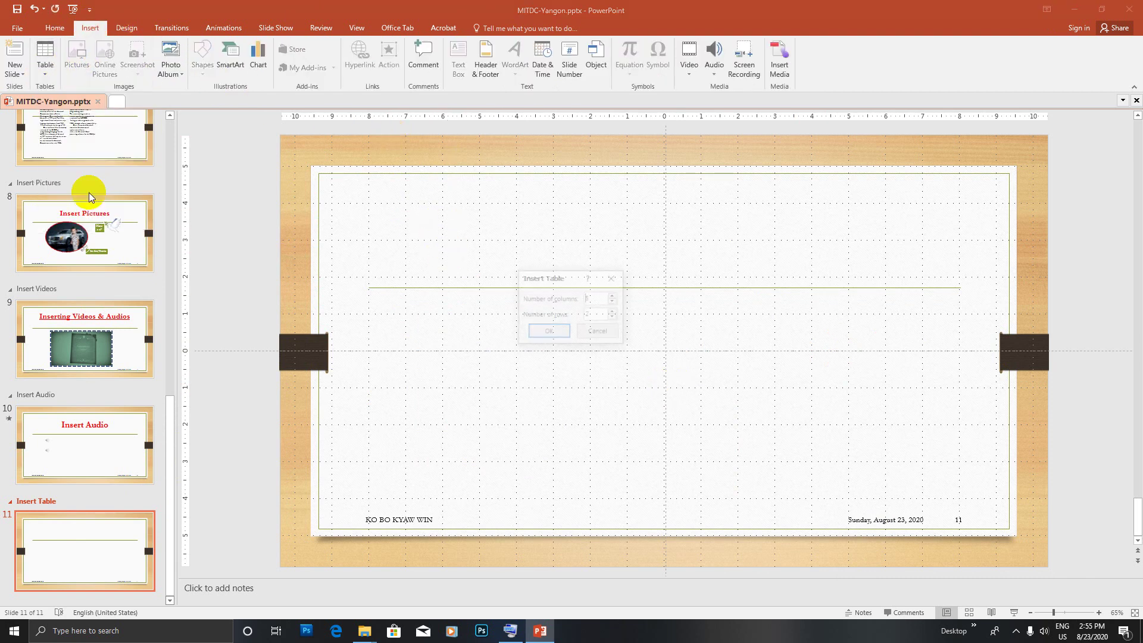
drag(560, 277, 738, 211)
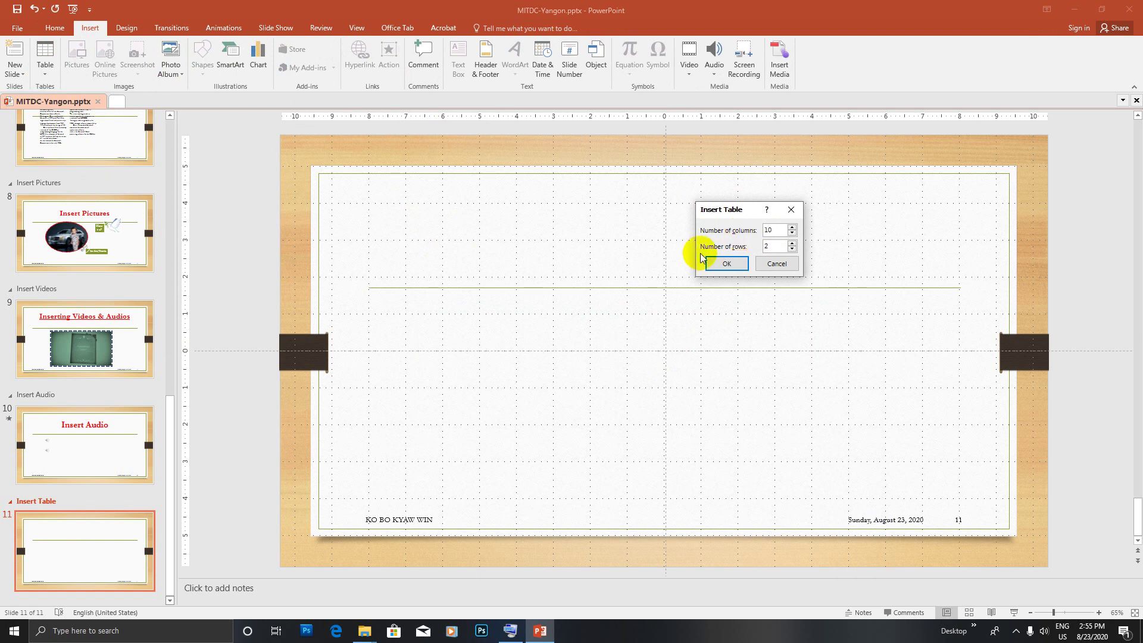
double_click(773, 246)
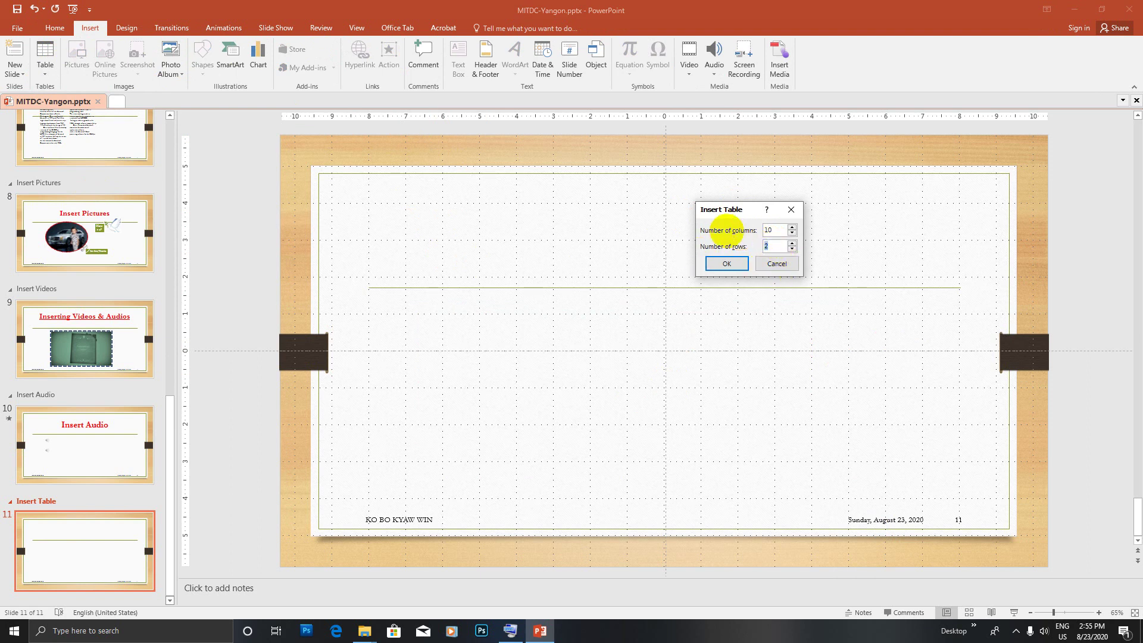
click(731, 262)
Move the new table lower on the slide and make its rows taller
click(483, 195)
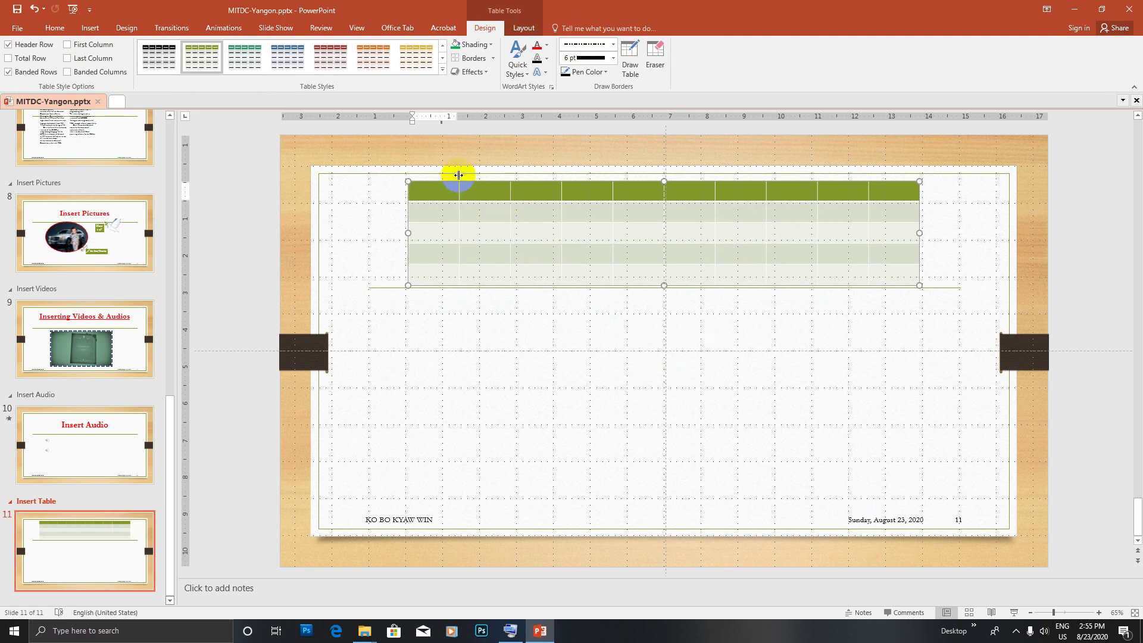
drag(434, 181, 417, 378)
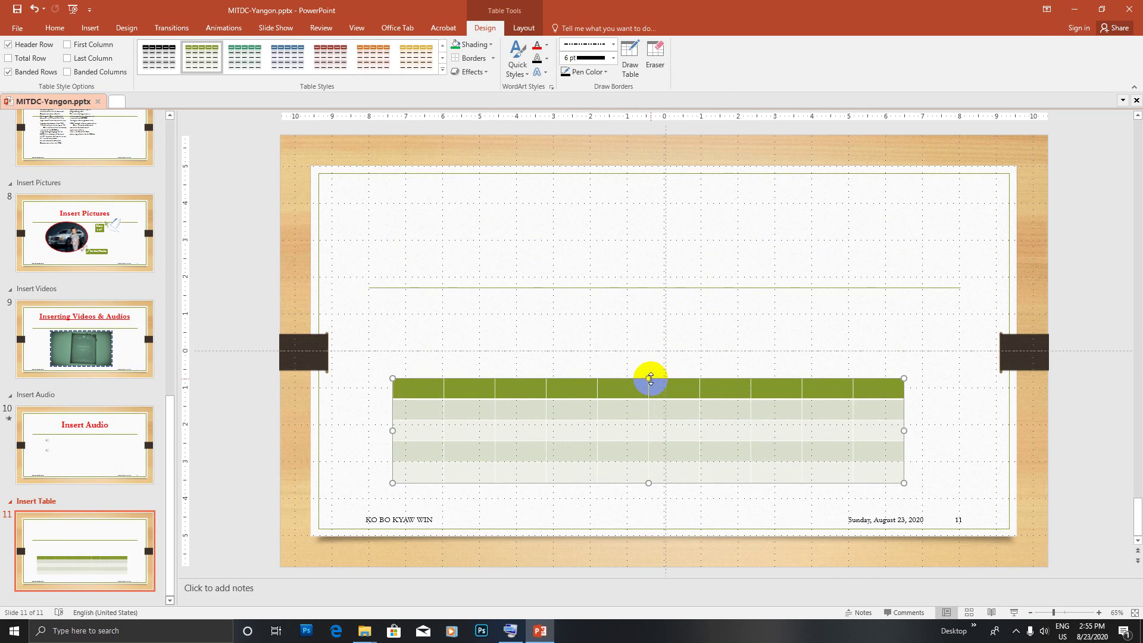
drag(649, 378, 646, 336)
Try a few styles, apply the dark blue Medium table style, and move the table higher
click(330, 56)
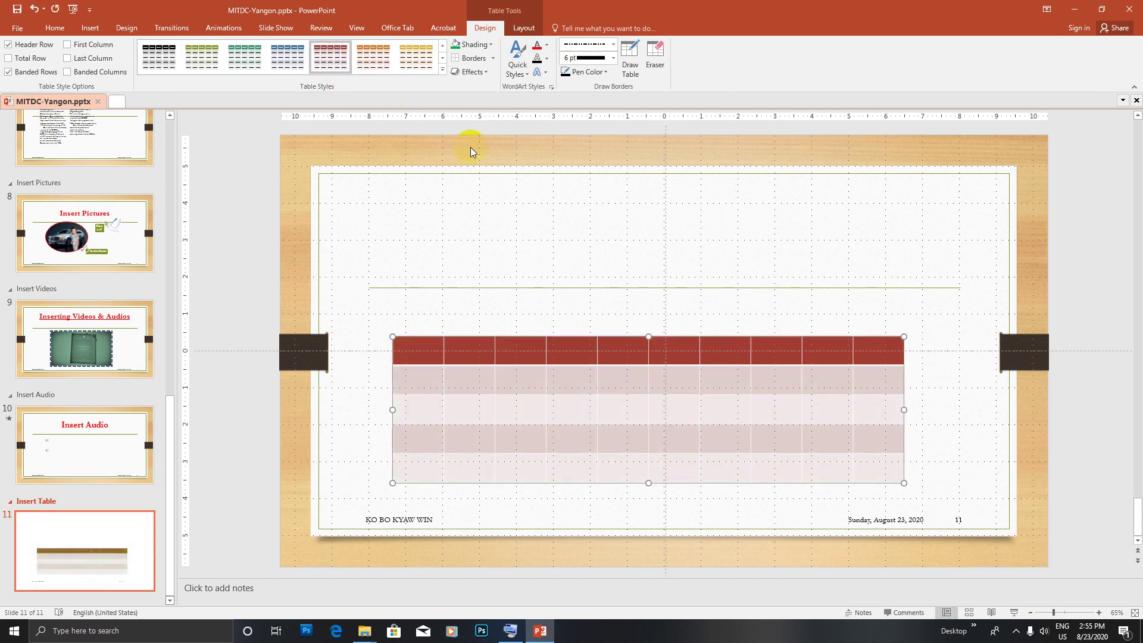
click(166, 72)
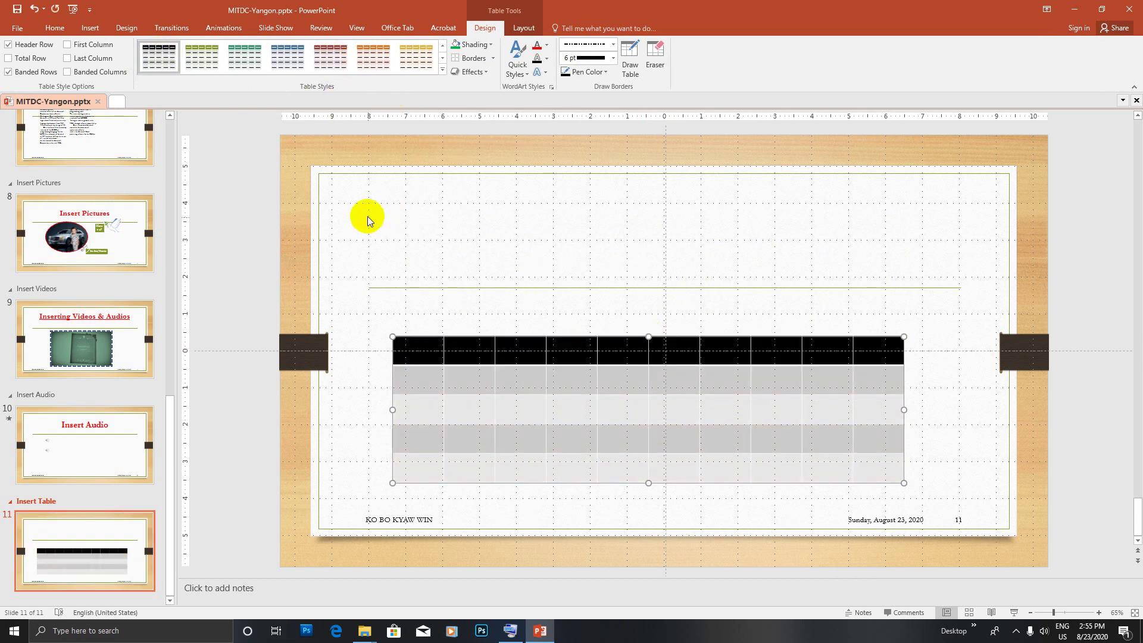
click(442, 70)
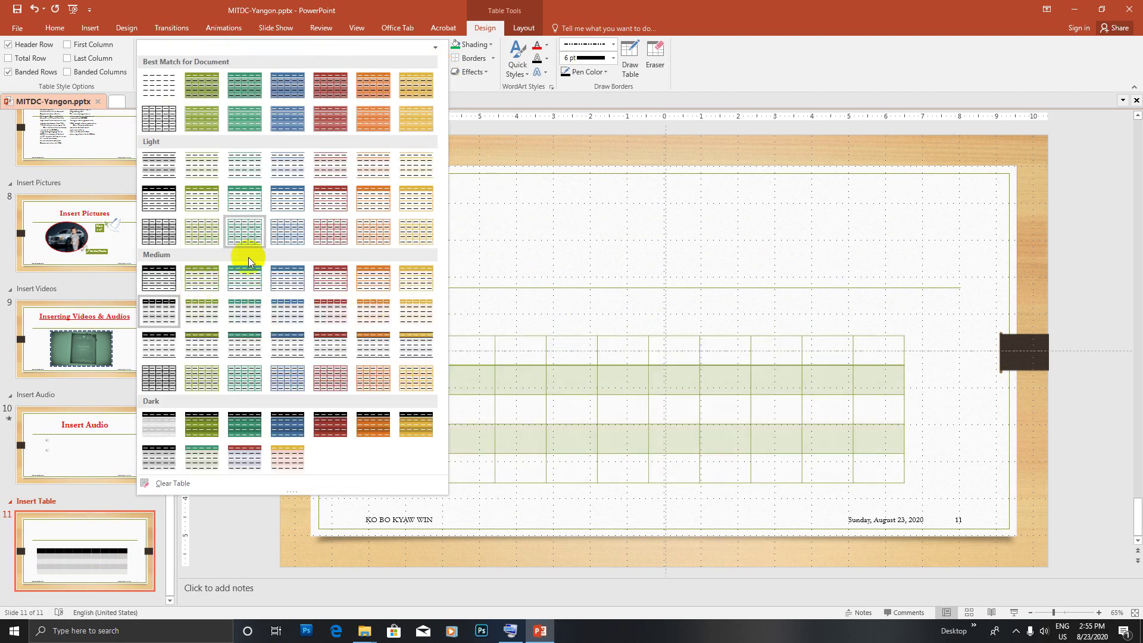
click(288, 424)
click(664, 403)
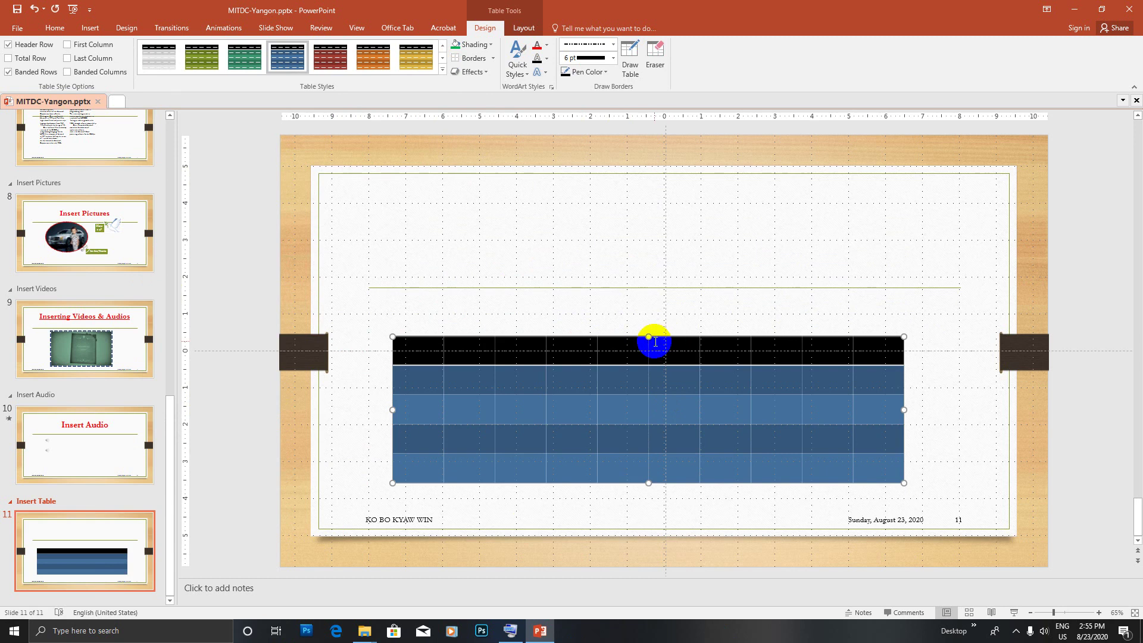
drag(648, 337, 648, 305)
Number the first column's cells 1 through 5 and select those numbered cells
click(409, 326)
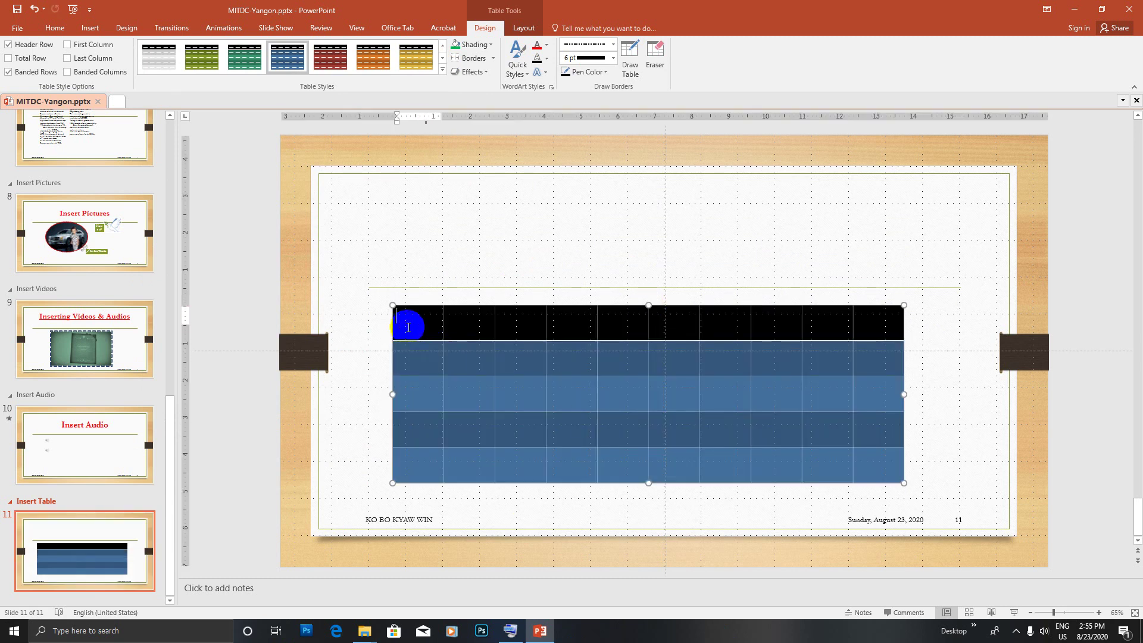
text(1)
text(2)
key(Down)
text(3)
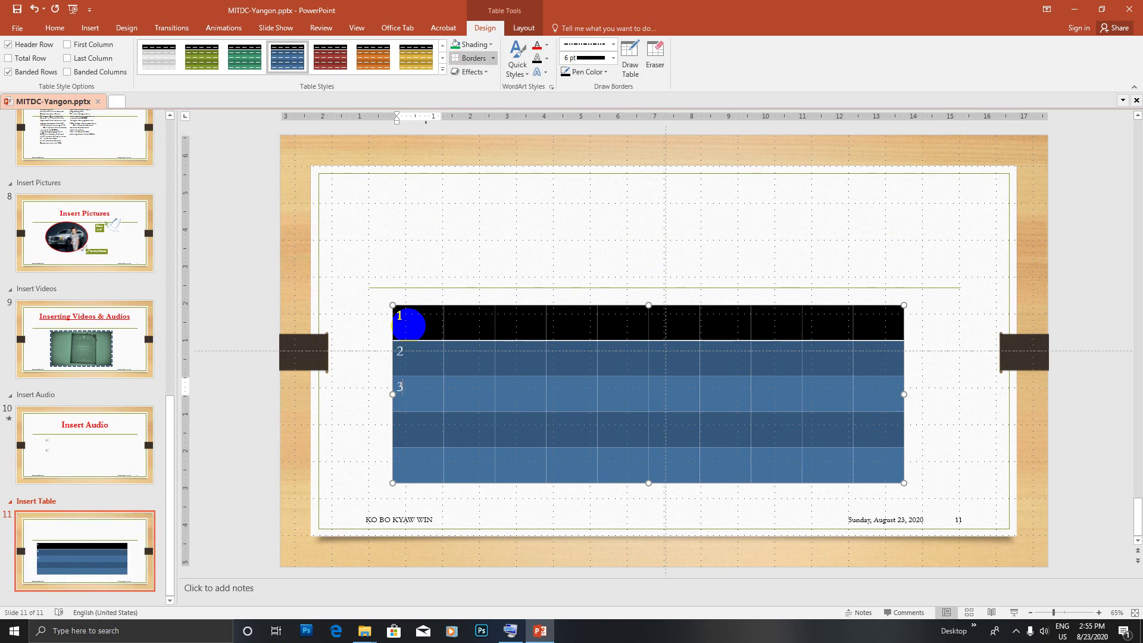
text(4)
text(5)
click(446, 322)
click(54, 28)
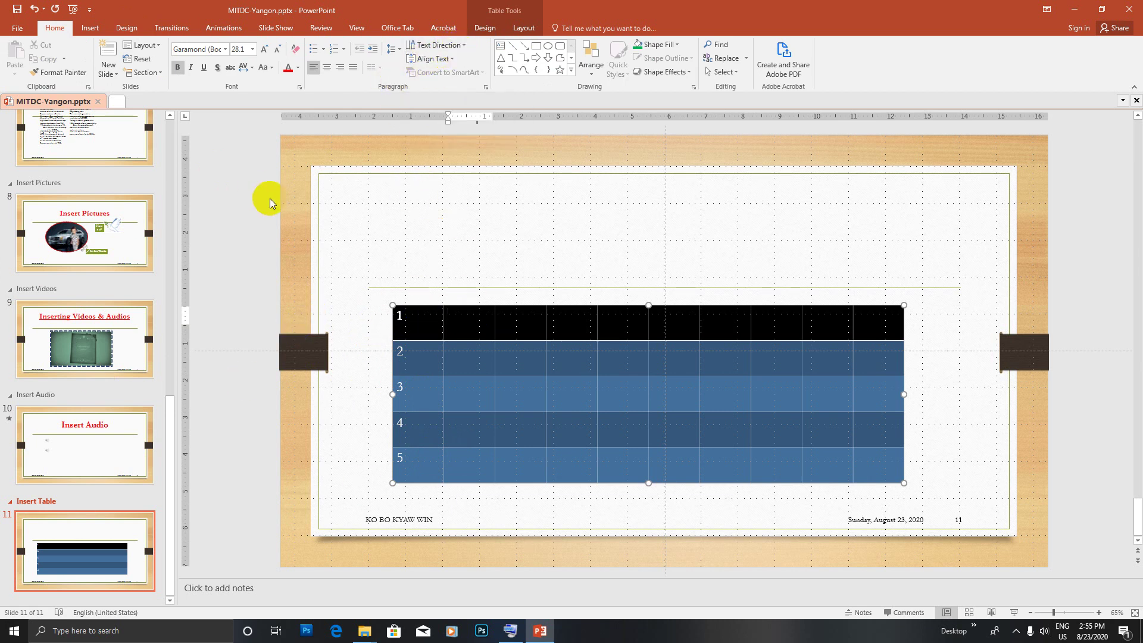
click(396, 321)
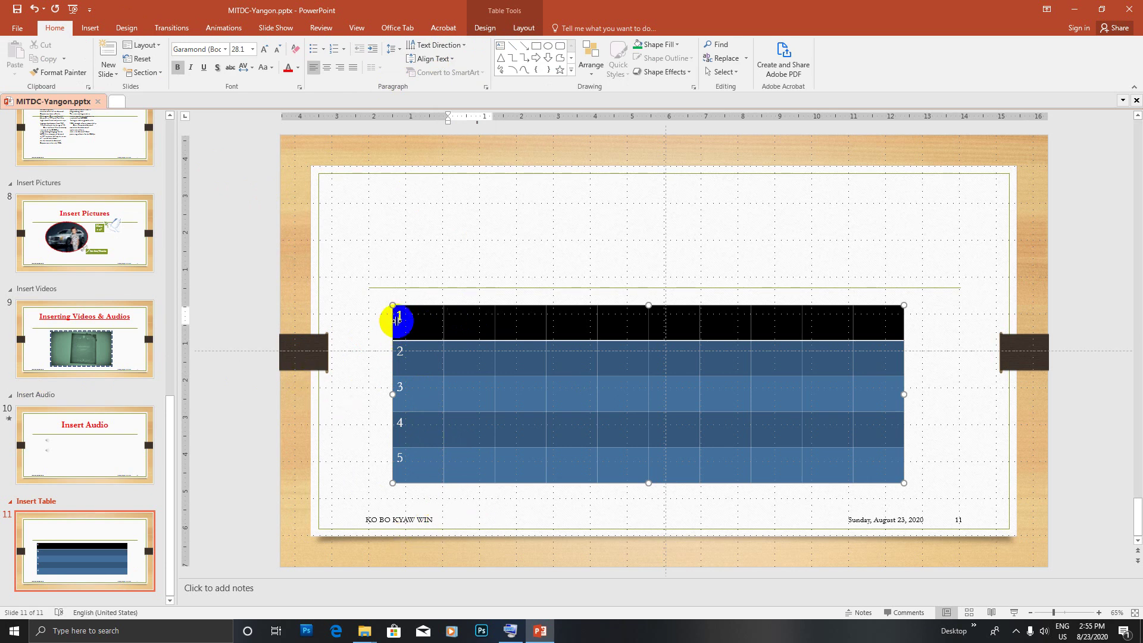
drag(400, 315, 407, 402)
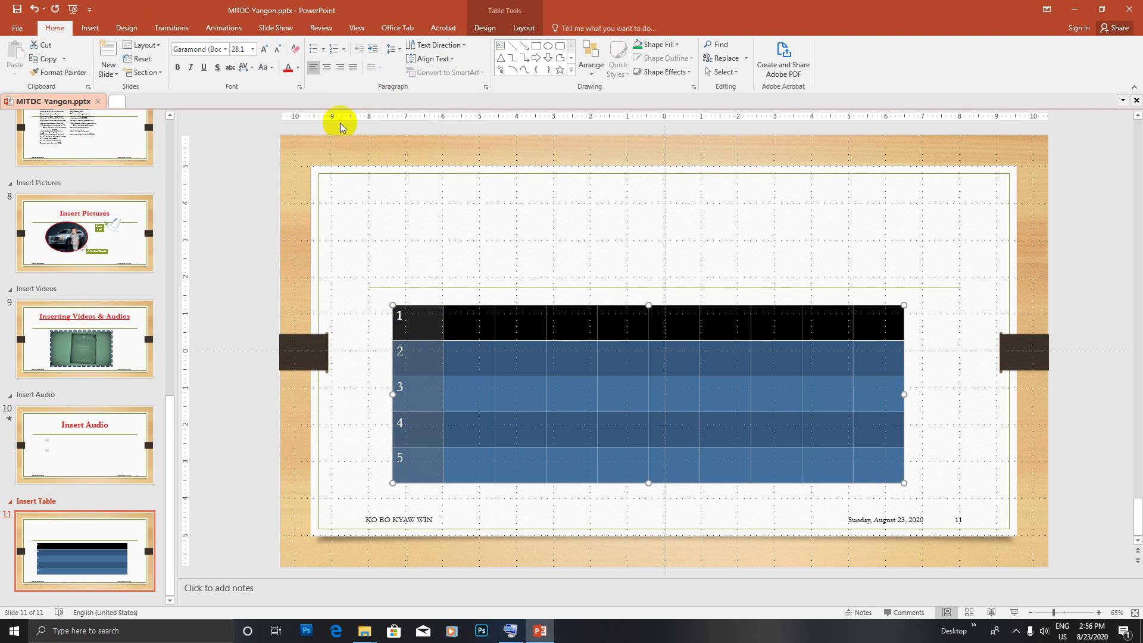
Colour the row numbers 1–5 red
click(288, 67)
click(442, 341)
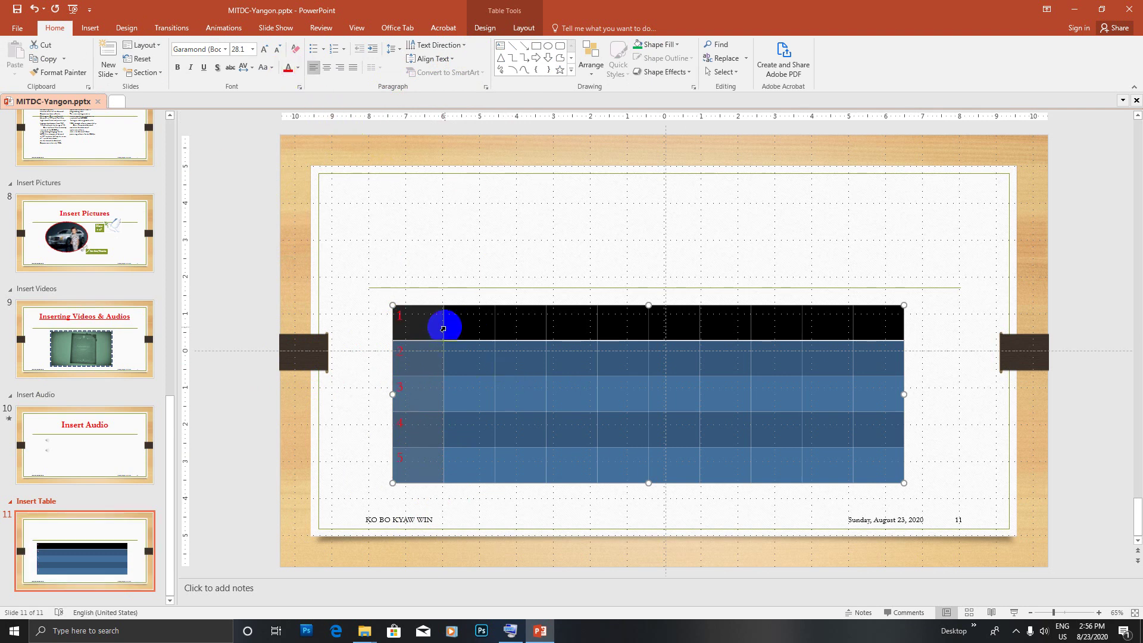
click(484, 28)
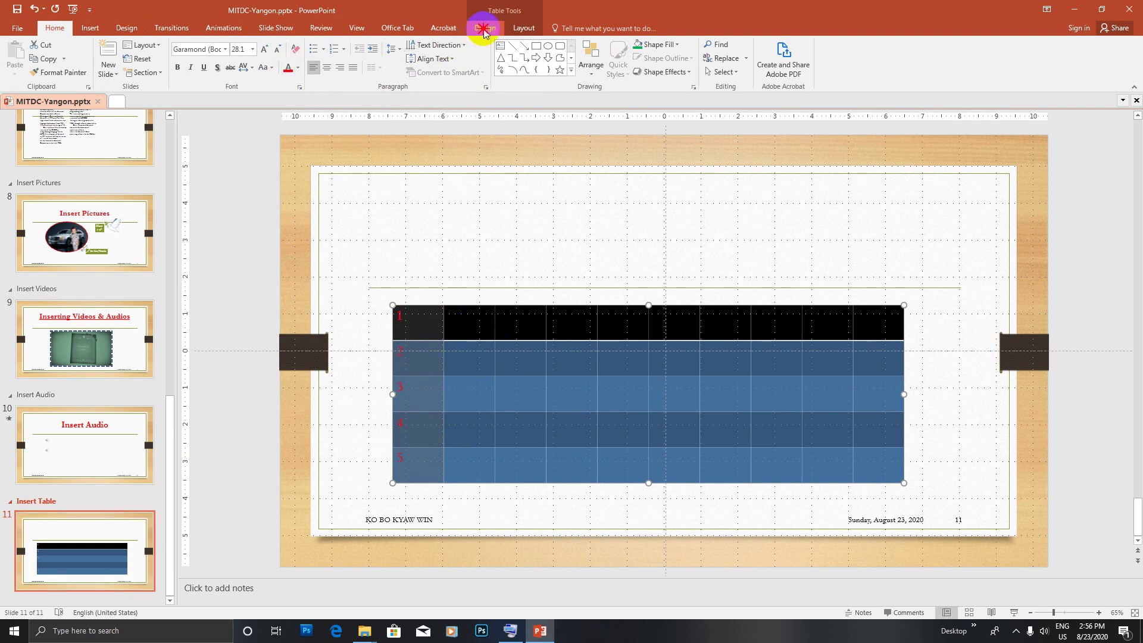
Try the plain and green table styles, then apply the orange Medium style
click(159, 57)
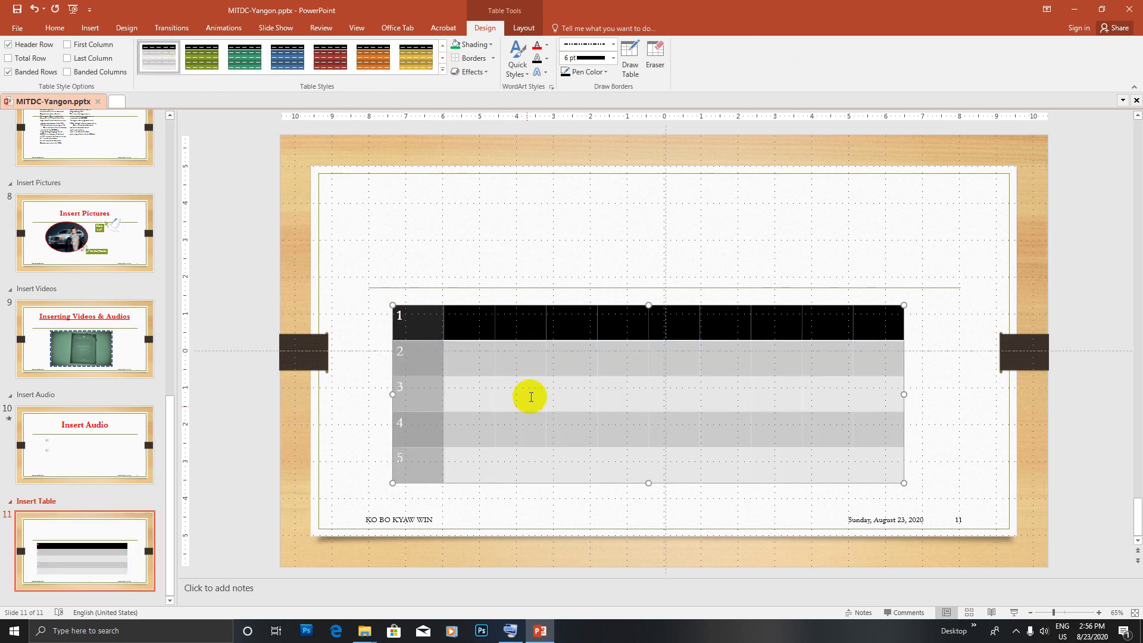
click(442, 70)
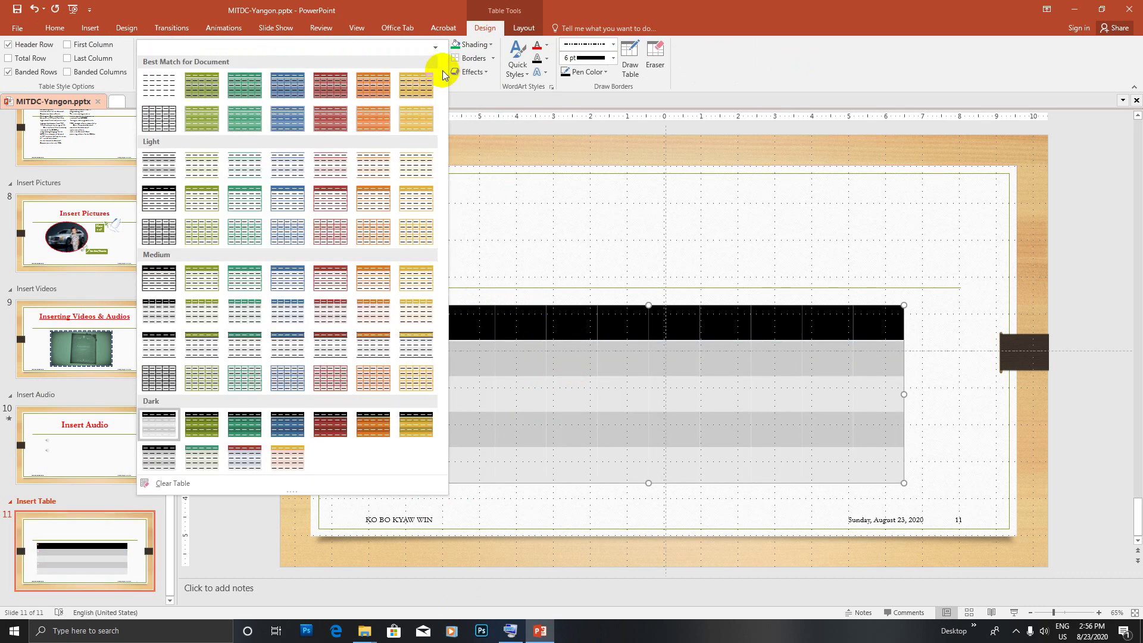
click(160, 85)
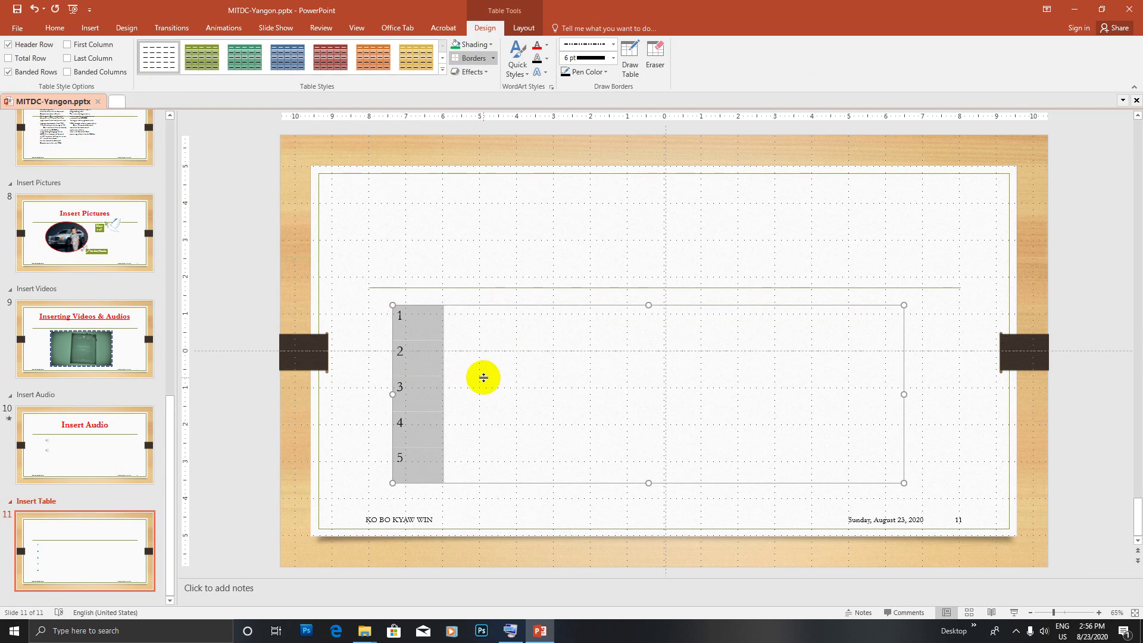
click(245, 57)
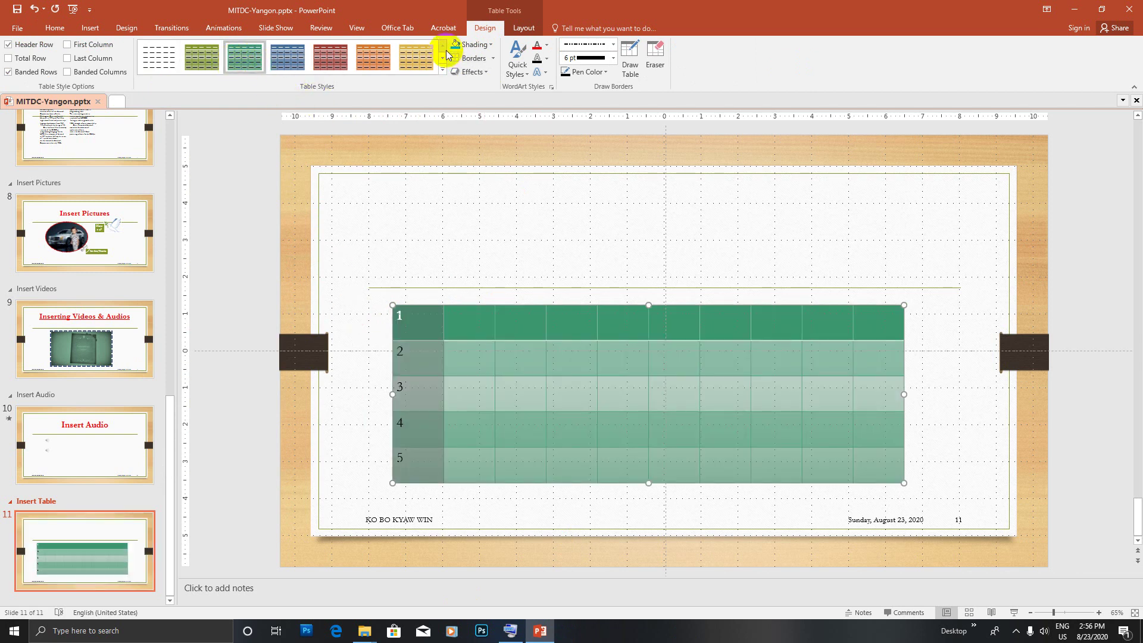
click(444, 70)
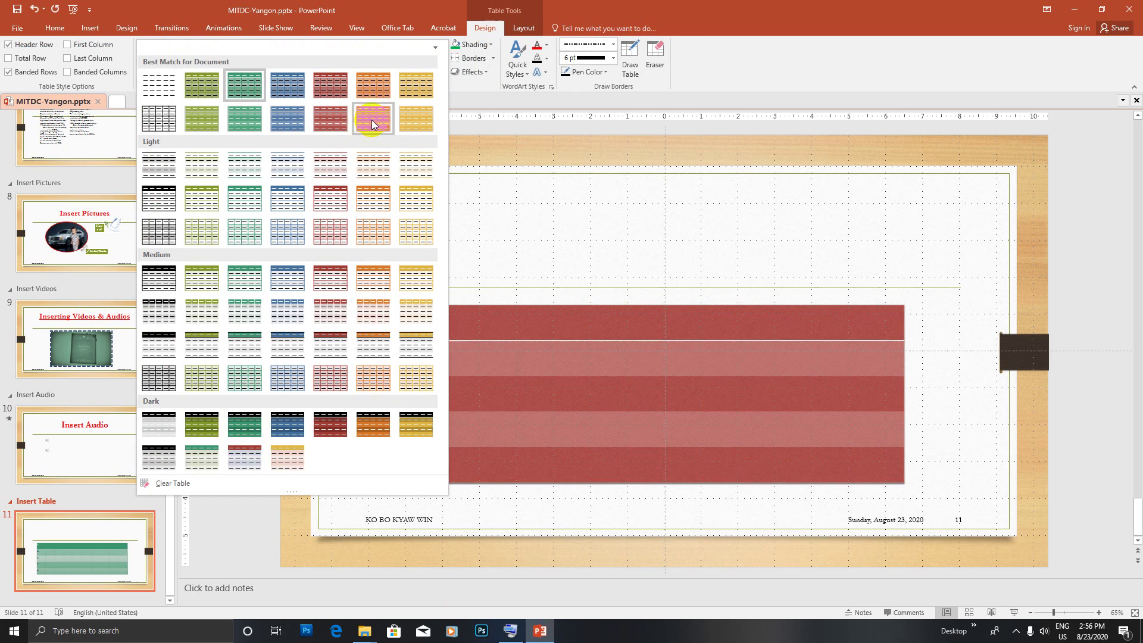
click(371, 120)
Clear the column selection with the caret in row 2 and show Table Layout commands
click(557, 349)
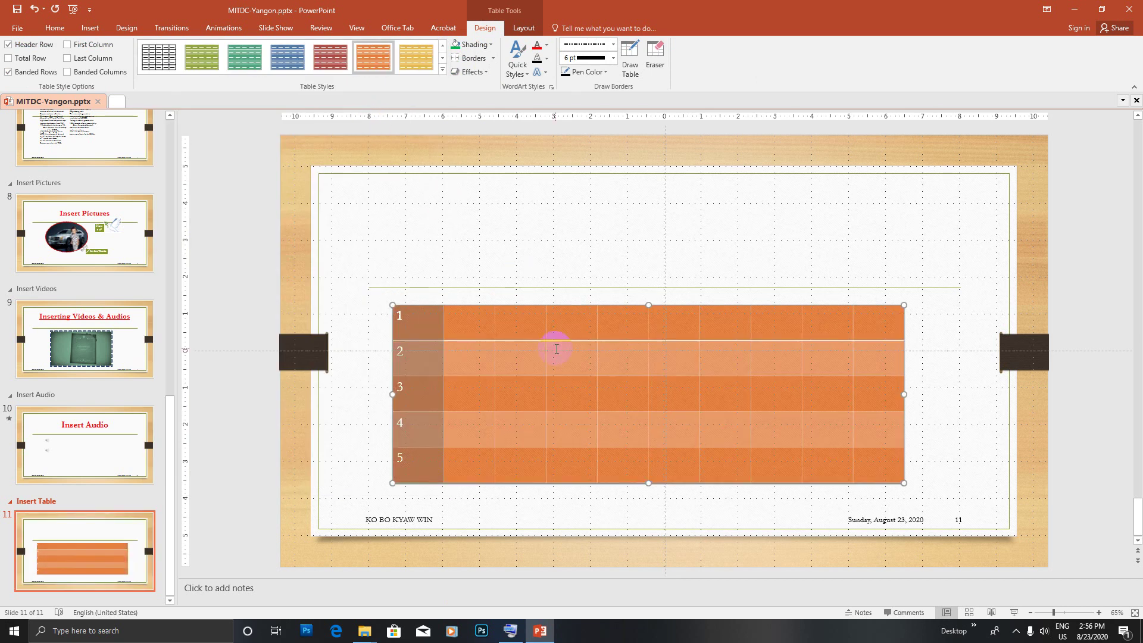
click(472, 362)
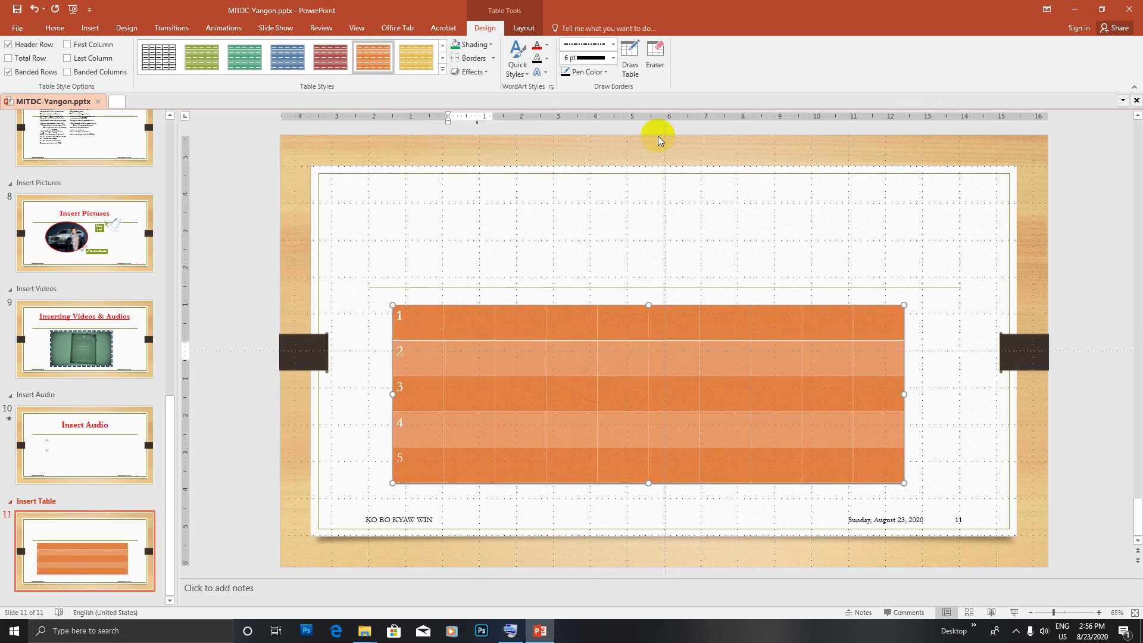
click(203, 50)
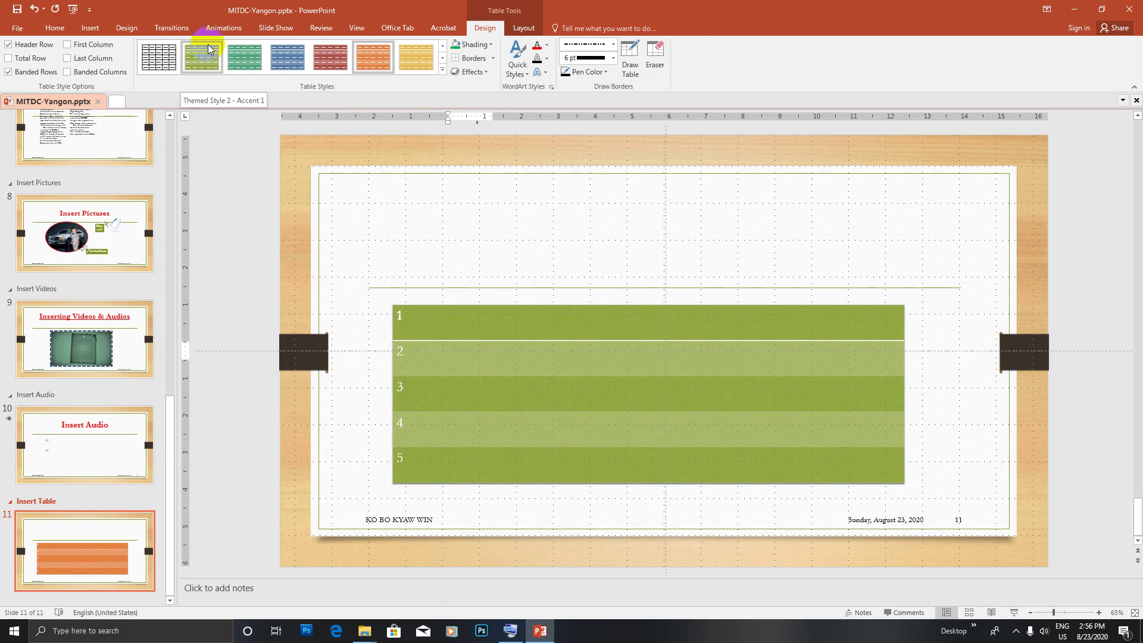
click(524, 28)
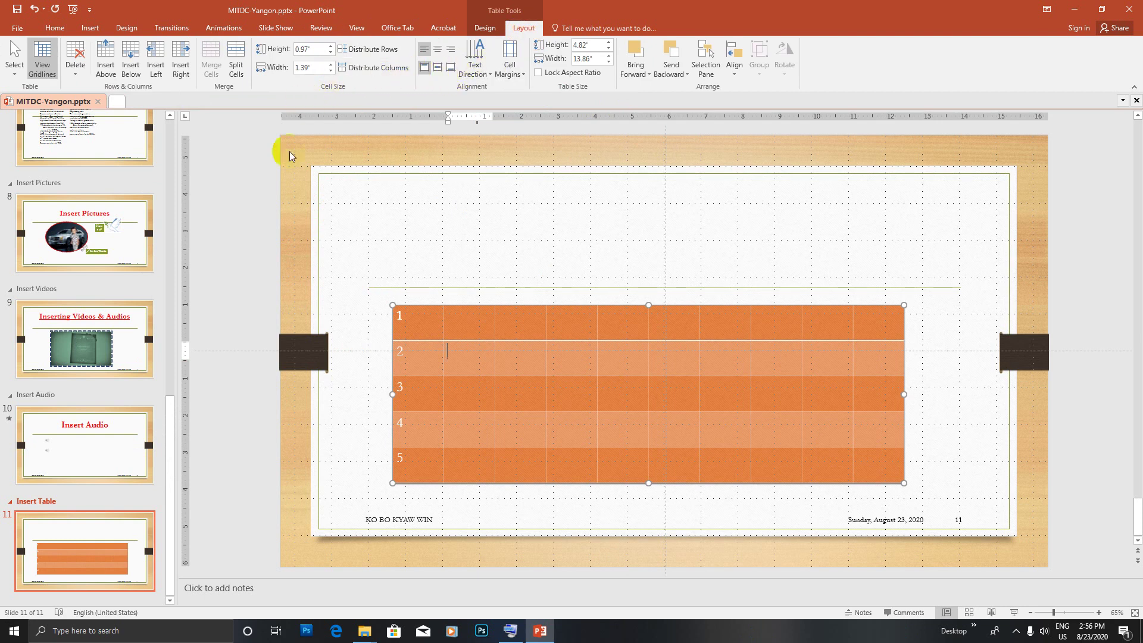
Merge the top row into one cell and delete its number 1
click(384, 325)
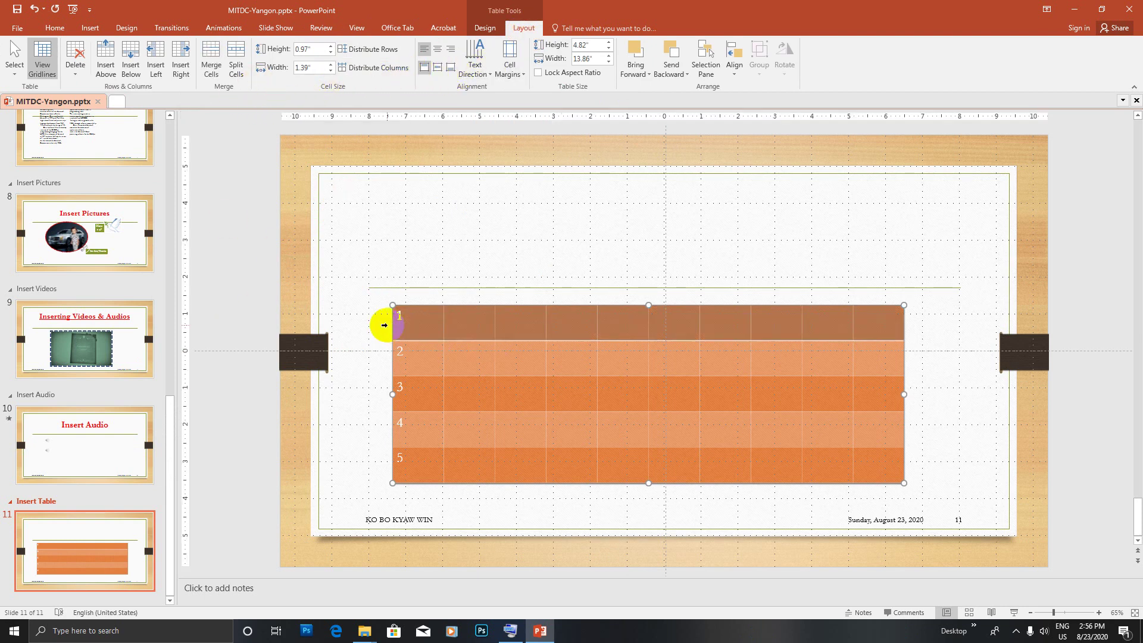
click(210, 60)
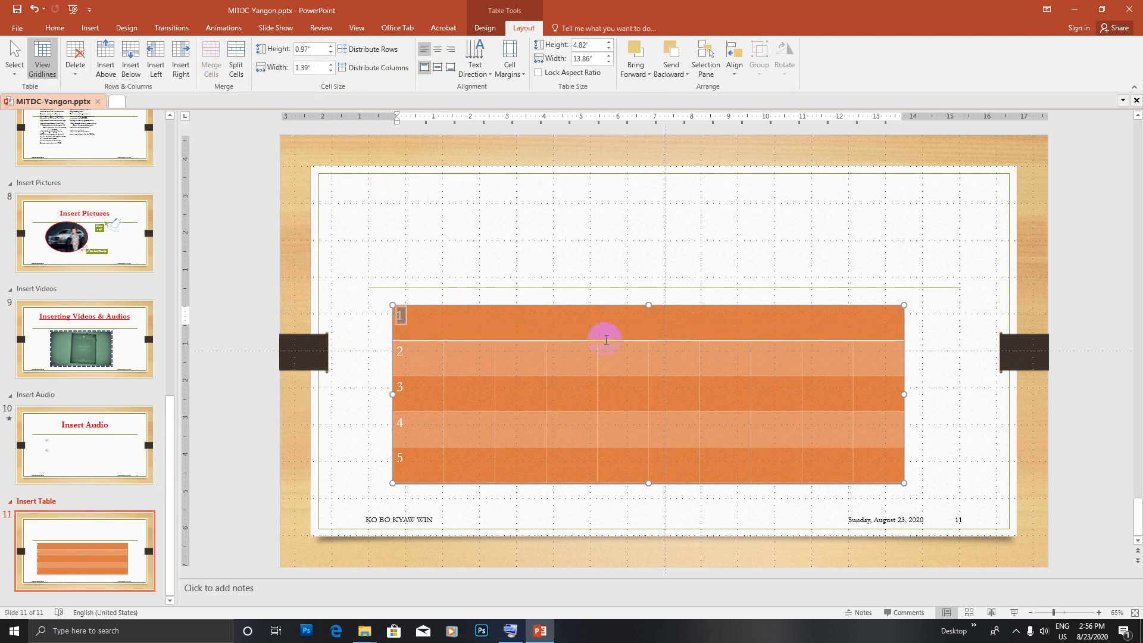
click(436, 313)
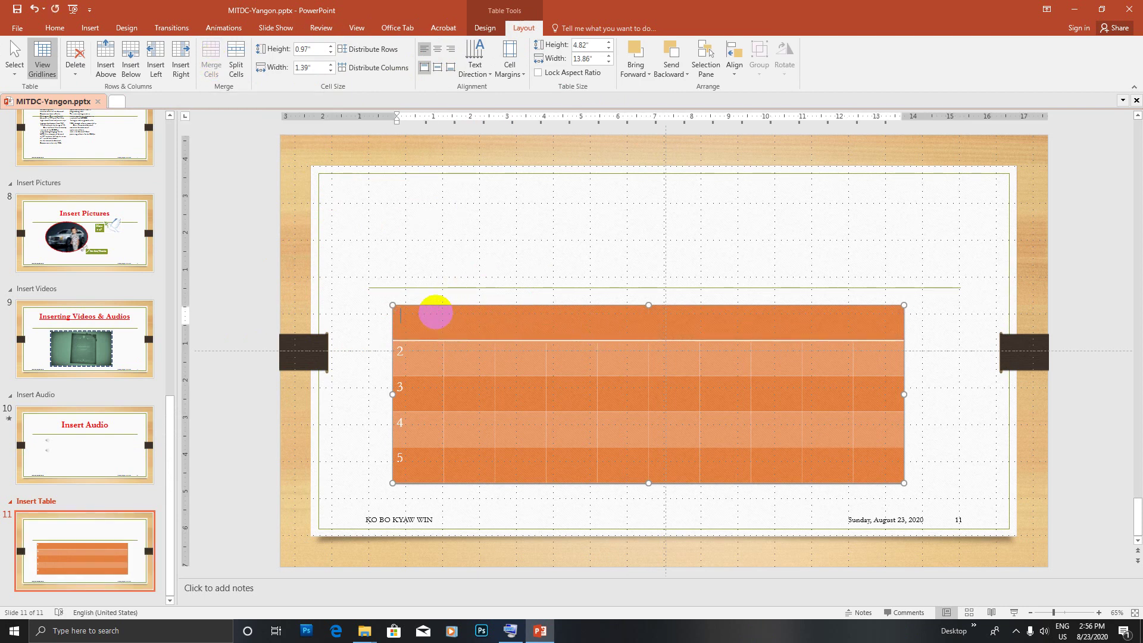
key(BackSpace)
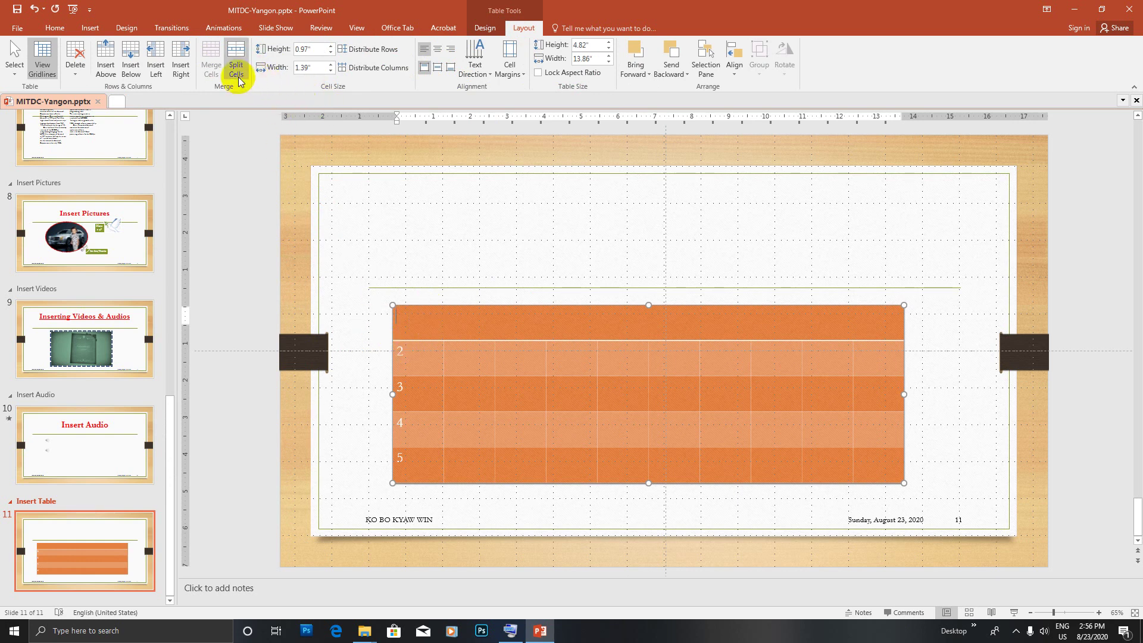
Split row 3's first cell into two columns
click(424, 394)
click(236, 60)
click(600, 302)
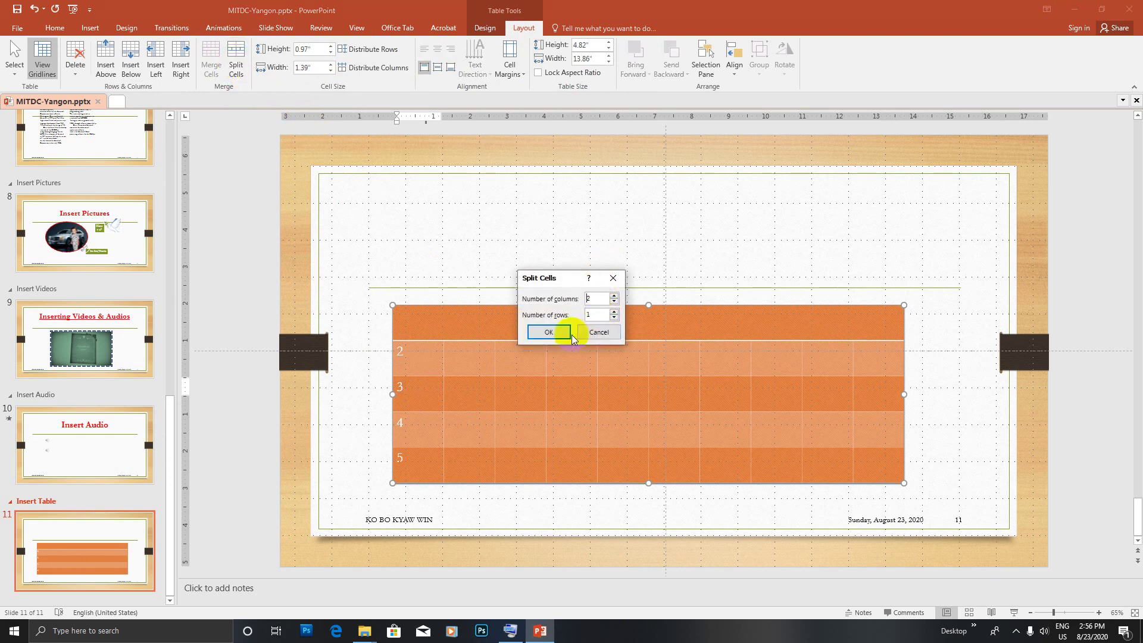
click(548, 332)
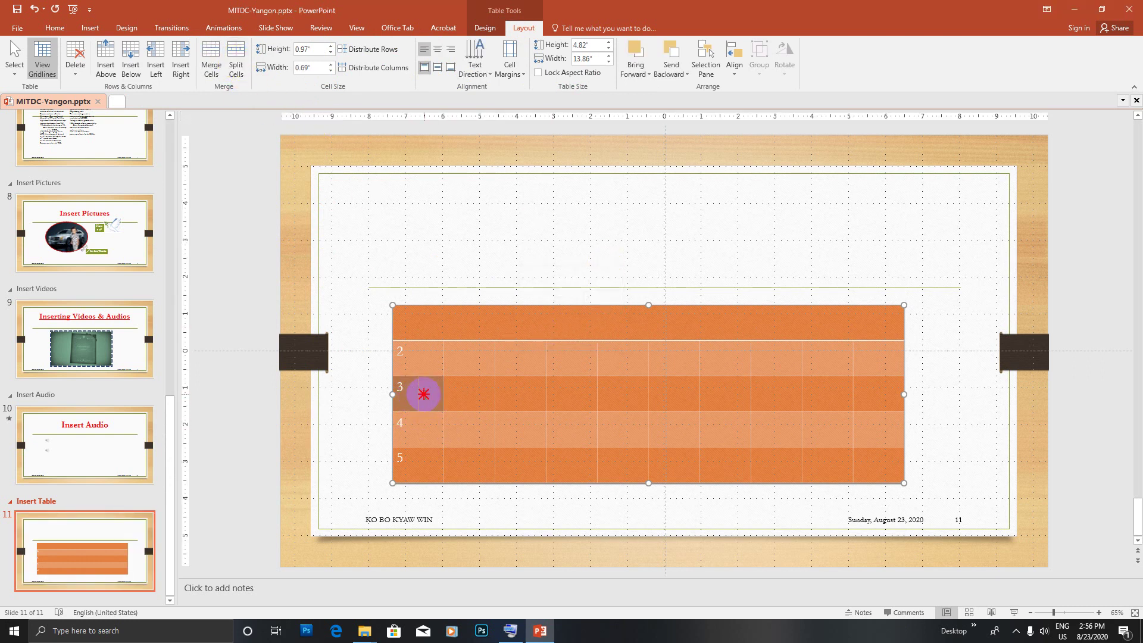
click(423, 393)
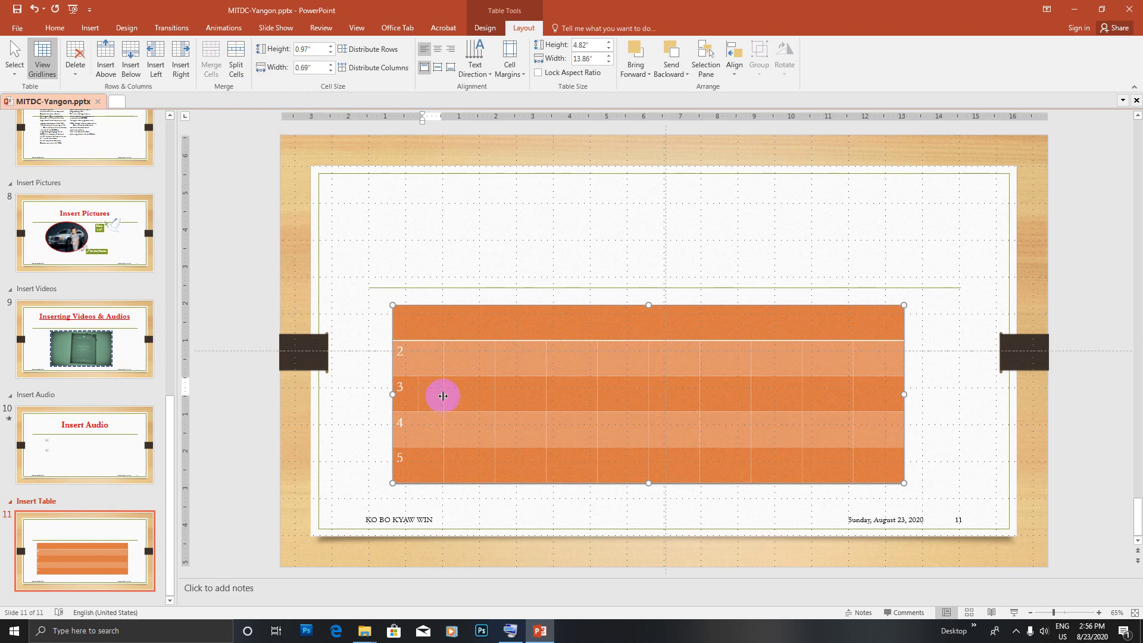
Split the merged top cell into two header columns
click(636, 321)
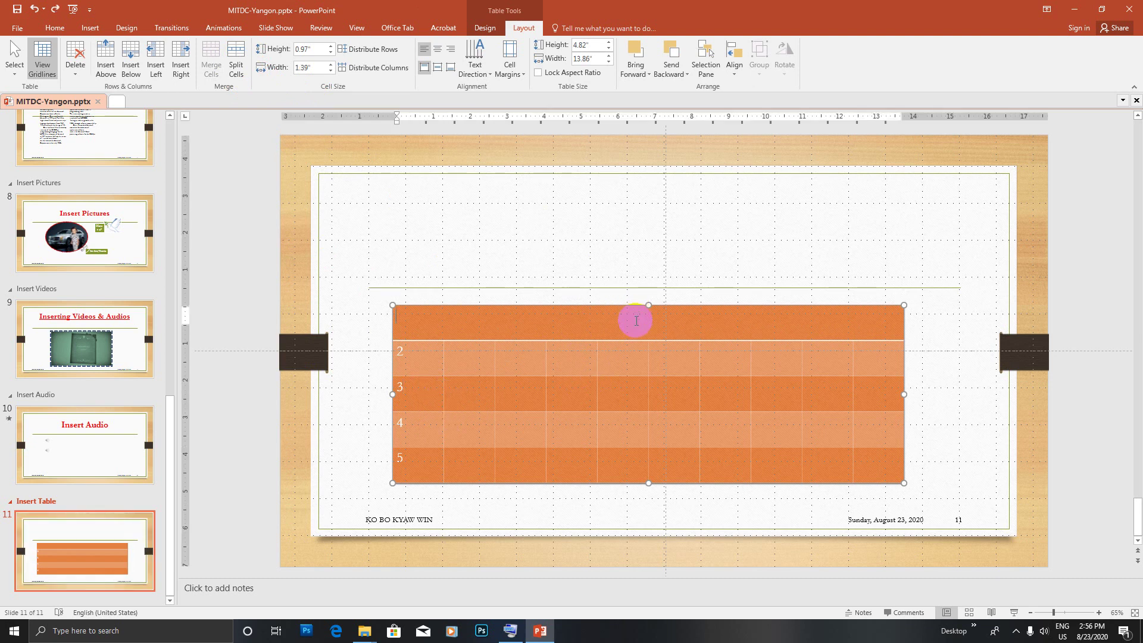
click(236, 58)
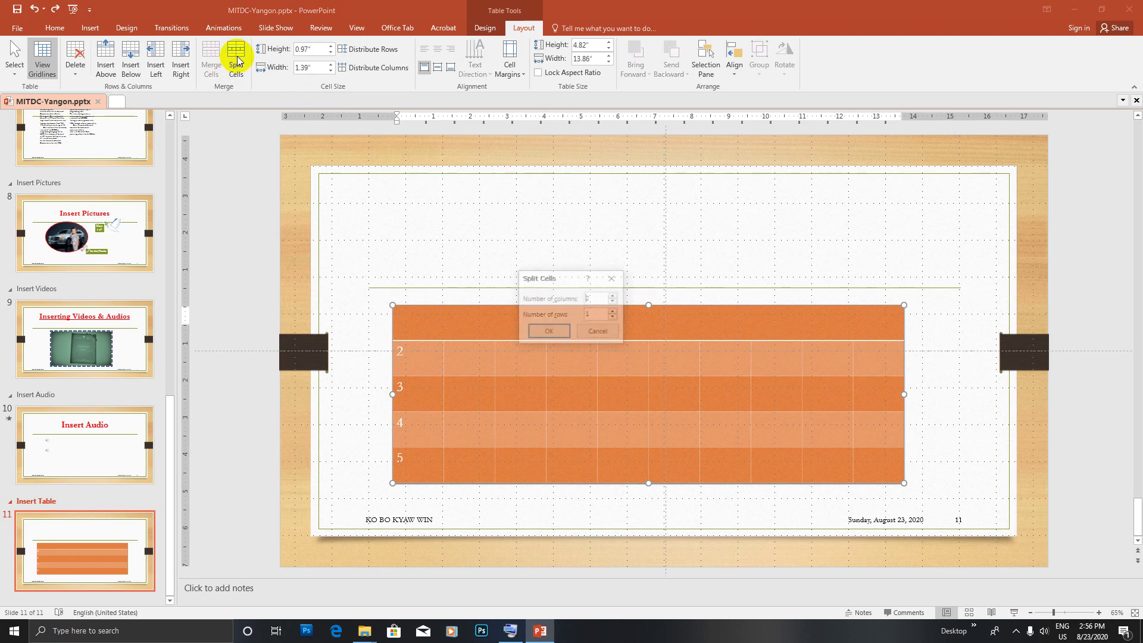
click(595, 299)
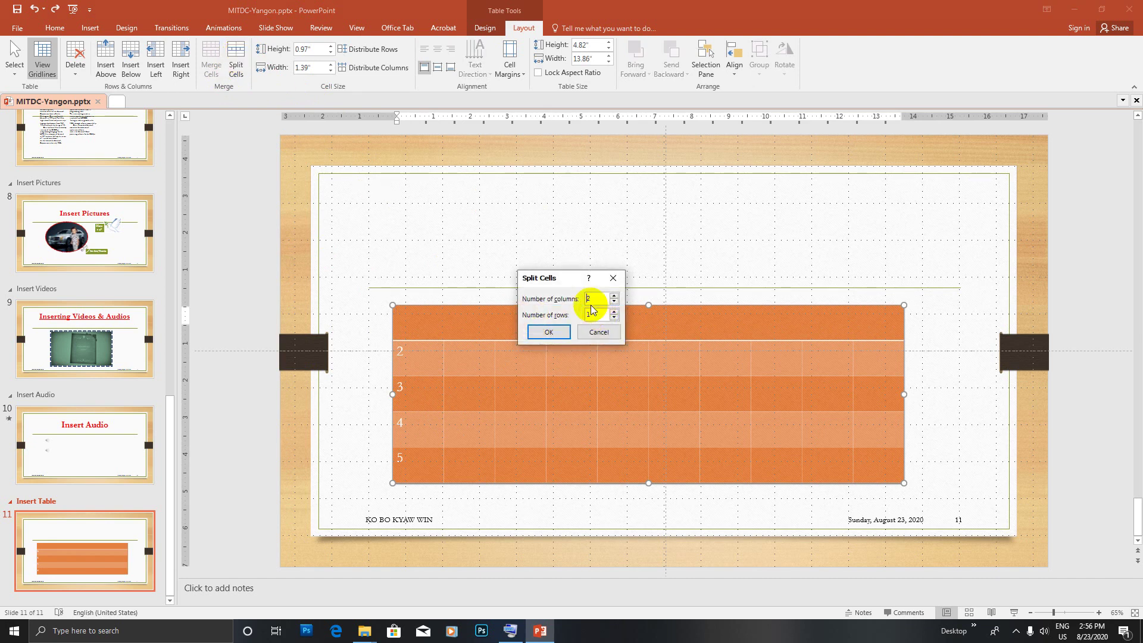
click(550, 331)
click(709, 324)
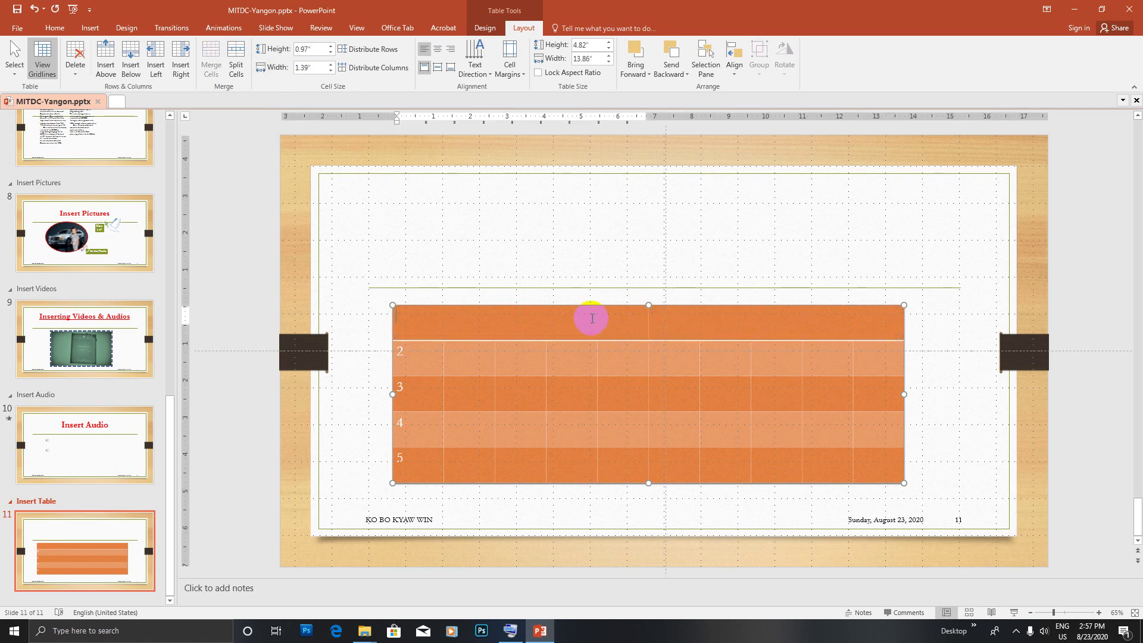
Type 'MITDC_yan' in the left header cell and 'Computer Training Center' in the right, then select the header row
click(691, 324)
click(488, 325)
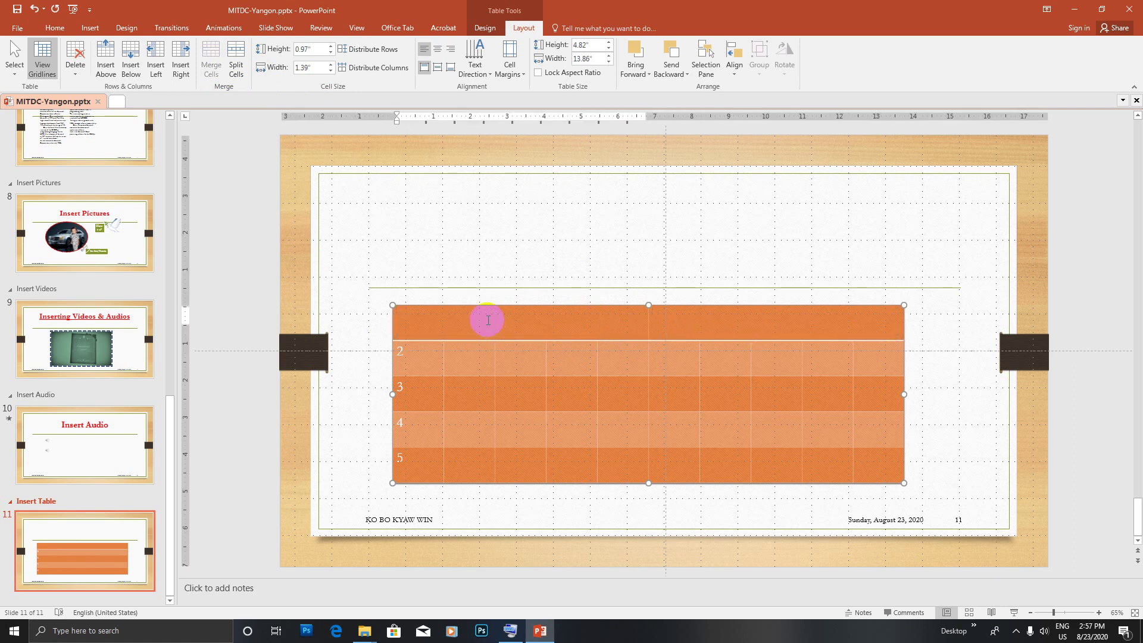
text(MITDC_yangon)
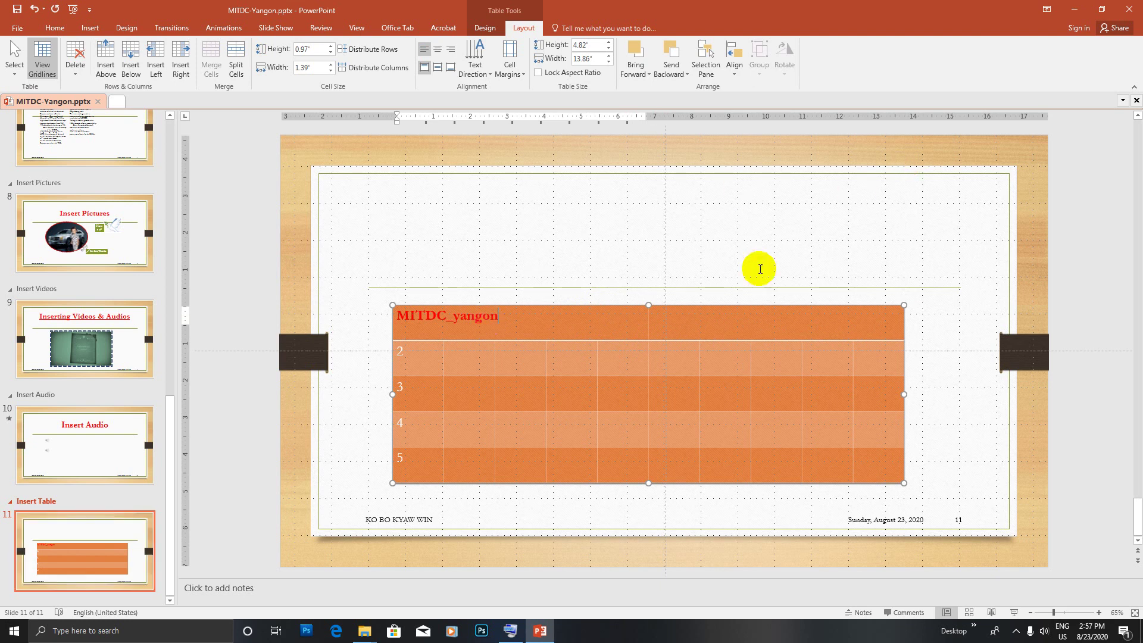
click(678, 320)
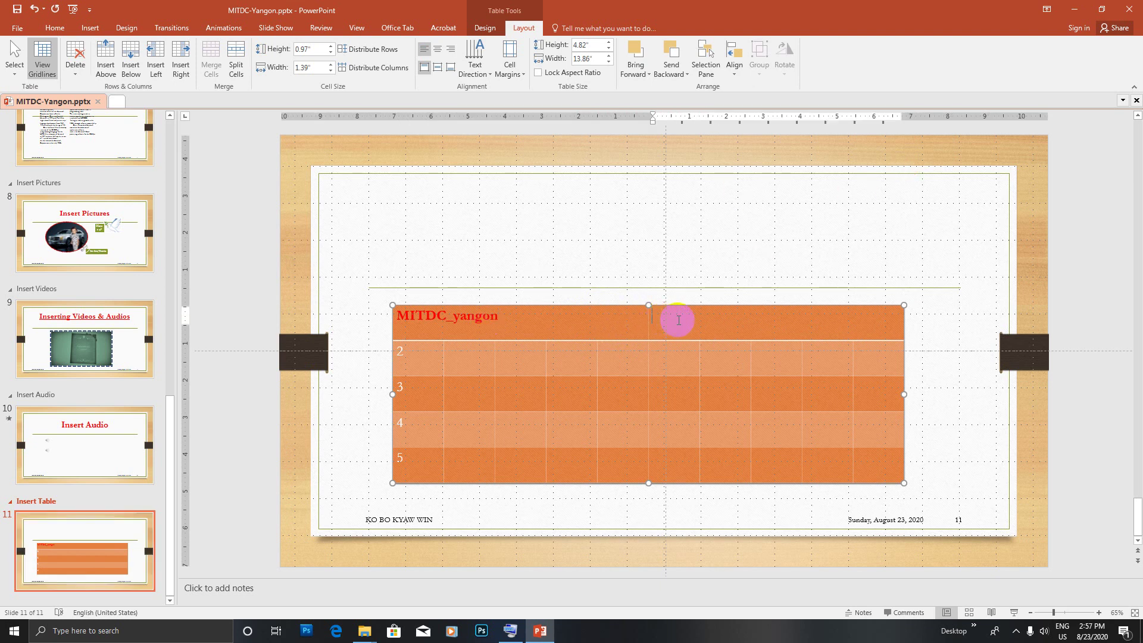
text(Com)
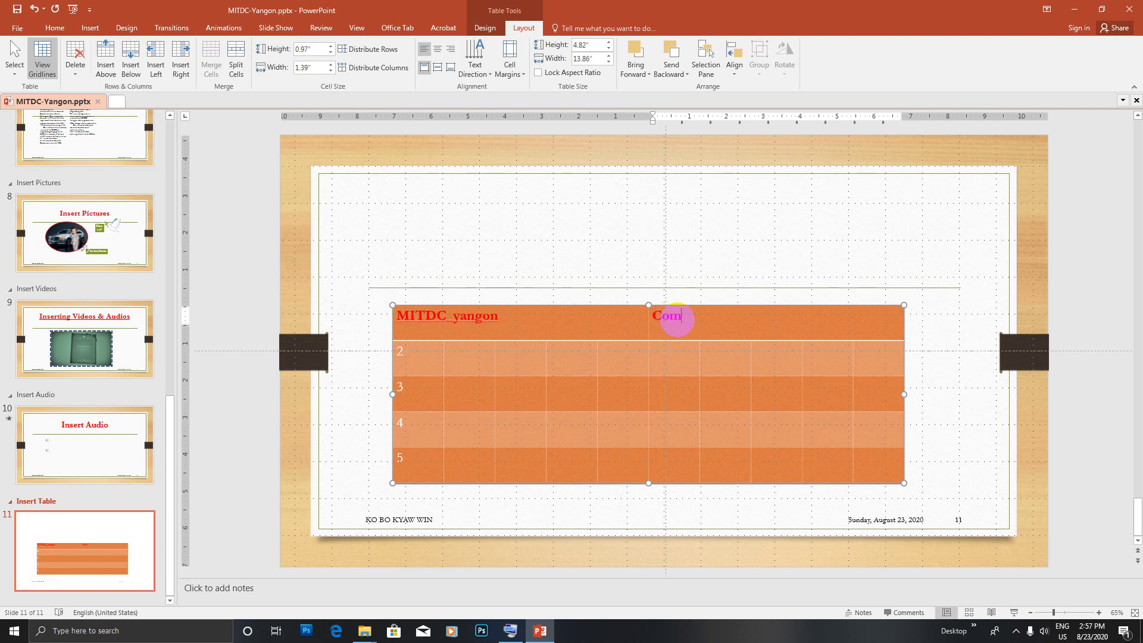
text(put)
text(er Tra)
text(ining)
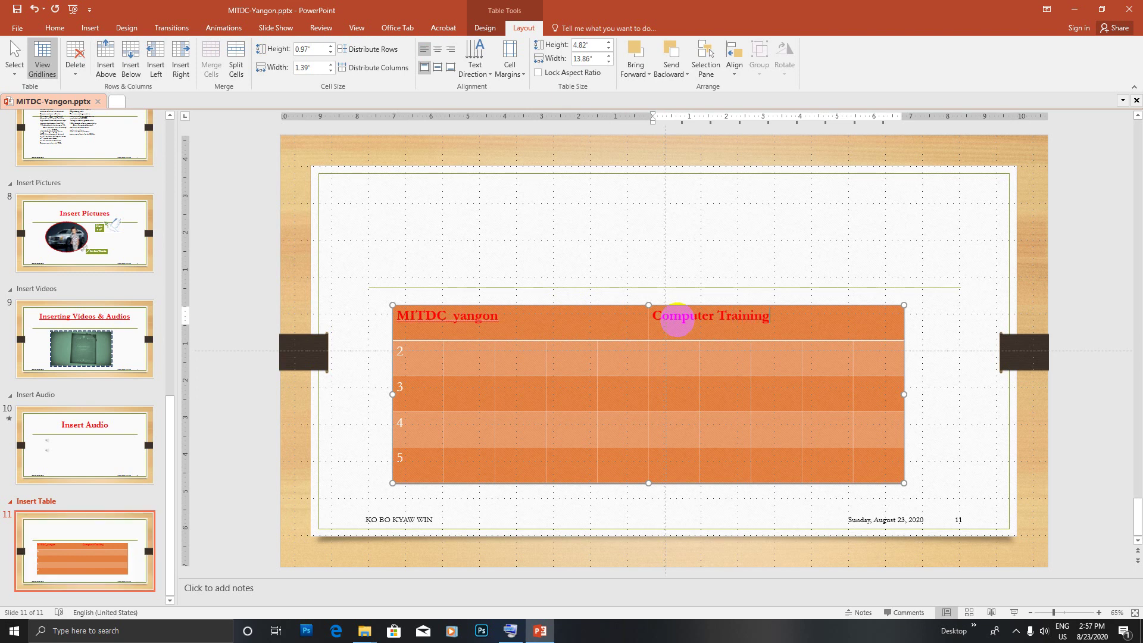
text( Cente)
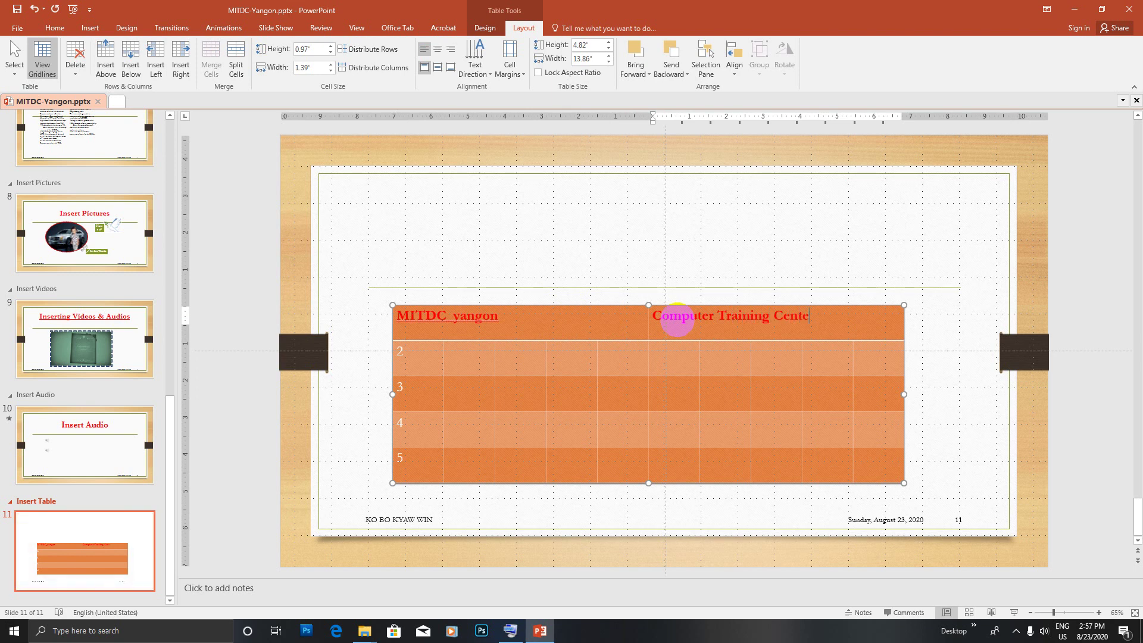
text(r)
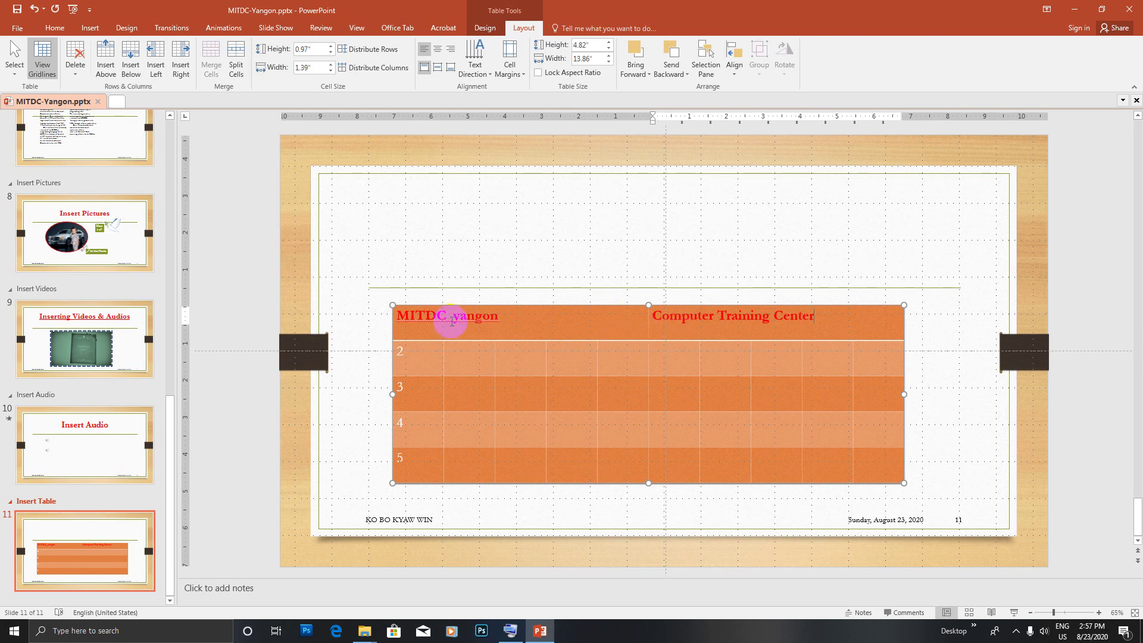
click(384, 321)
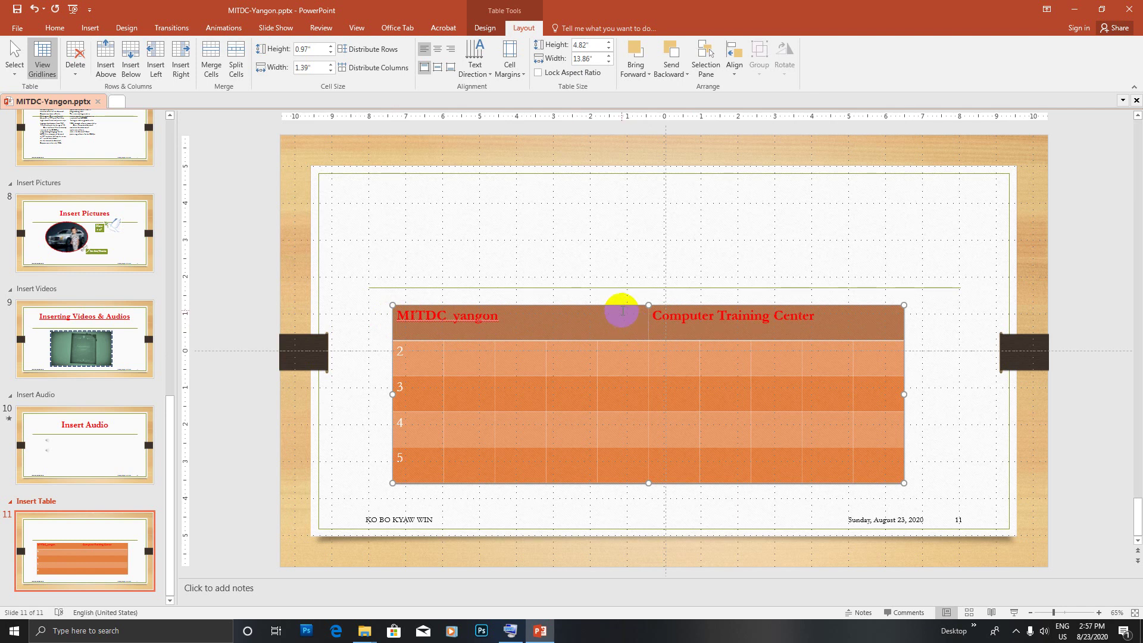
Centre the header text horizontally and make it white
click(438, 51)
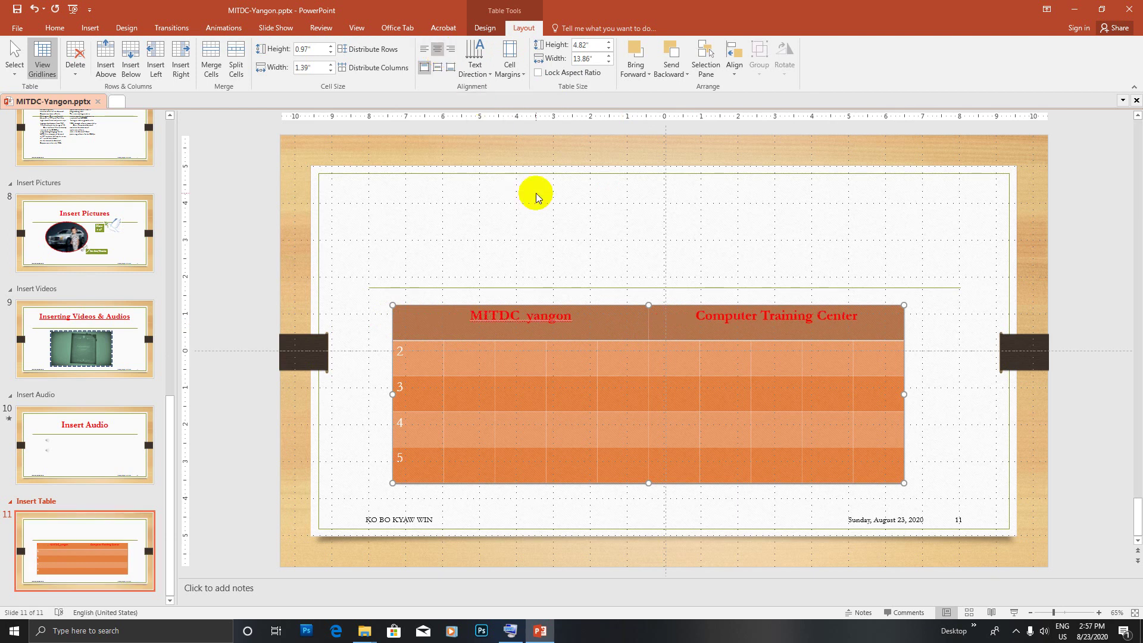
click(55, 28)
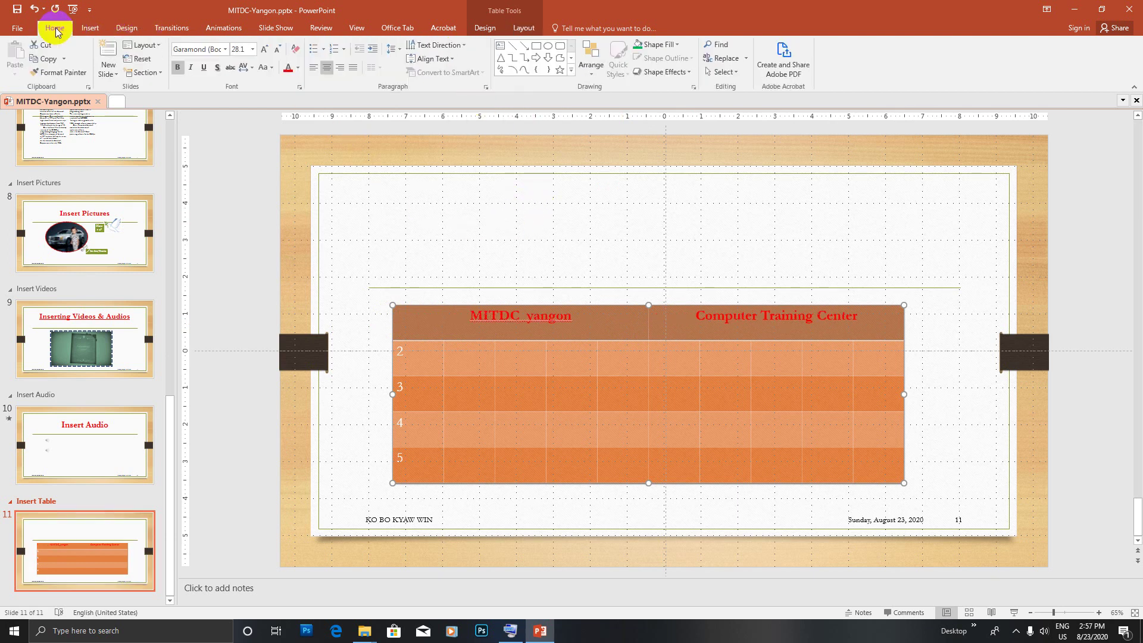
click(298, 68)
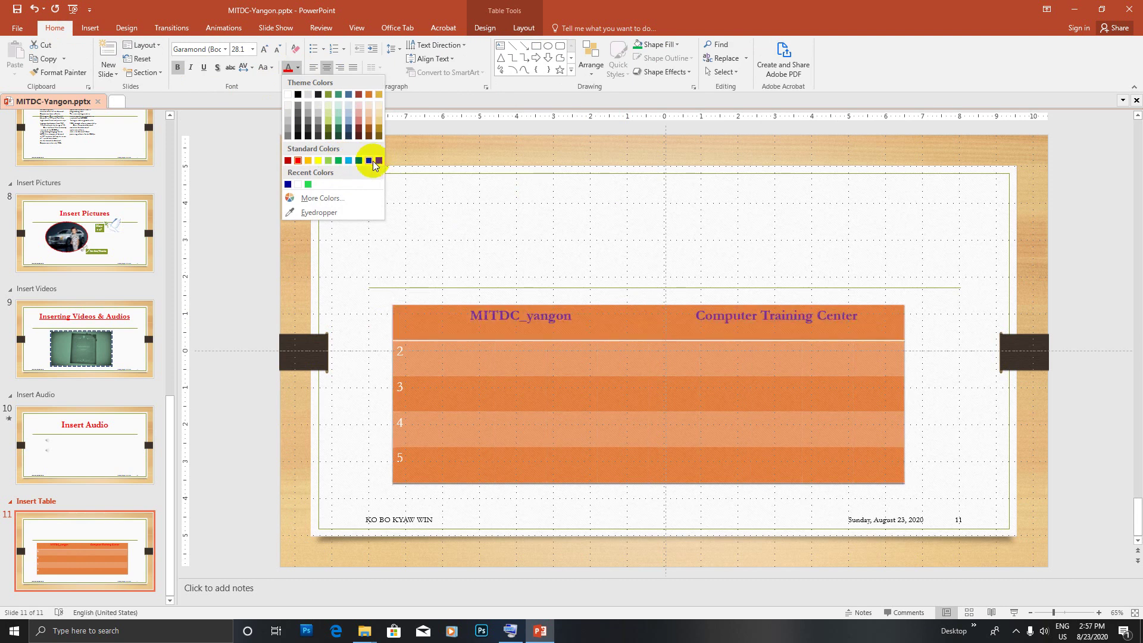
click(288, 96)
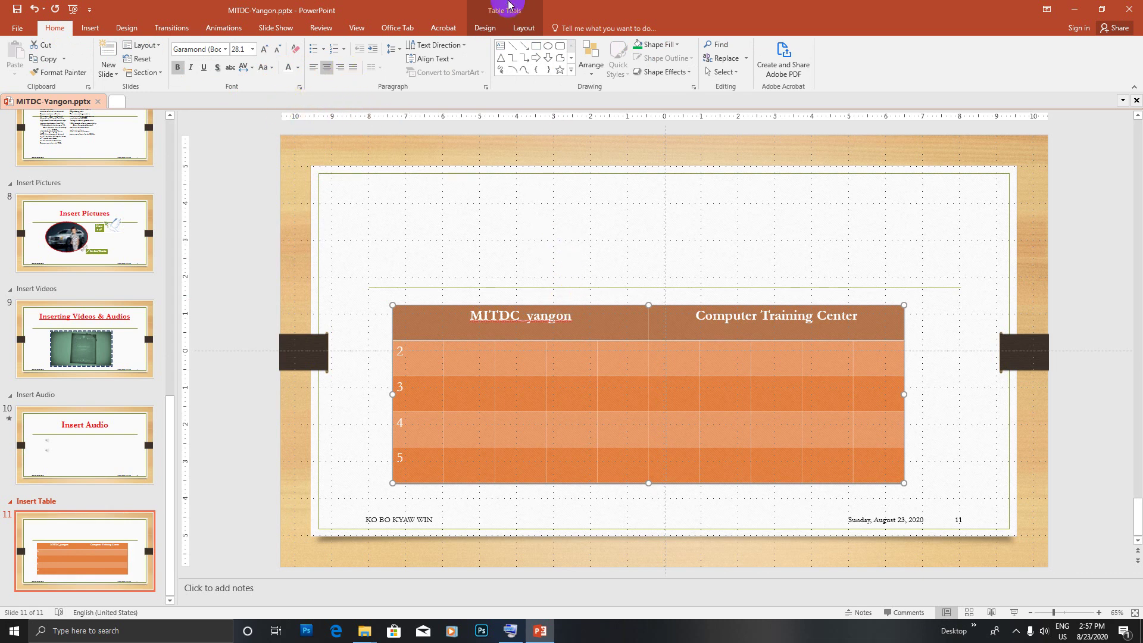
Centre the header text vertically in its cells and underline it
click(521, 29)
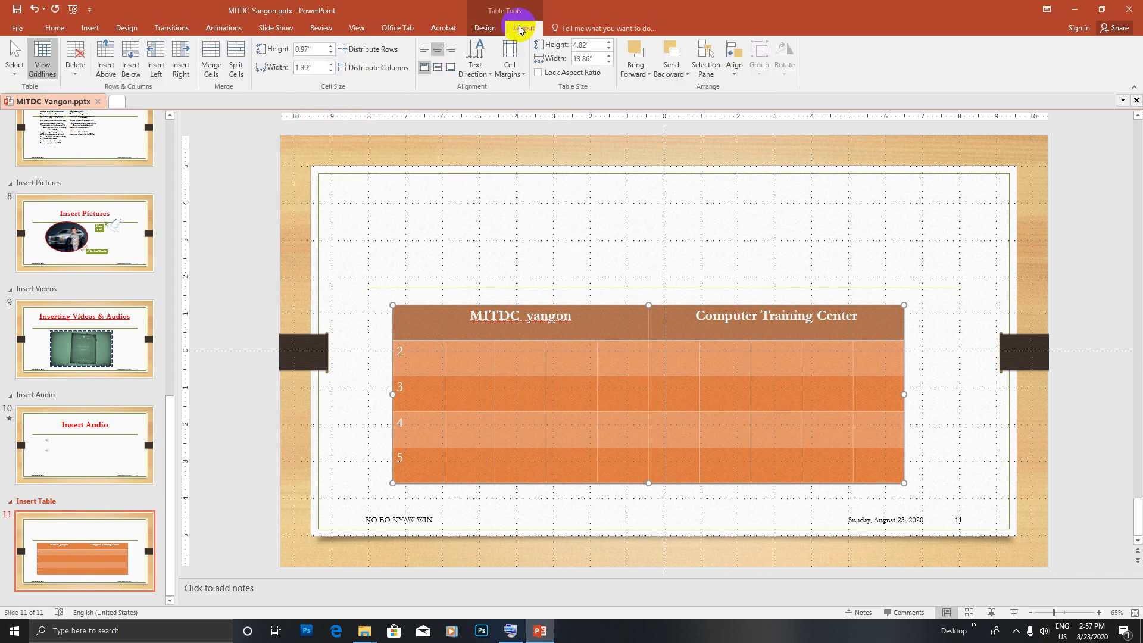
click(436, 68)
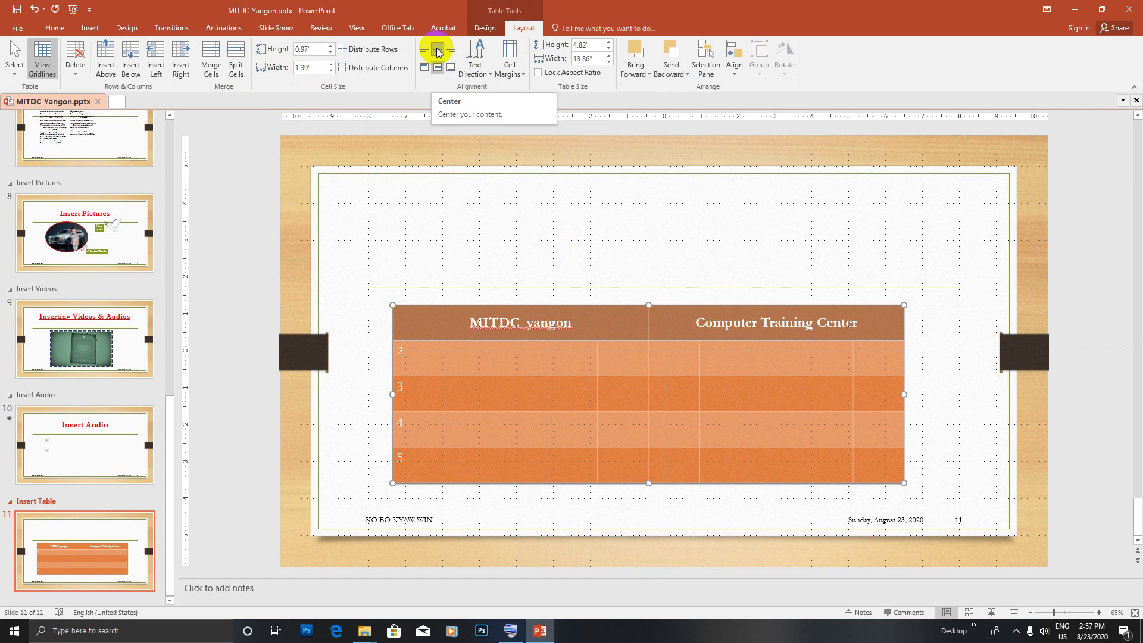
click(438, 52)
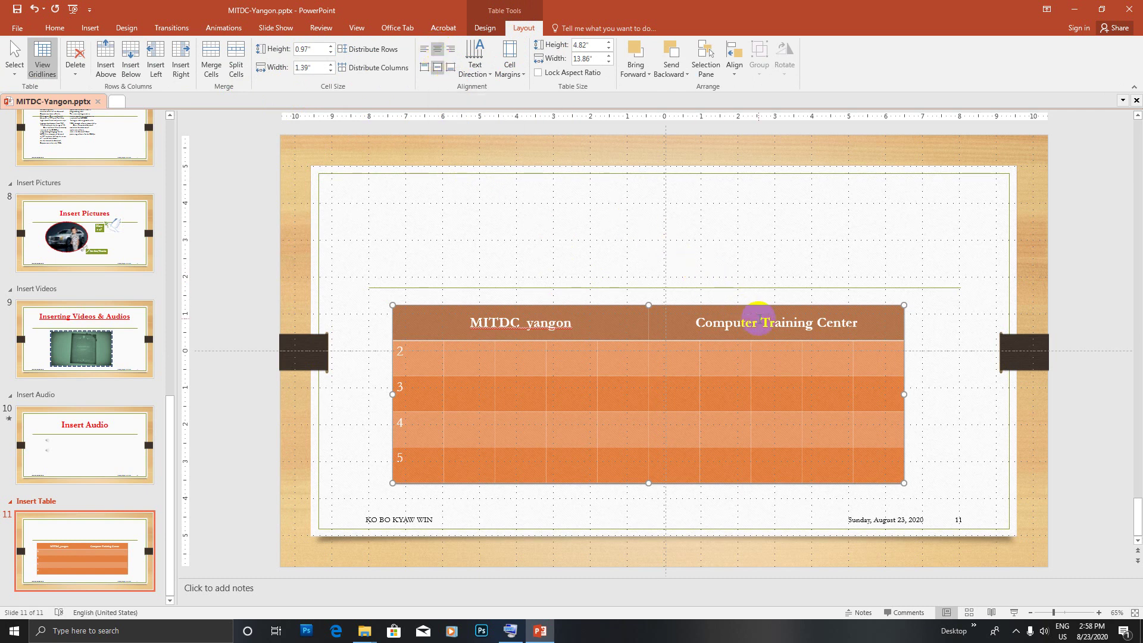
click(477, 367)
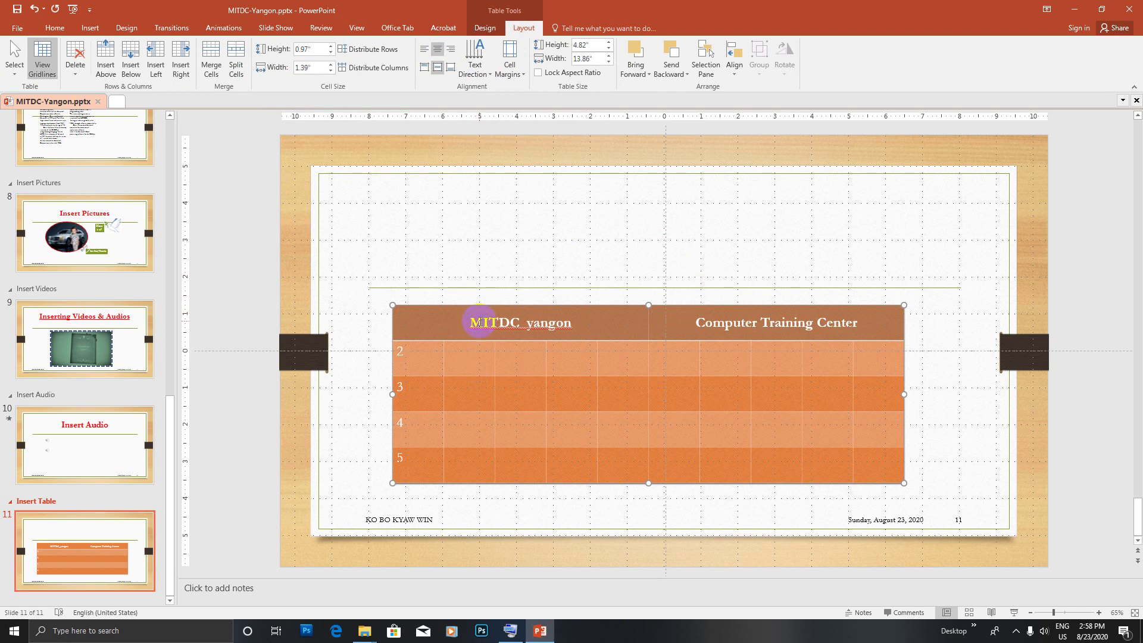
click(70, 28)
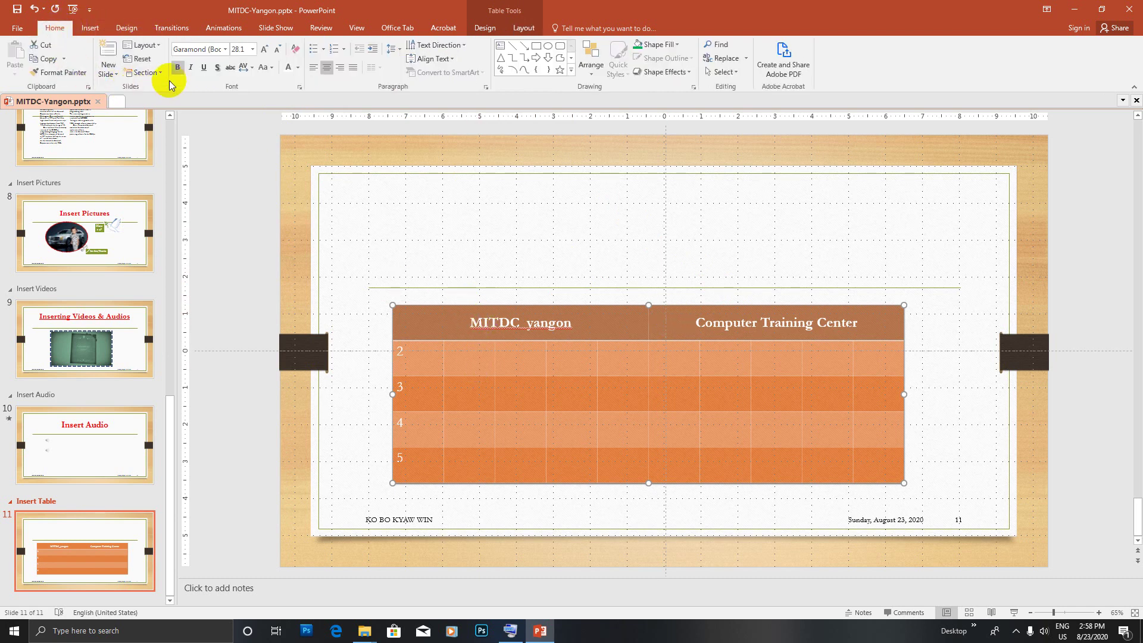
click(203, 68)
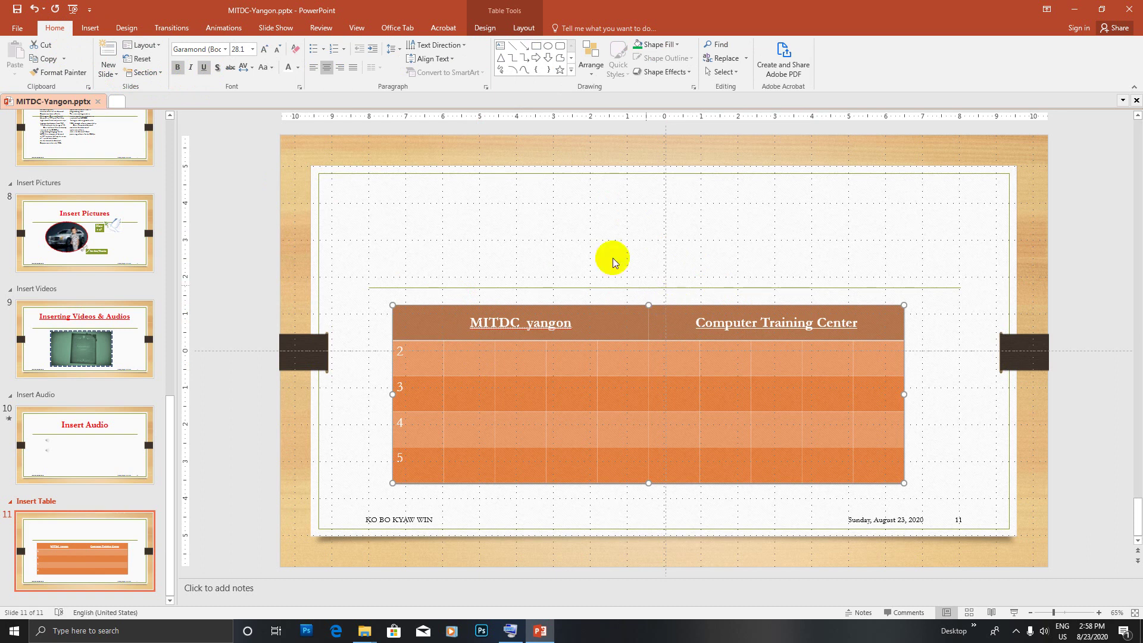
In the Font dialog, give the header text a heavy underline and red font colour
click(298, 88)
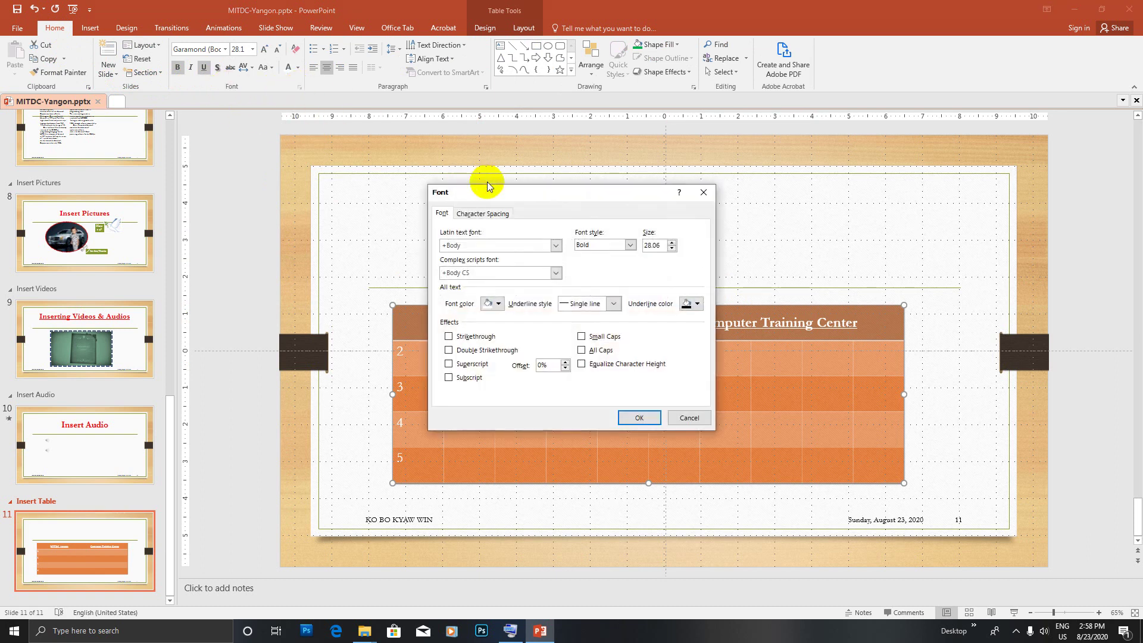
drag(520, 194, 189, 140)
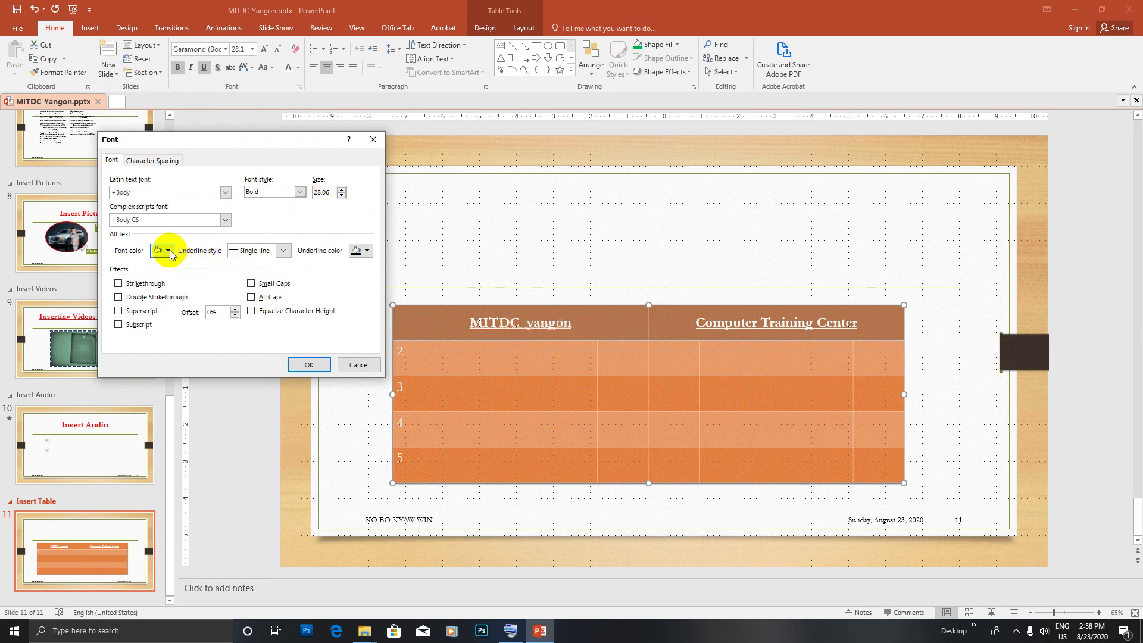
click(283, 253)
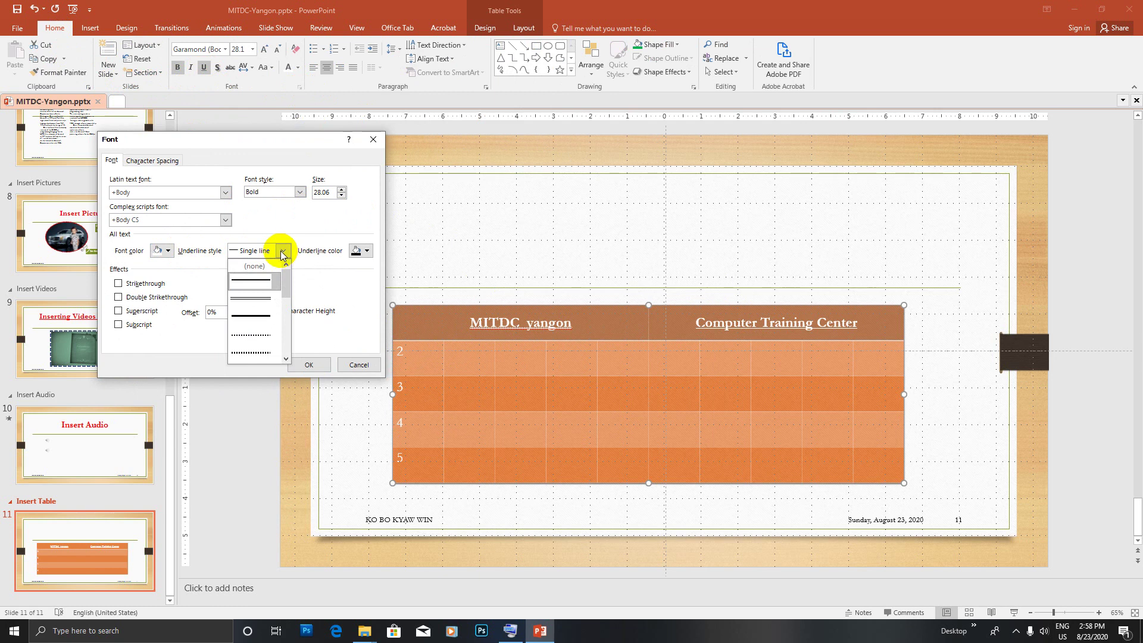
click(253, 315)
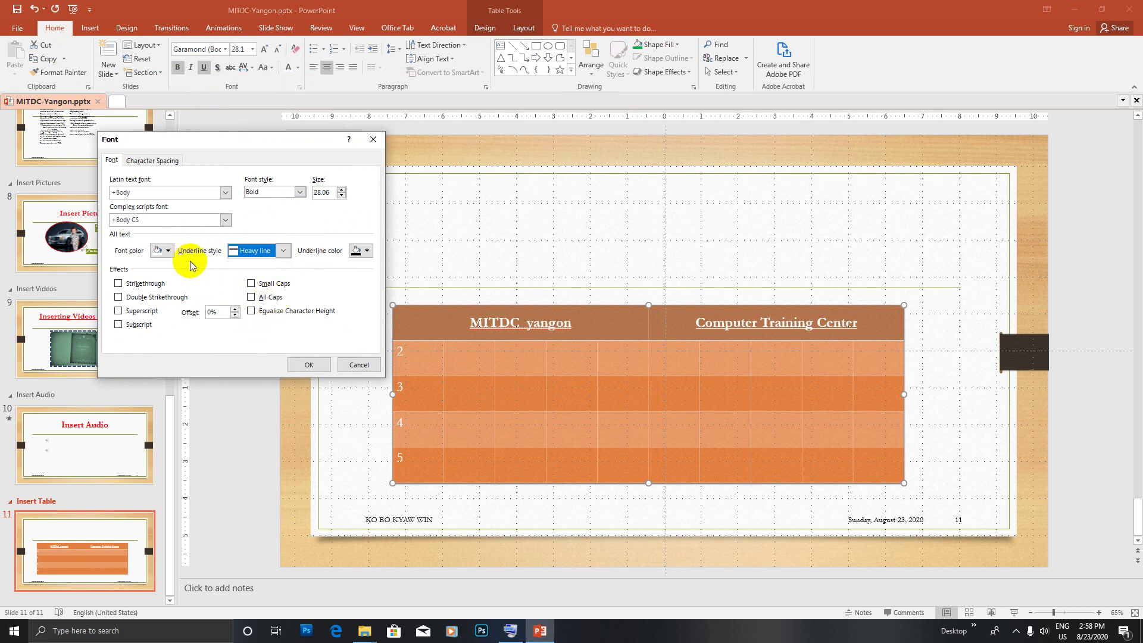
click(167, 250)
click(162, 338)
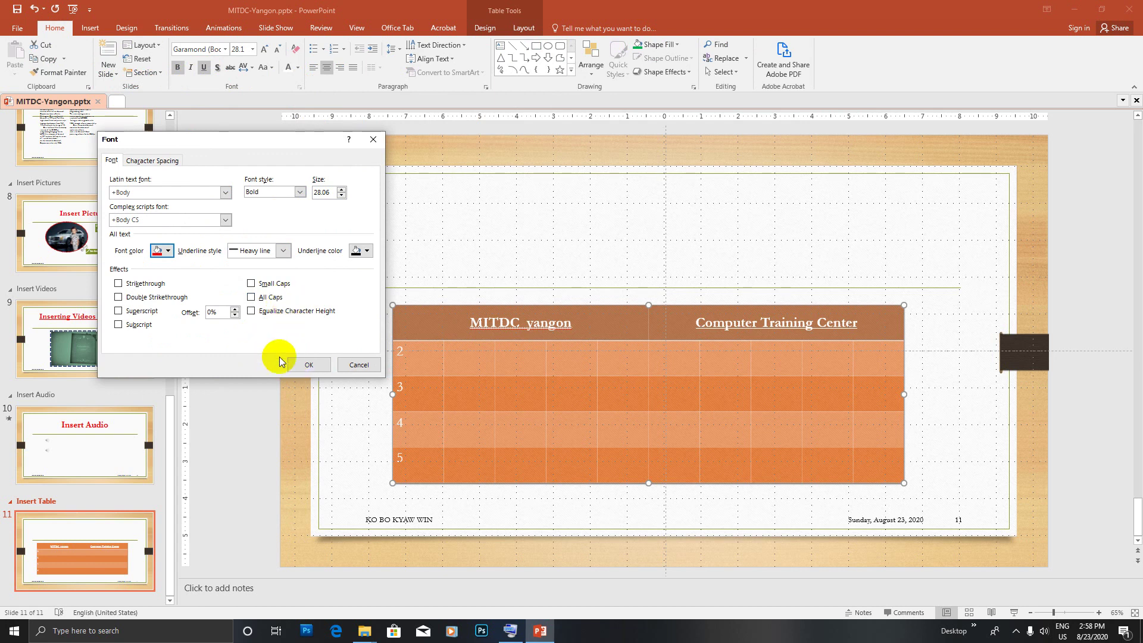
click(309, 364)
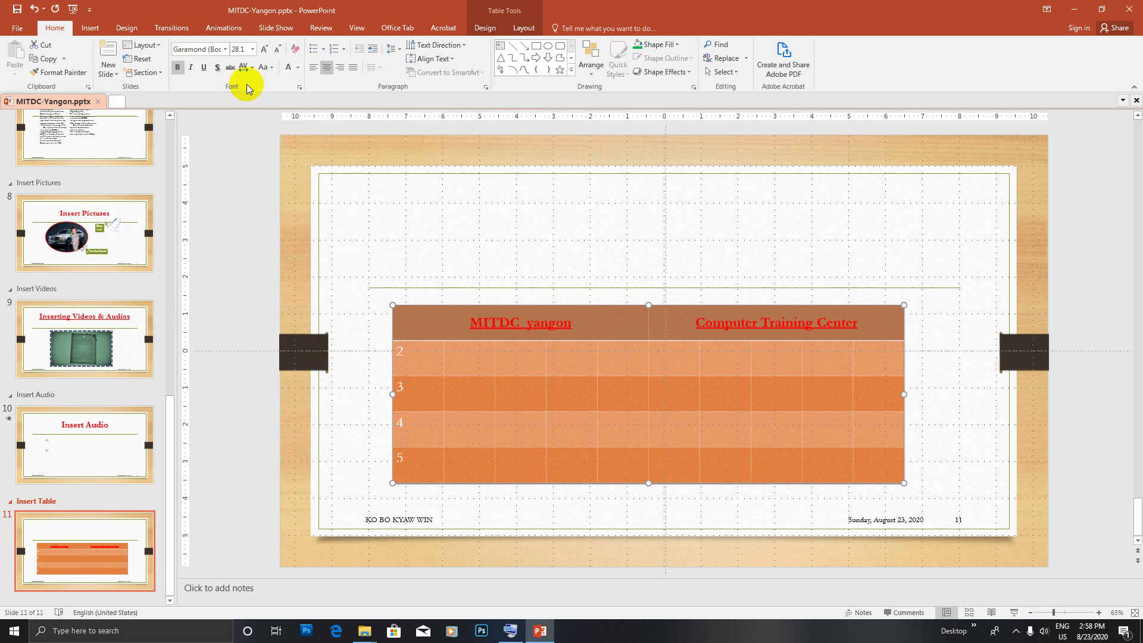
Set the header's underline colour to red in the Font dialog
click(298, 88)
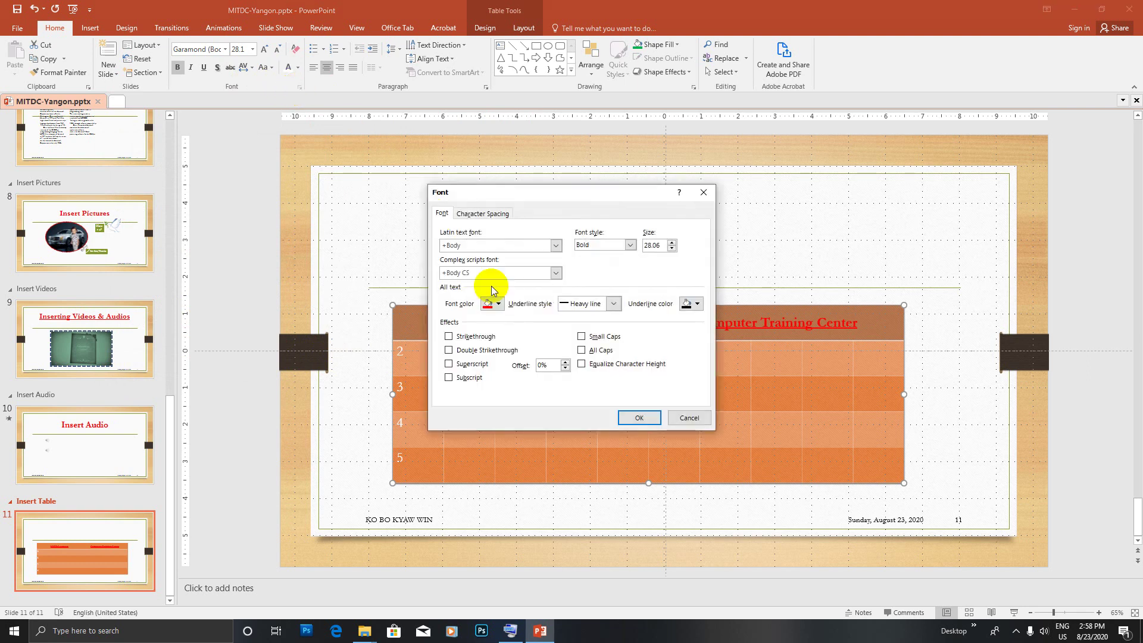
mouse_move(543, 191)
mouse_down()
mouse_move(448, 196)
mouse_move(336, 183)
mouse_up()
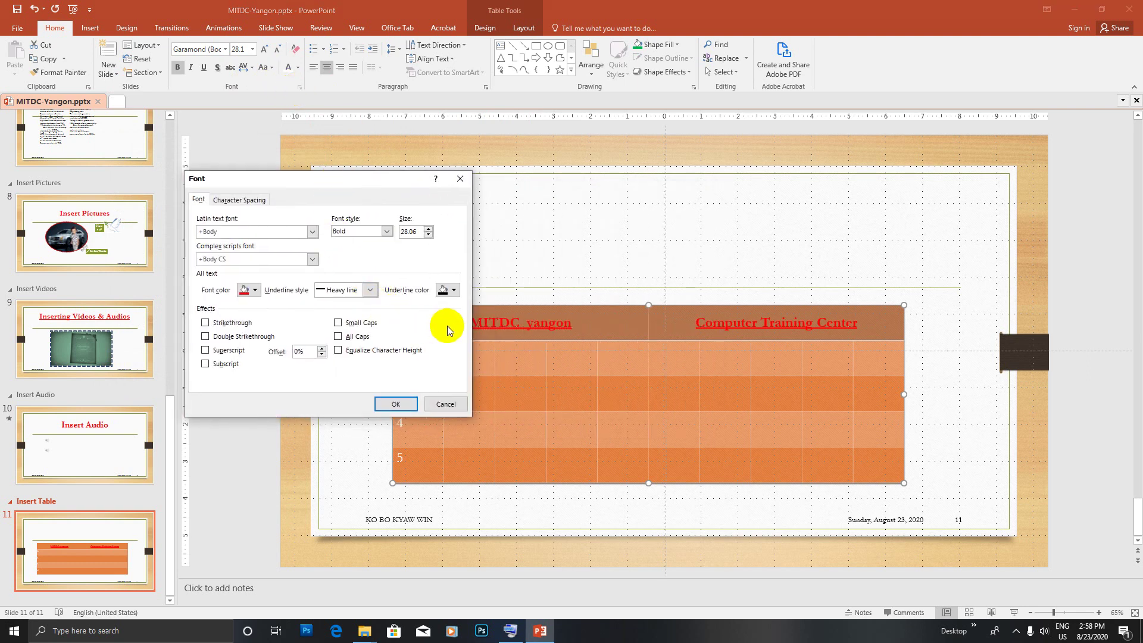
click(453, 291)
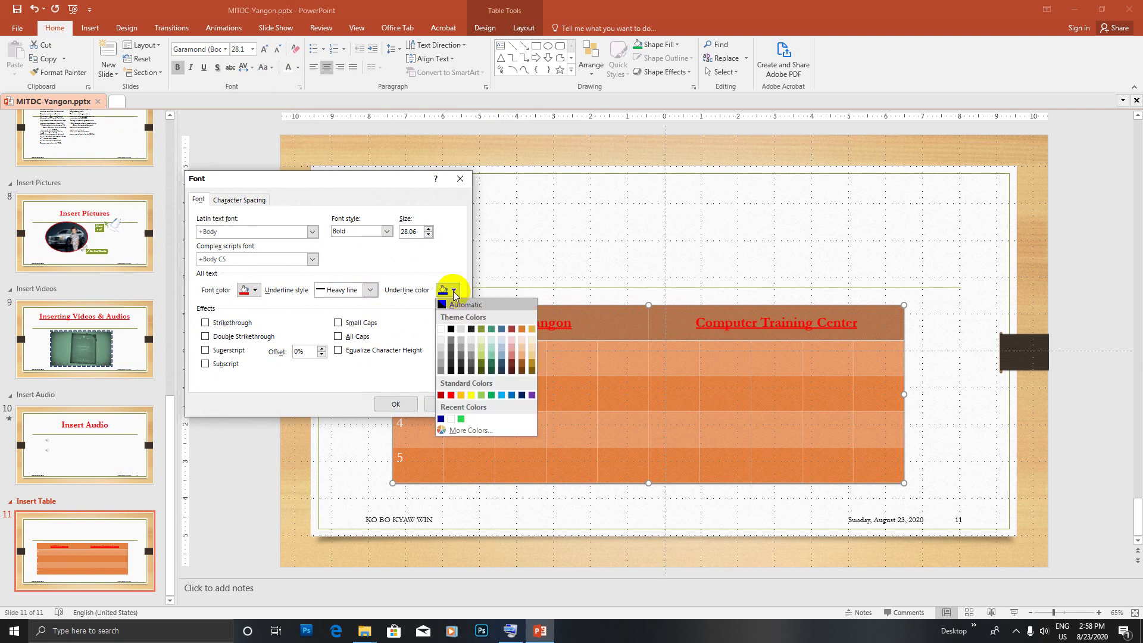
click(442, 384)
click(250, 290)
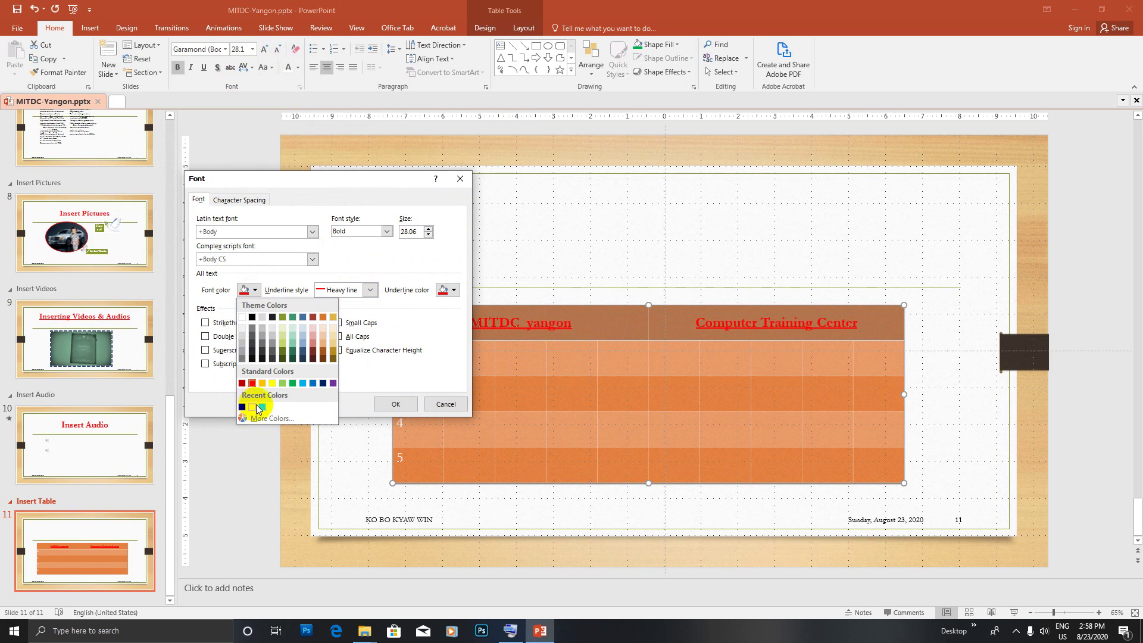
click(394, 403)
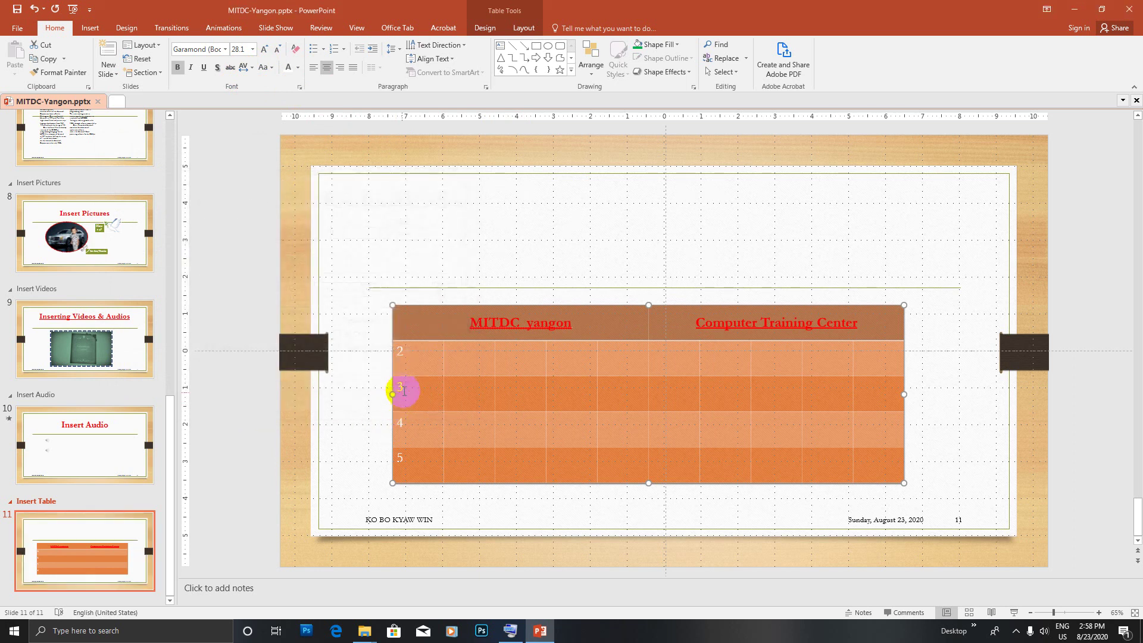
Change the header font colour to the recently used white and confirm
click(300, 87)
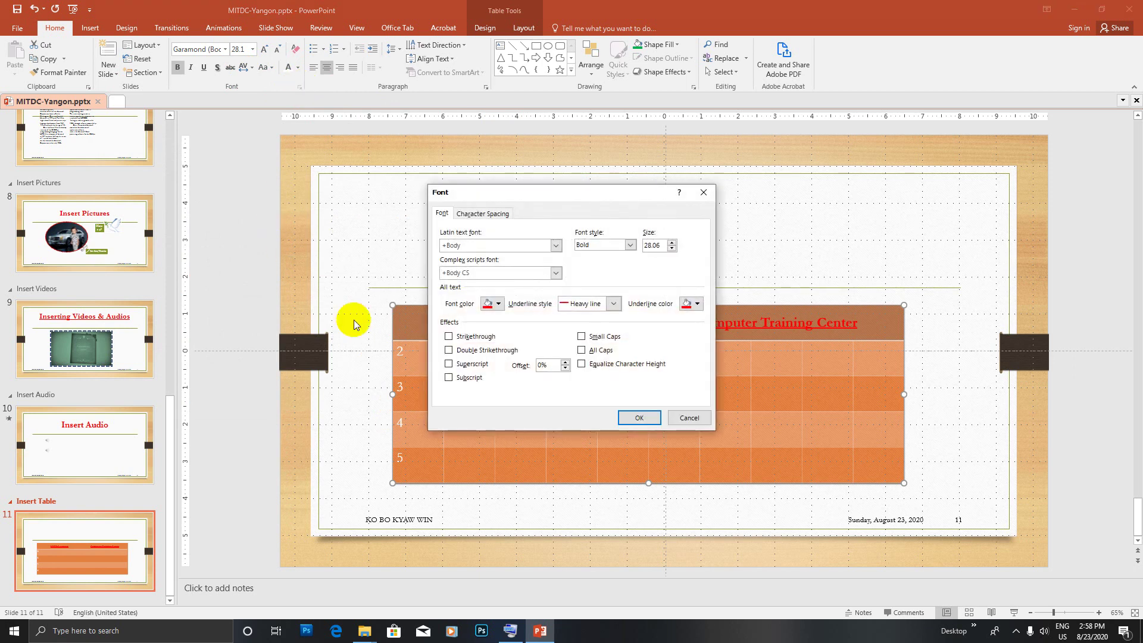
click(497, 304)
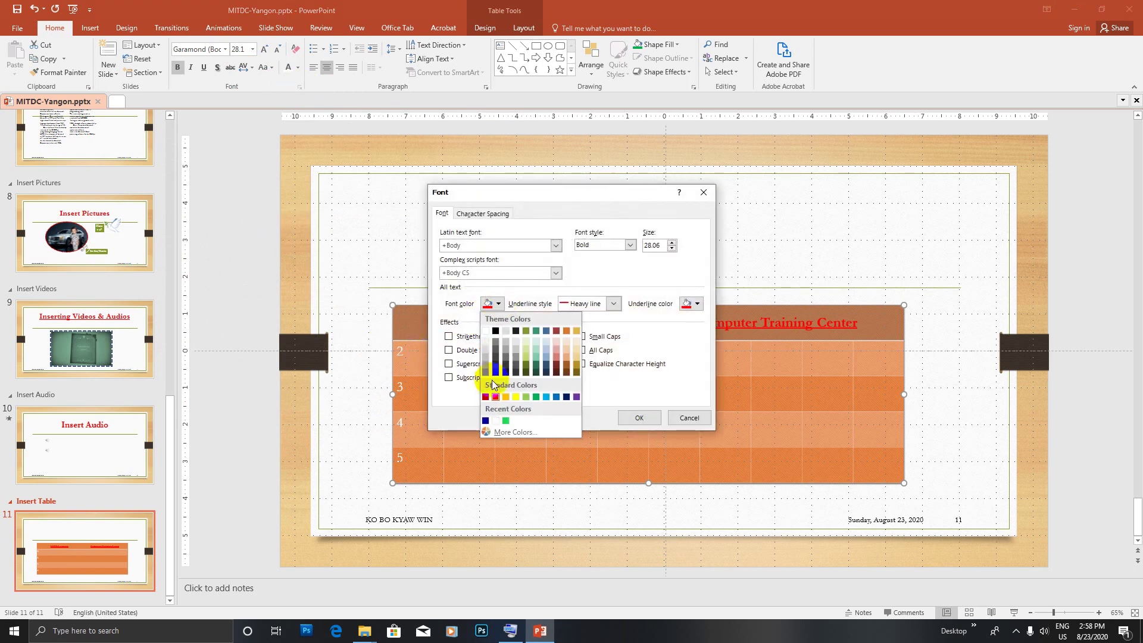
click(494, 421)
click(639, 417)
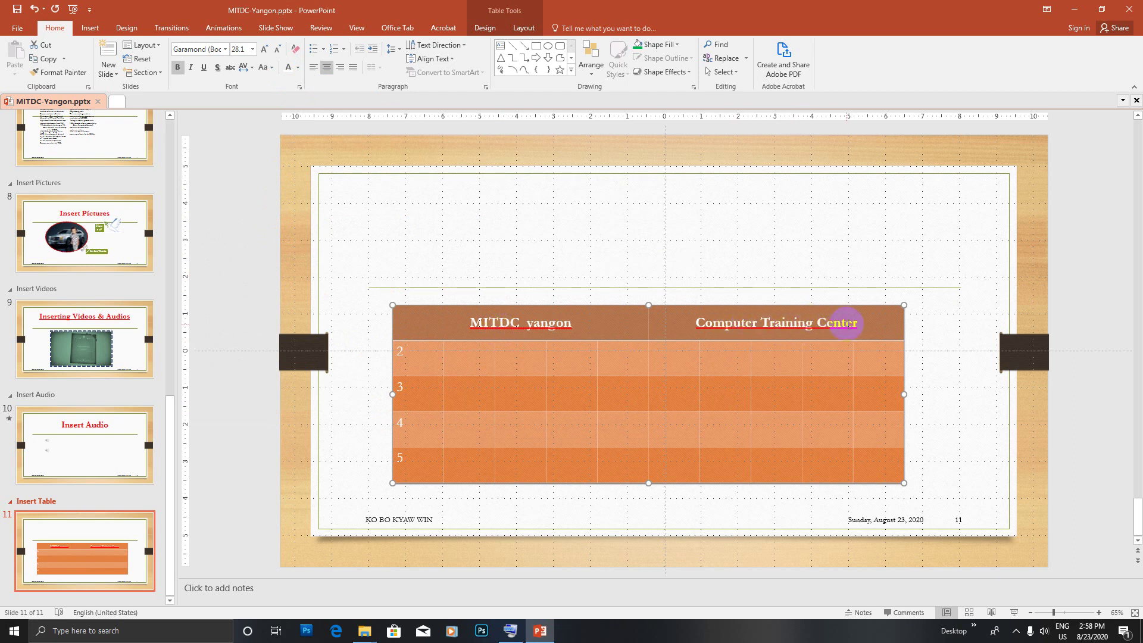
Place the caret in the table, moving from the header down to row 3
click(782, 323)
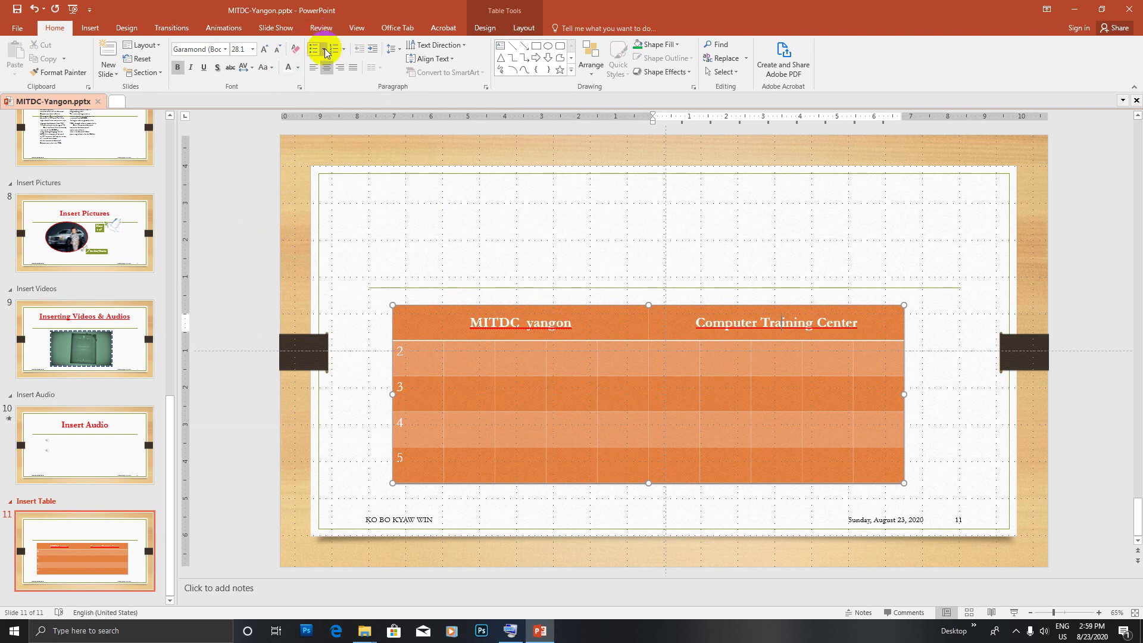
click(580, 313)
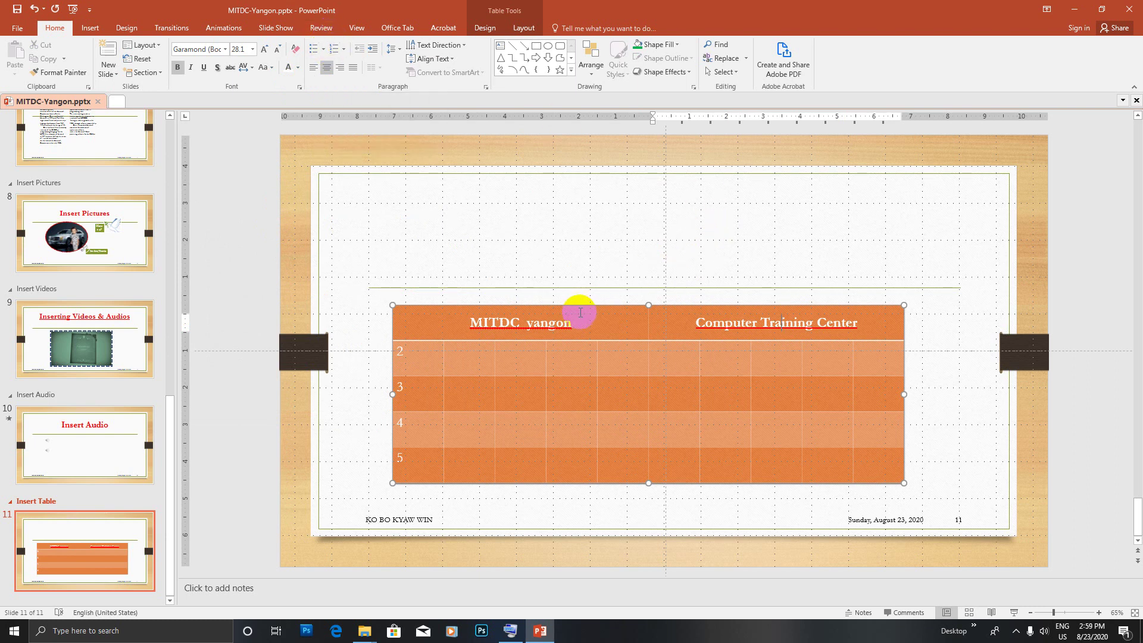
click(438, 346)
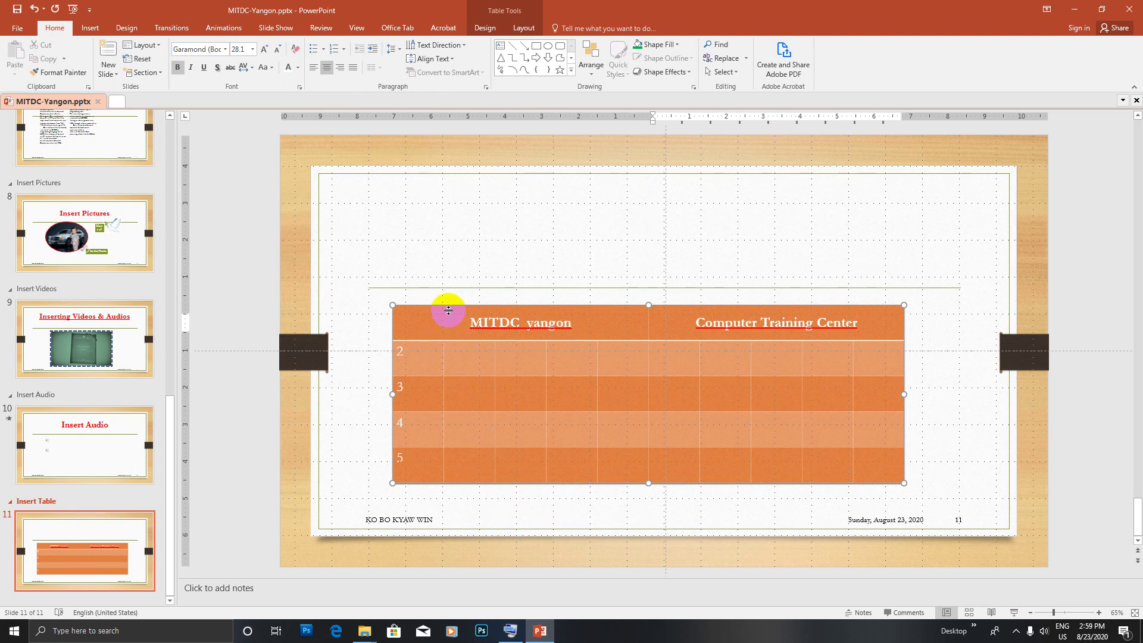
click(520, 403)
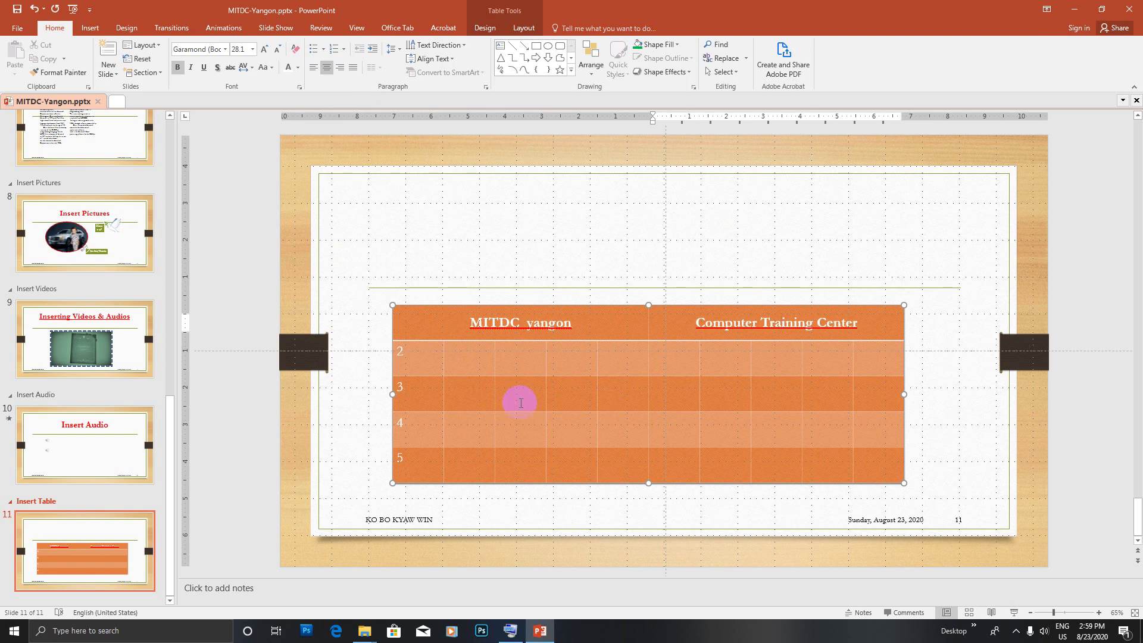
click(525, 29)
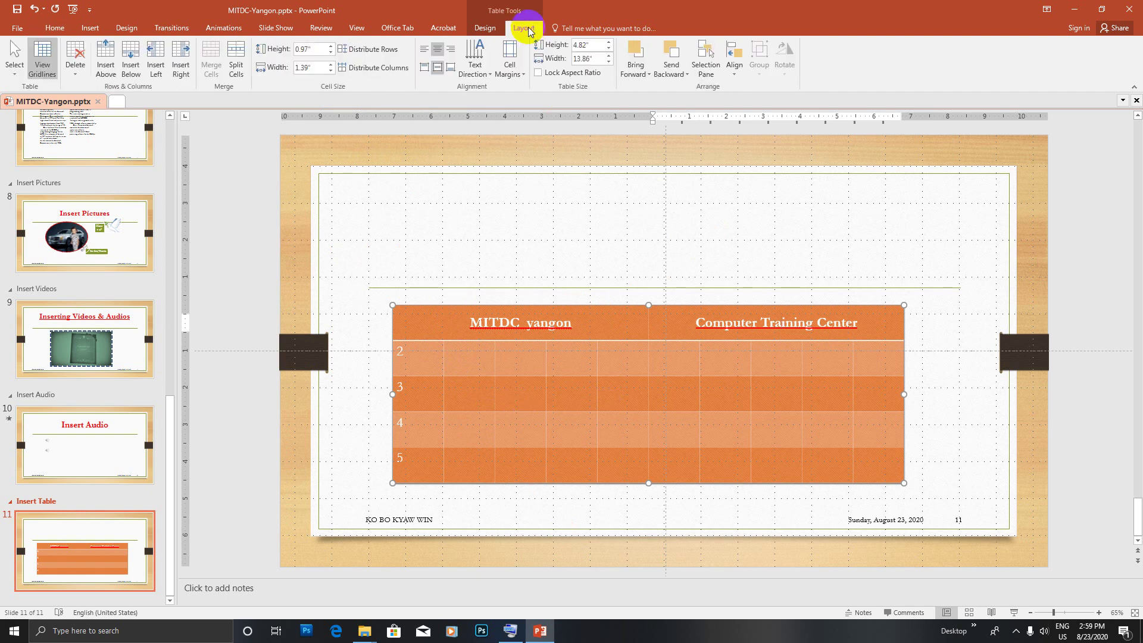
Turn on table gridlines and select the row containing the caret
click(44, 60)
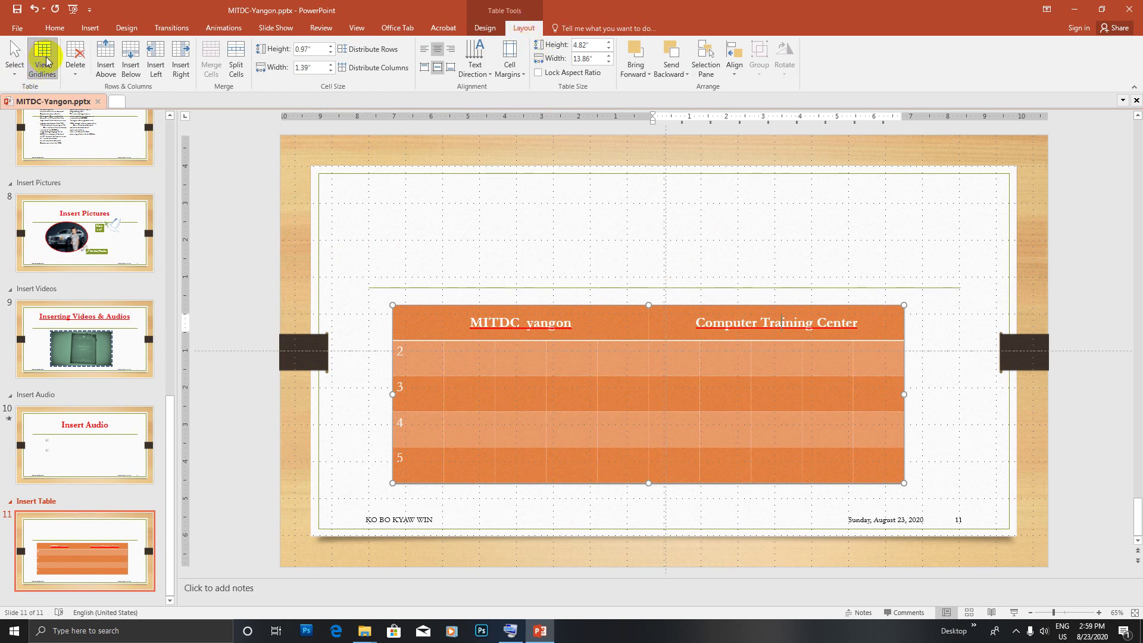
click(47, 60)
click(15, 72)
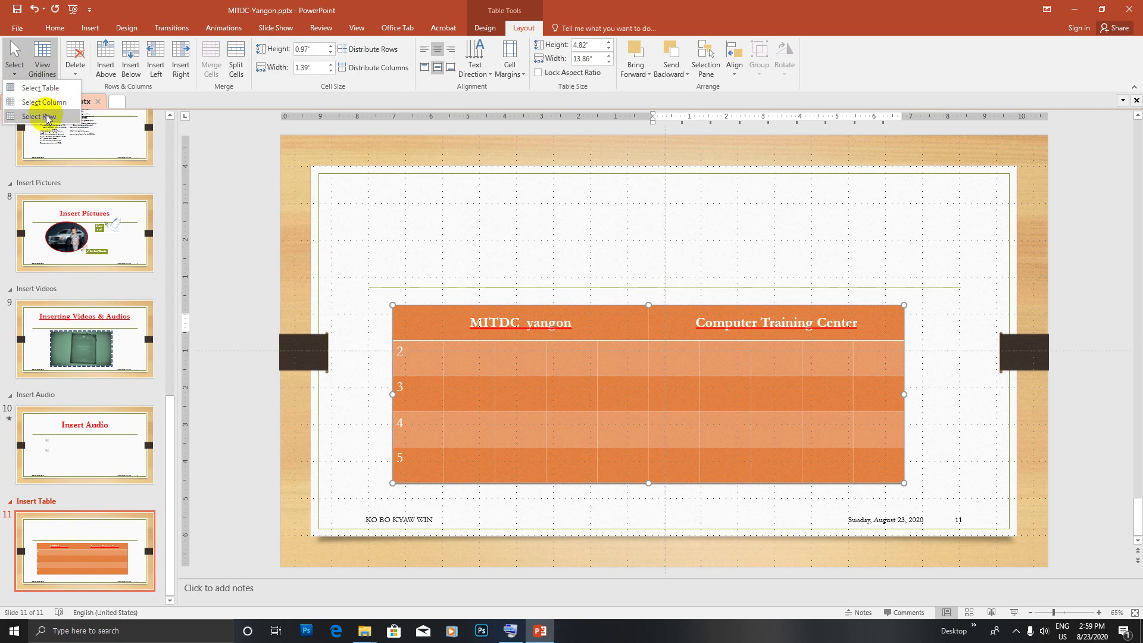
click(48, 117)
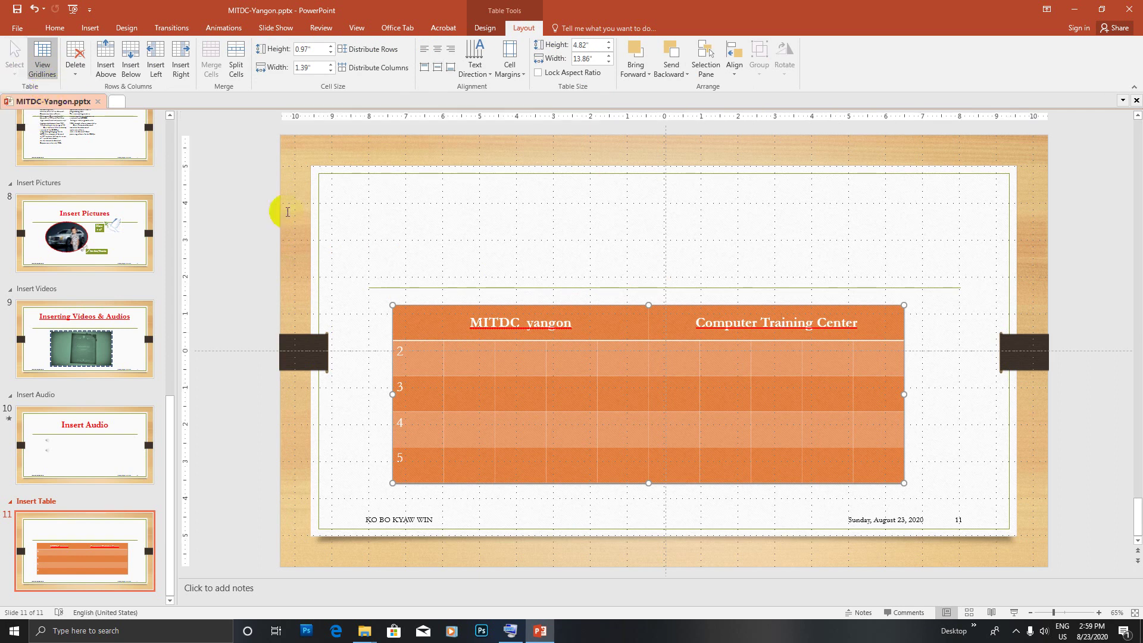
Select the header row, then select all of row 2
click(410, 319)
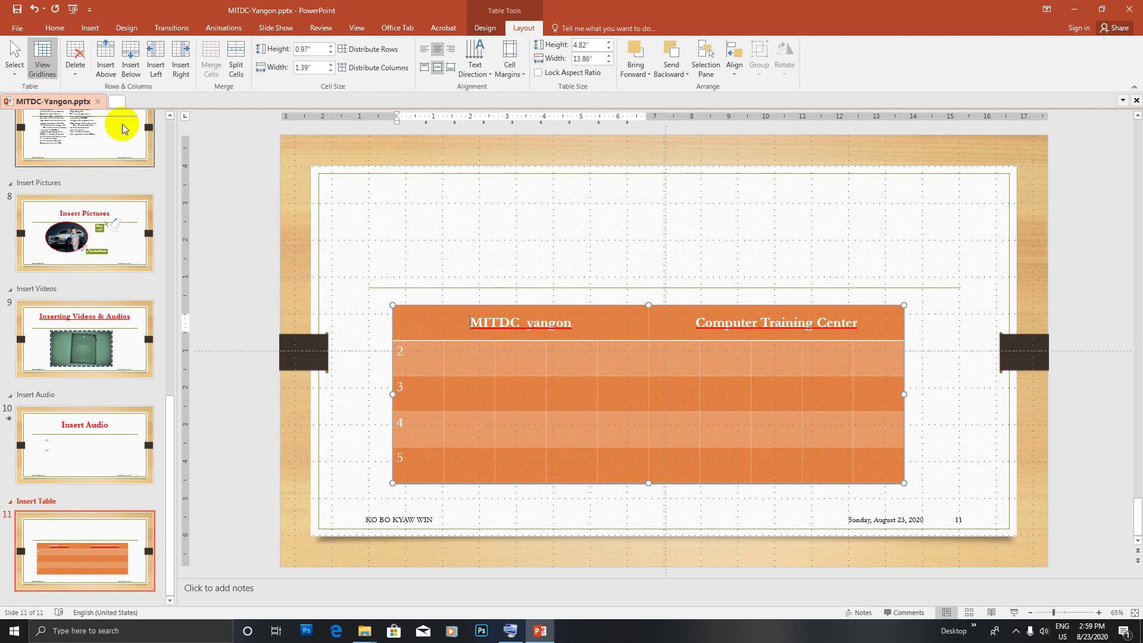
click(13, 70)
click(47, 116)
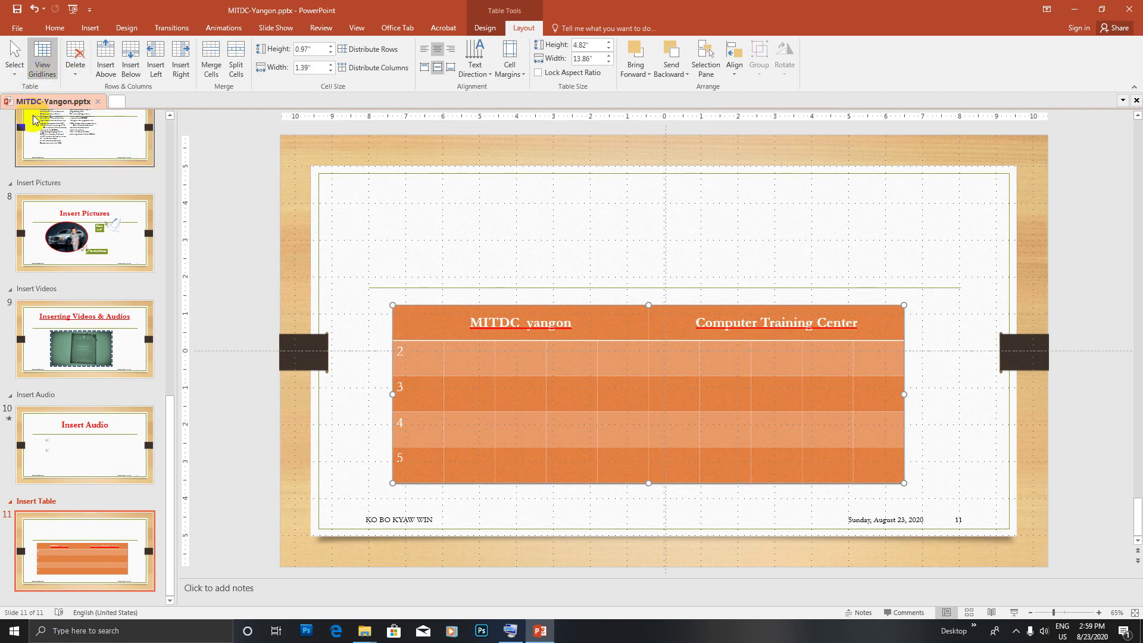
click(398, 356)
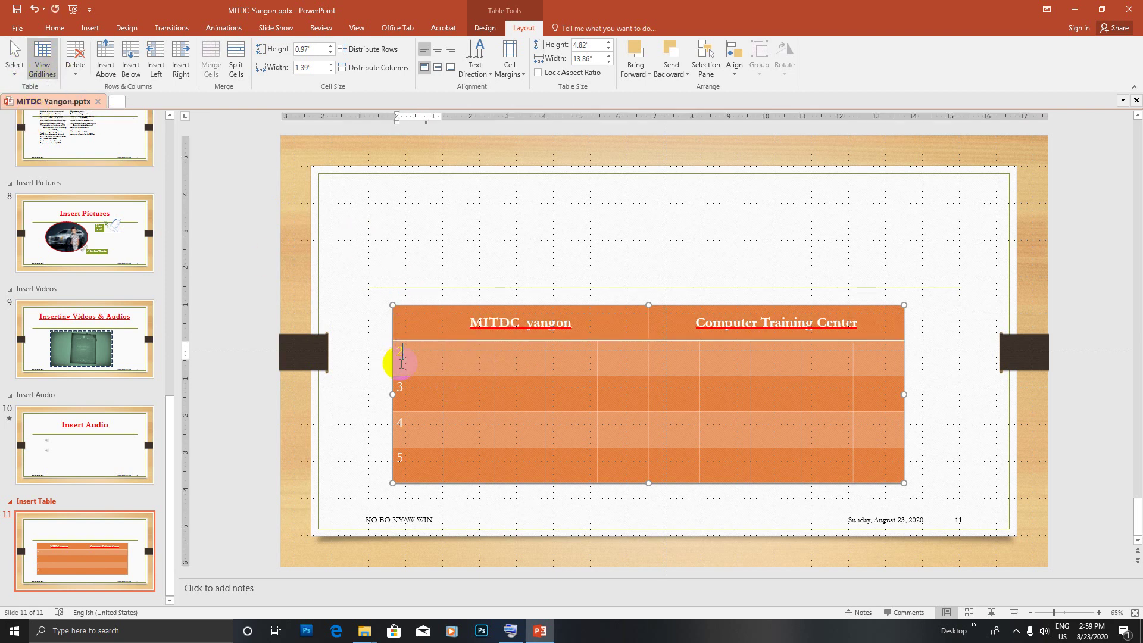
click(14, 70)
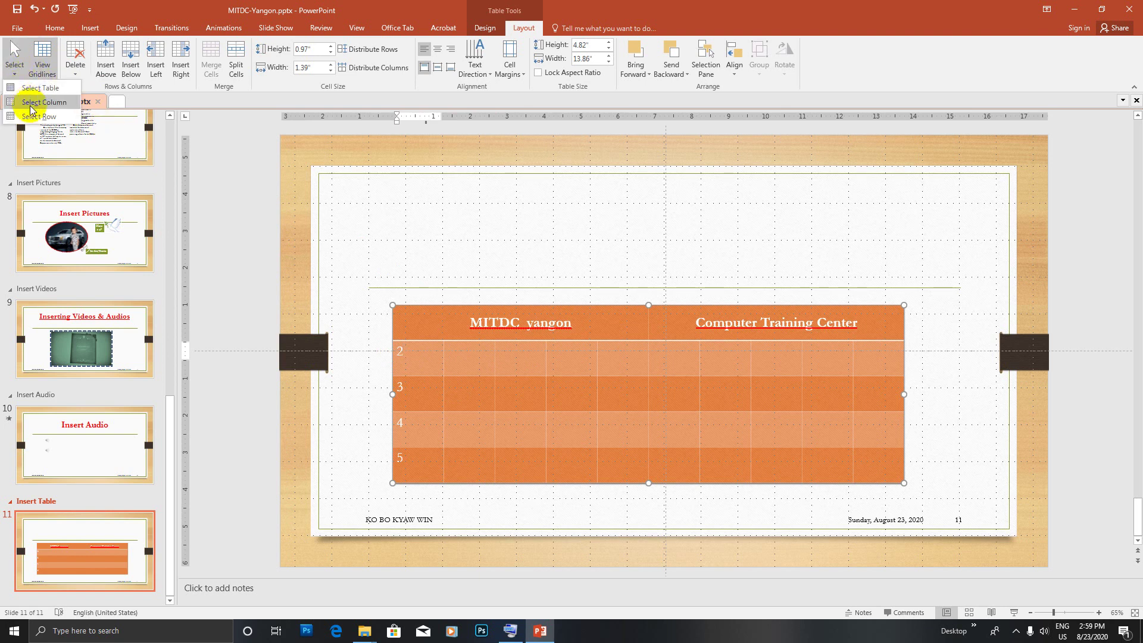
click(36, 112)
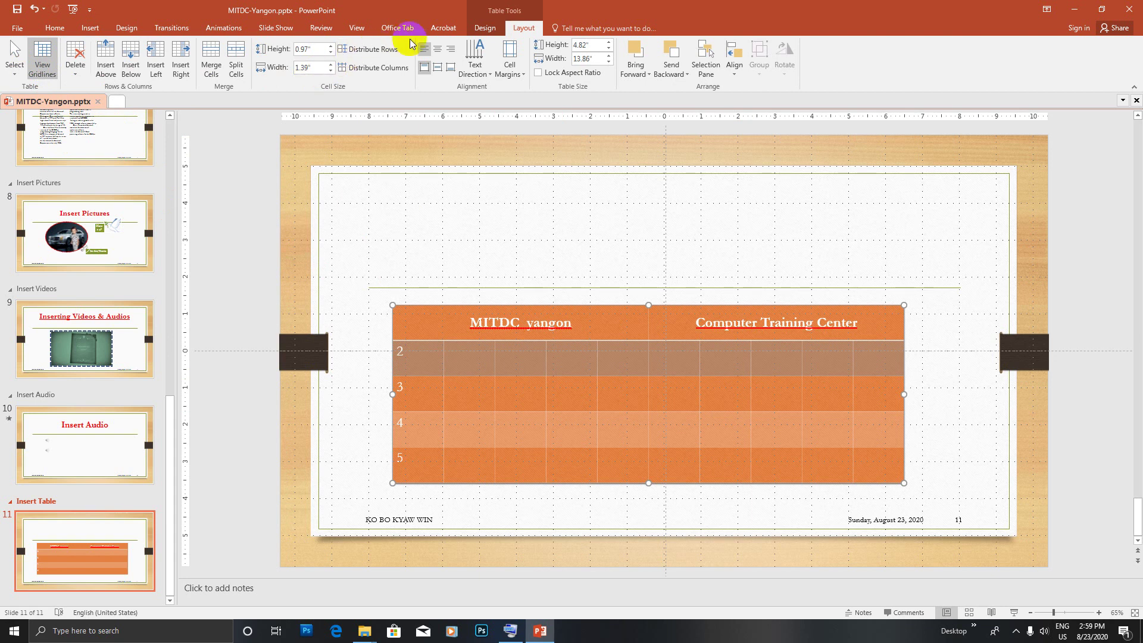
click(482, 28)
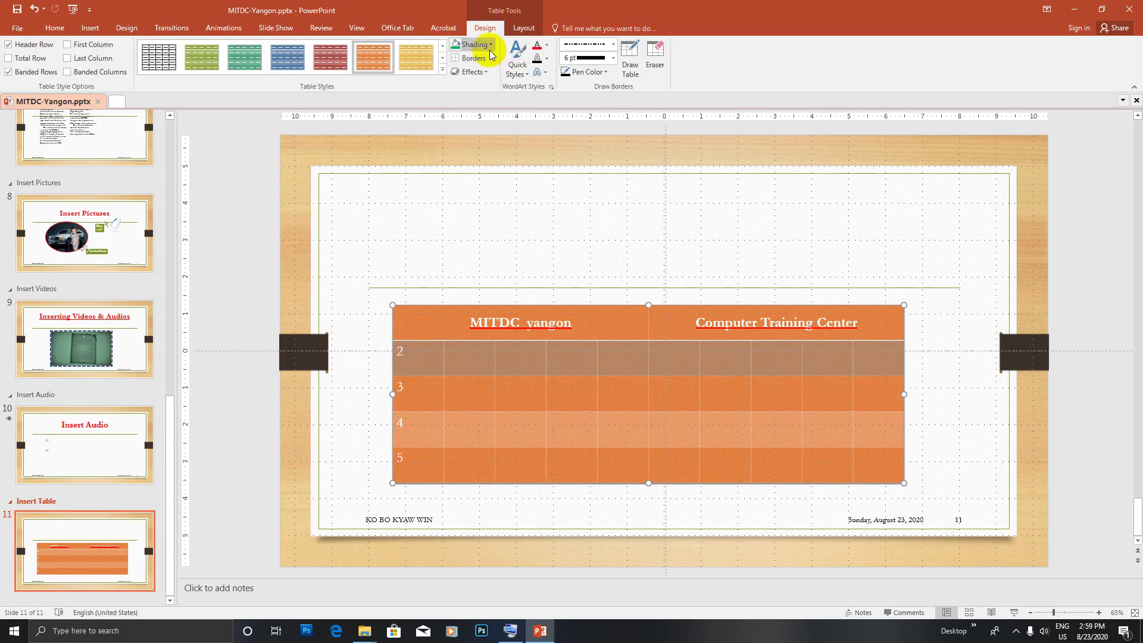
Fill row 2 with an olive brown shade
click(491, 45)
click(475, 154)
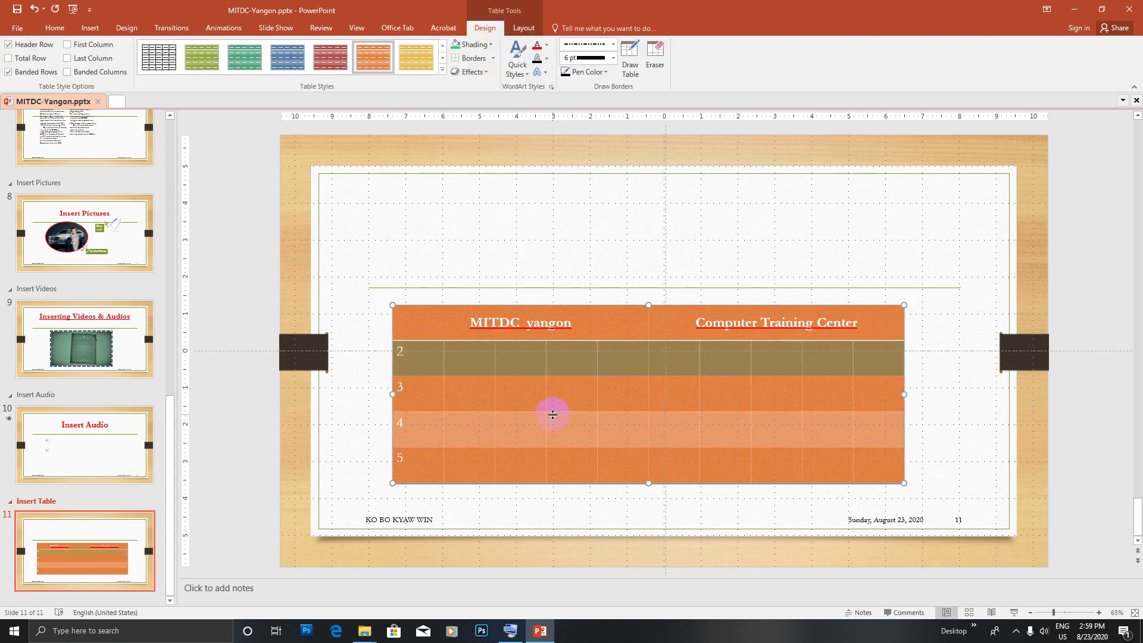
click(546, 356)
Select all of row 3 and shade it purple, then click into row 4
click(509, 379)
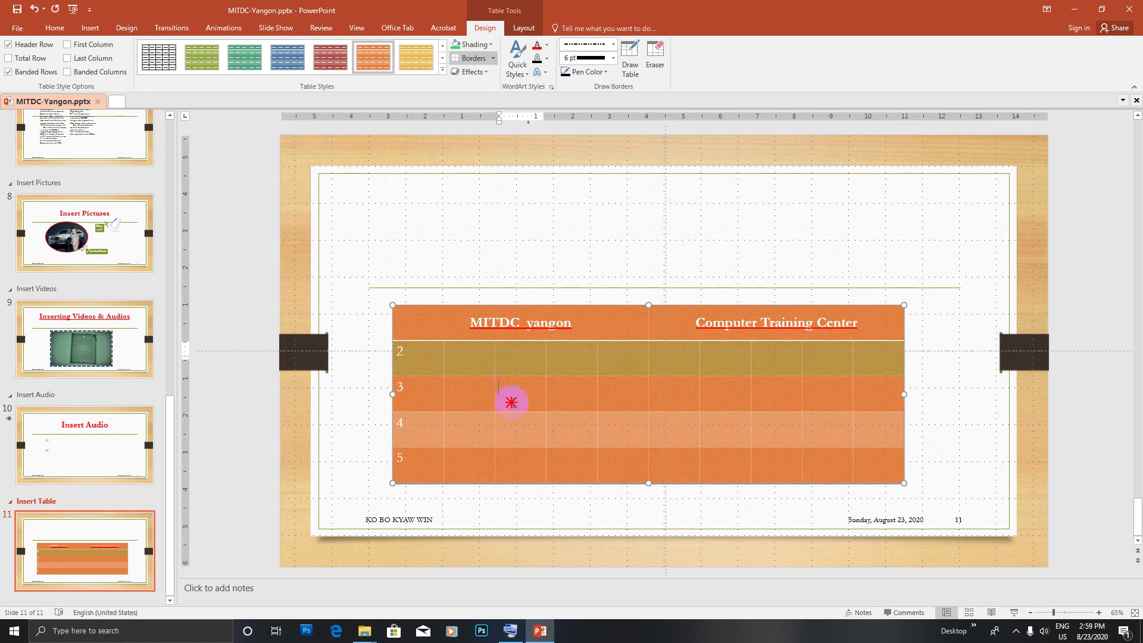
click(411, 397)
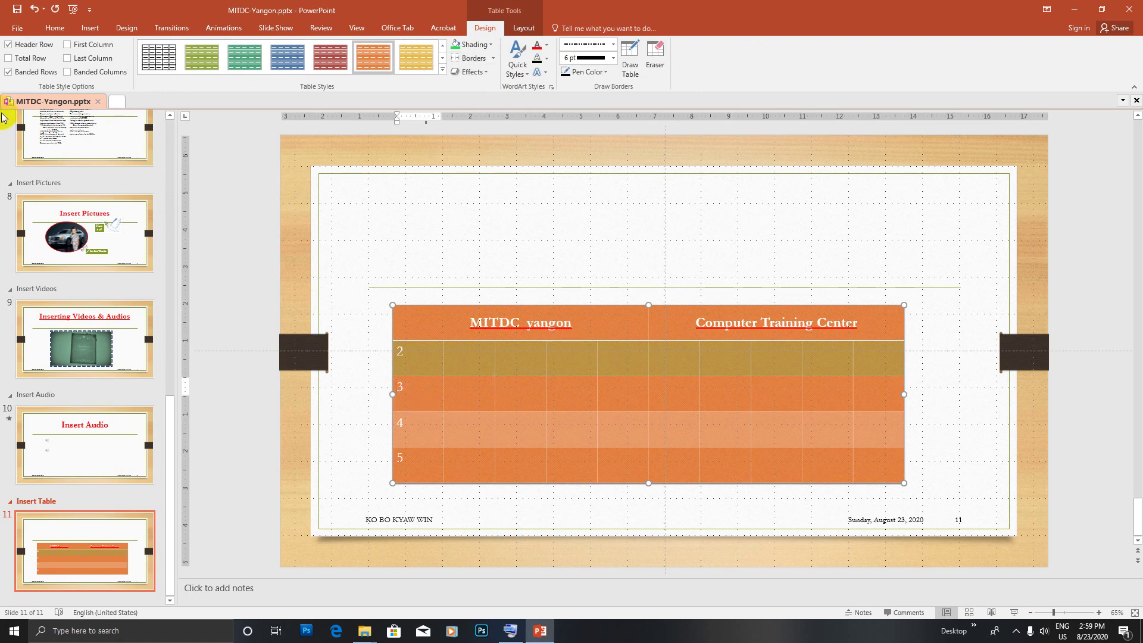
click(523, 28)
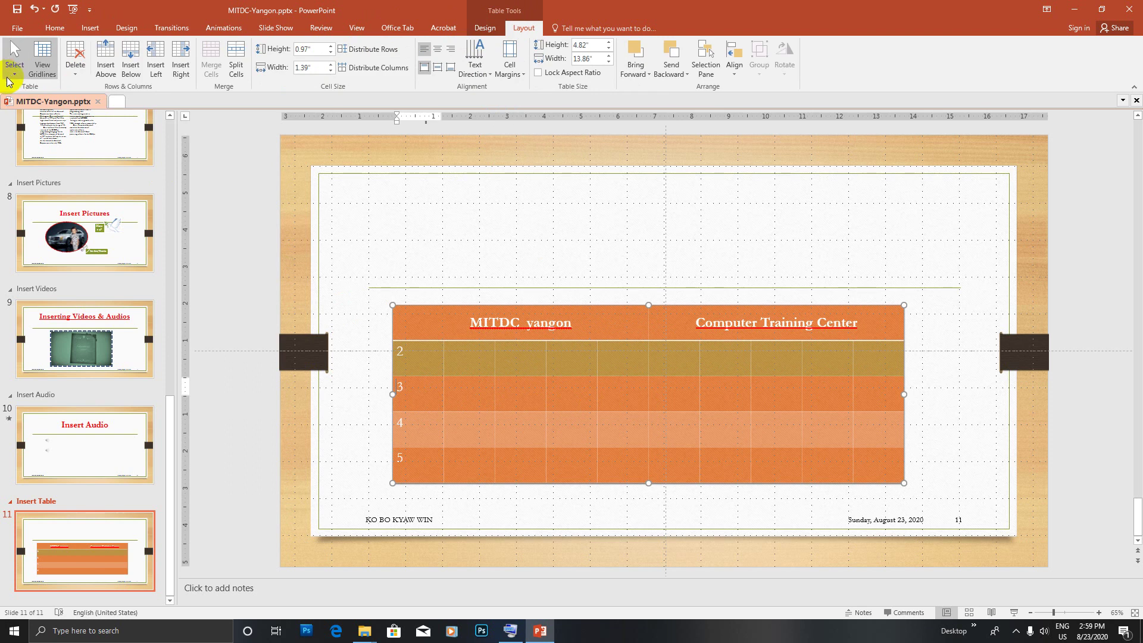
click(14, 68)
click(39, 117)
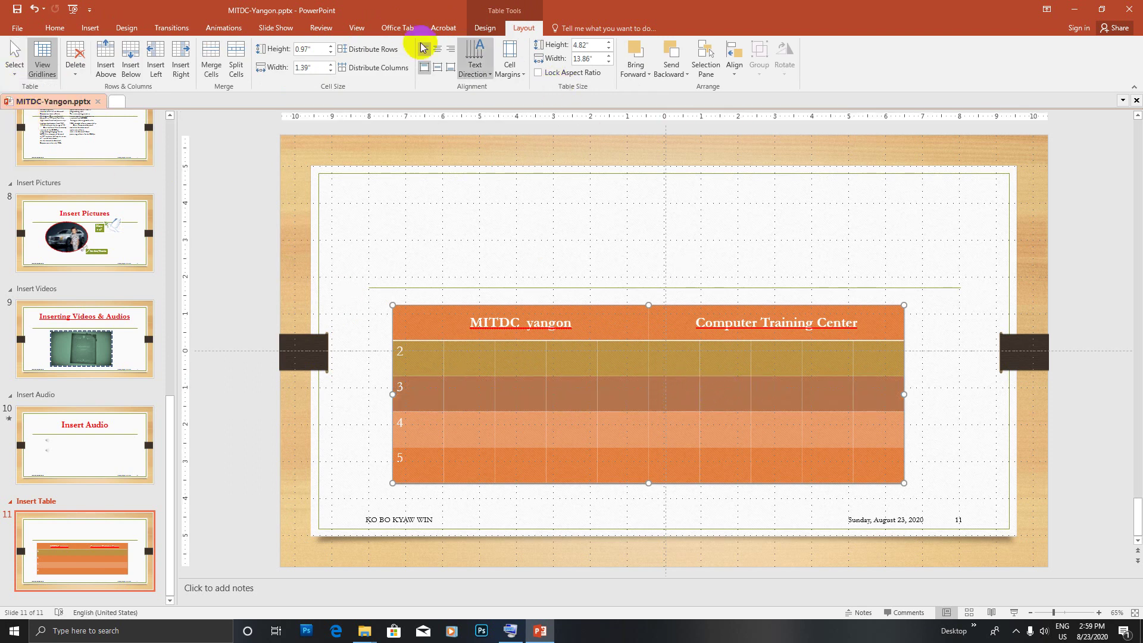
click(485, 28)
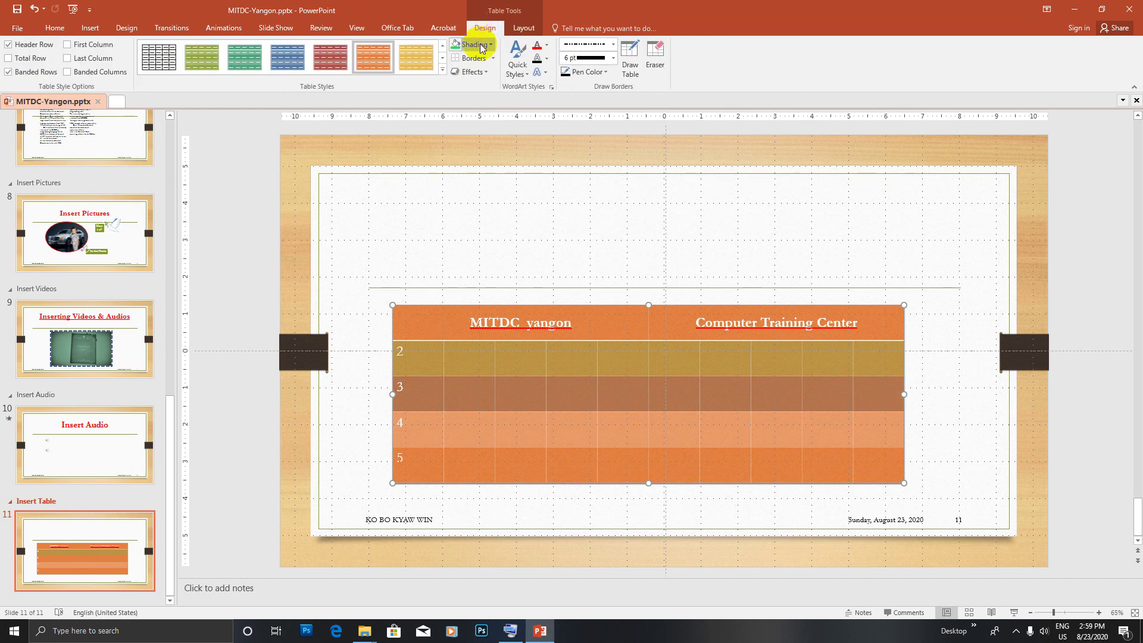
click(487, 47)
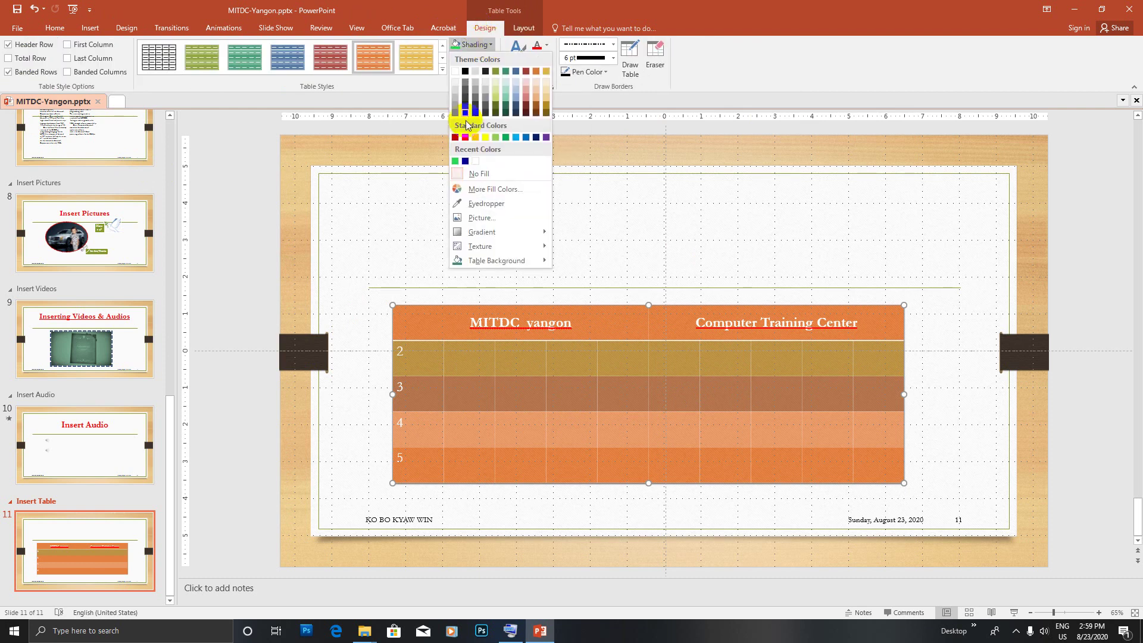
click(547, 138)
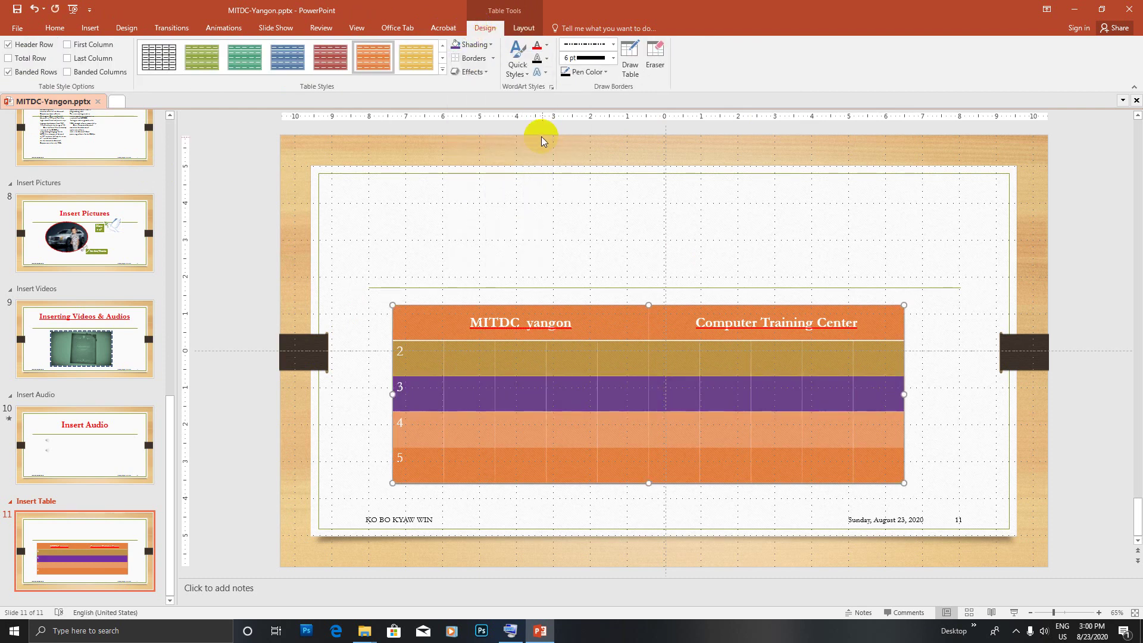
click(397, 433)
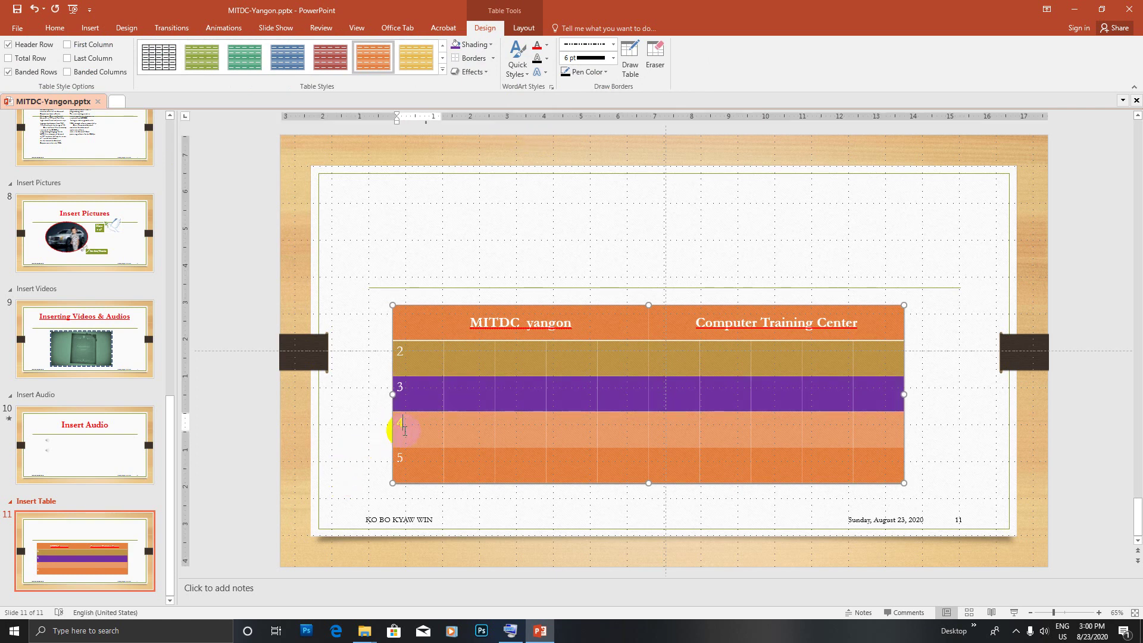
click(384, 436)
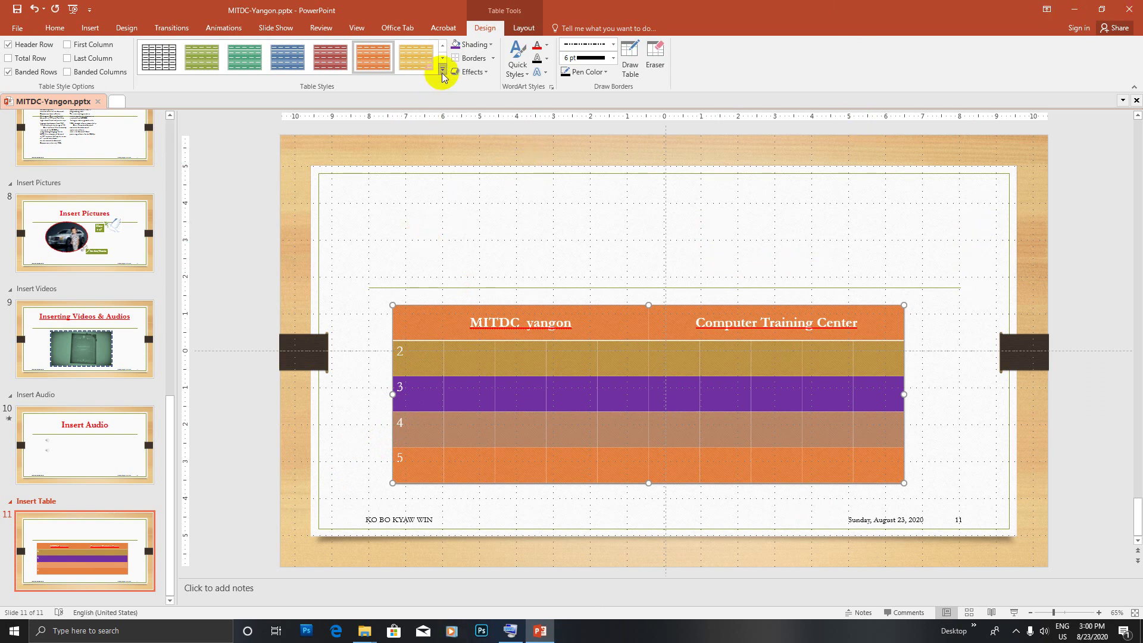
Select all of row 4 using Select Row
click(407, 443)
drag(407, 443, 409, 433)
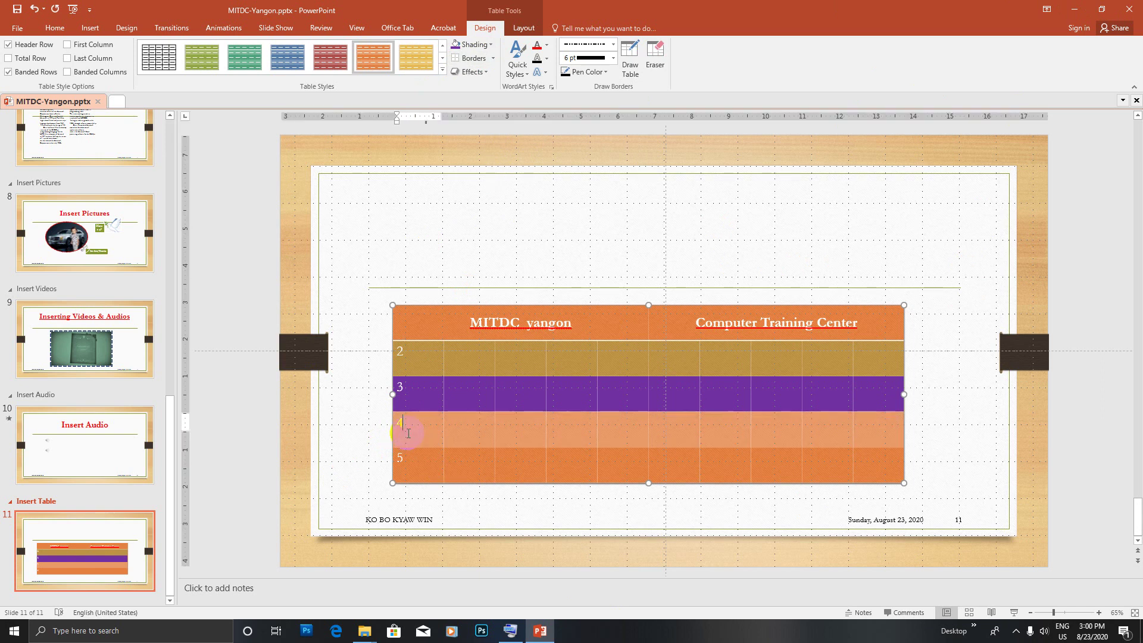
click(523, 30)
click(15, 74)
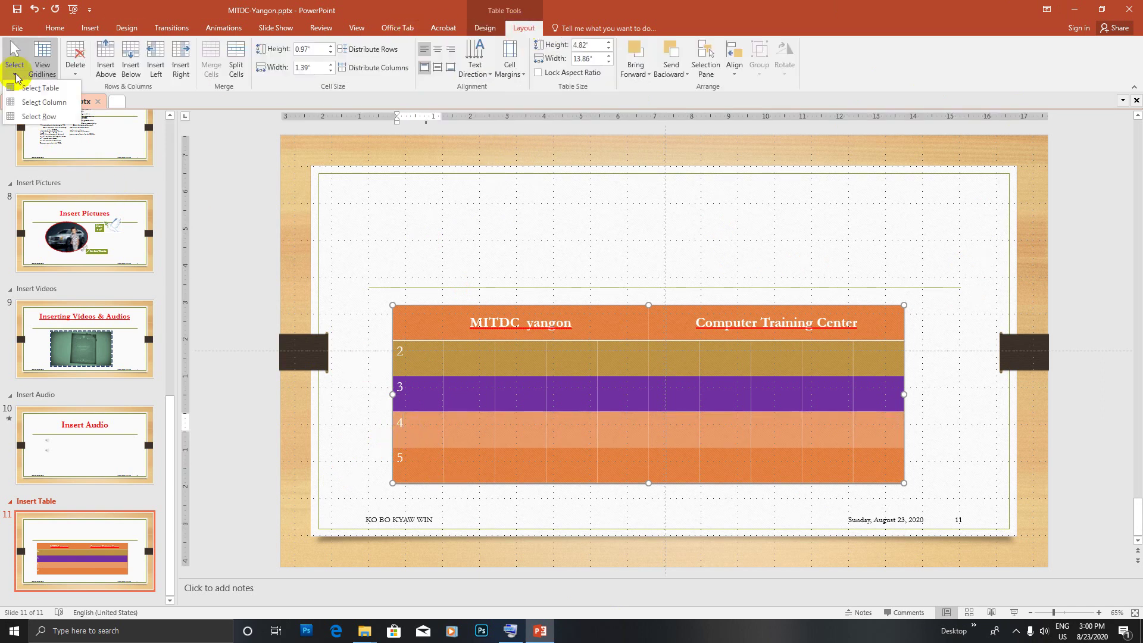
click(39, 118)
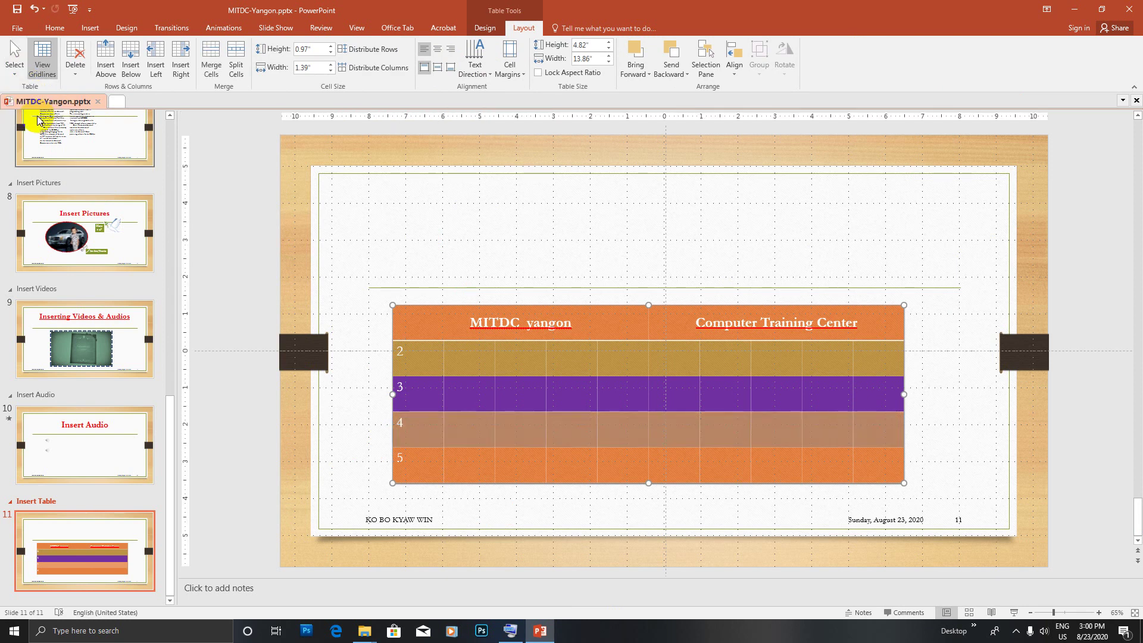
click(485, 29)
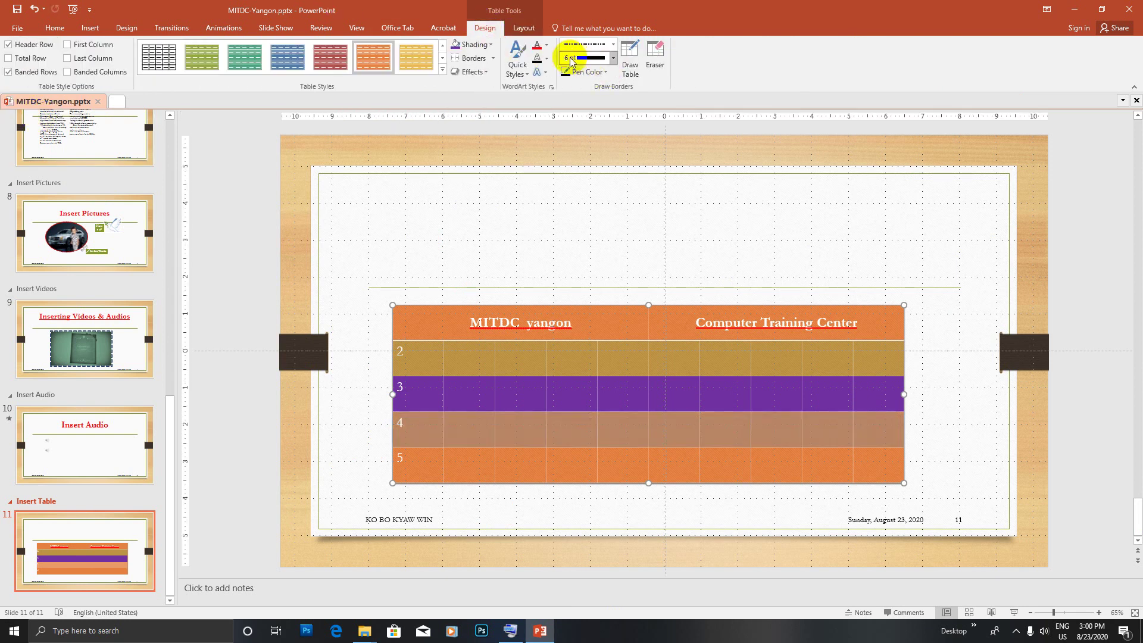
Shade row 4 a darker brown, then turn on the border eraser
click(491, 44)
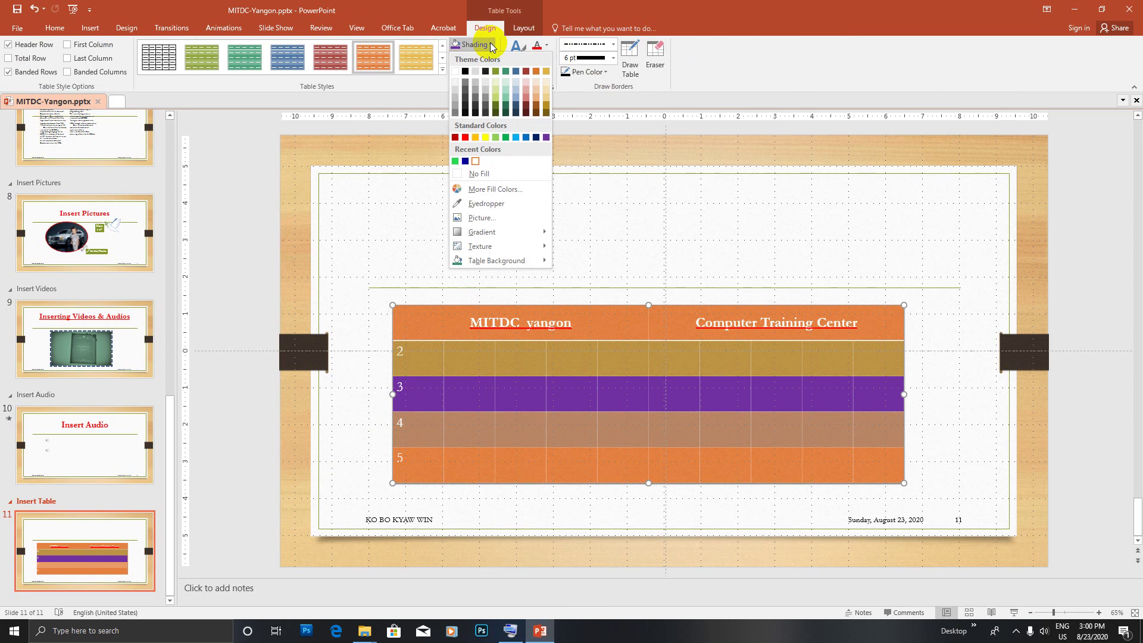
click(483, 468)
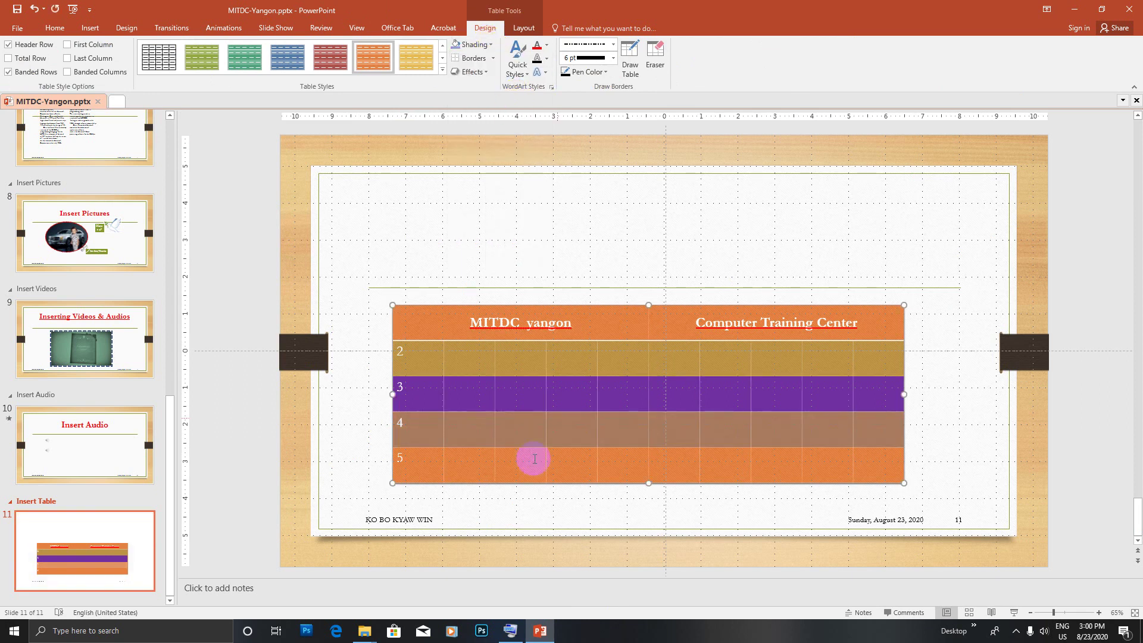
click(492, 46)
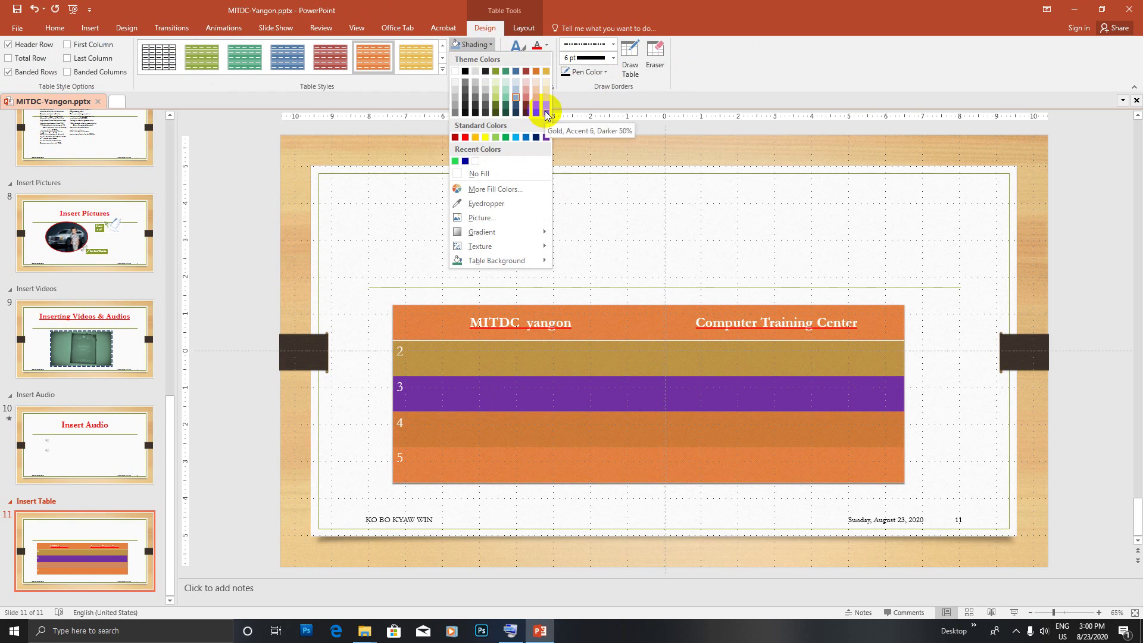
click(536, 138)
click(456, 458)
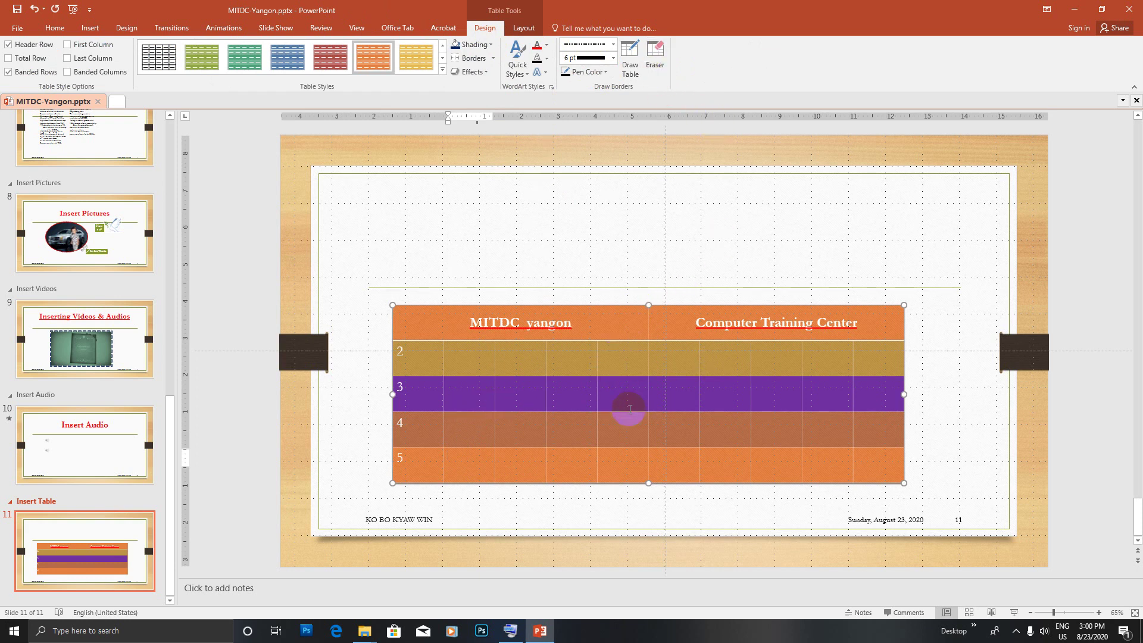
click(656, 60)
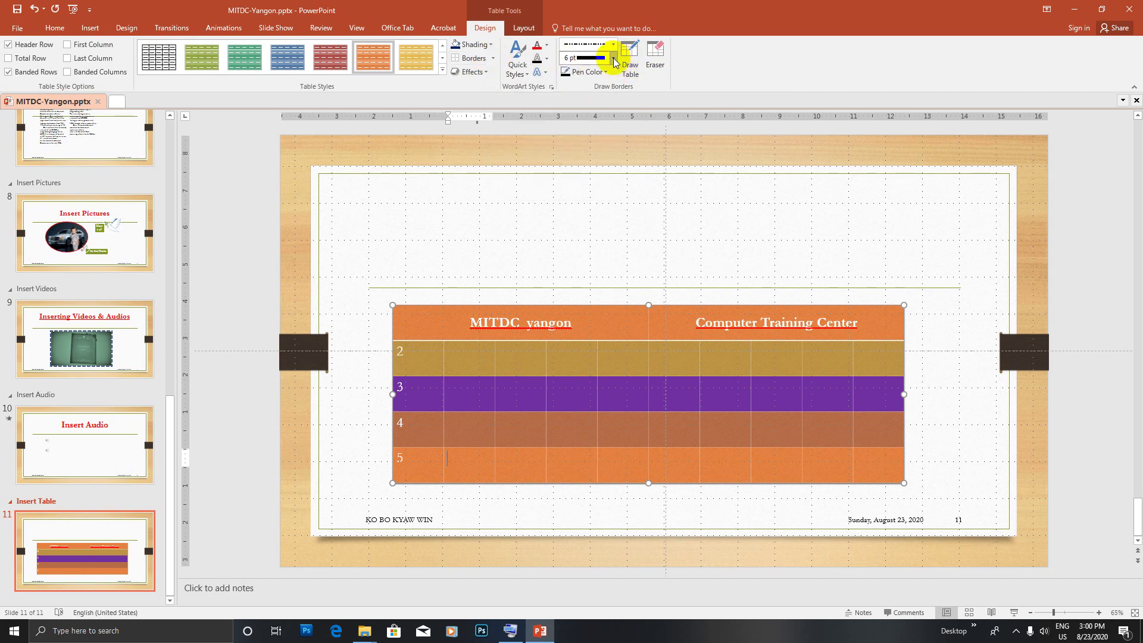
click(526, 28)
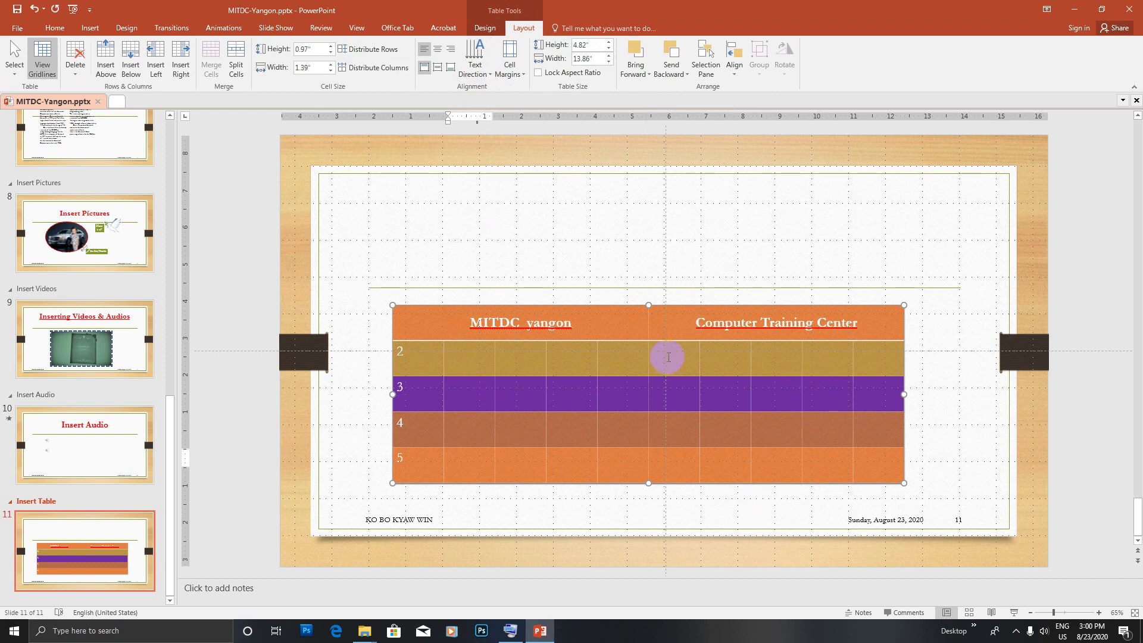
Try the 270° text direction on the first column, then deselect the table
click(491, 74)
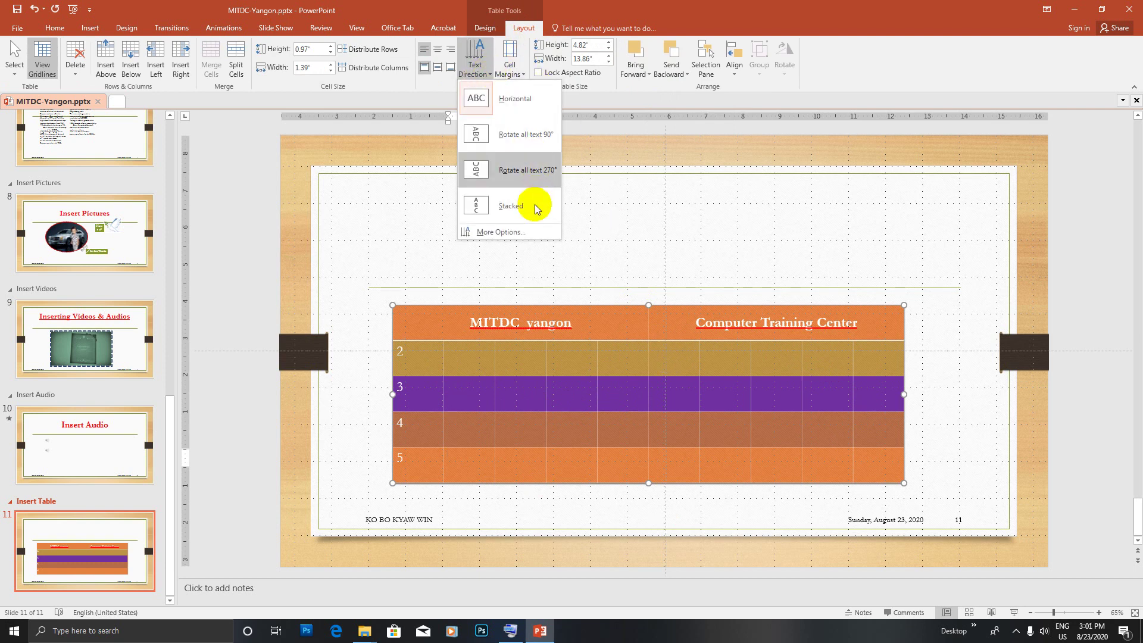
click(513, 172)
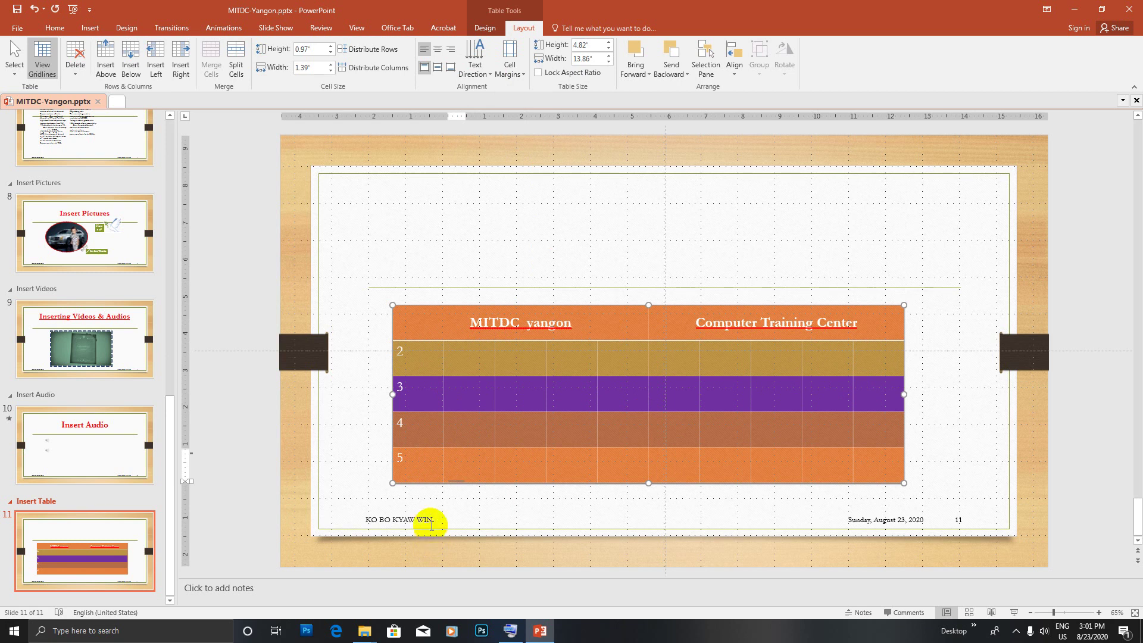
click(416, 489)
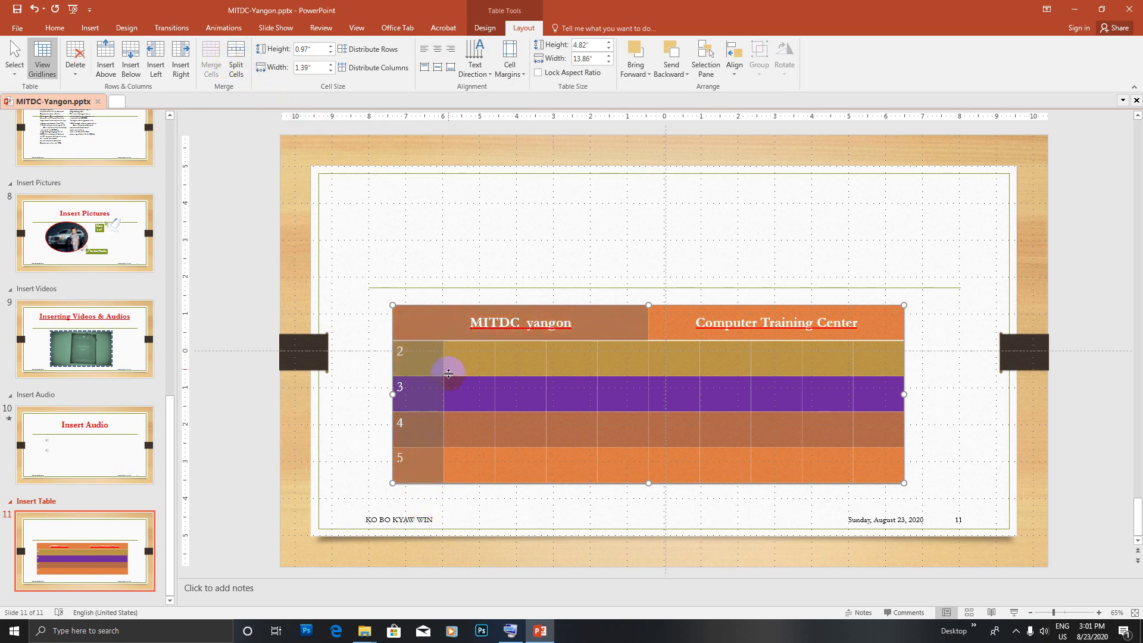
click(584, 254)
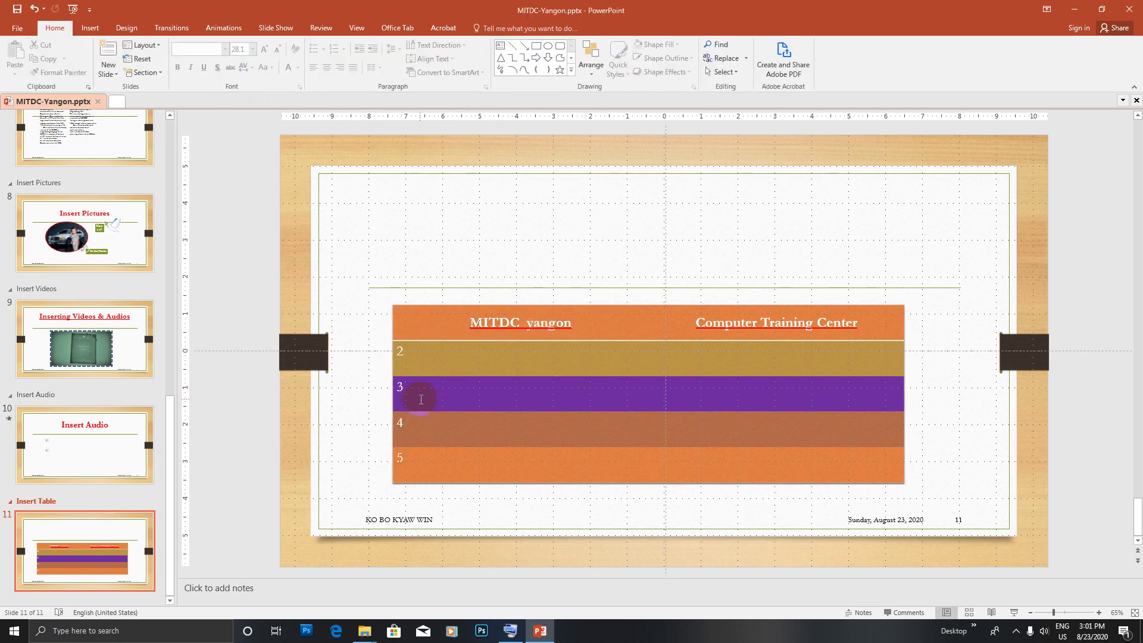
Raise the table's top edge to make it taller and select the MITDC yangon text
click(429, 321)
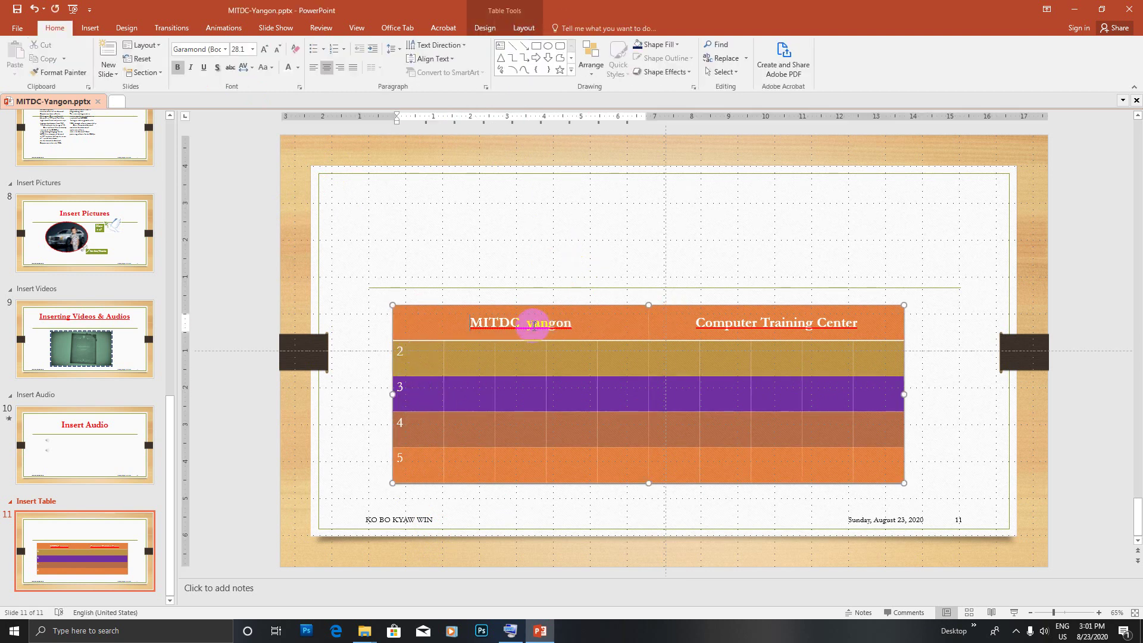
drag(649, 305, 648, 209)
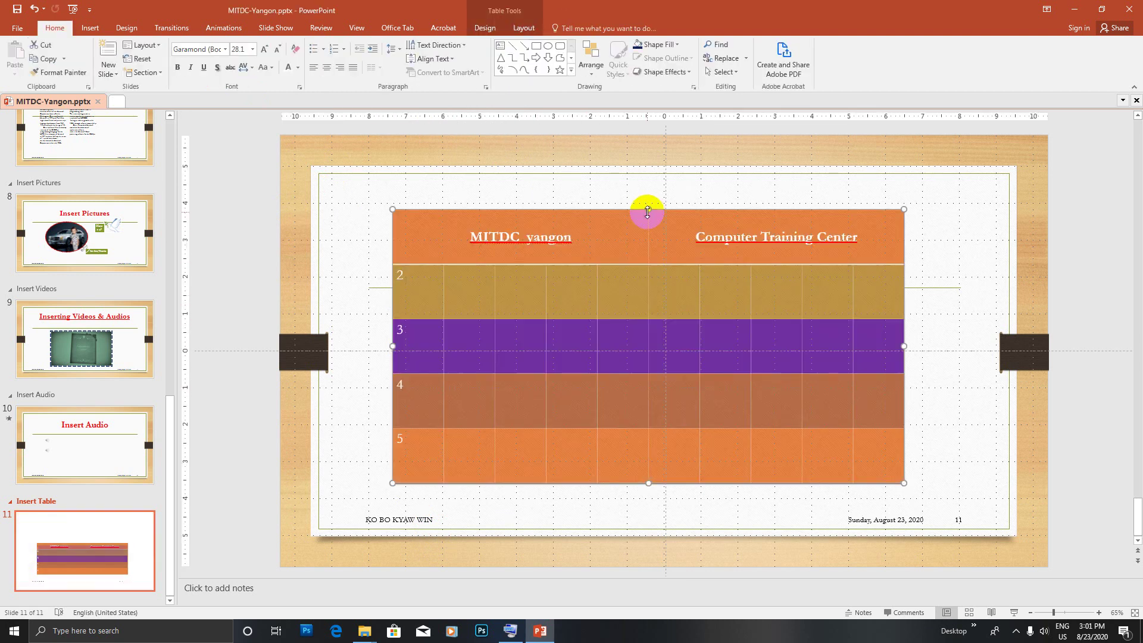
drag(574, 237, 471, 237)
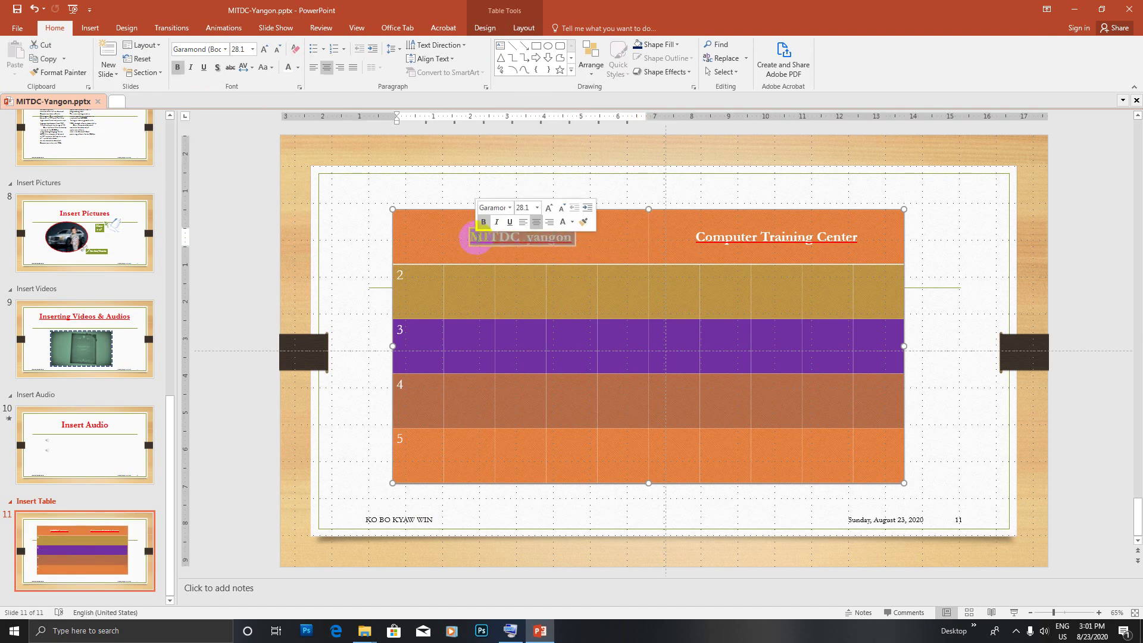
Rotate MITDC yangon 270° and stretch the table's top and bottom edges outward
click(465, 46)
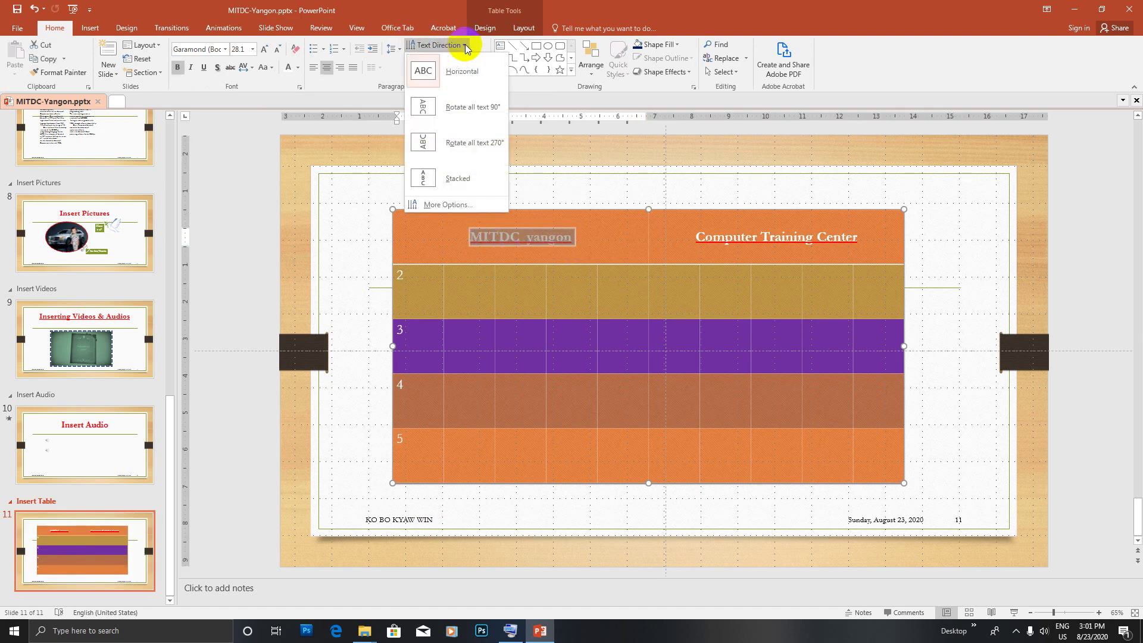
click(463, 142)
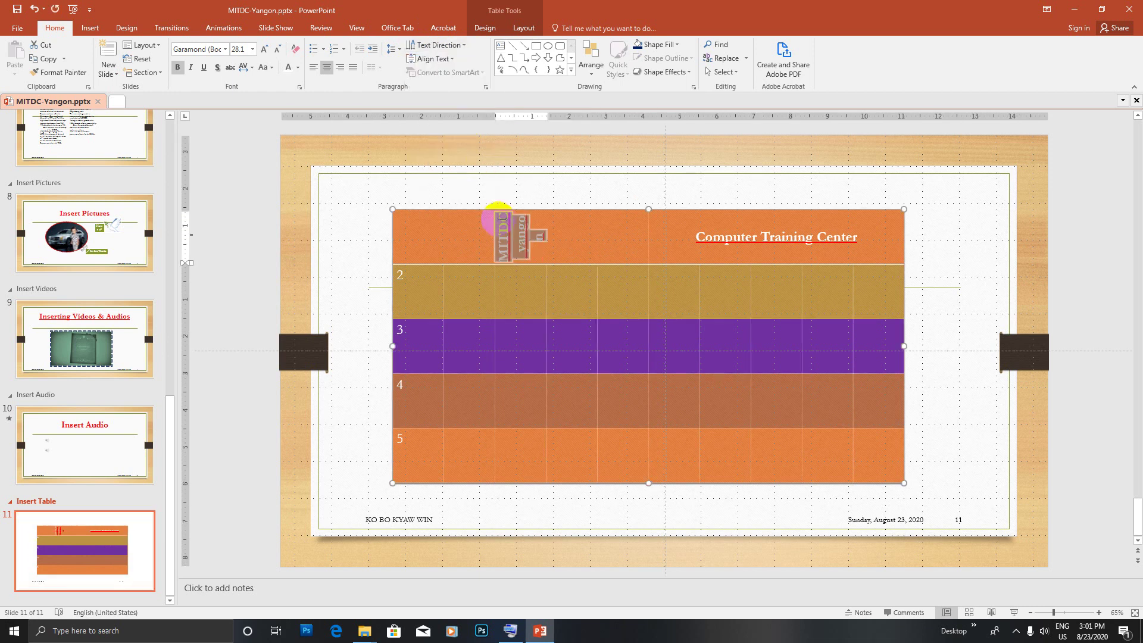
drag(648, 209, 648, 174)
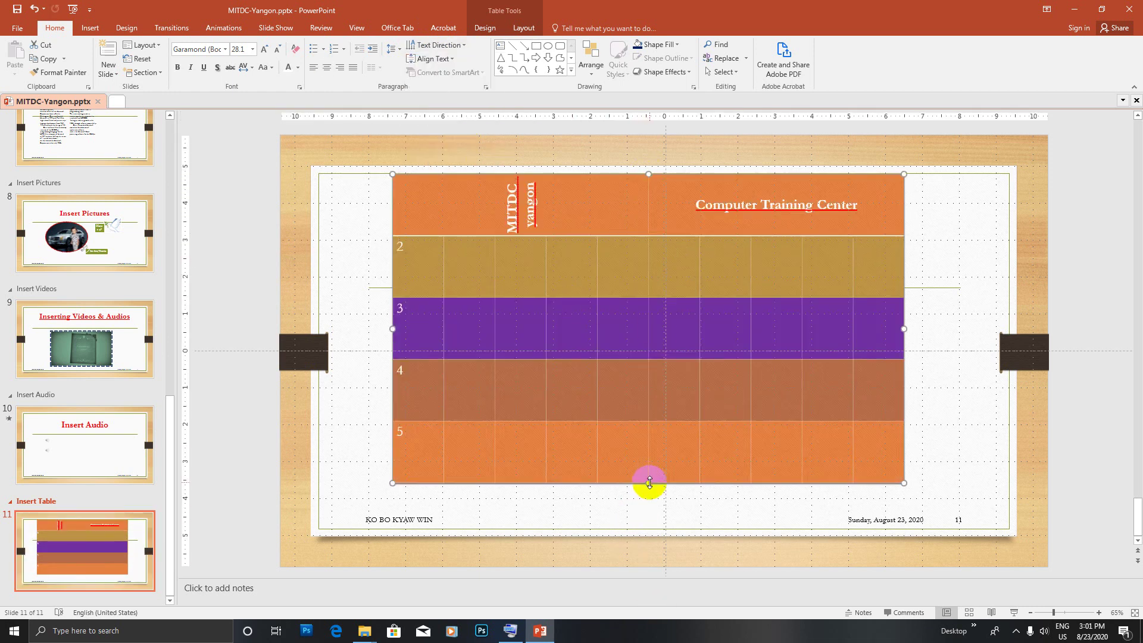
drag(649, 482, 648, 528)
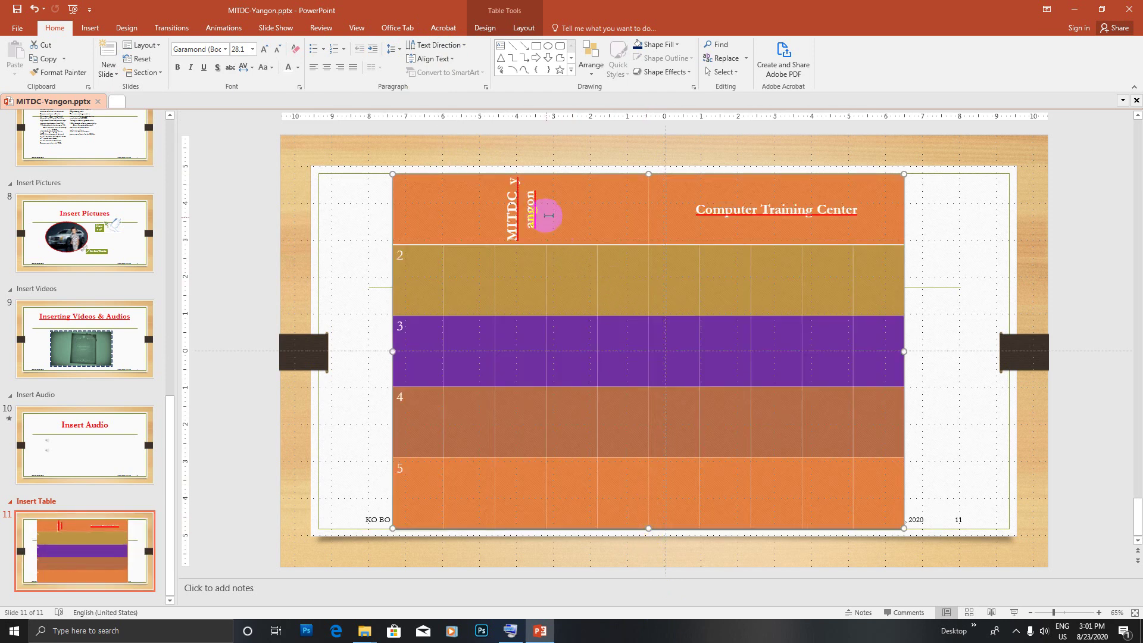
Raise the table top further and drag the header row border down to deepen it
click(513, 224)
mouse_move(513, 223)
mouse_down()
mouse_move(510, 185)
mouse_move(517, 218)
mouse_up()
drag(648, 220, 646, 168)
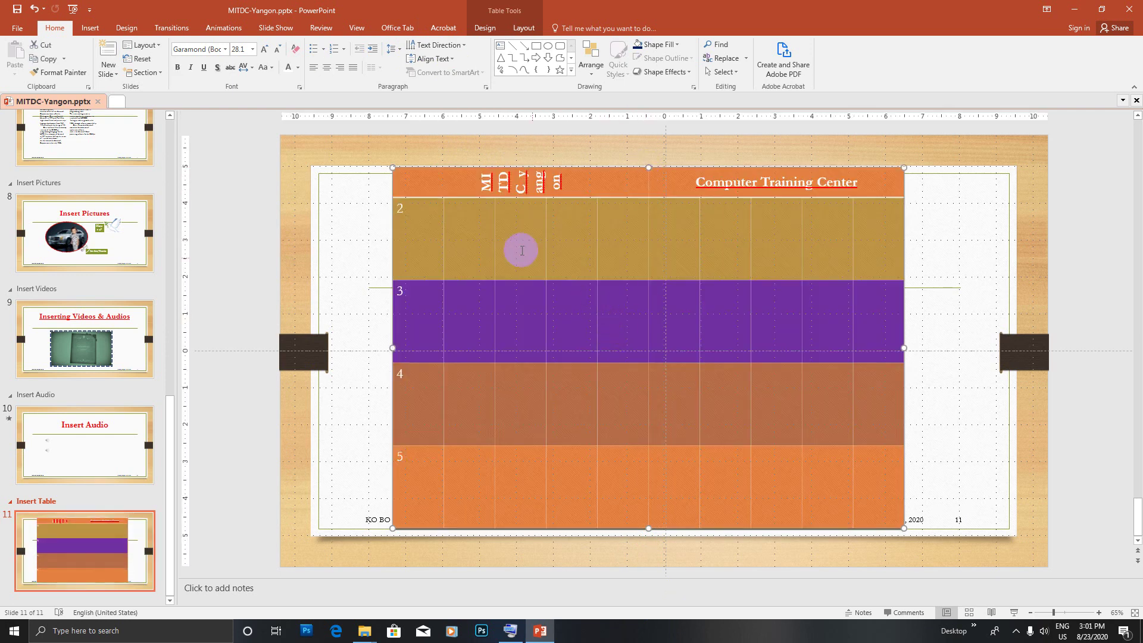
drag(554, 198, 562, 309)
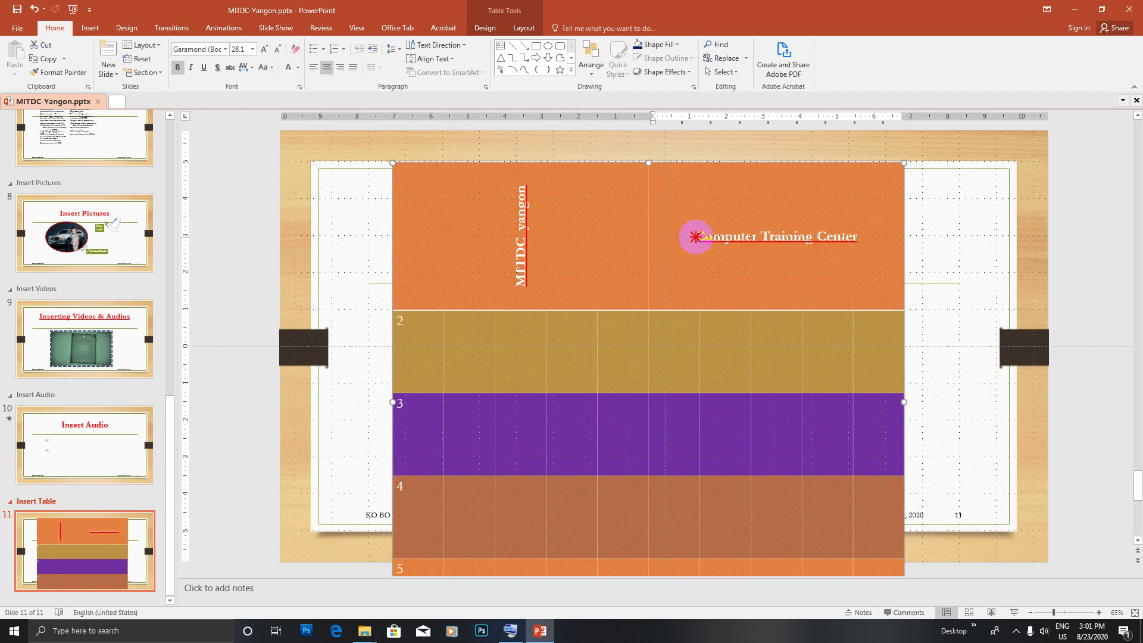
drag(706, 234, 859, 236)
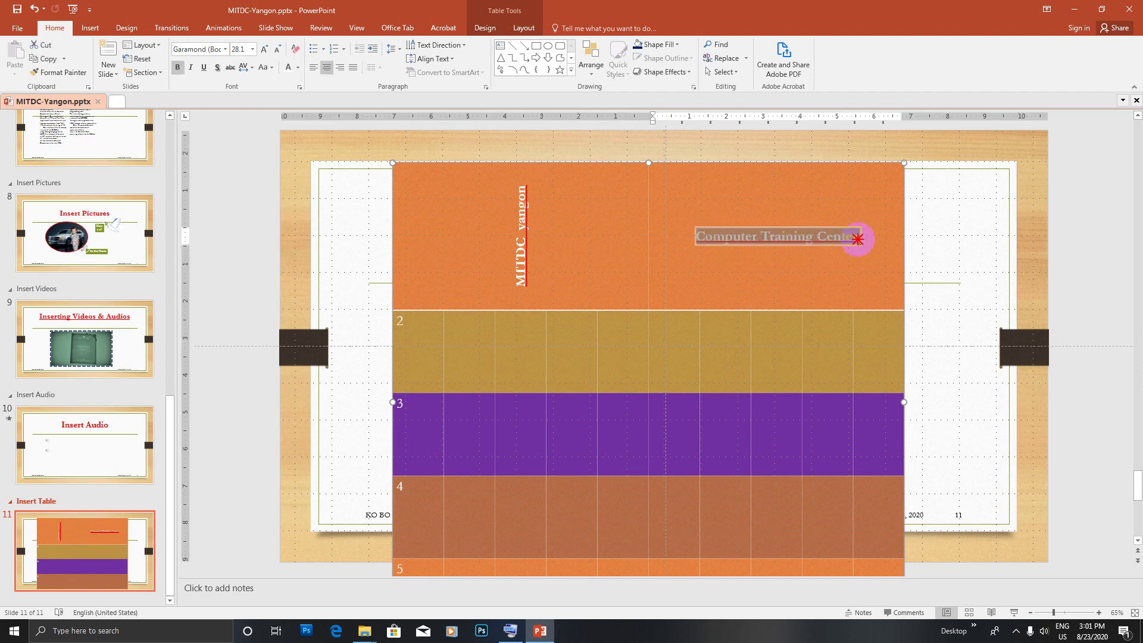
click(463, 46)
click(472, 107)
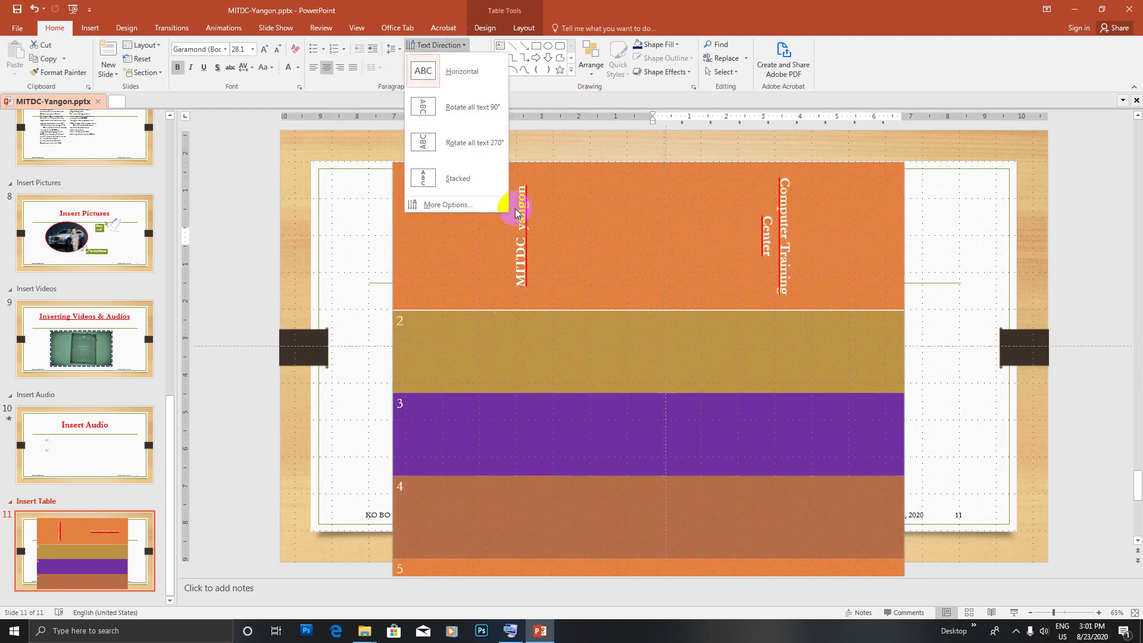
click(523, 192)
drag(522, 191, 519, 287)
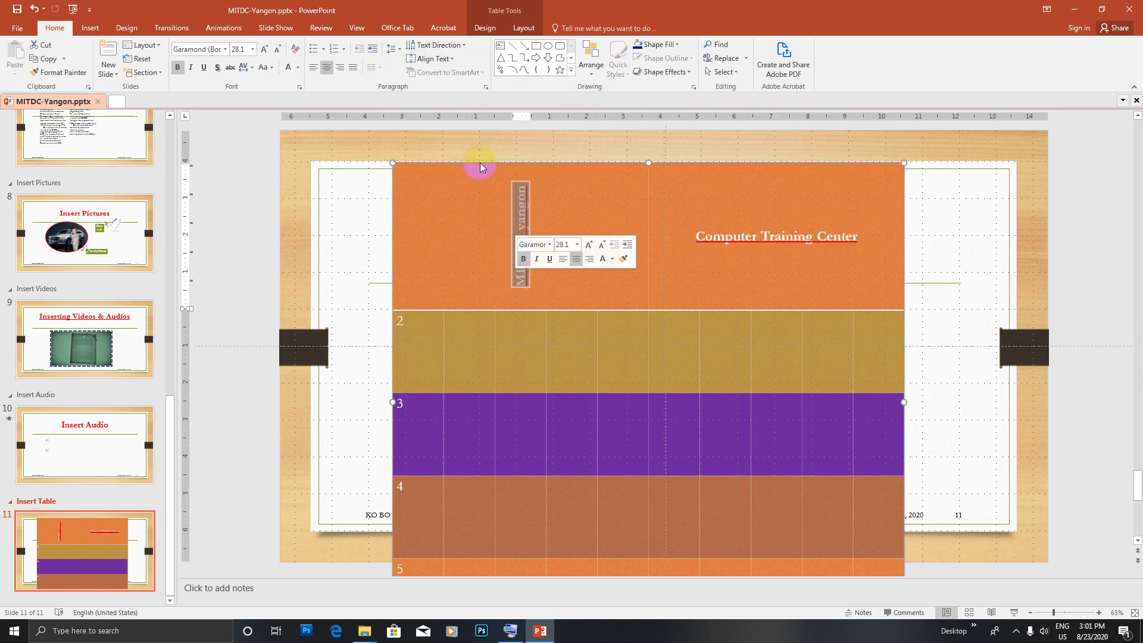
click(462, 44)
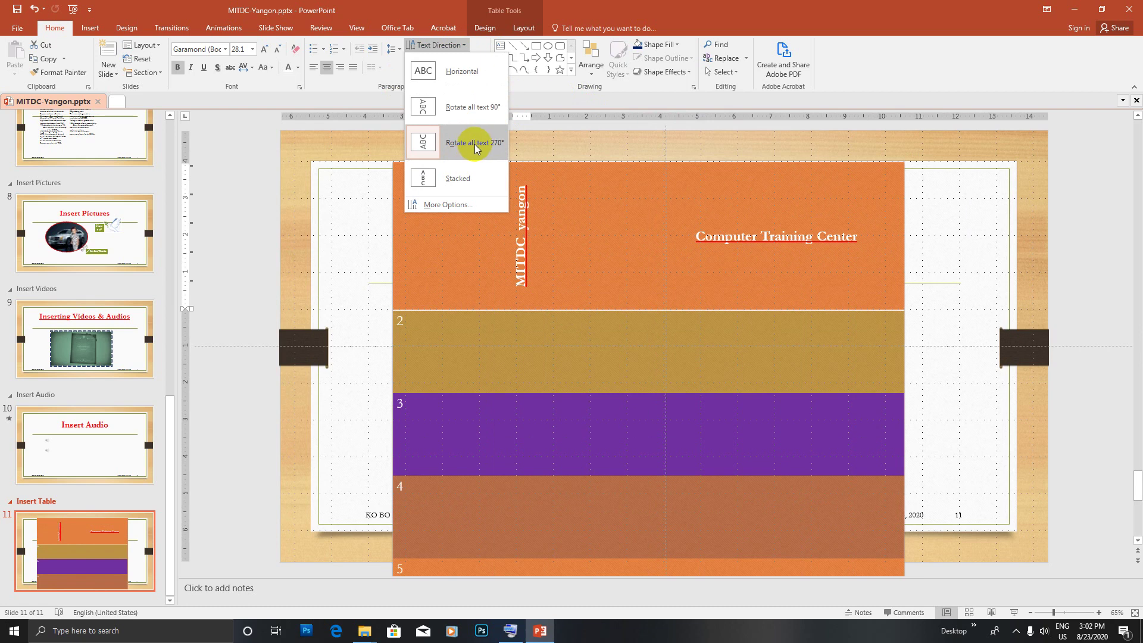
click(474, 145)
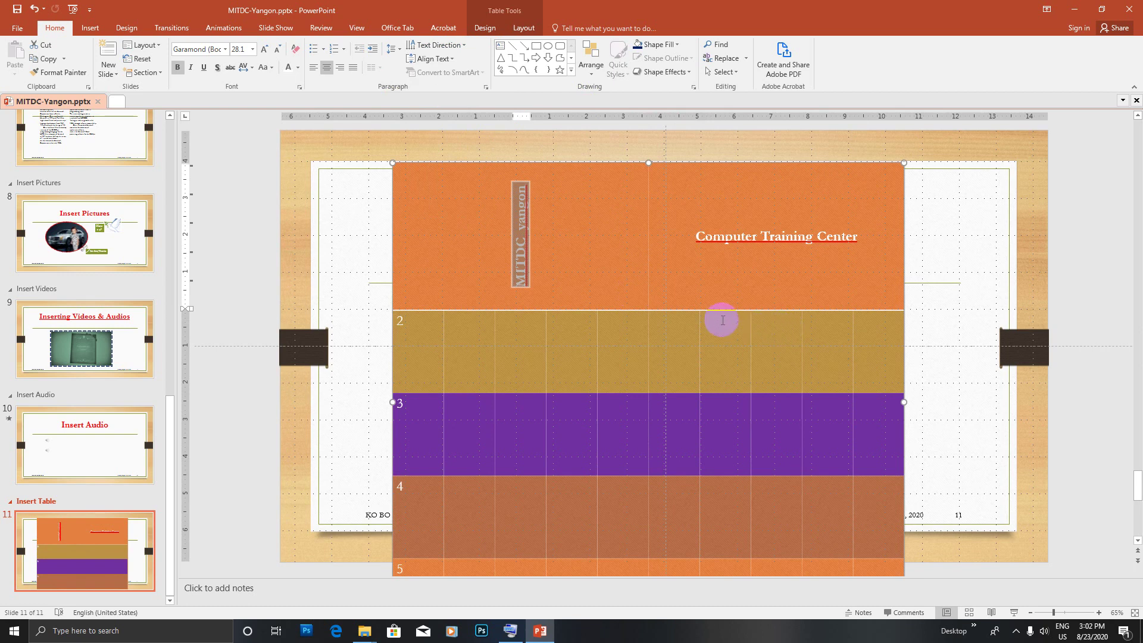
click(556, 234)
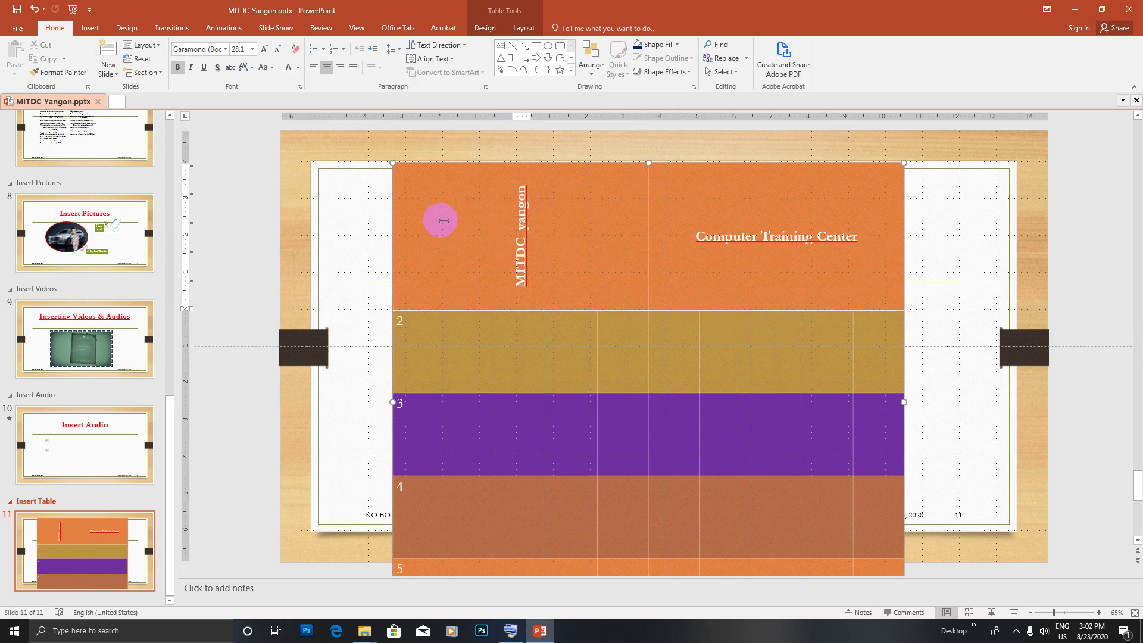
Split the header cell into 3 columns and 2 rows
click(518, 28)
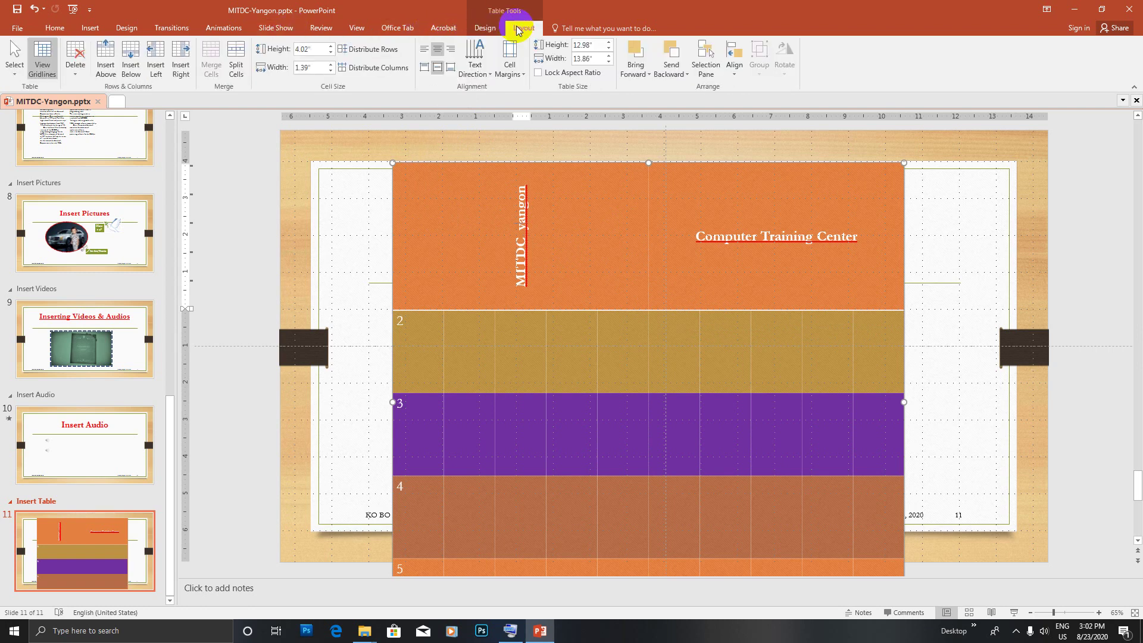
click(235, 60)
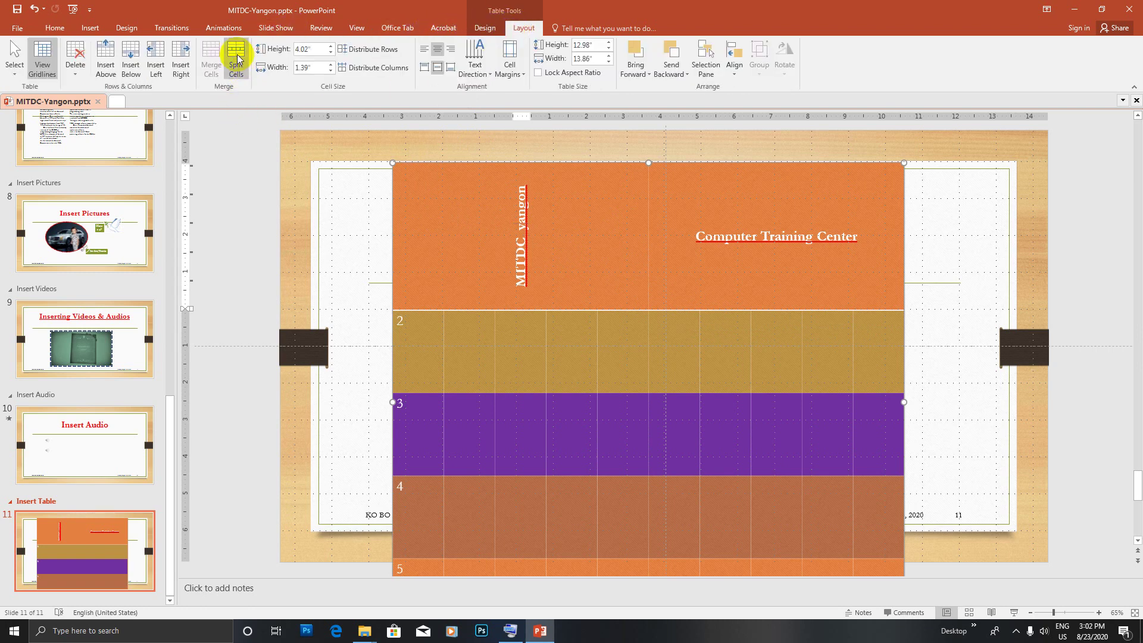
mouse_move(565, 278)
mouse_down()
mouse_move(361, 242)
mouse_move(340, 264)
mouse_move(369, 282)
mouse_up()
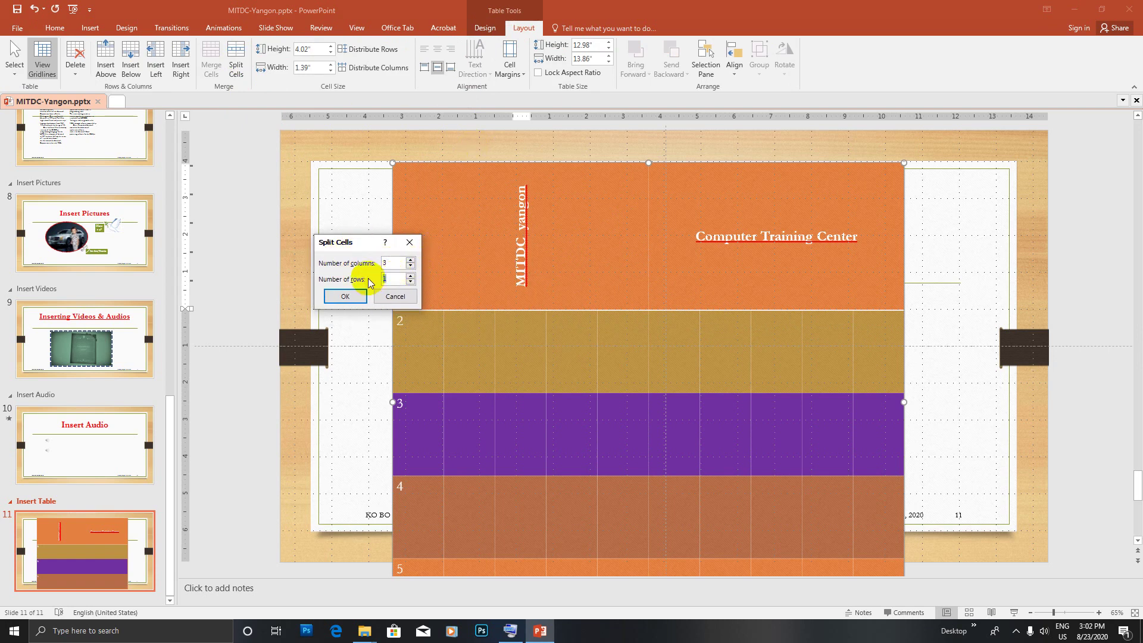
click(345, 296)
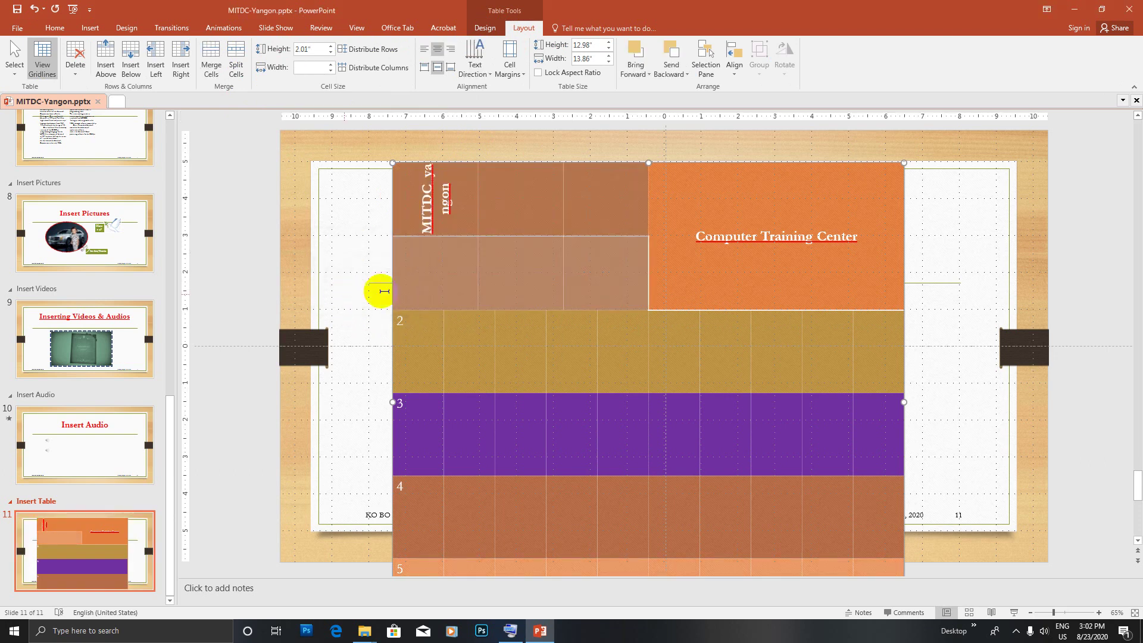
Select the vertical MITDC Yangon text in the top-left cell
click(490, 215)
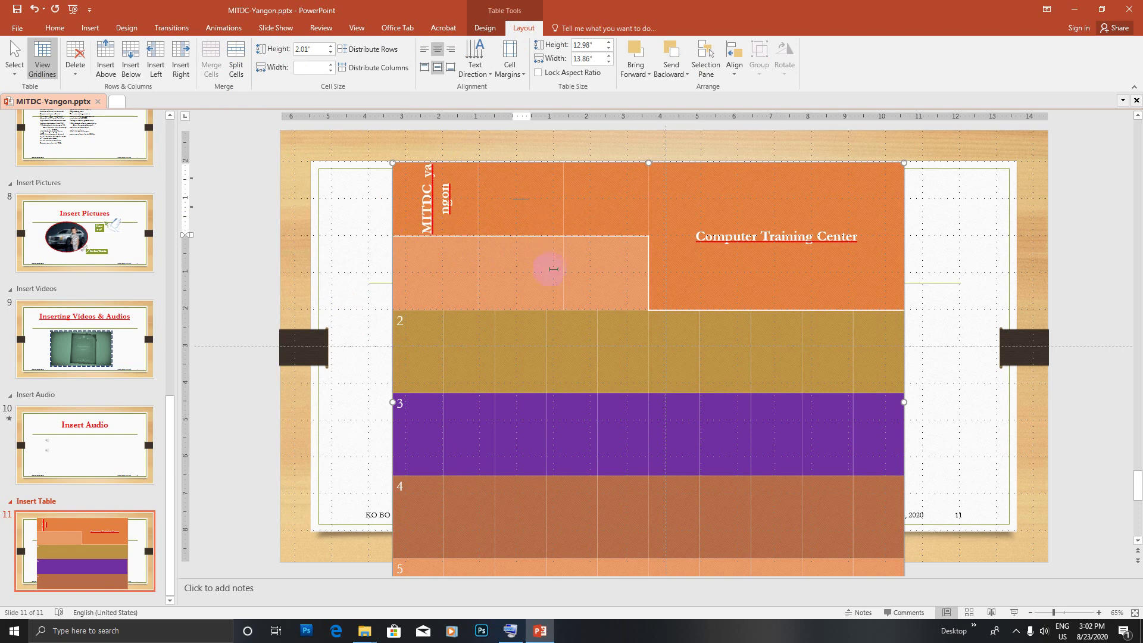
click(425, 209)
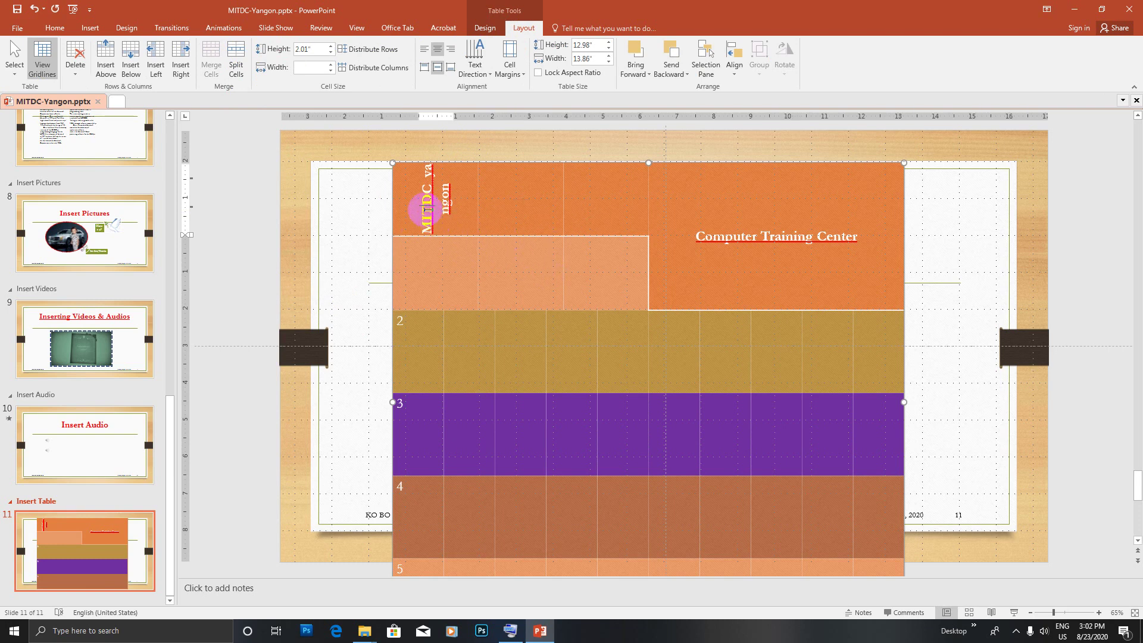
key(ctrl+a)
click(423, 208)
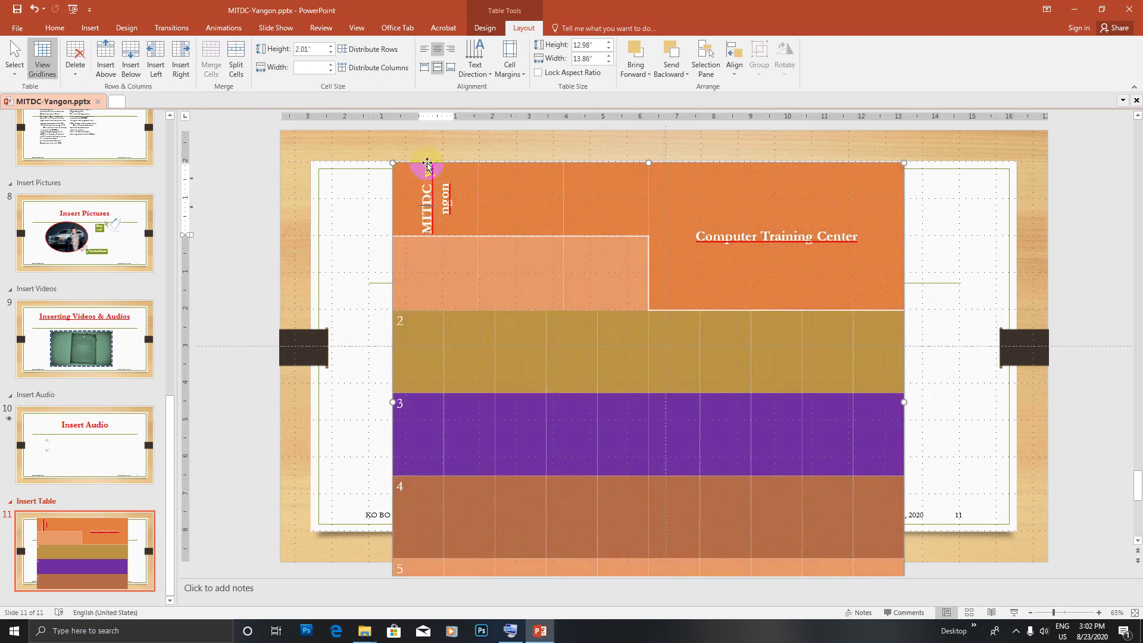
mouse_move(428, 166)
mouse_down()
mouse_move(432, 218)
mouse_move(456, 182)
mouse_up()
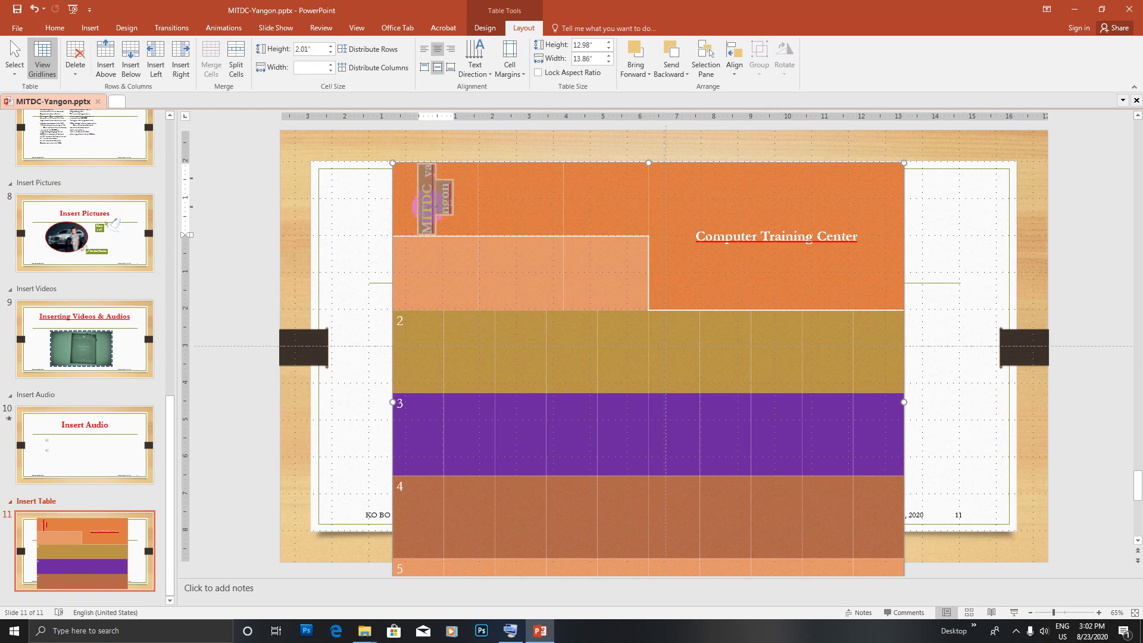
drag(426, 235, 445, 168)
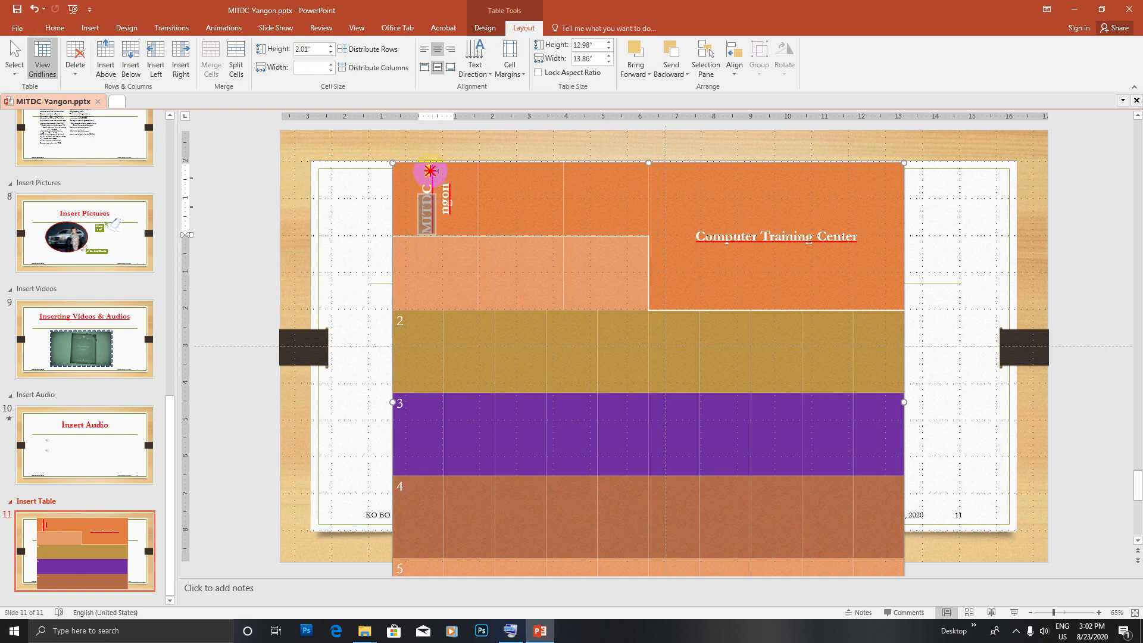
Decrease the MITDC Yangon font size to 16 pt
click(54, 28)
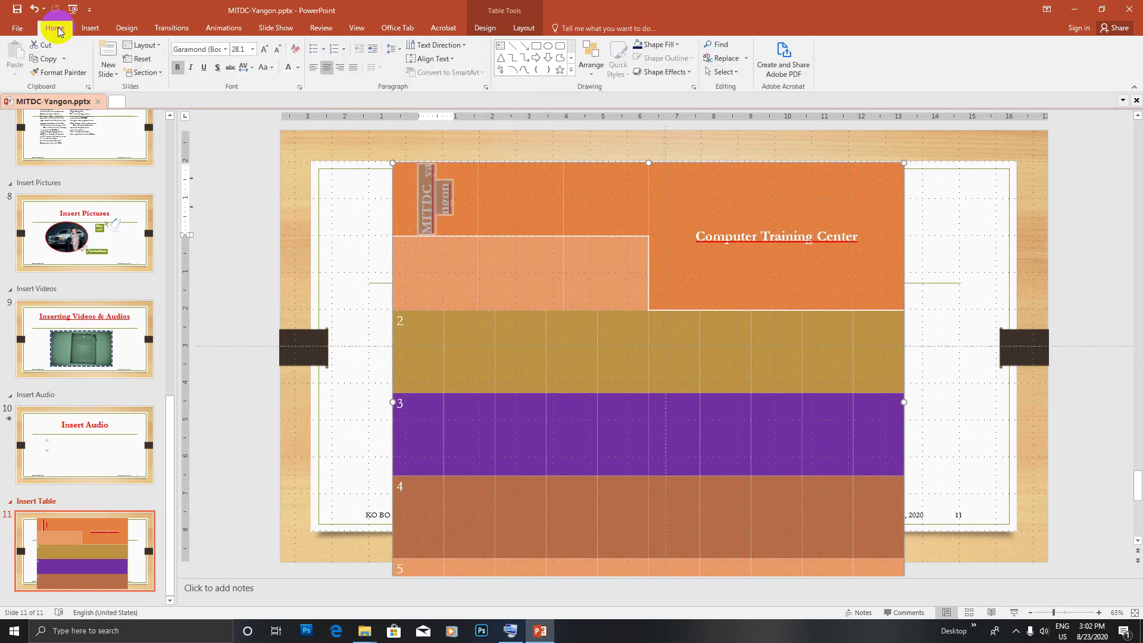
click(277, 50)
click(277, 50)
click(277, 50)
click(276, 51)
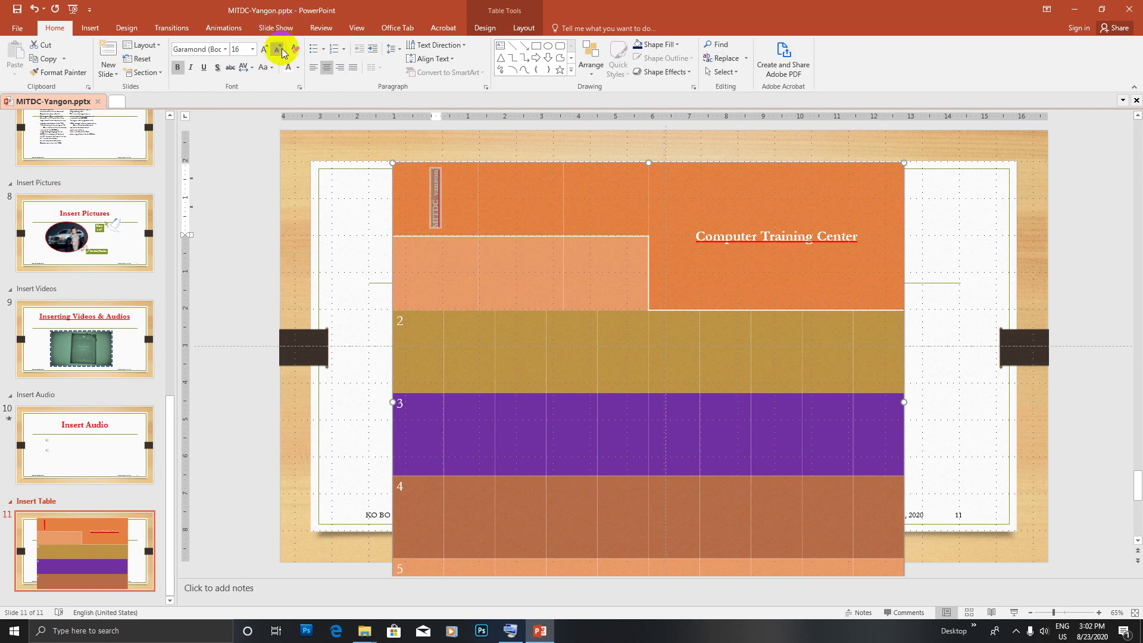
Colour the MITDC Yangon text red
click(298, 67)
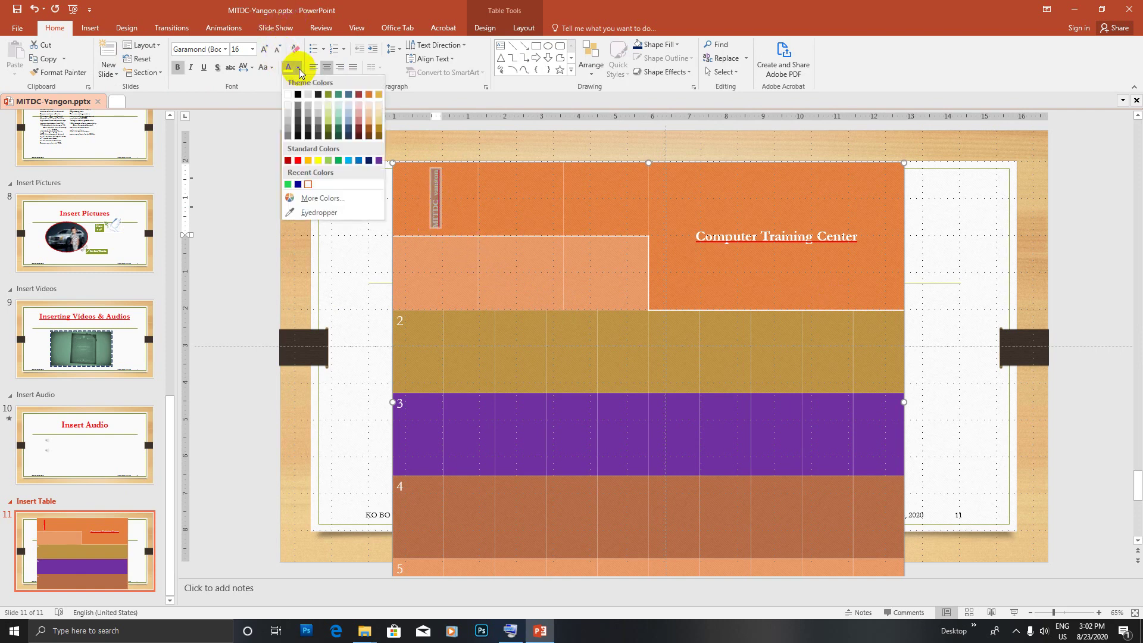
click(297, 161)
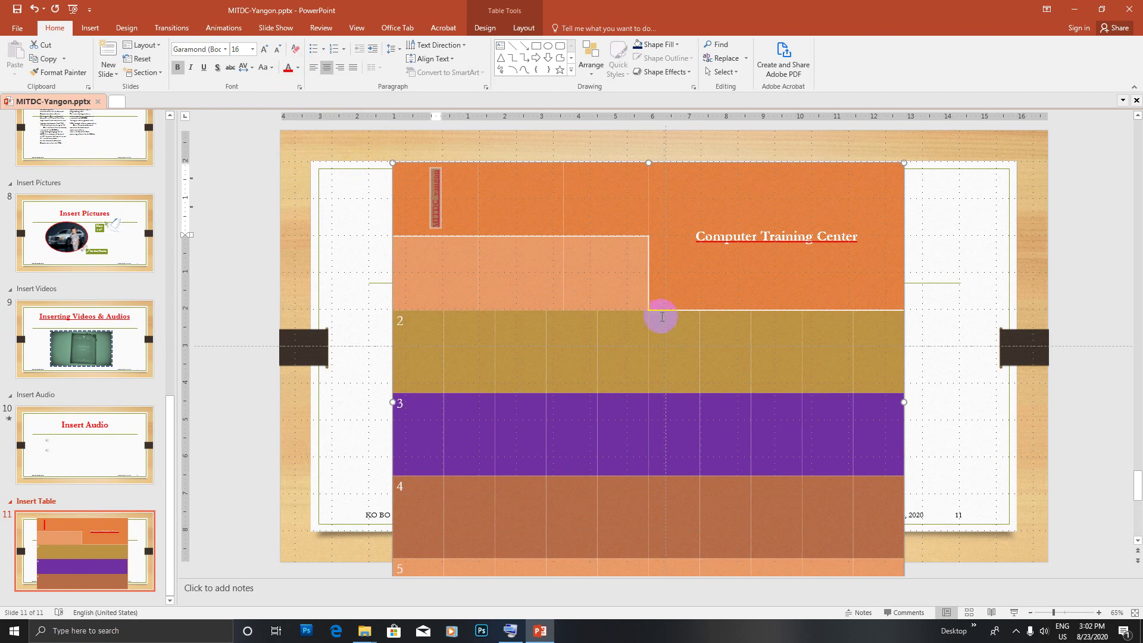
click(434, 295)
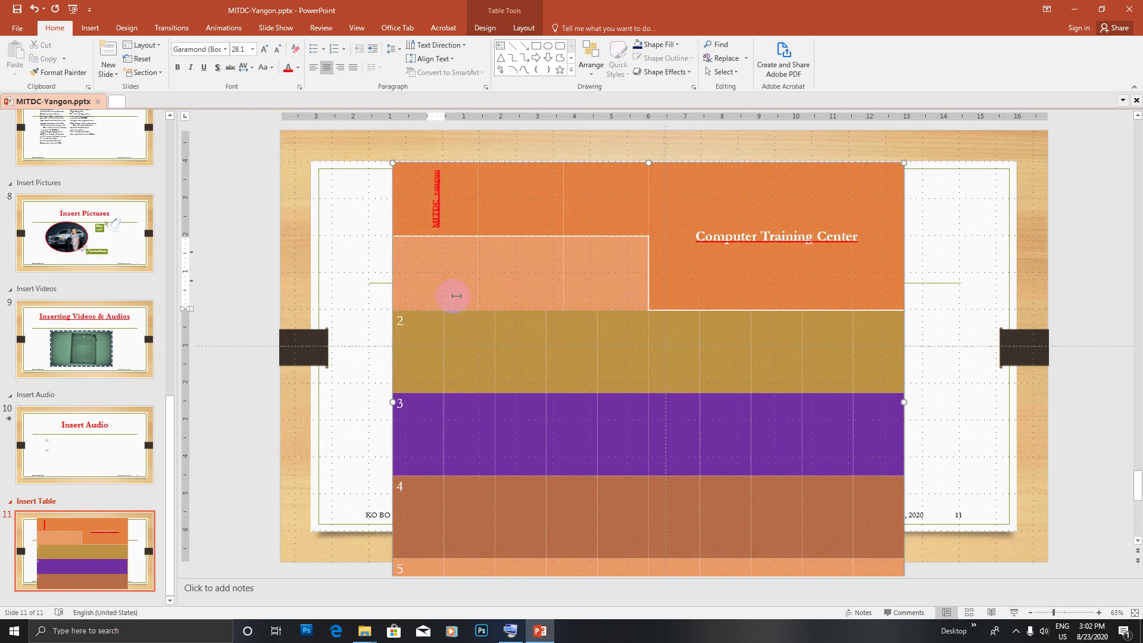
scroll(456, 296, down, 1)
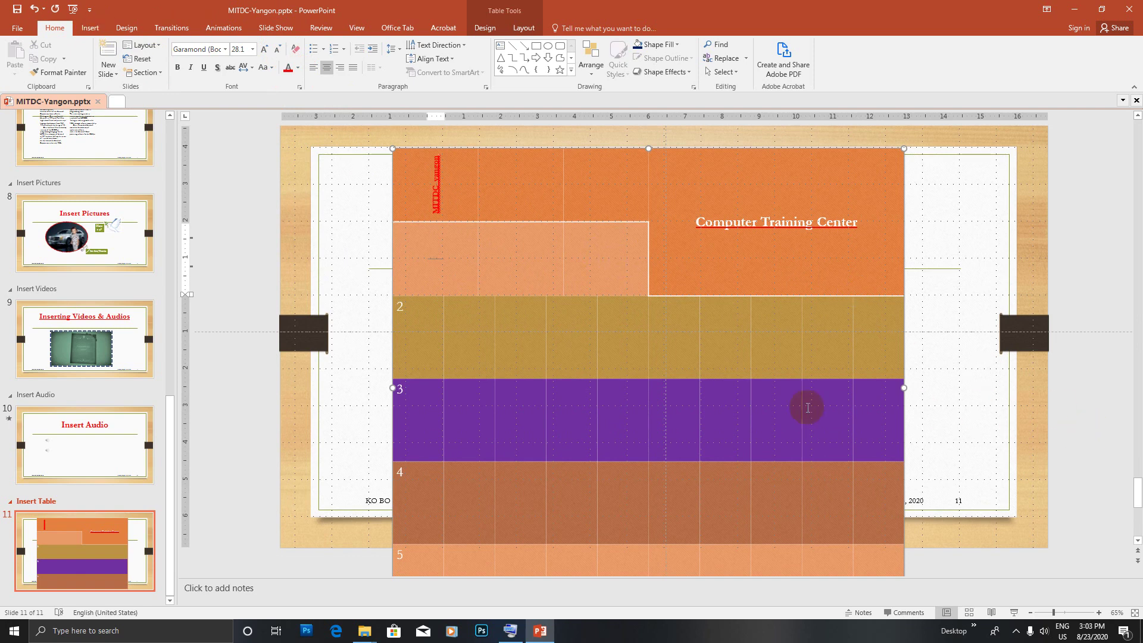
Check the table's Cell Margins presets on Table Tools Layout, leaving them unchanged
click(526, 29)
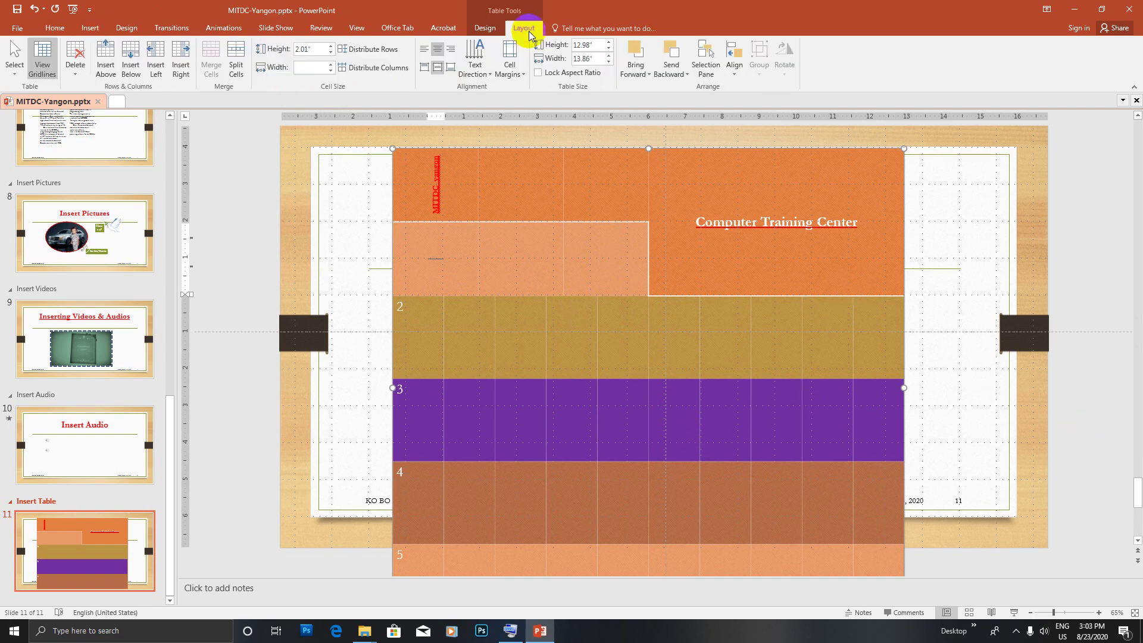
click(526, 80)
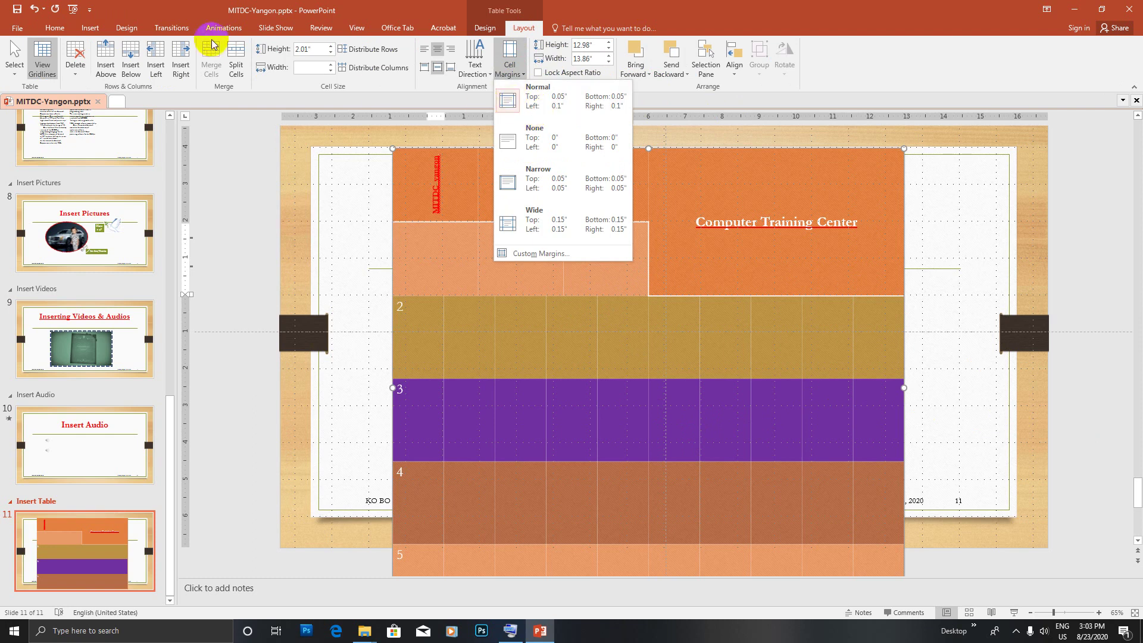
click(429, 242)
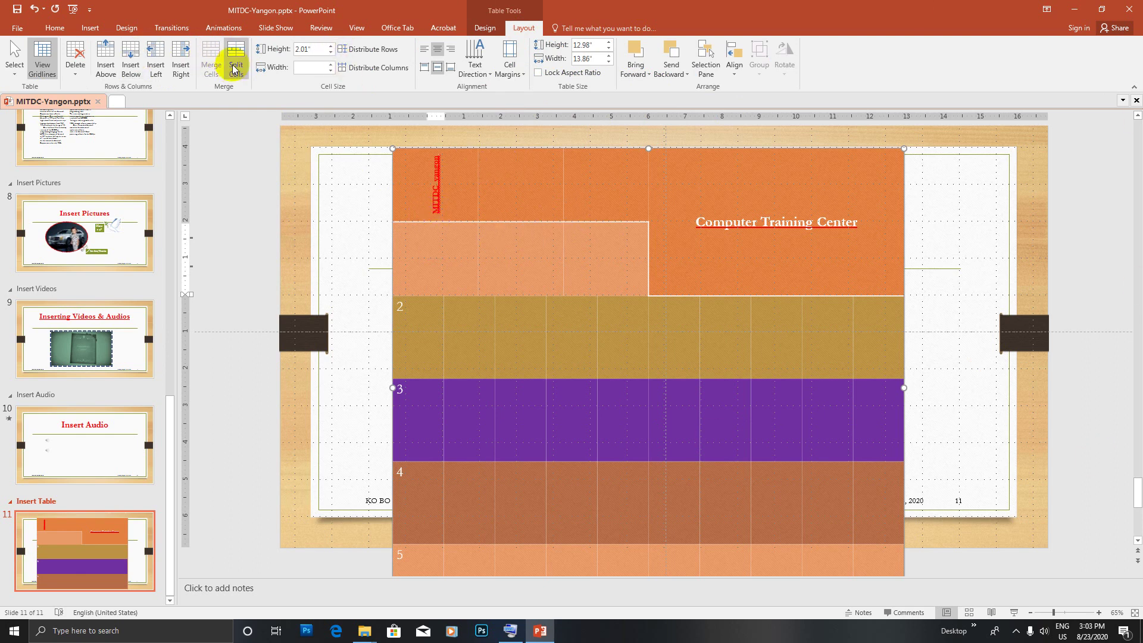
Merge all of table row 2 into one full-width cell holding the number 2
click(641, 270)
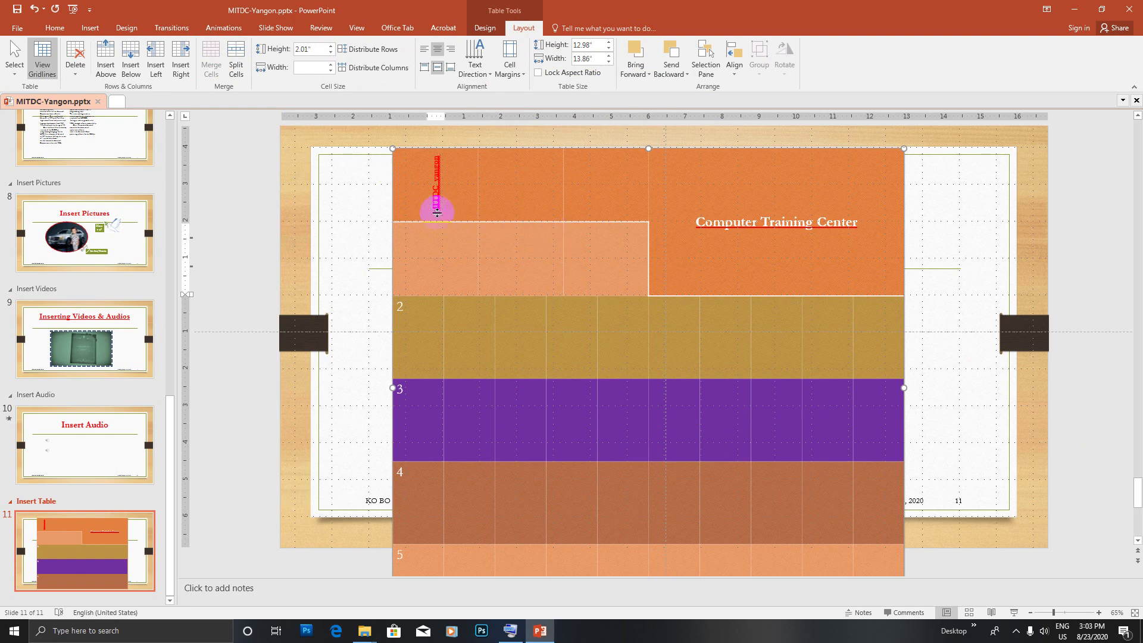
click(390, 359)
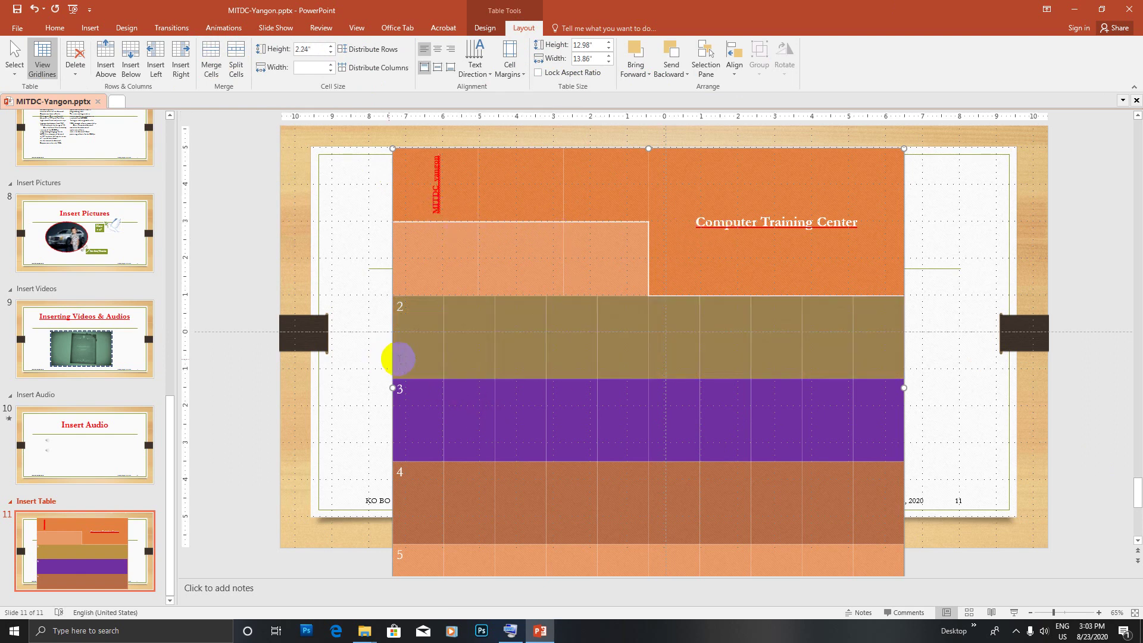
click(212, 60)
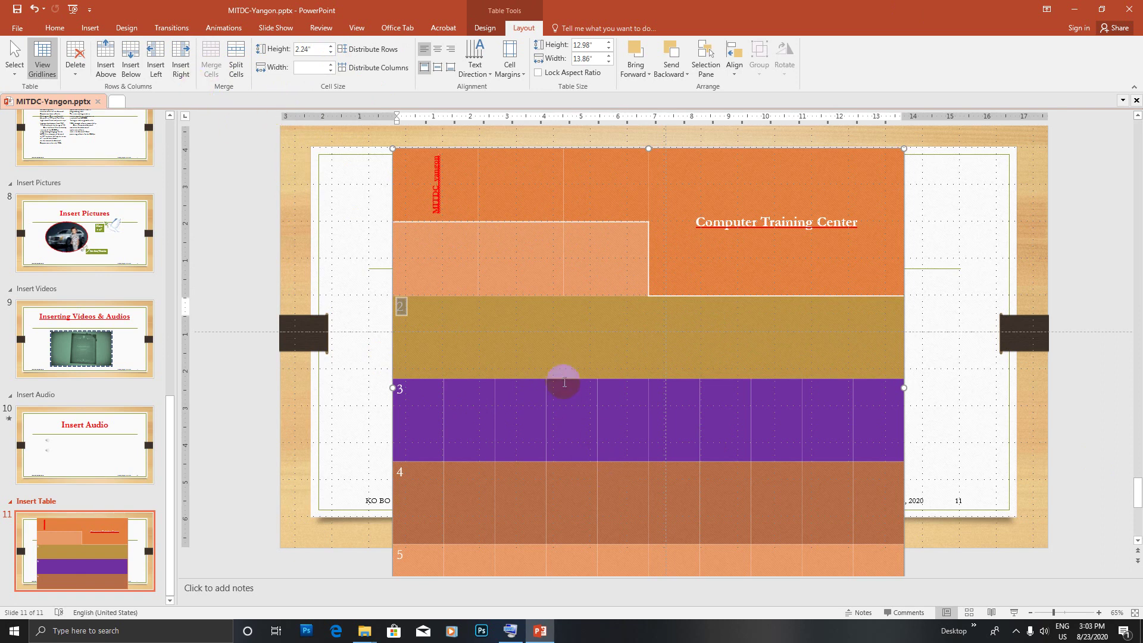
click(491, 337)
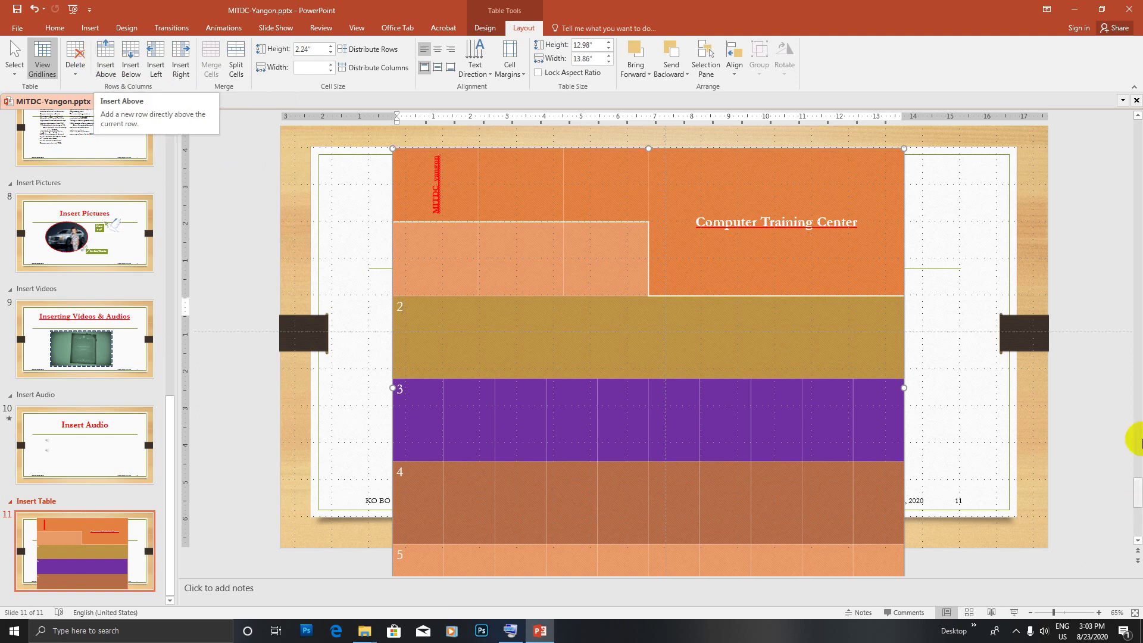
click(78, 66)
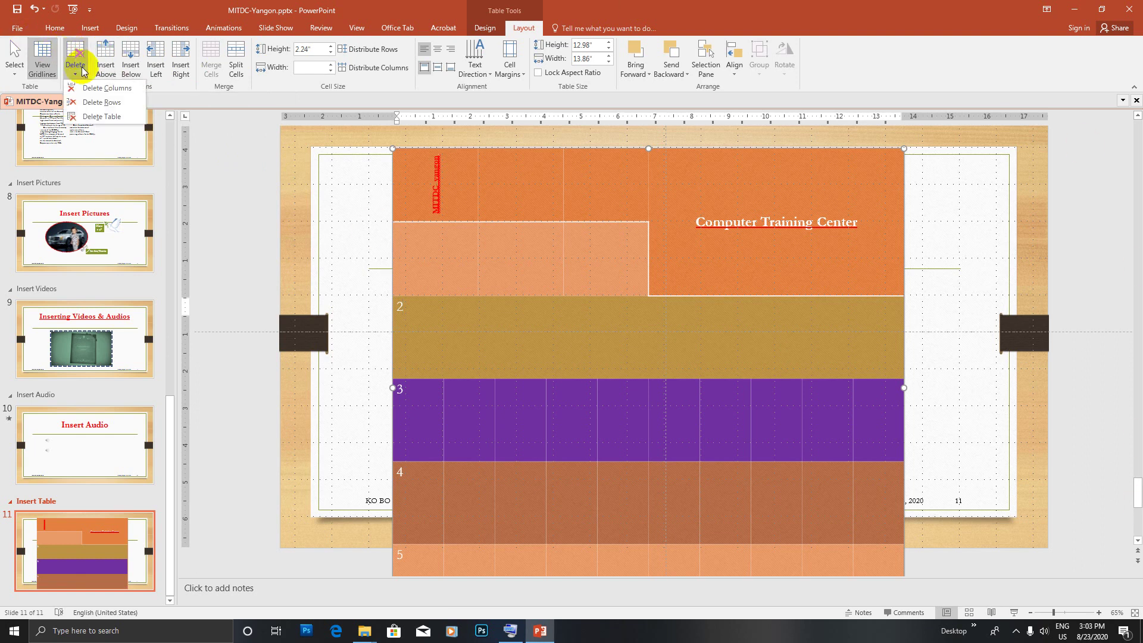
click(102, 117)
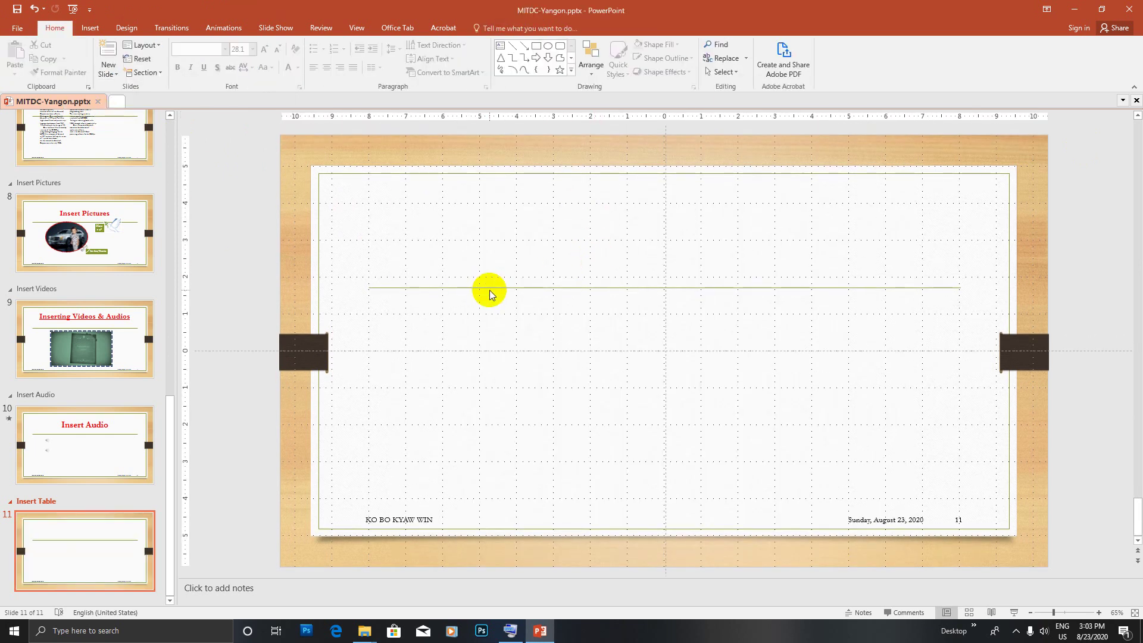
click(34, 9)
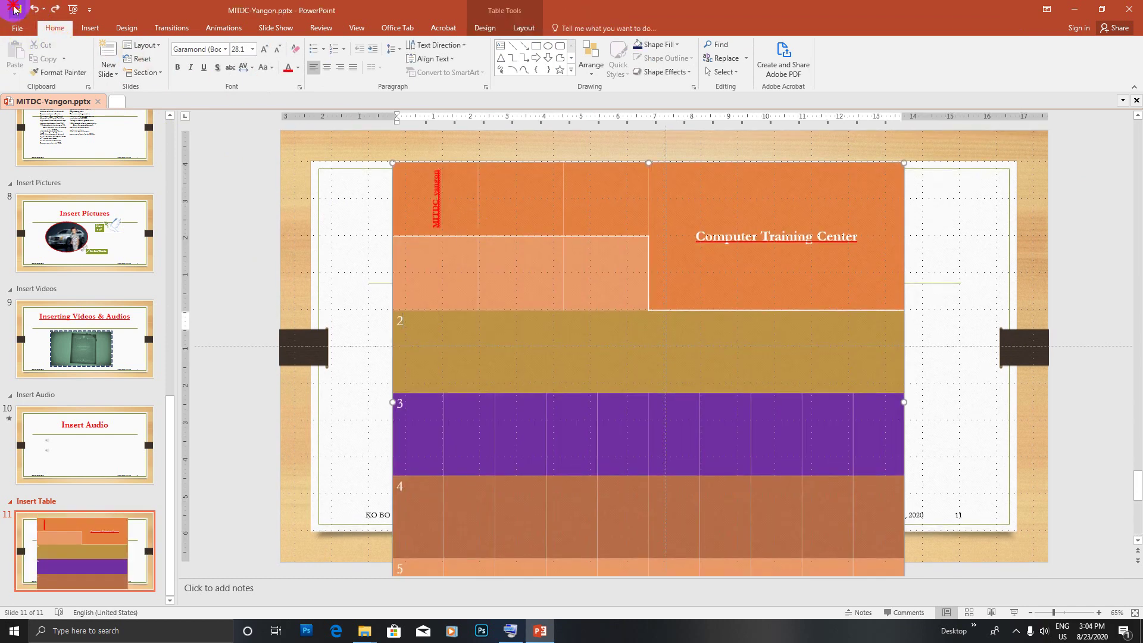
click(602, 320)
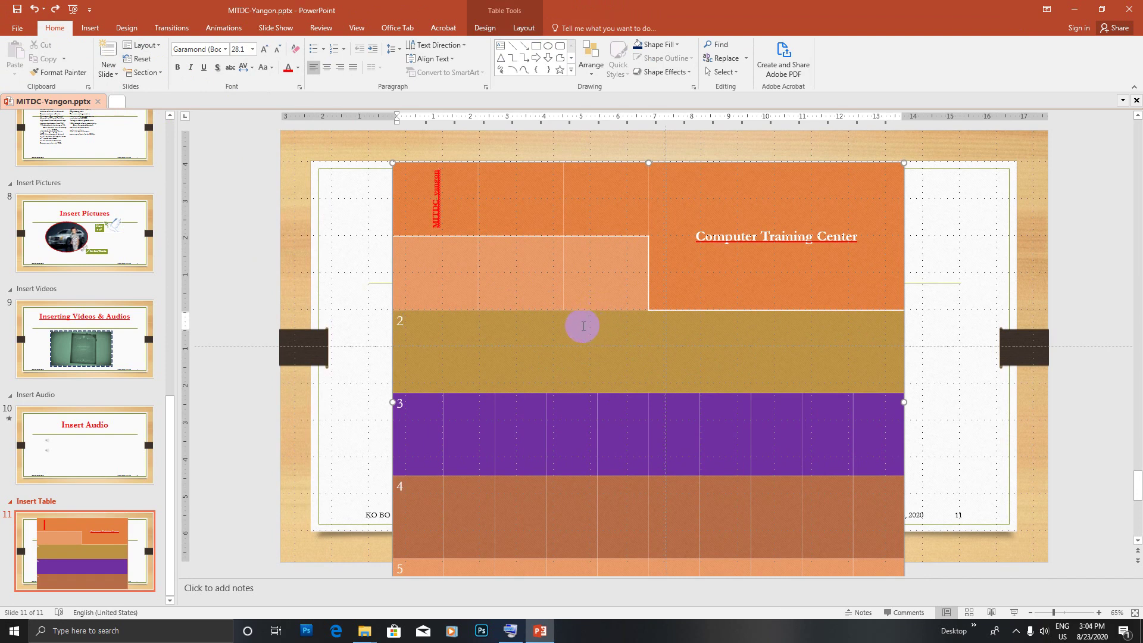